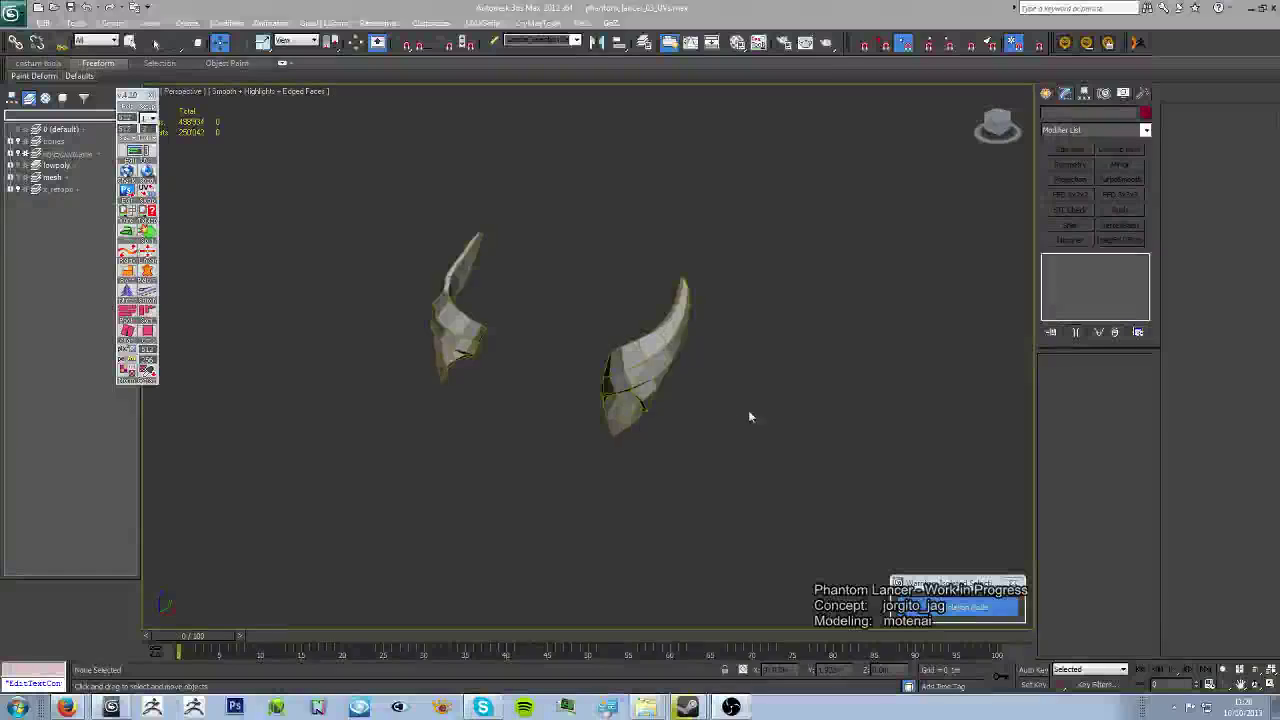
Step: Apply the checker material to the horns in the Material Editor
{"action": "mouse_move", "coordinate": [844, 433]}
{"action": "middle_mouse_down", "text": "alt"}
{"action": "mouse_move", "coordinate": [814, 389]}
{"action": "mouse_move", "coordinate": [900, 391]}
{"action": "mouse_move", "coordinate": [609, 406]}
{"action": "middle_mouse_up", "text": "alt"}
{"action": "scroll", "coordinate": [900, 388], "scroll_direction": "up", "scroll_amount": 3}
{"action": "key", "text": "m"}
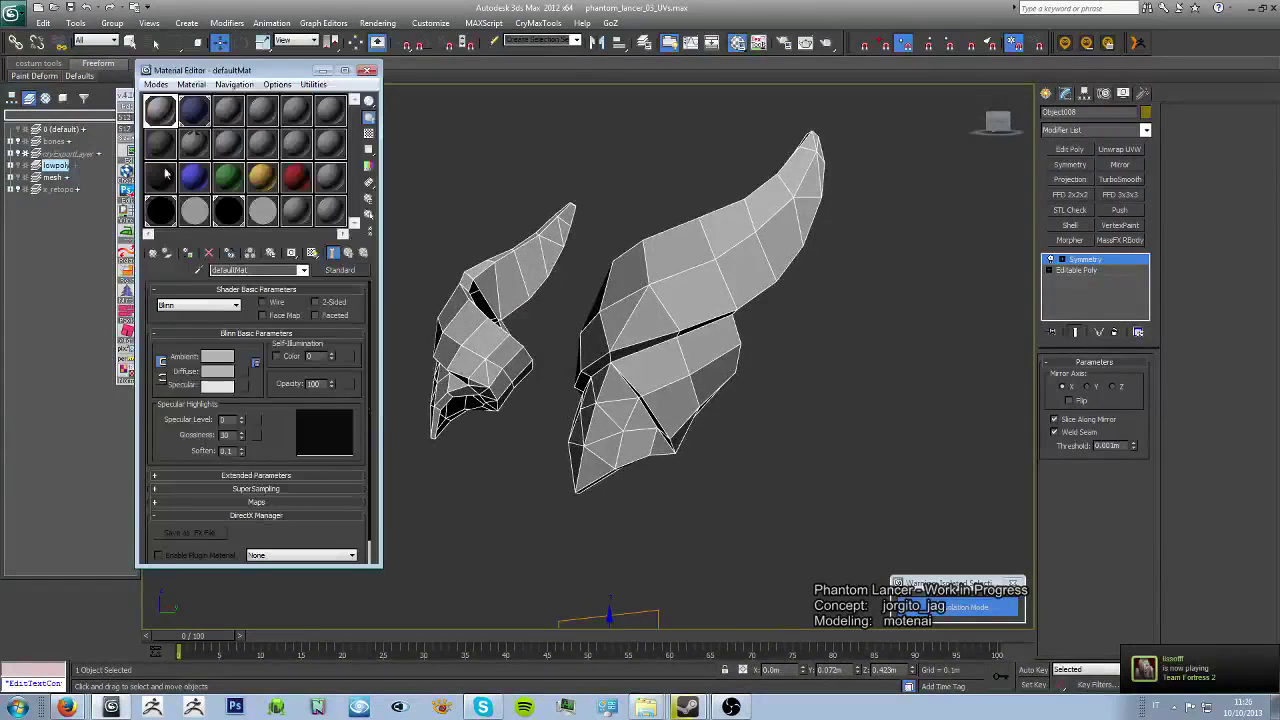
{"action": "left_click", "coordinate": [368, 70]}
Step: Delete the horn's Symmetry modifier, leaving Editable Poly, and add an Unwrap UVW modifier
{"action": "middle_click_drag", "start_coordinate": [520, 146], "coordinate": [820, 360], "text": "alt"}
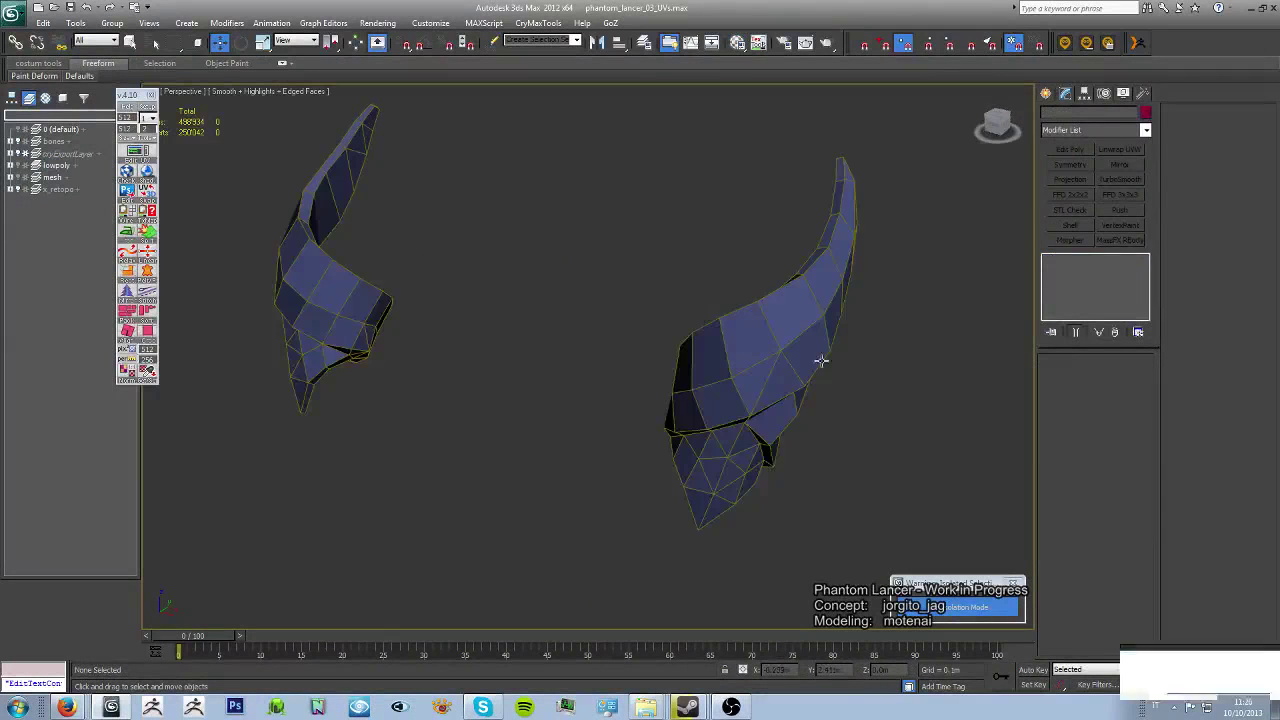
{"action": "left_click", "coordinate": [820, 360]}
{"action": "left_click", "coordinate": [1080, 270]}
{"action": "left_click", "coordinate": [1085, 259]}
{"action": "left_click", "coordinate": [1115, 331]}
{"action": "left_click", "coordinate": [1119, 149]}
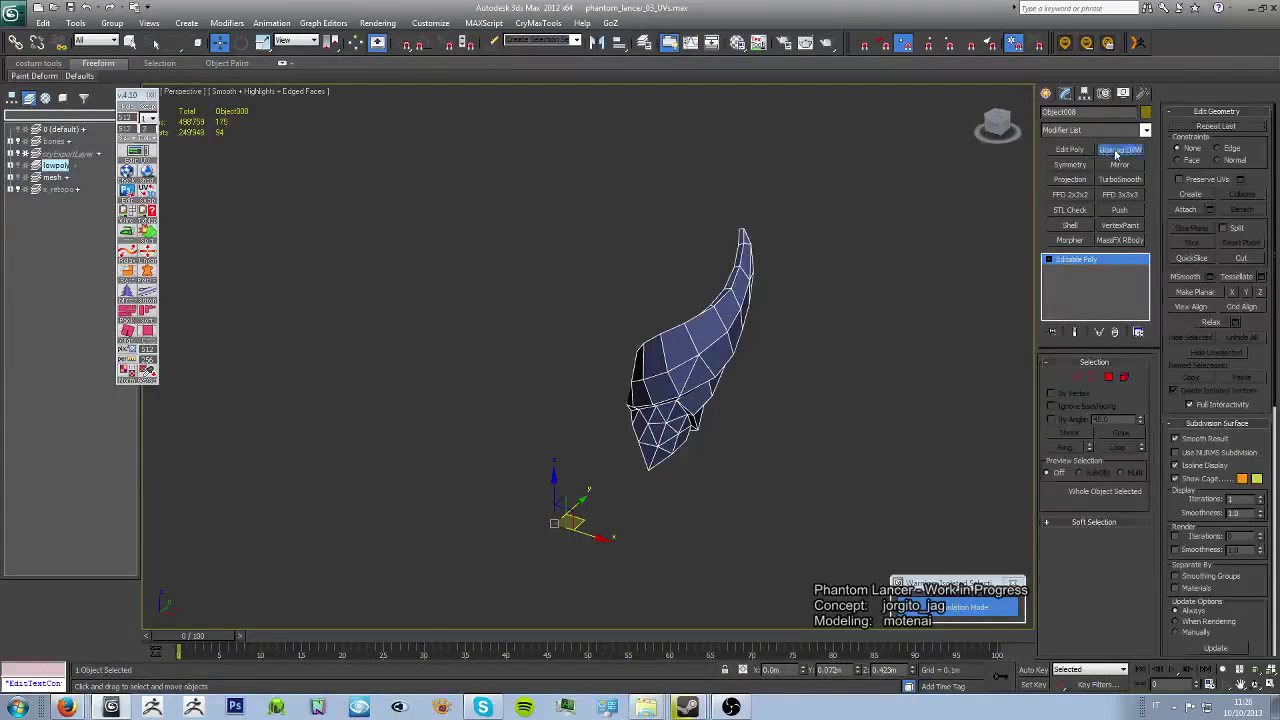
{"action": "left_click", "coordinate": [1090, 516]}
Step: Planar-map all the horn's faces and remove the extra STL Check and Edit Poly modifiers
{"action": "middle_click_drag", "start_coordinate": [618, 390], "coordinate": [640, 380], "text": "alt"}
{"action": "key", "text": "ctrl+a"}
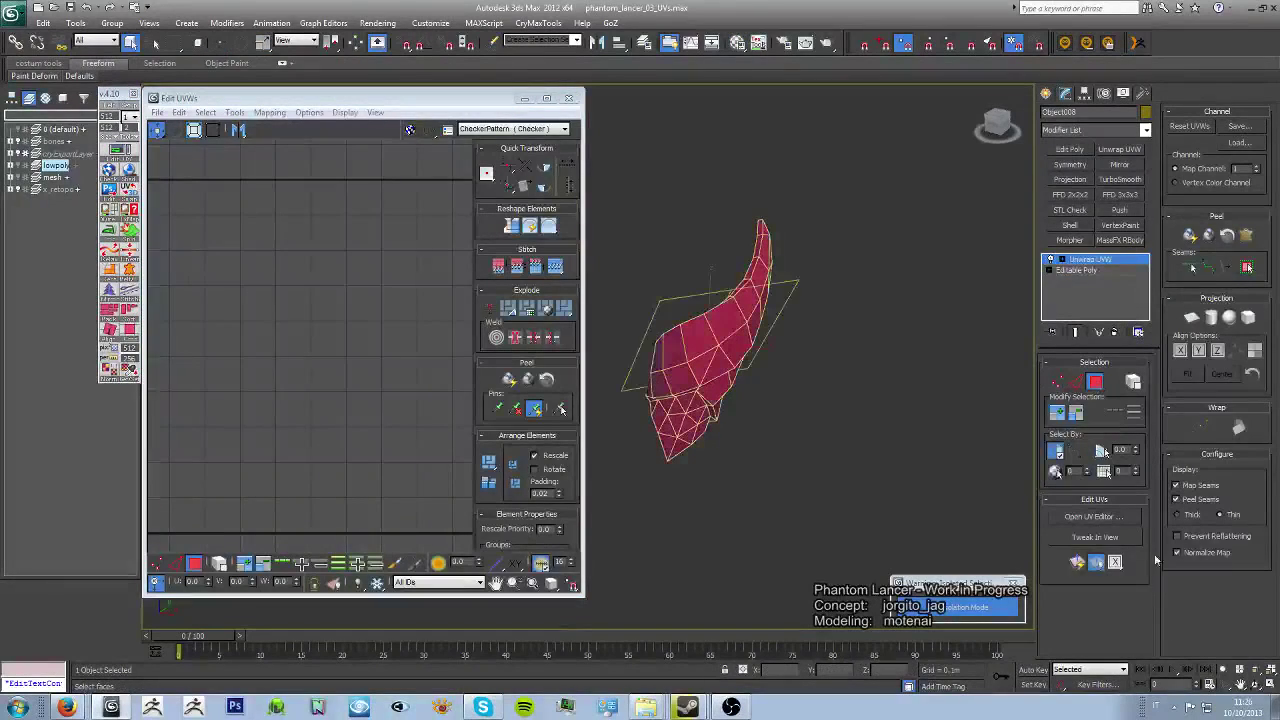
{"action": "left_click", "coordinate": [1069, 209]}
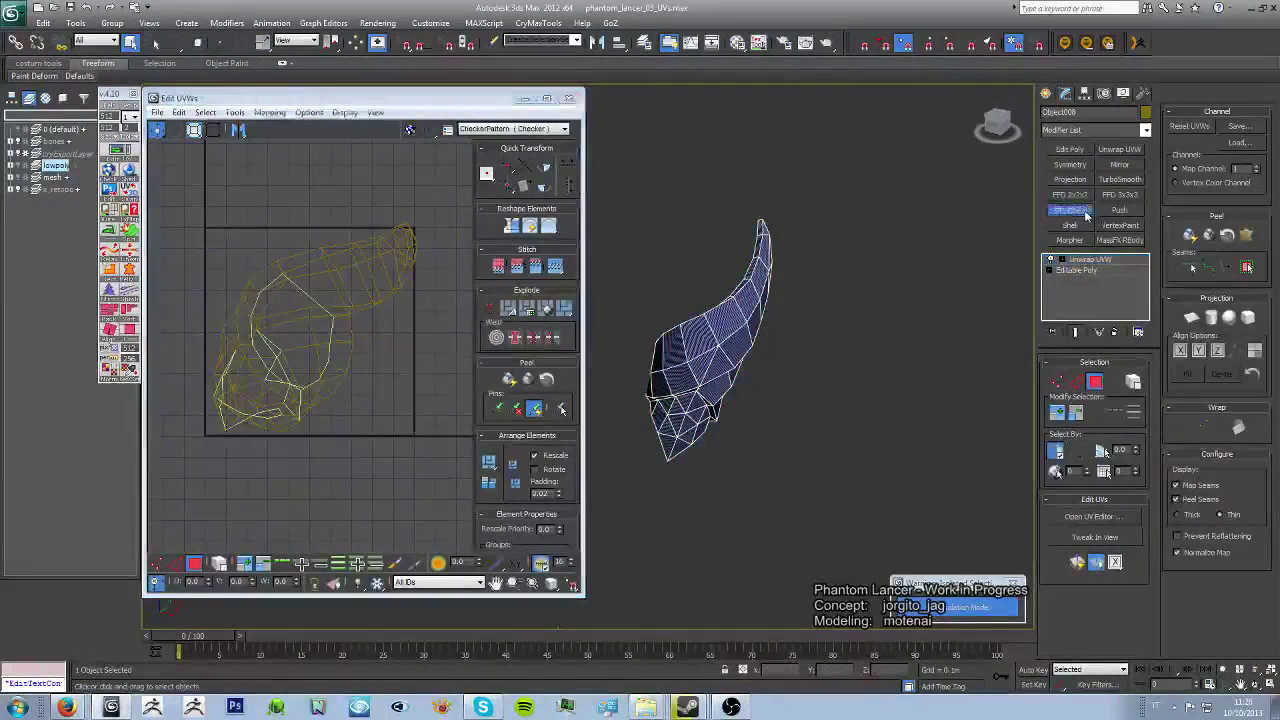
{"action": "left_click", "coordinate": [1069, 149]}
{"action": "right_click", "coordinate": [1098, 263]}
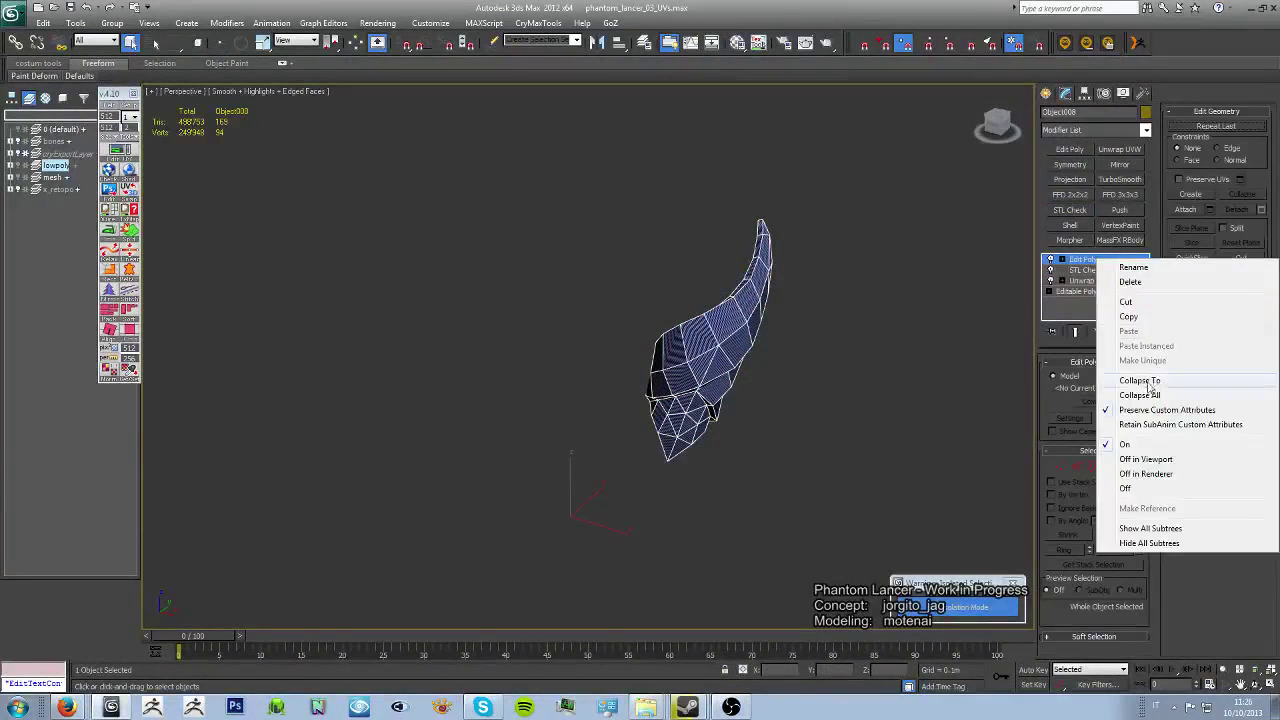
{"action": "left_click", "coordinate": [1100, 280]}
{"action": "left_click", "coordinate": [1093, 516]}
Step: Grow the face selection into the long strip of faces running along the horn
{"action": "key", "text": "3"}
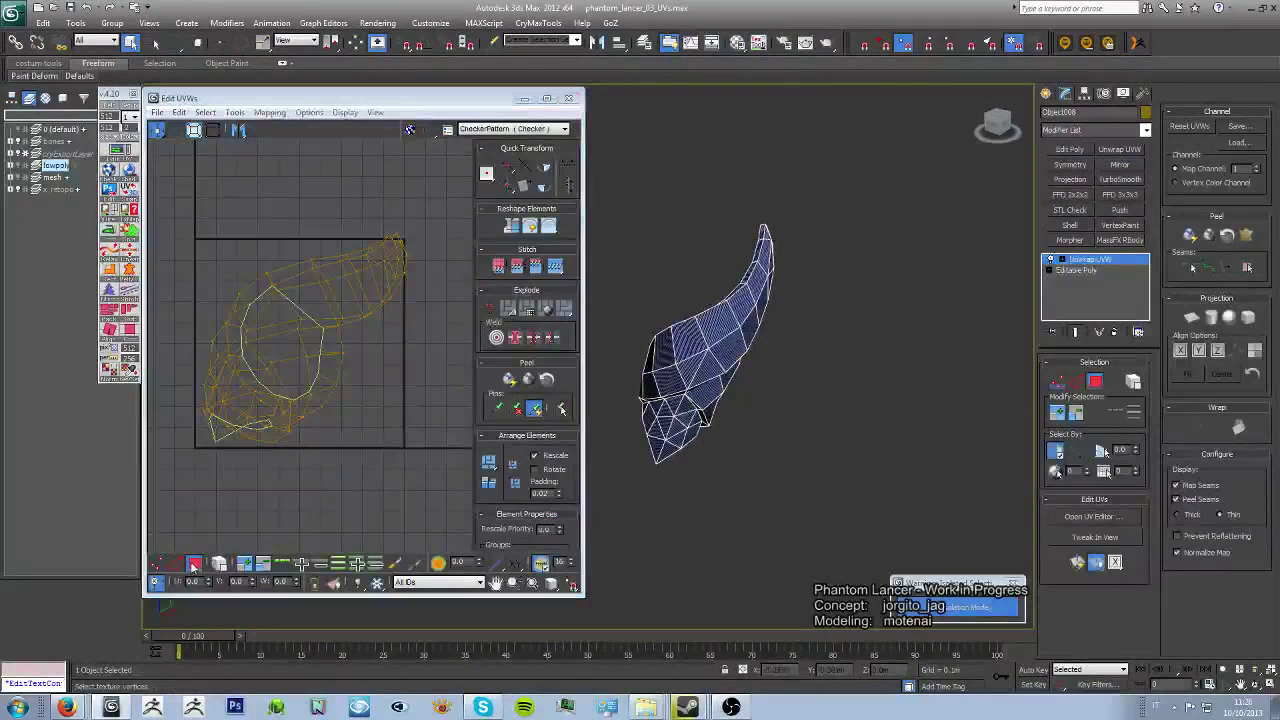
{"action": "middle_click_drag", "start_coordinate": [660, 390], "coordinate": [703, 368], "text": "alt"}
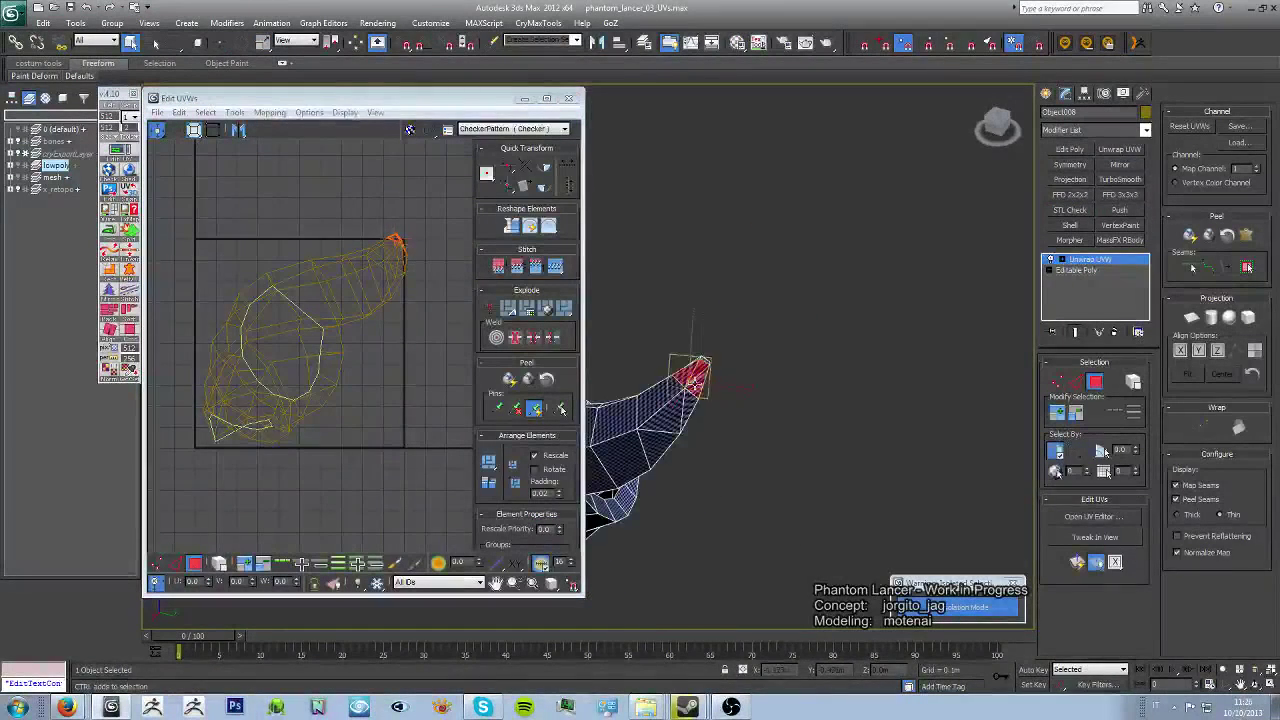
{"action": "key", "text": "ctrl+Page_Up"}
{"action": "mouse_move", "coordinate": [661, 404]}
{"action": "middle_mouse_down", "text": "alt"}
{"action": "mouse_move", "coordinate": [643, 408]}
{"action": "mouse_move", "coordinate": [840, 512]}
{"action": "mouse_move", "coordinate": [695, 327]}
{"action": "mouse_move", "coordinate": [706, 391]}
{"action": "mouse_move", "coordinate": [689, 336]}
{"action": "mouse_move", "coordinate": [787, 316]}
{"action": "mouse_move", "coordinate": [767, 296]}
{"action": "mouse_move", "coordinate": [759, 334]}
{"action": "mouse_move", "coordinate": [799, 320]}
{"action": "mouse_move", "coordinate": [706, 296]}
{"action": "mouse_move", "coordinate": [717, 352]}
{"action": "mouse_move", "coordinate": [808, 268]}
{"action": "mouse_move", "coordinate": [700, 368]}
{"action": "mouse_move", "coordinate": [784, 392]}
{"action": "middle_mouse_up", "text": "alt"}
{"action": "scroll", "coordinate": [664, 418], "scroll_direction": "up", "scroll_amount": 4}
{"action": "scroll", "coordinate": [695, 327], "scroll_direction": "down", "scroll_amount": 3}
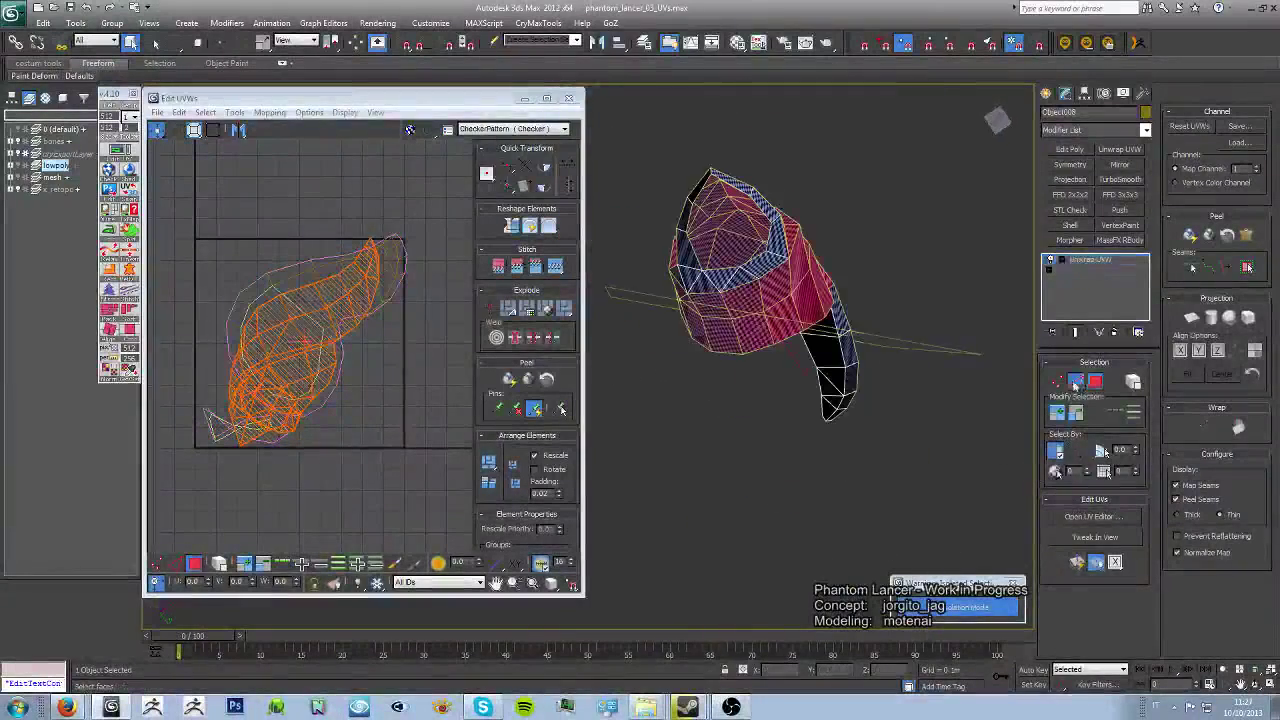
Step: Clear the selection and move one UV island to the lower right of the layout
{"action": "left_click", "coordinate": [900, 480]}
{"action": "mouse_move", "coordinate": [900, 480]}
{"action": "middle_mouse_down", "text": "alt"}
{"action": "mouse_move", "coordinate": [640, 335]}
{"action": "mouse_move", "coordinate": [840, 406]}
{"action": "middle_mouse_up", "text": "alt"}
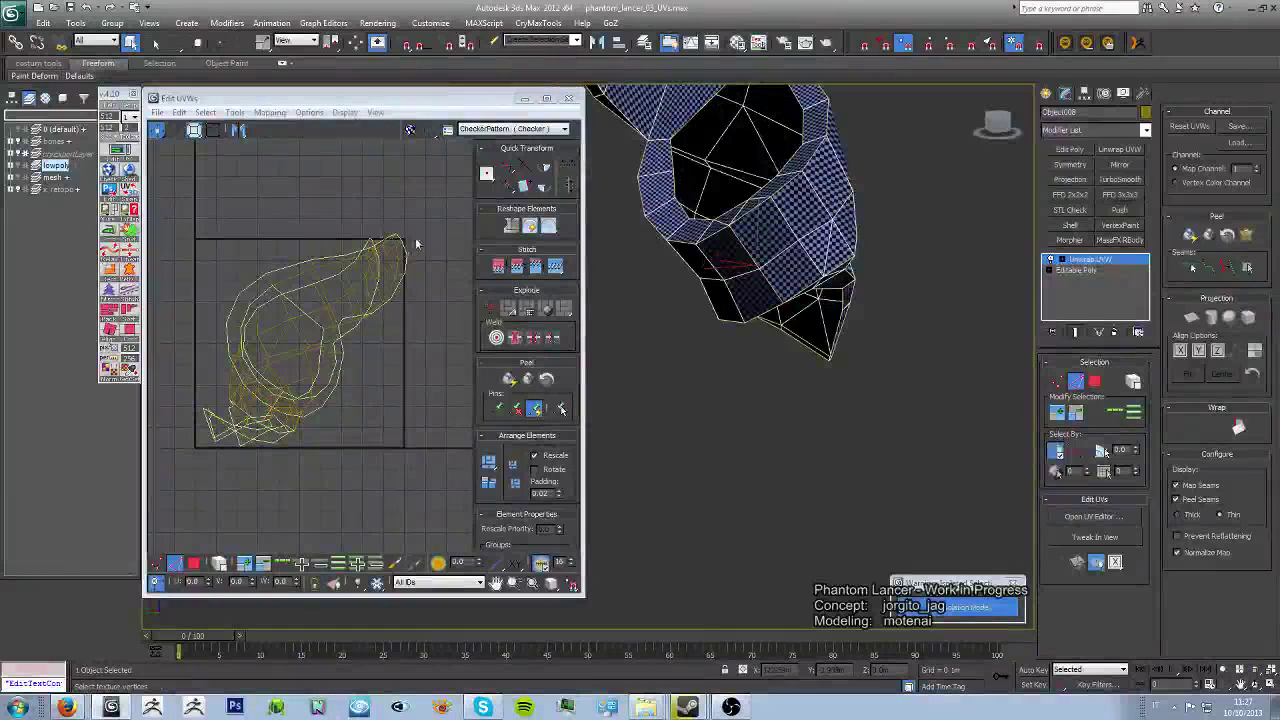
{"action": "left_click", "coordinate": [408, 291]}
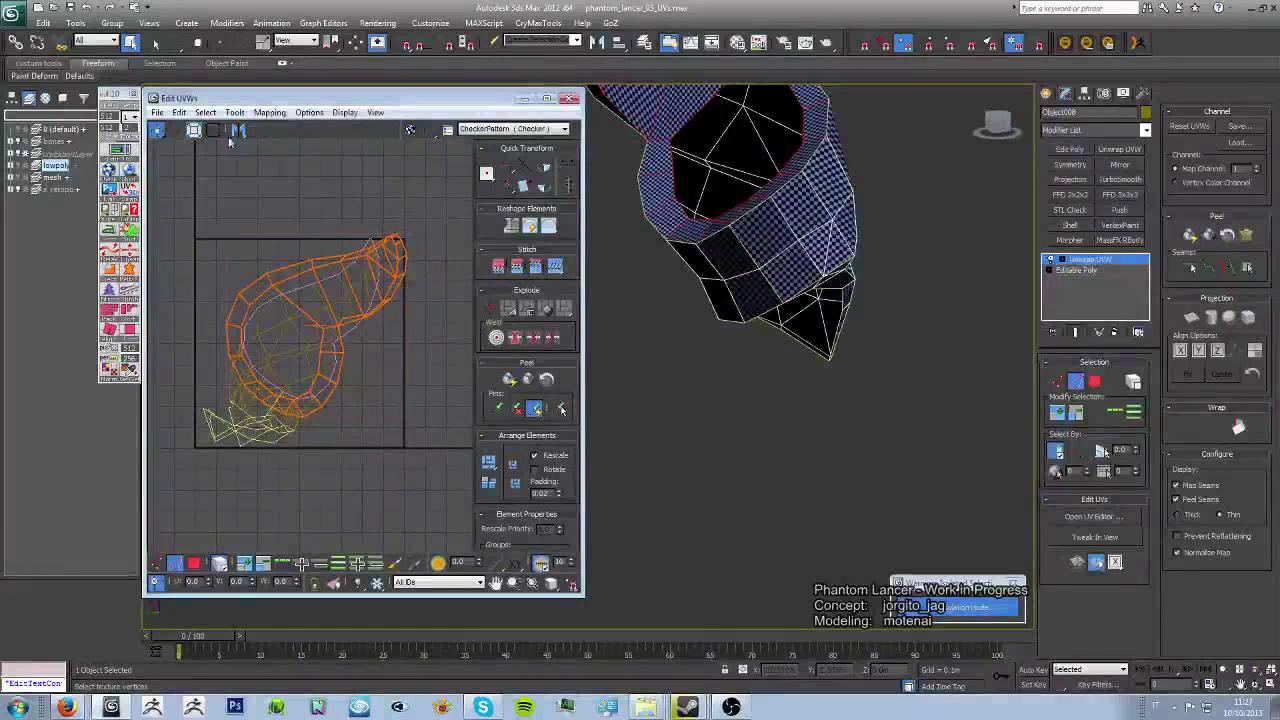
{"action": "left_click_drag", "start_coordinate": [300, 320], "coordinate": [420, 460]}
Step: Rotate the lower-right UV island into place and make the UV editor narrower
{"action": "left_click", "coordinate": [300, 300]}
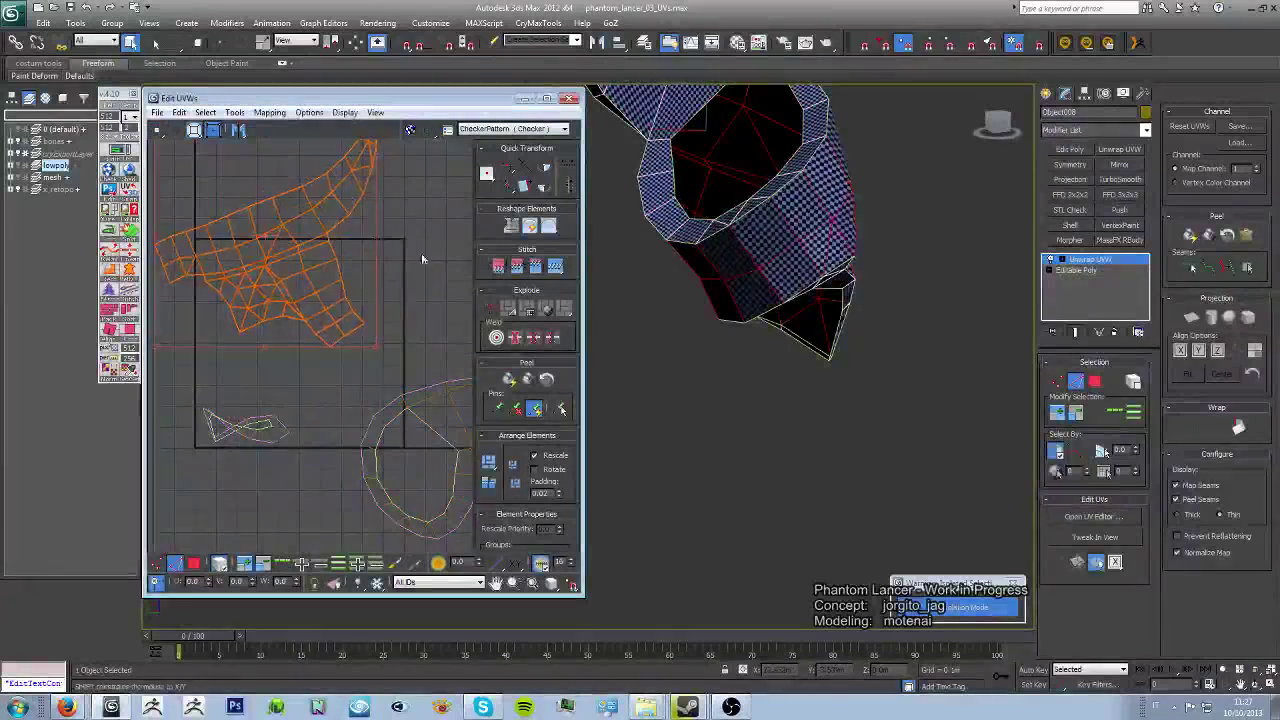
{"action": "left_click", "coordinate": [417, 400]}
{"action": "scroll", "coordinate": [417, 400], "scroll_direction": "down", "scroll_amount": 2}
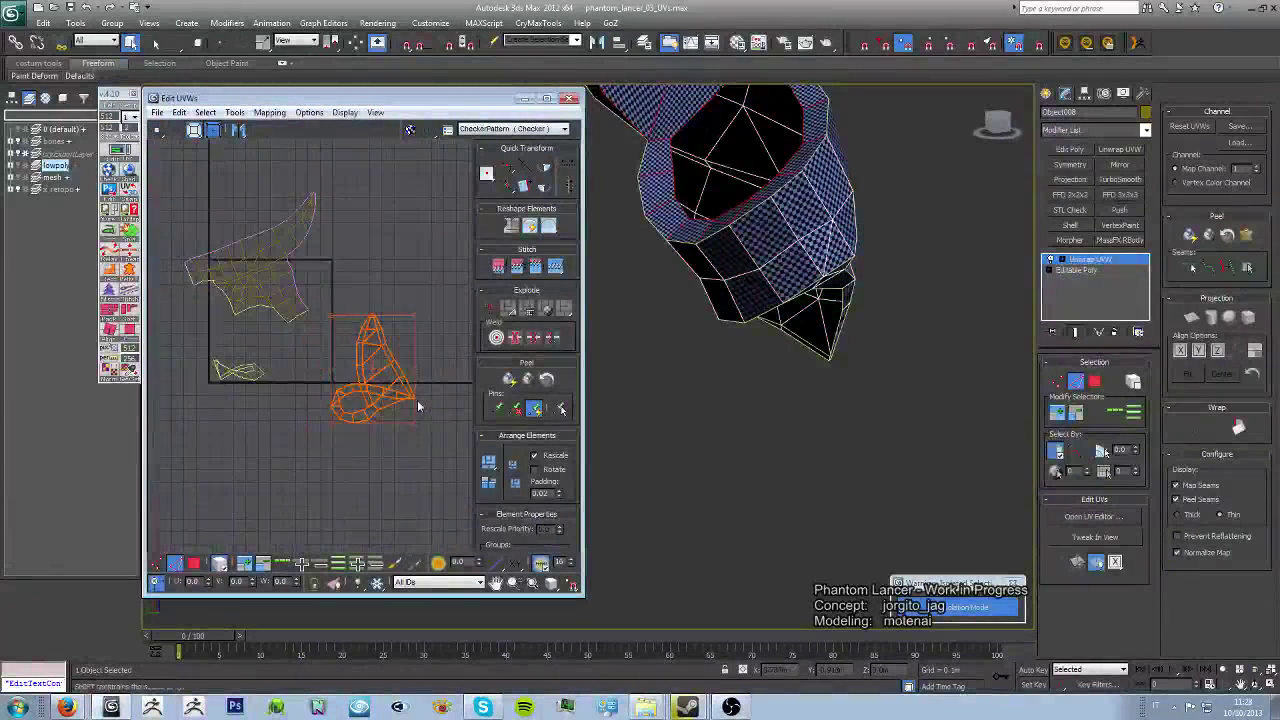
{"action": "left_click_drag", "start_coordinate": [417, 400], "coordinate": [375, 476]}
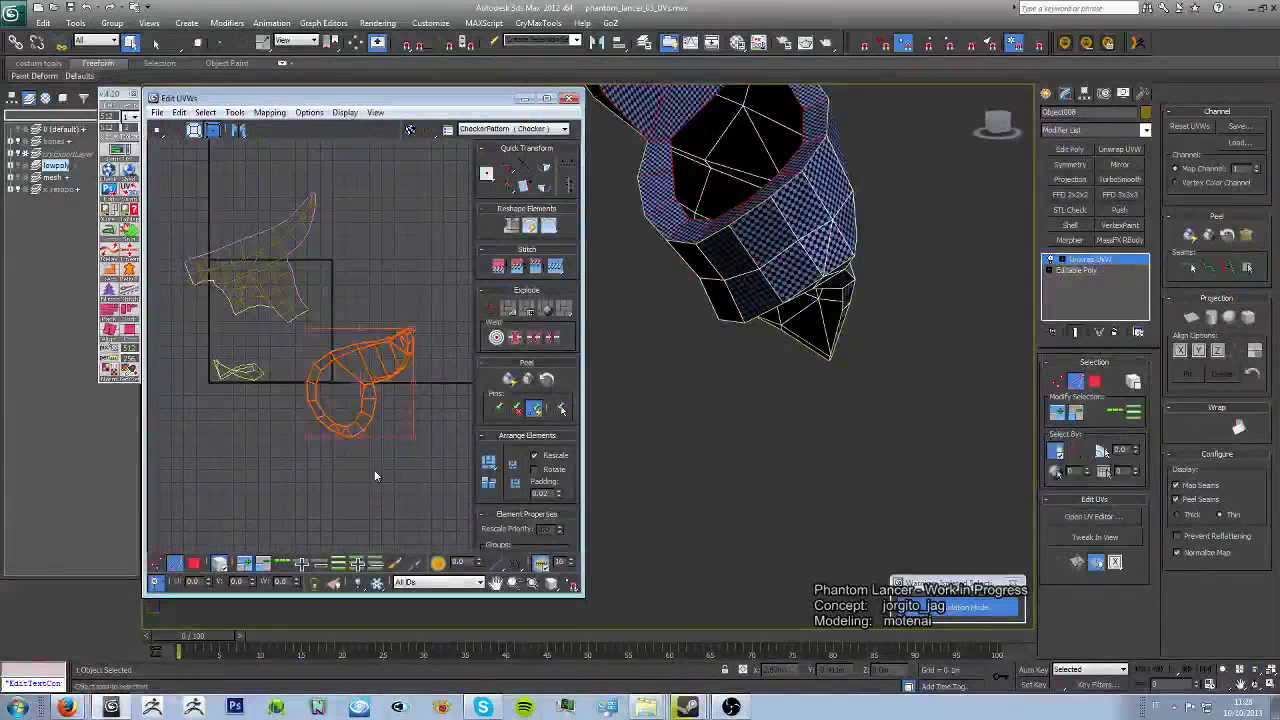
{"action": "mouse_move", "coordinate": [720, 300]}
{"action": "middle_mouse_down", "text": "alt"}
{"action": "mouse_move", "coordinate": [792, 407]}
{"action": "mouse_move", "coordinate": [629, 214]}
{"action": "middle_mouse_up", "text": "alt"}
{"action": "left_click_drag", "start_coordinate": [583, 300], "coordinate": [468, 300]}
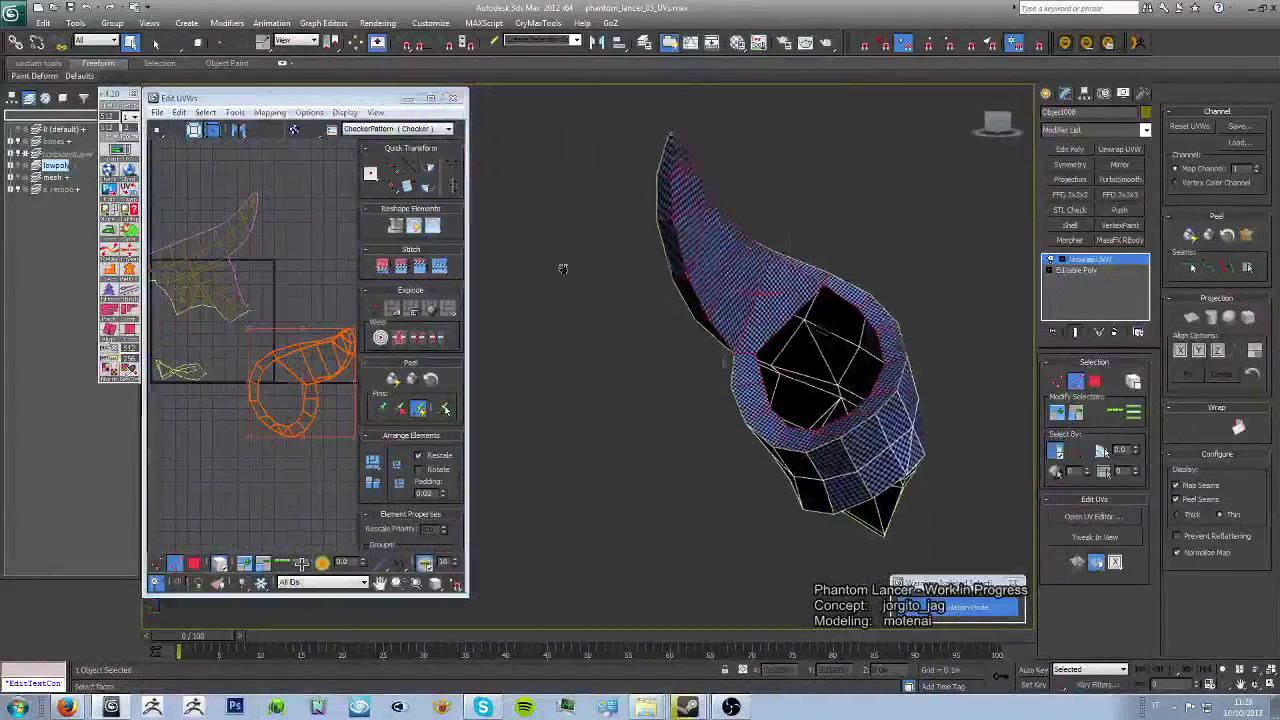
Step: Planar-map the selected horn faces and rotate the new island about 15.84 degrees
{"action": "mouse_move", "coordinate": [563, 266]}
{"action": "middle_mouse_down", "text": "alt"}
{"action": "mouse_move", "coordinate": [633, 288]}
{"action": "mouse_move", "coordinate": [638, 312]}
{"action": "middle_mouse_up", "text": "alt"}
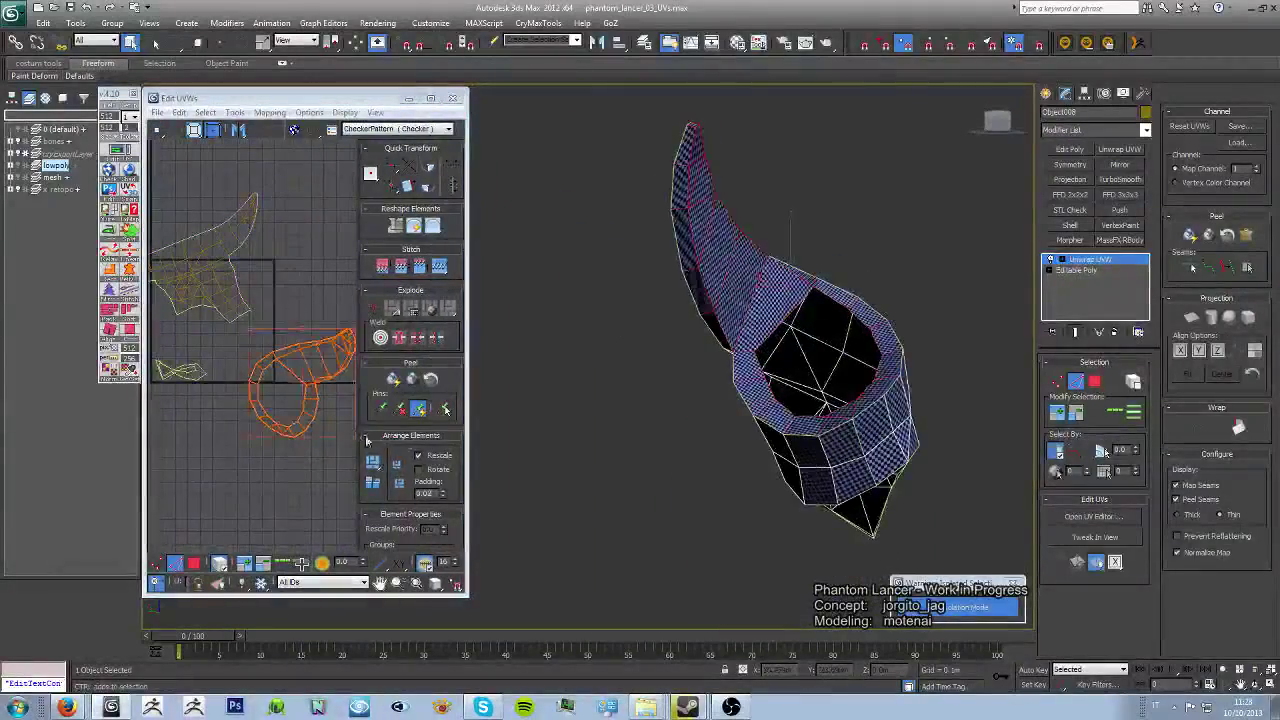
{"action": "left_click", "coordinate": [1190, 317]}
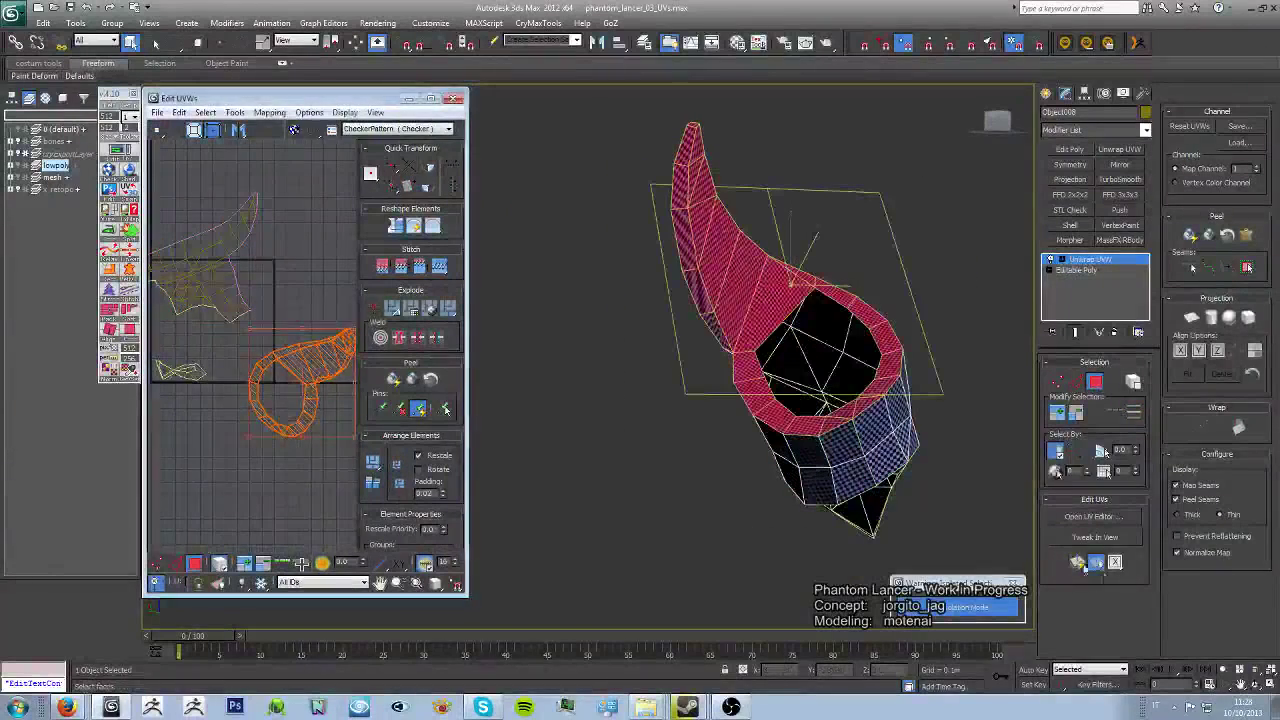
{"action": "middle_click_drag", "start_coordinate": [230, 365], "coordinate": [325, 420]}
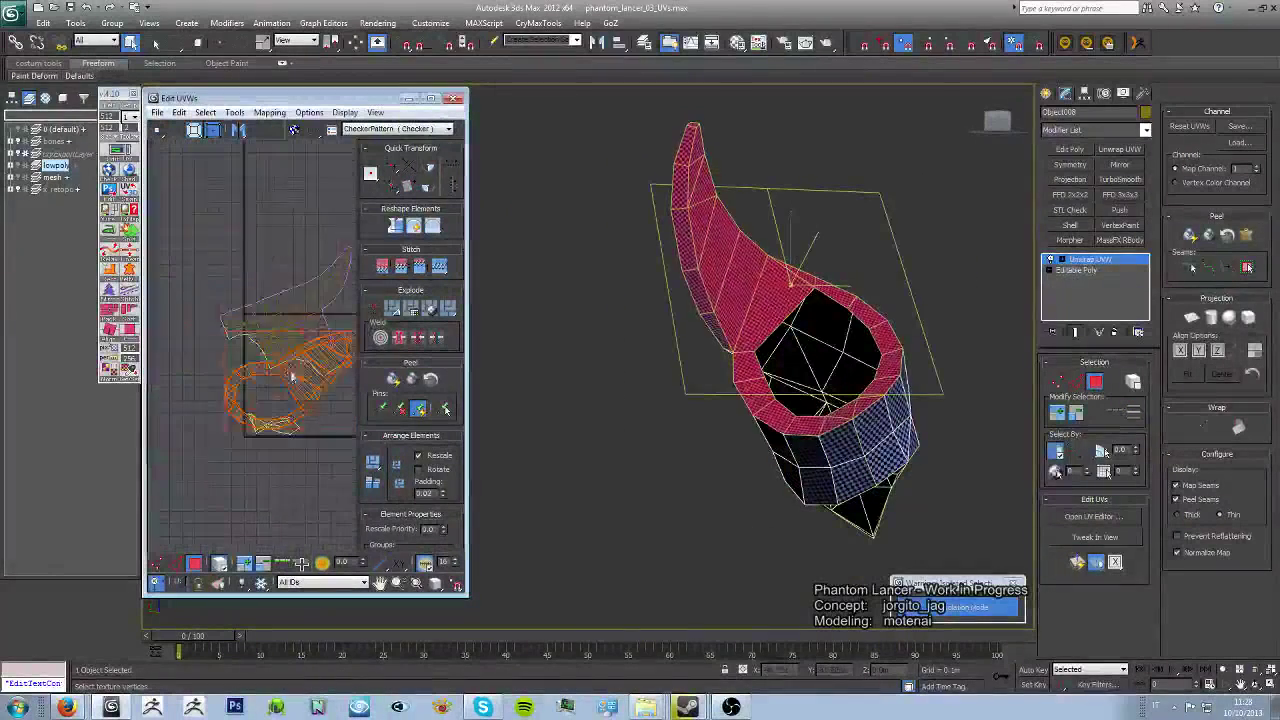
{"action": "mouse_move", "coordinate": [300, 330]}
{"action": "left_mouse_down"}
{"action": "mouse_move", "coordinate": [342, 277]}
{"action": "mouse_move", "coordinate": [335, 285]}
{"action": "left_mouse_up"}
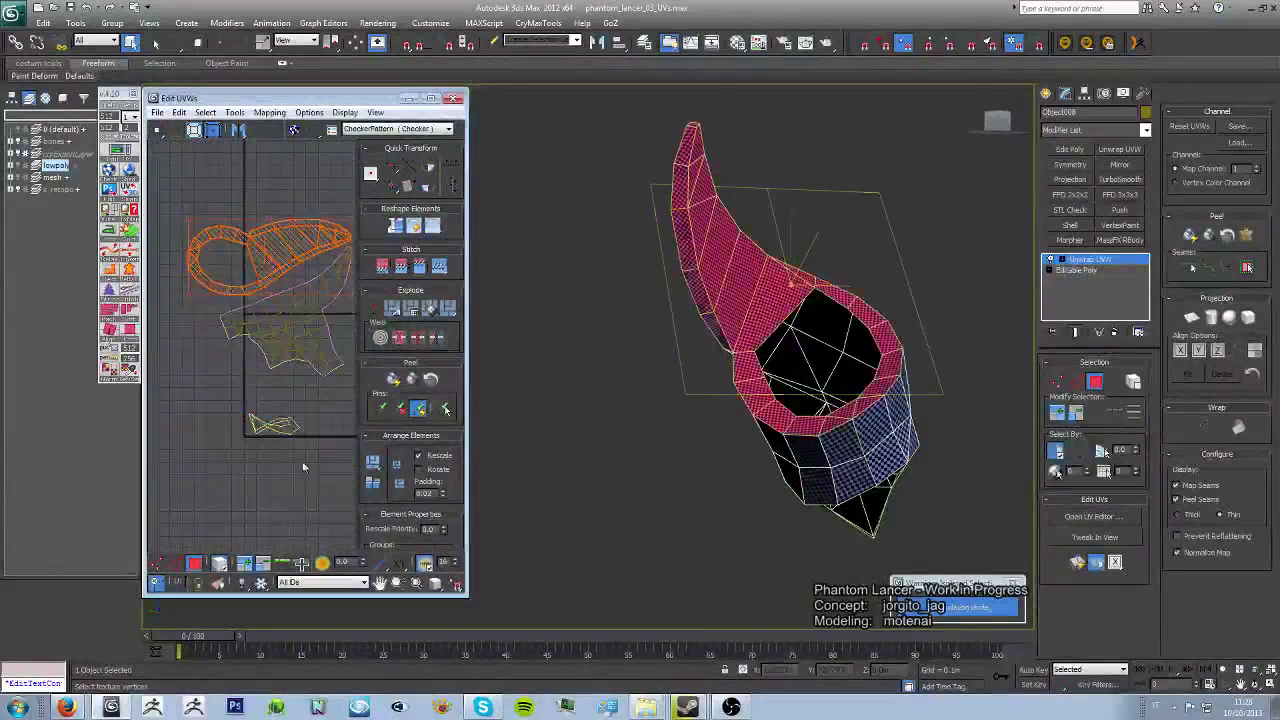
Step: Enlarge the small lower UV island and reselect the lower island to rearrange it
{"action": "left_click", "coordinate": [275, 425]}
{"action": "middle_click_drag", "start_coordinate": [700, 380], "coordinate": [748, 356], "text": "alt"}
{"action": "left_click", "coordinate": [372, 460]}
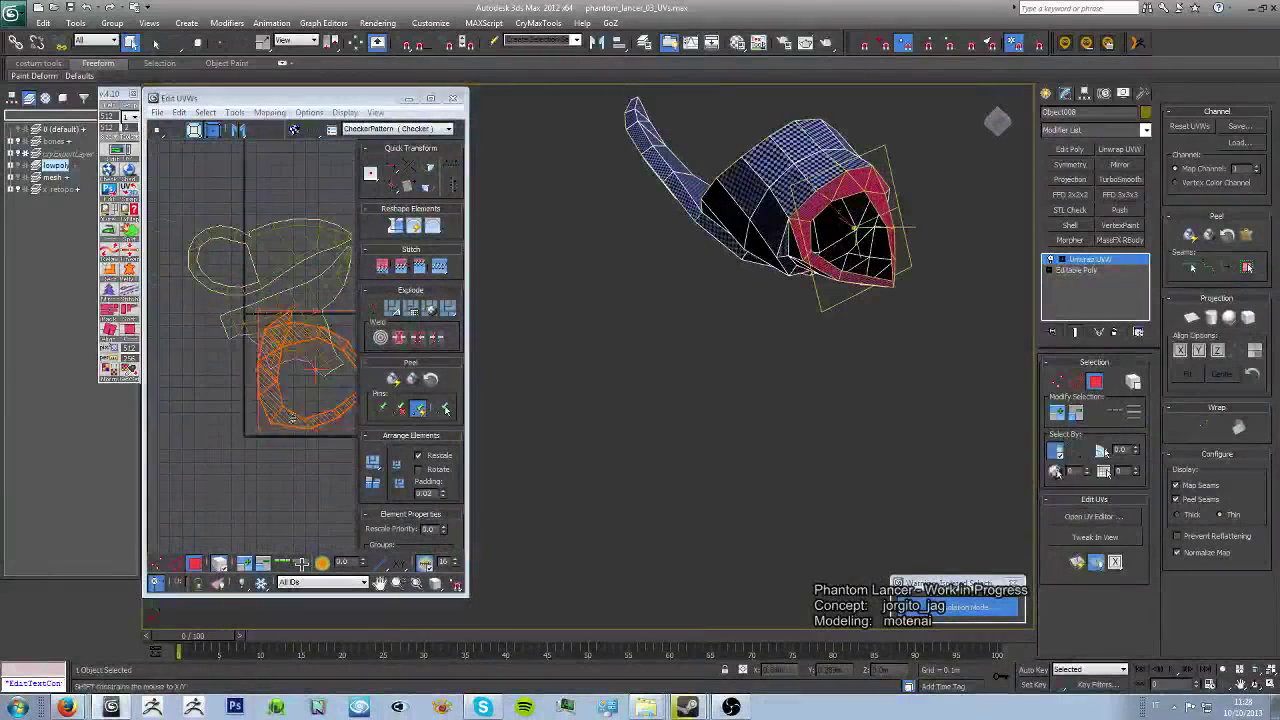
{"action": "scroll", "coordinate": [255, 390], "scroll_direction": "down", "scroll_amount": 2}
{"action": "left_click", "coordinate": [280, 390]}
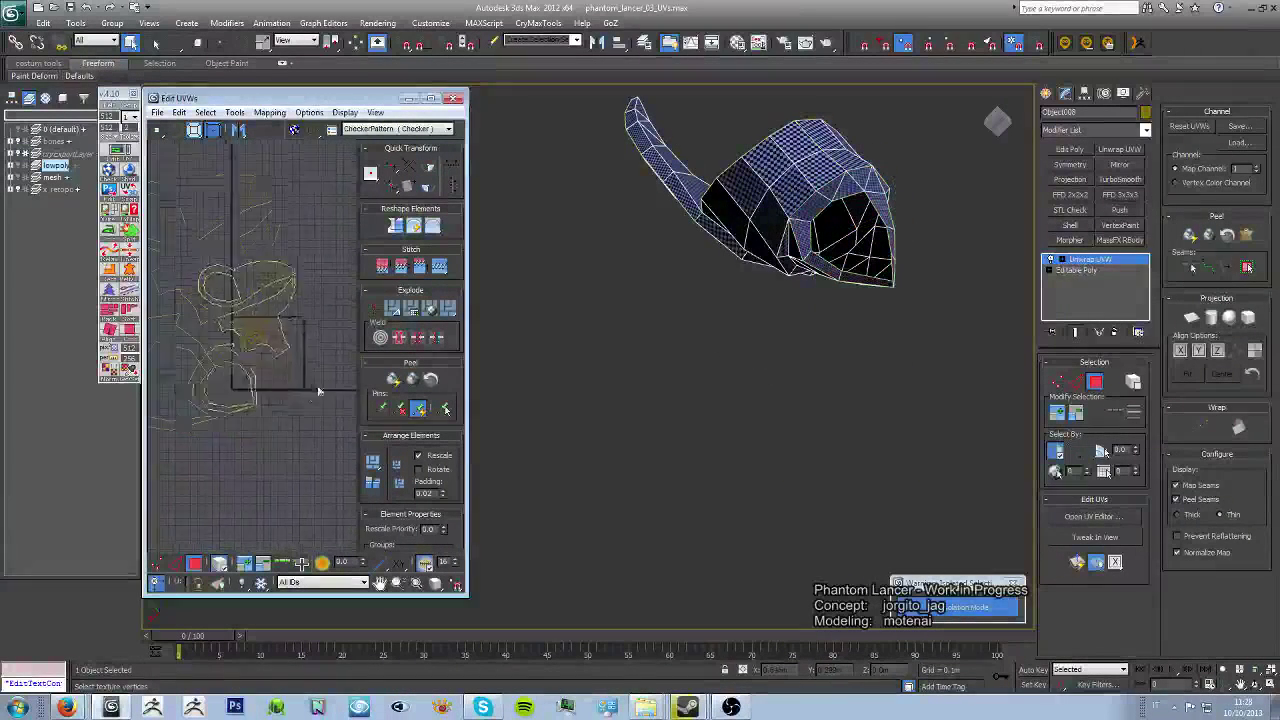
{"action": "scroll", "coordinate": [300, 398], "scroll_direction": "up", "scroll_amount": 3}
{"action": "scroll", "coordinate": [780, 337], "scroll_direction": "up", "scroll_amount": 3}
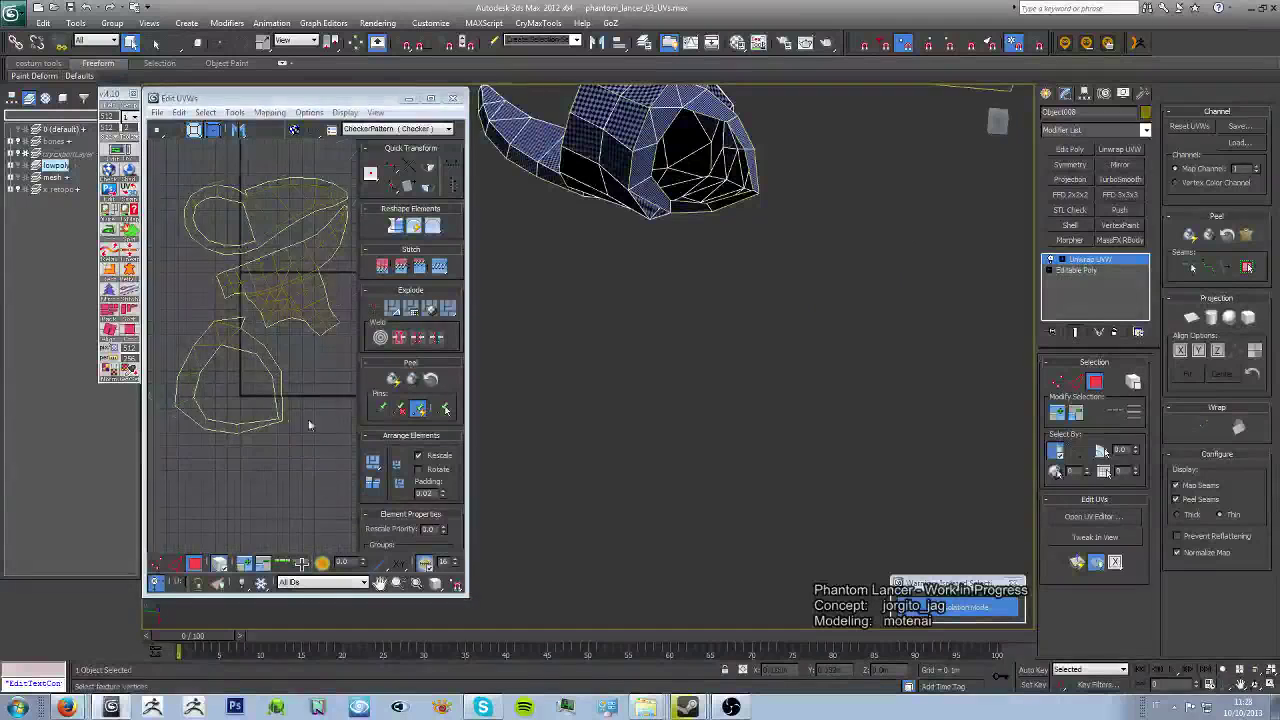
{"action": "scroll", "coordinate": [308, 419], "scroll_direction": "up", "scroll_amount": 3}
{"action": "scroll", "coordinate": [288, 408], "scroll_direction": "up", "scroll_amount": 2}
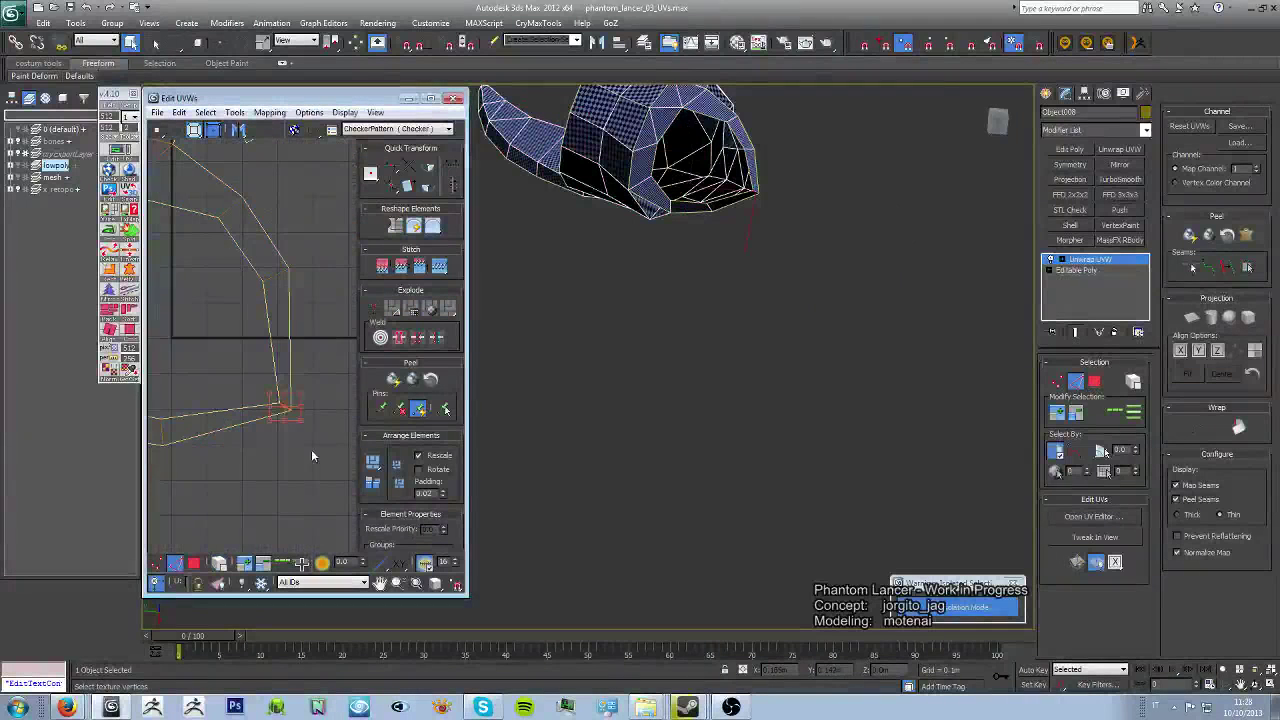
{"action": "scroll", "coordinate": [300, 443], "scroll_direction": "down", "scroll_amount": 3}
{"action": "left_click", "coordinate": [244, 379]}
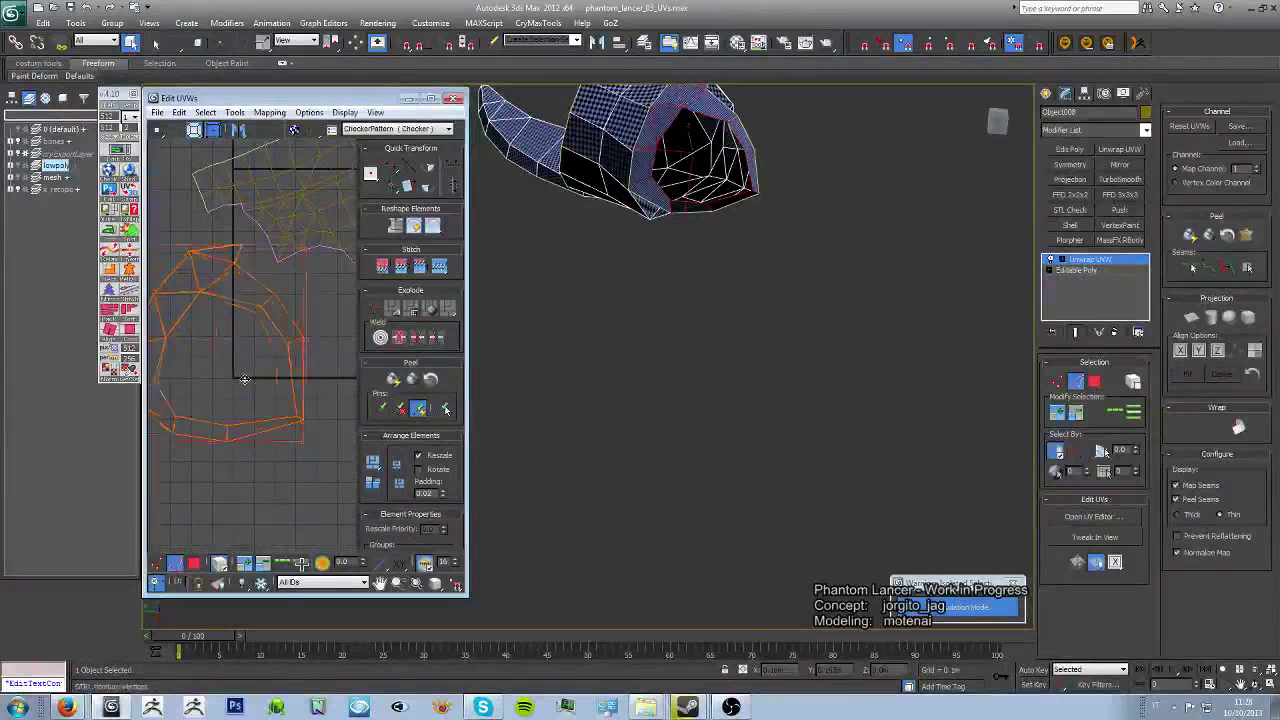
{"action": "scroll", "coordinate": [293, 465], "scroll_direction": "down", "scroll_amount": 3}
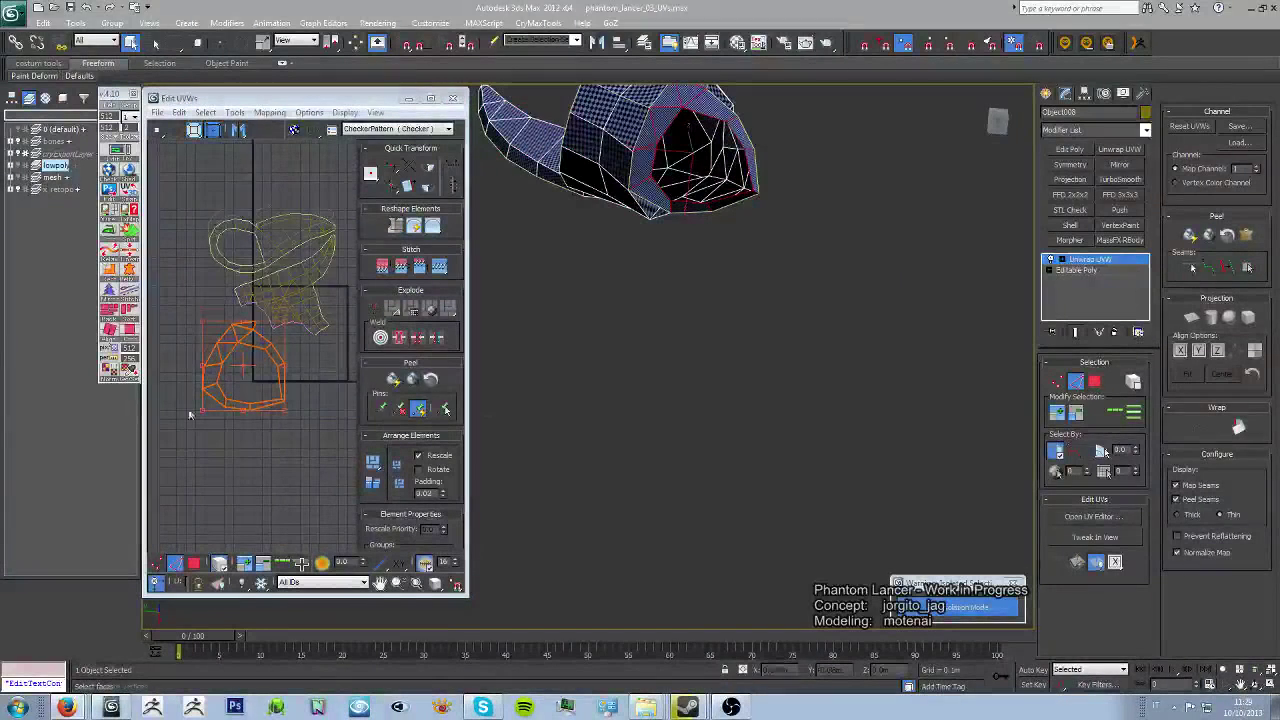
Step: Rotate one UV shell by about 26 degrees in Freeform mode
{"action": "middle_click_drag", "start_coordinate": [190, 415], "coordinate": [133, 452]}
{"action": "left_click", "coordinate": [252, 370]}
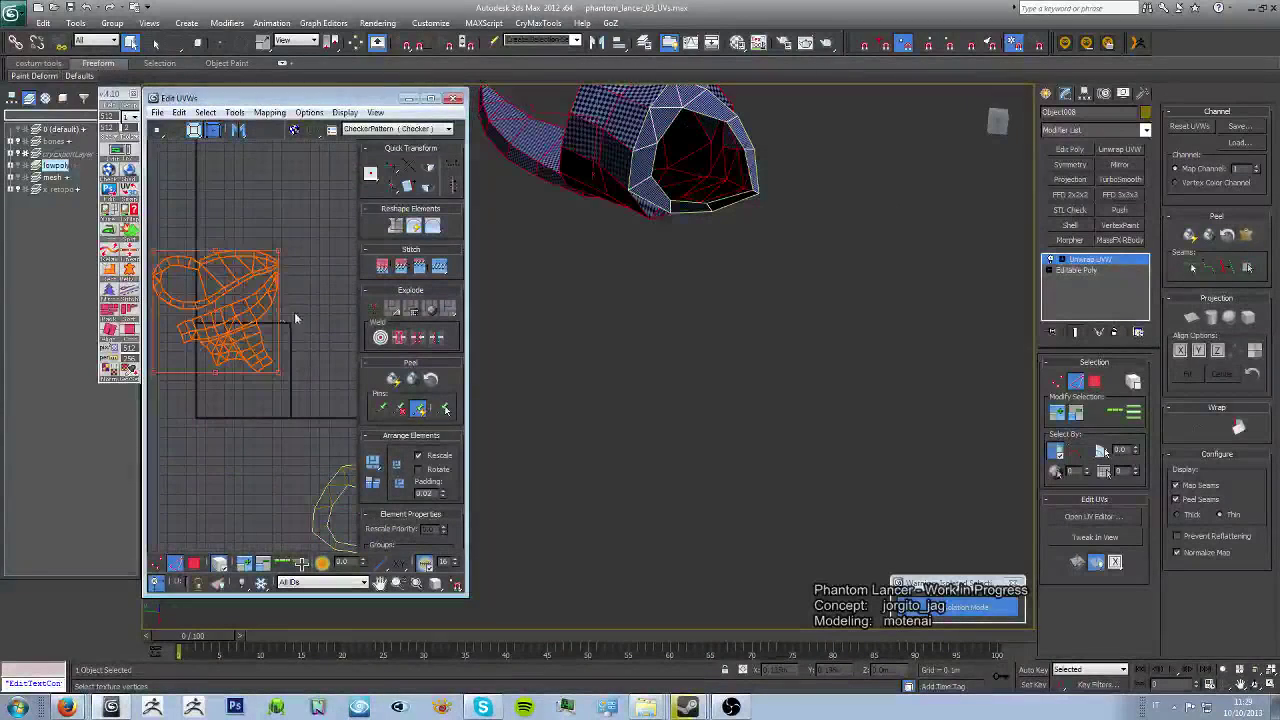
{"action": "left_click_drag", "start_coordinate": [294, 312], "coordinate": [323, 257]}
{"action": "left_click", "coordinate": [308, 352]}
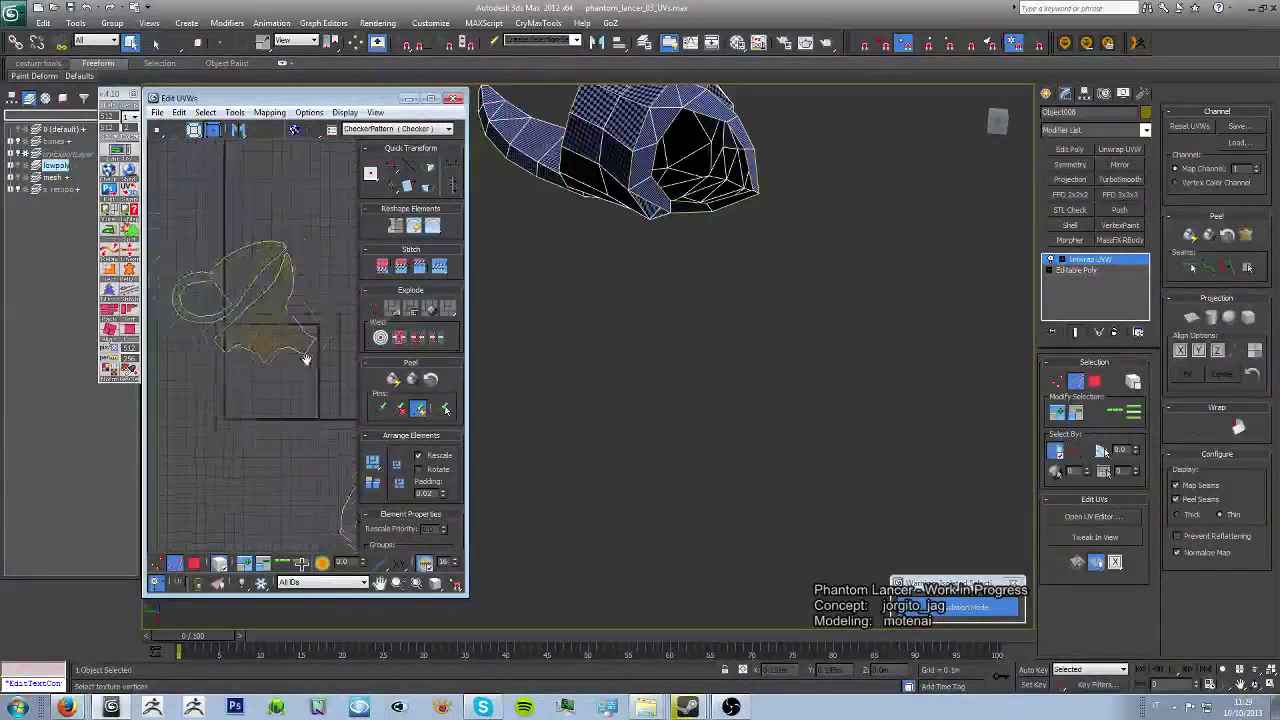
{"action": "scroll", "coordinate": [316, 363], "scroll_direction": "up", "scroll_amount": 2}
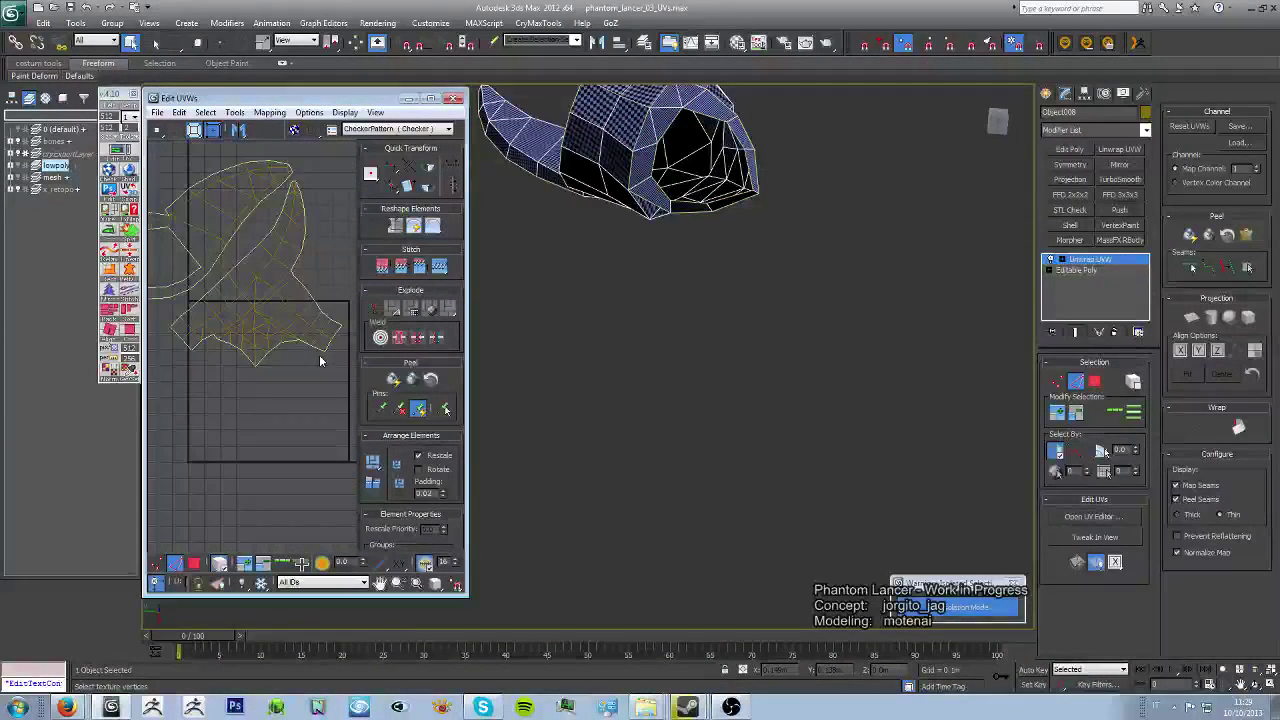
{"action": "mouse_move", "coordinate": [319, 354]}
{"action": "middle_mouse_down"}
{"action": "mouse_move", "coordinate": [290, 291]}
{"action": "mouse_move", "coordinate": [245, 323]}
{"action": "middle_mouse_up"}
Step: Select both UV shells together and scale them down
{"action": "key", "text": "ctrl+a"}
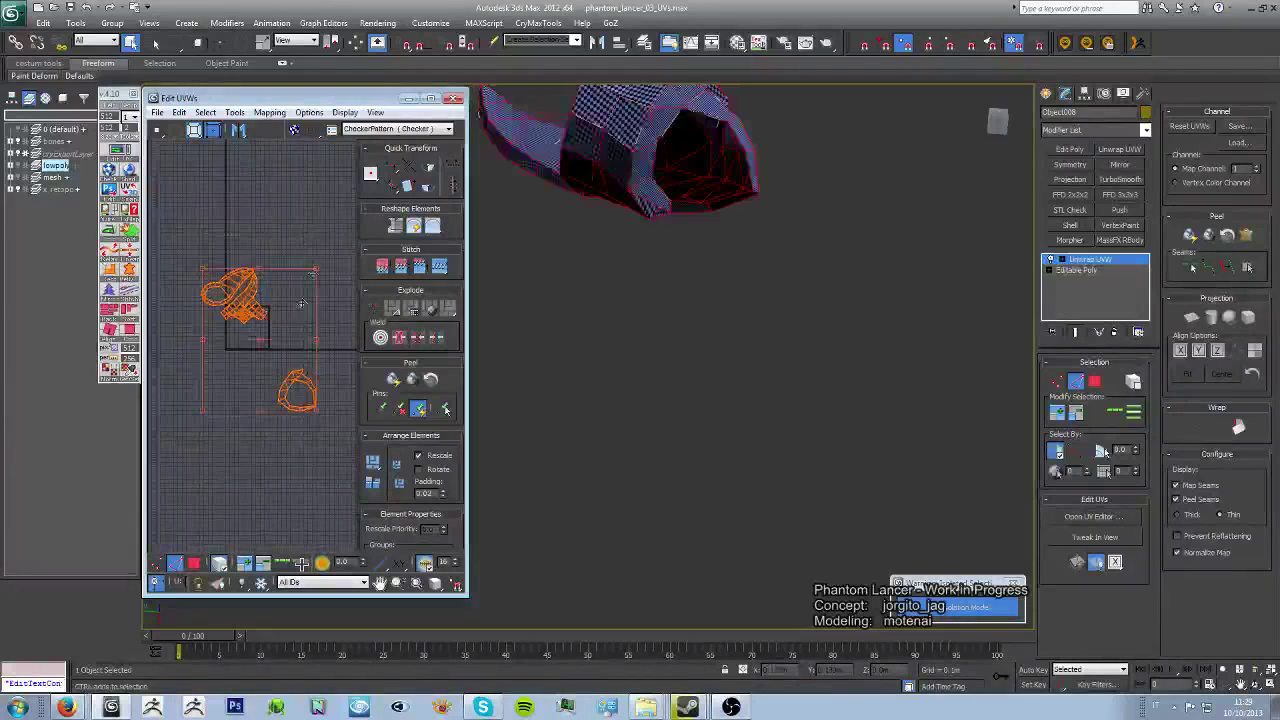
{"action": "scroll", "coordinate": [316, 409], "scroll_direction": "down", "scroll_amount": 2}
{"action": "middle_click_drag", "start_coordinate": [300, 420], "coordinate": [300, 380]}
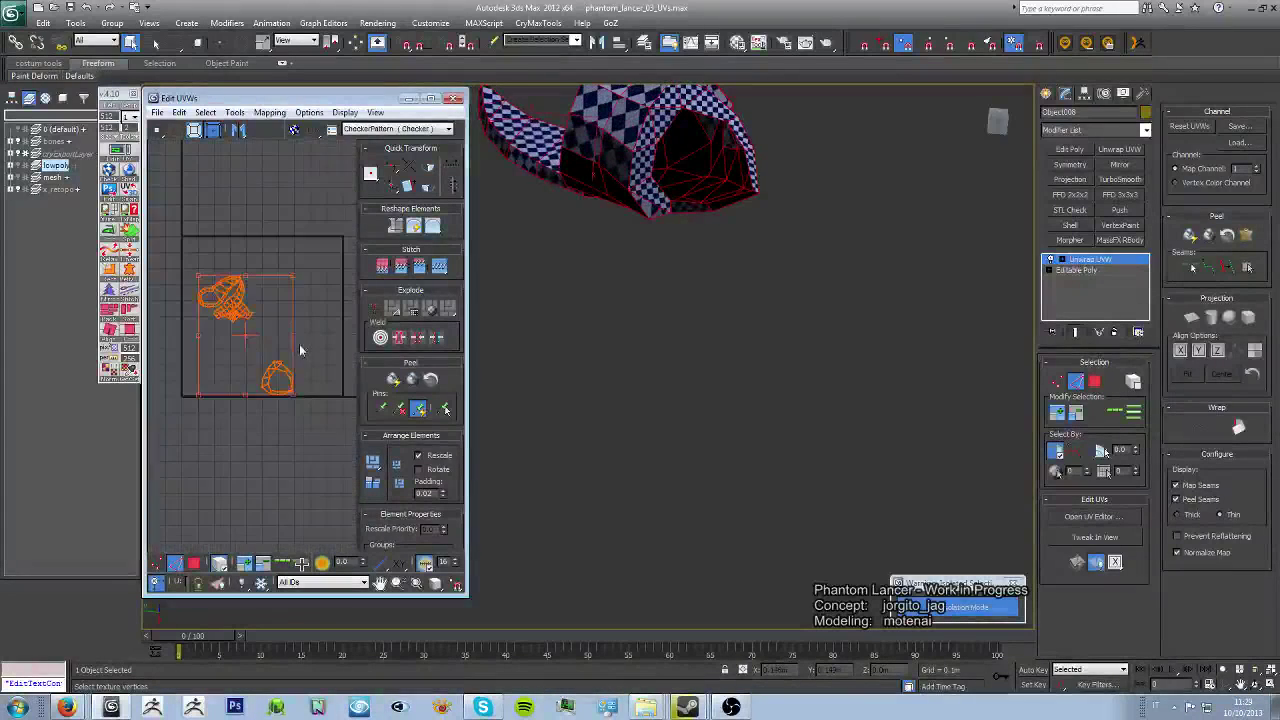
{"action": "left_click_drag", "start_coordinate": [300, 400], "coordinate": [276, 391]}
{"action": "middle_click_drag", "start_coordinate": [276, 391], "coordinate": [233, 391]}
{"action": "scroll", "coordinate": [231, 283], "scroll_direction": "up", "scroll_amount": 2}
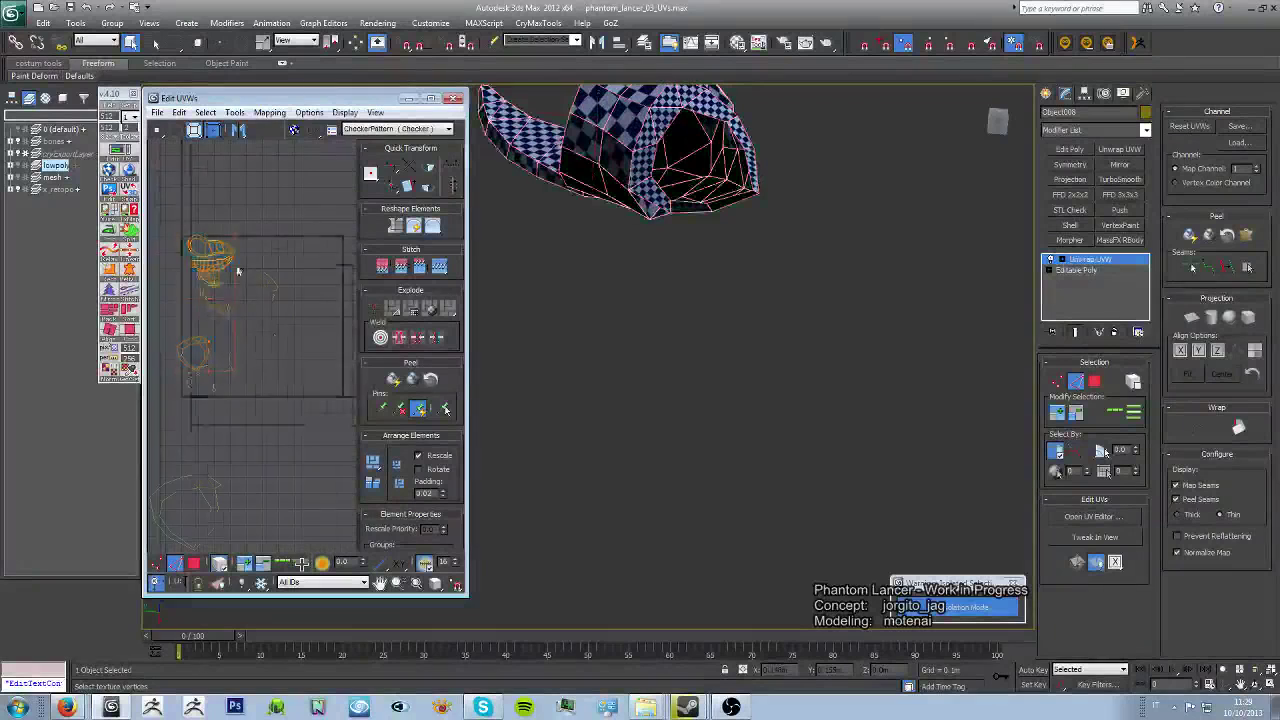
Step: Move the top shell beside the oval shell and rotate the lower shell level
{"action": "left_click", "coordinate": [231, 283]}
{"action": "mouse_move", "coordinate": [231, 283]}
{"action": "left_mouse_down"}
{"action": "mouse_move", "coordinate": [300, 300]}
{"action": "mouse_move", "coordinate": [170, 218]}
{"action": "left_mouse_up"}
{"action": "scroll", "coordinate": [205, 432], "scroll_direction": "down", "scroll_amount": 1}
{"action": "left_click", "coordinate": [205, 432]}
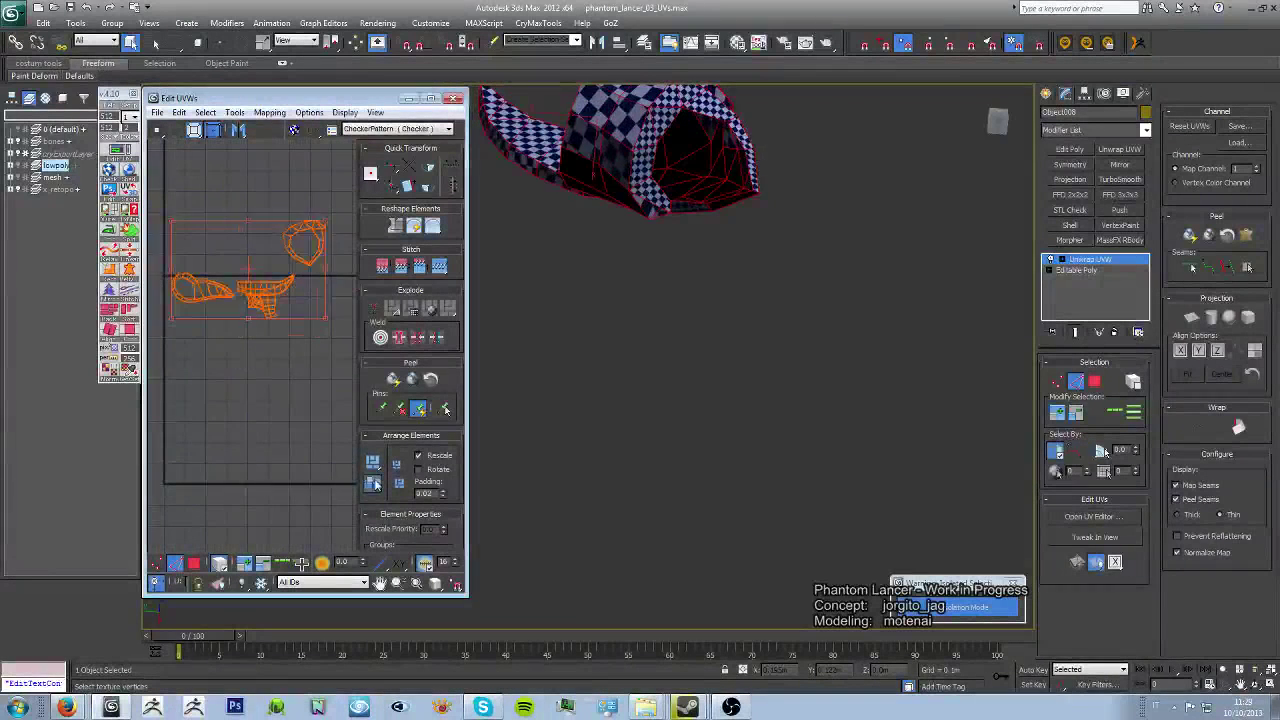
{"action": "left_click", "coordinate": [284, 407]}
{"action": "middle_click_drag", "start_coordinate": [297, 212], "coordinate": [282, 257]}
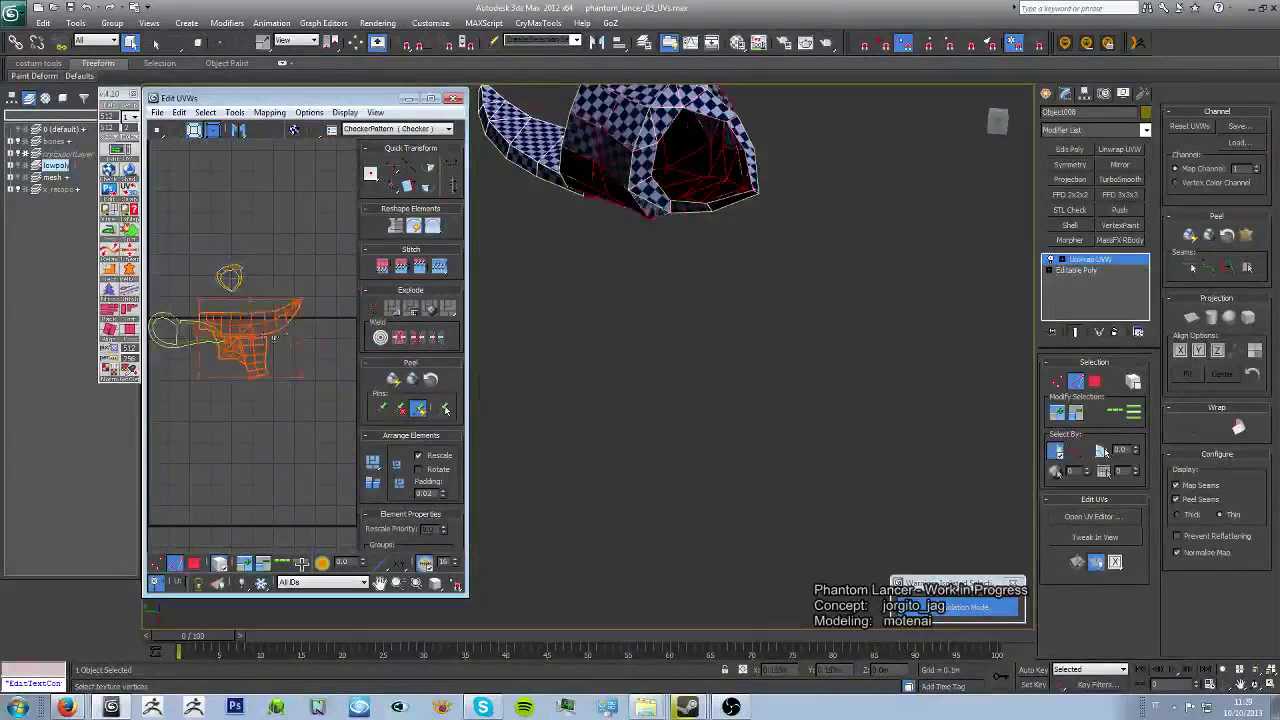
{"action": "left_click_drag", "start_coordinate": [272, 338], "coordinate": [338, 353]}
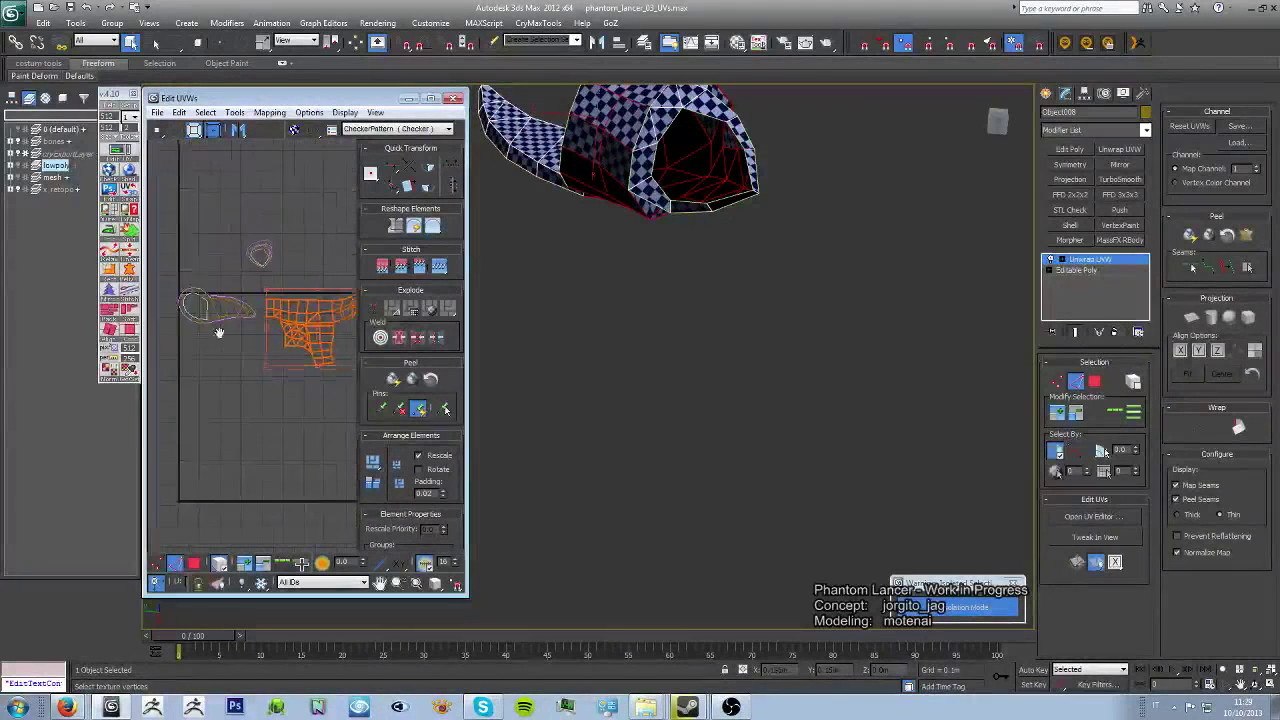
{"action": "middle_click_drag", "start_coordinate": [214, 334], "coordinate": [233, 307]}
{"action": "left_click", "coordinate": [243, 303]}
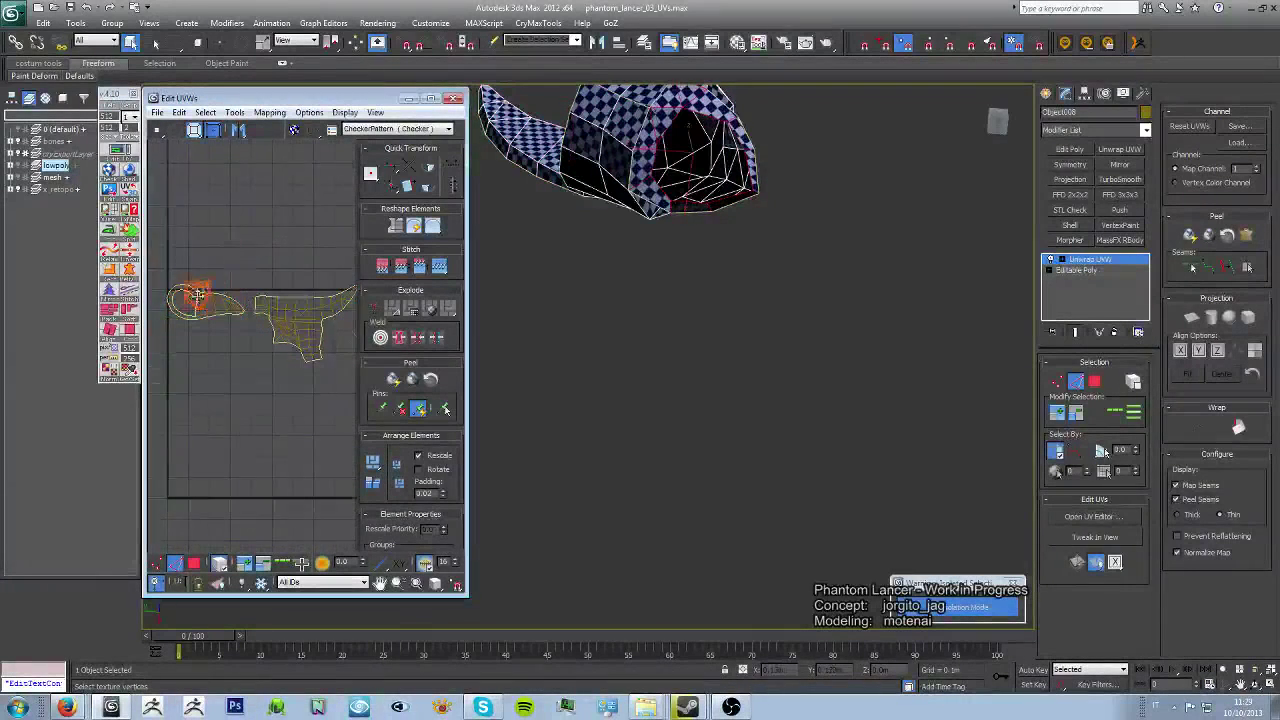
{"action": "scroll", "coordinate": [199, 293], "scroll_direction": "up", "scroll_amount": 5}
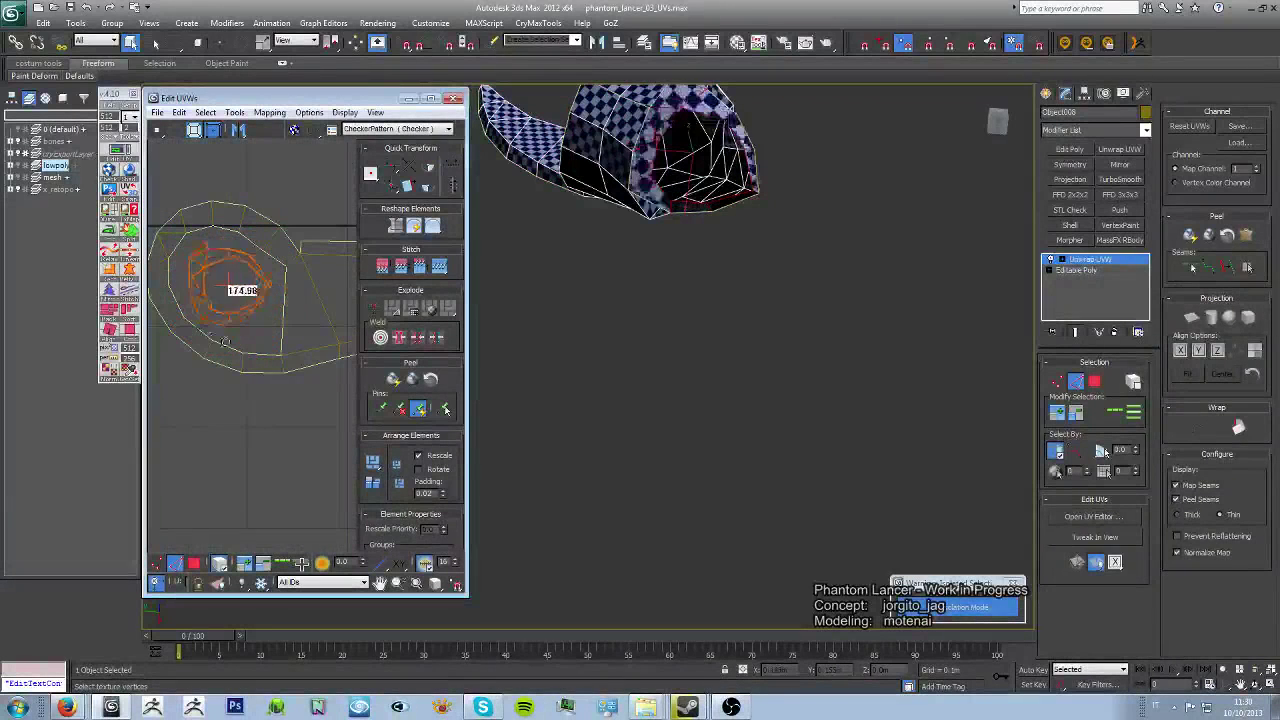
{"action": "scroll", "coordinate": [283, 280], "scroll_direction": "down", "scroll_amount": 5}
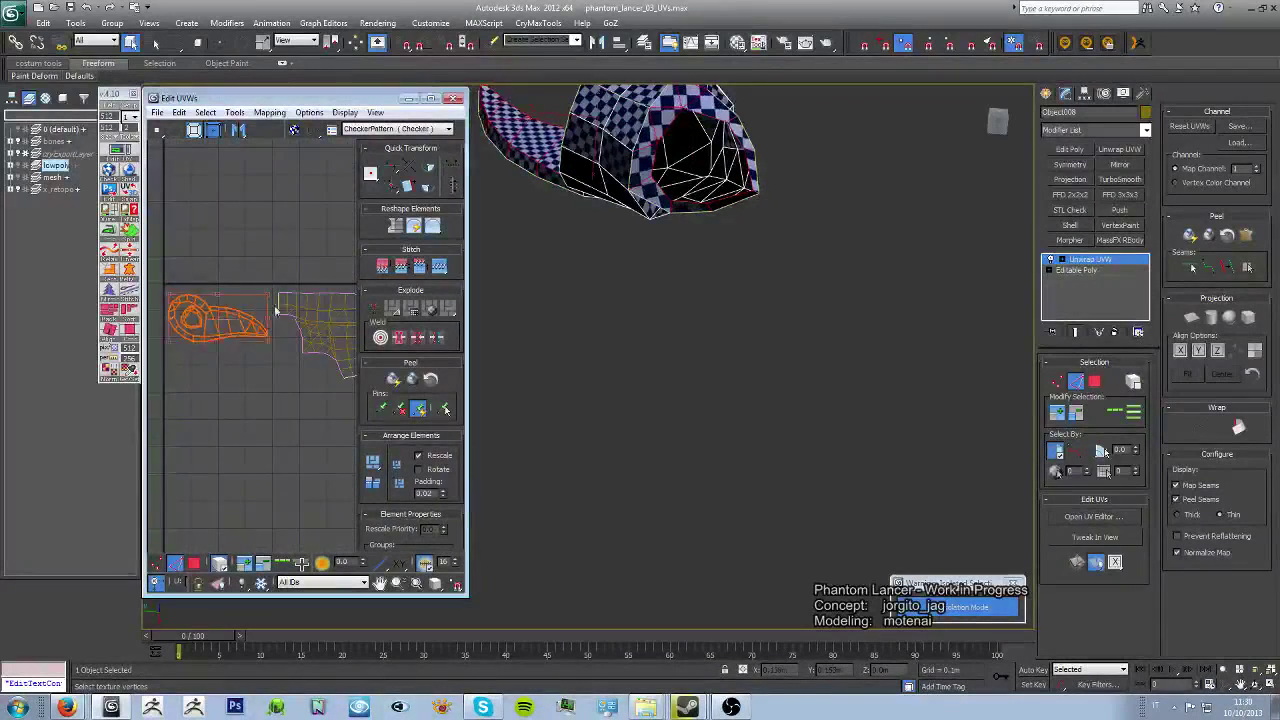
{"action": "scroll", "coordinate": [240, 315], "scroll_direction": "up", "scroll_amount": 5}
Step: Undo the last two UV changes and orbit the model to a side view
{"action": "key", "text": "ctrl+z"}
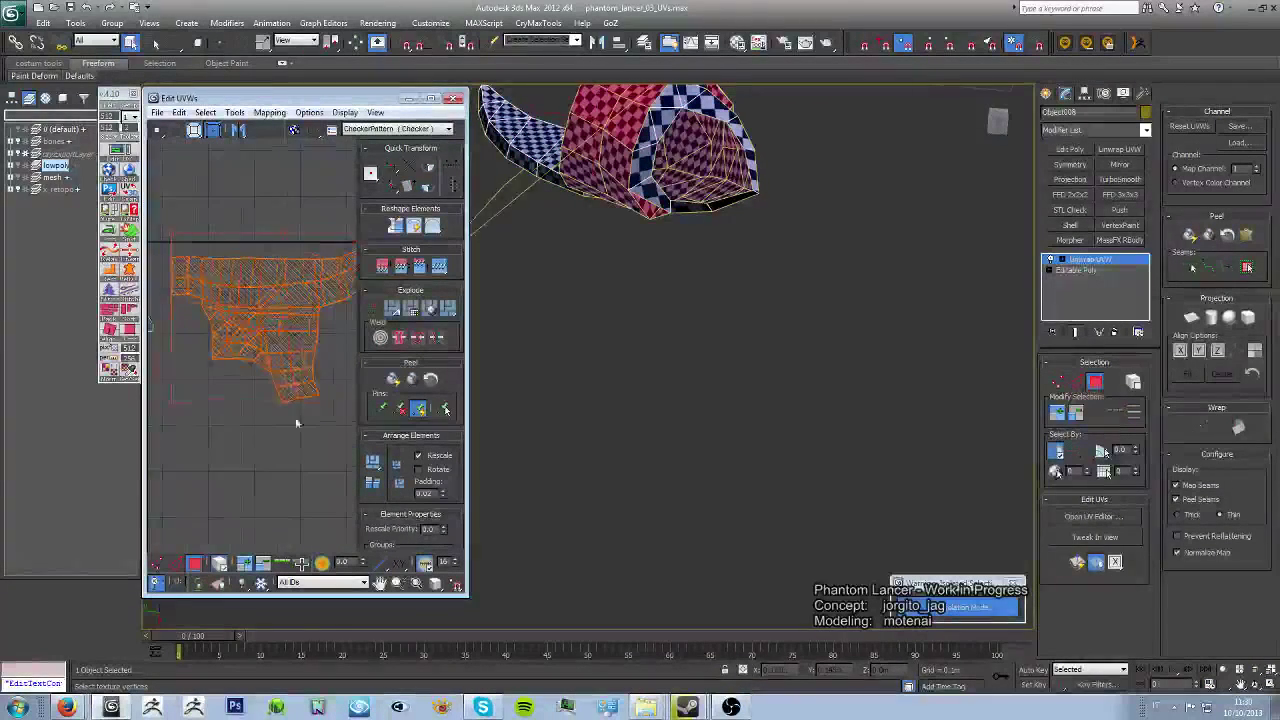
{"action": "key", "text": "ctrl+z"}
{"action": "key", "text": "ctrl+z"}
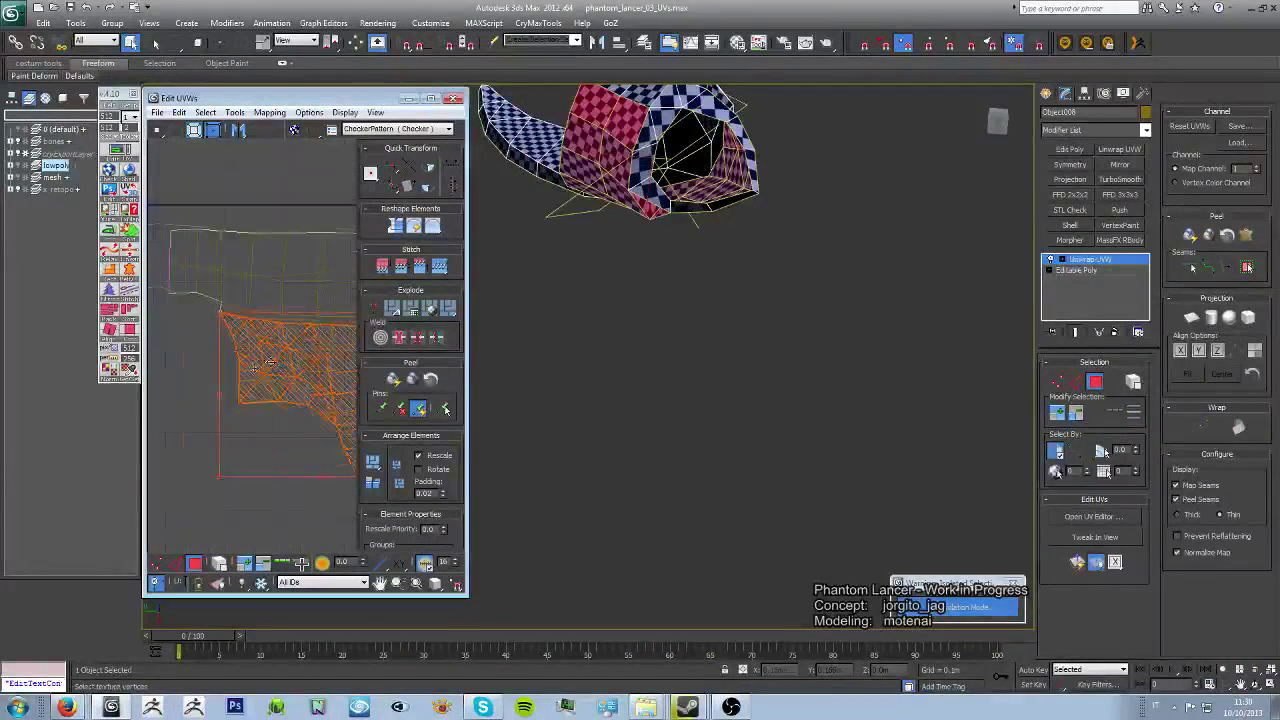
{"action": "mouse_move", "coordinate": [700, 420]}
{"action": "middle_mouse_down", "text": "alt"}
{"action": "mouse_move", "coordinate": [878, 484]}
{"action": "mouse_move", "coordinate": [650, 448]}
{"action": "mouse_move", "coordinate": [740, 450]}
{"action": "middle_mouse_up", "text": "alt"}
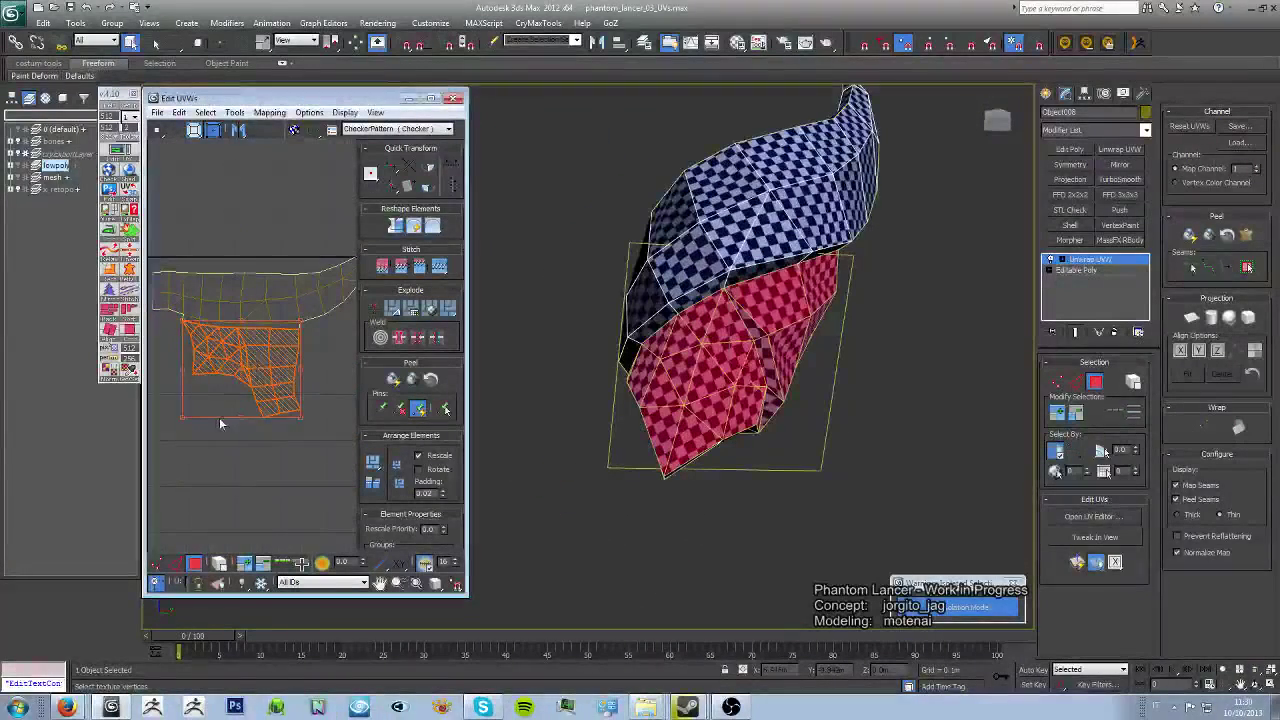
{"action": "left_click", "coordinate": [165, 607]}
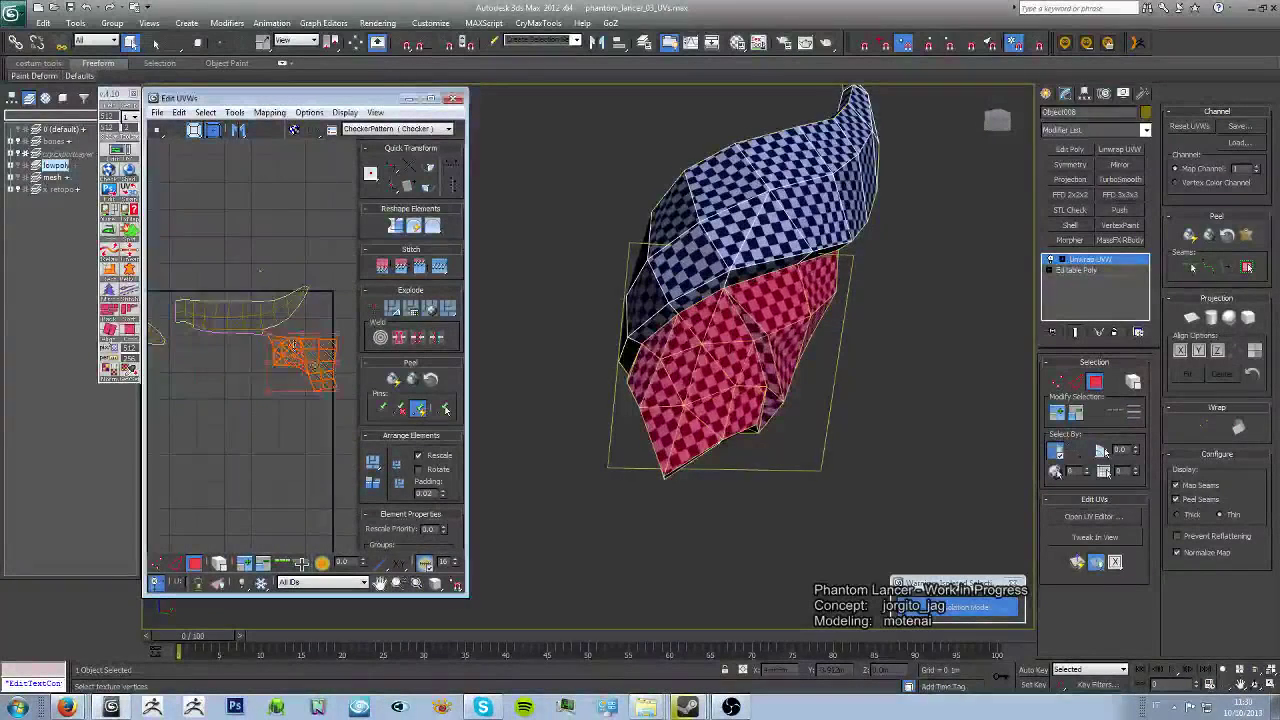
Step: Widen the UV window and straighten the upper element into a long horizontal strip
{"action": "left_click", "coordinate": [296, 323]}
{"action": "left_click_drag", "start_coordinate": [296, 323], "coordinate": [300, 347]}
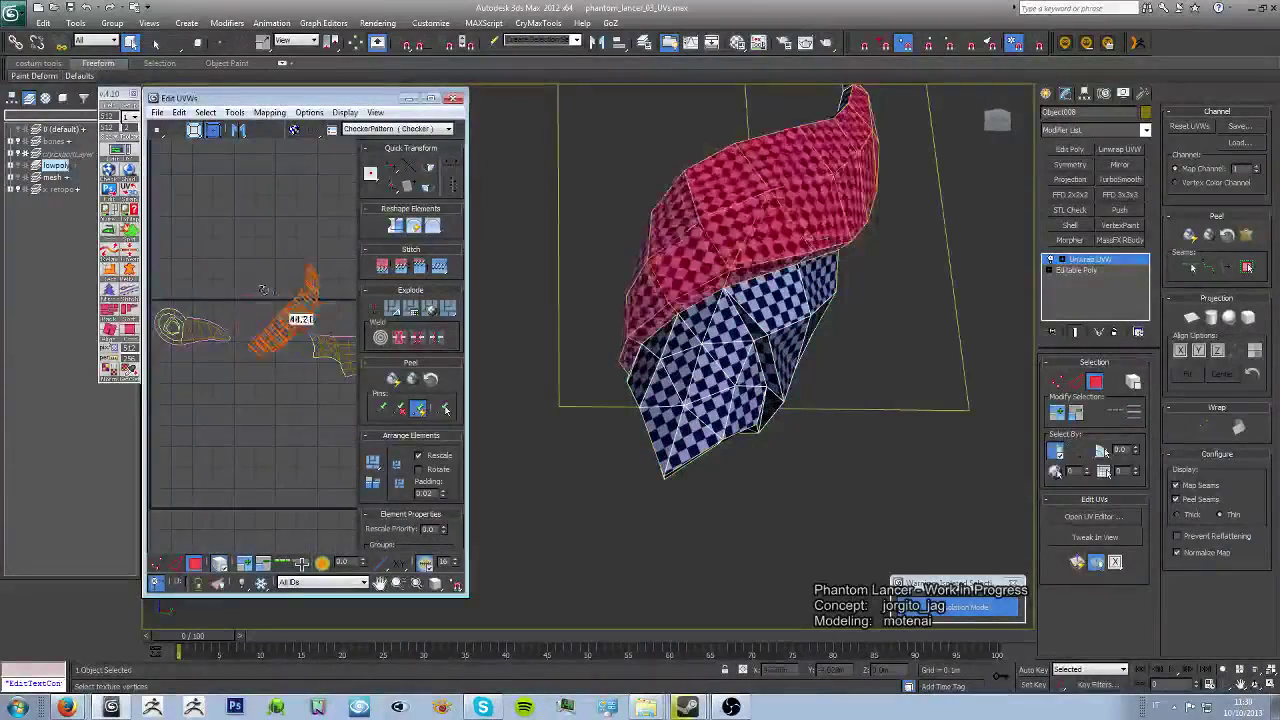
{"action": "scroll", "coordinate": [300, 347], "scroll_direction": "up", "scroll_amount": 3}
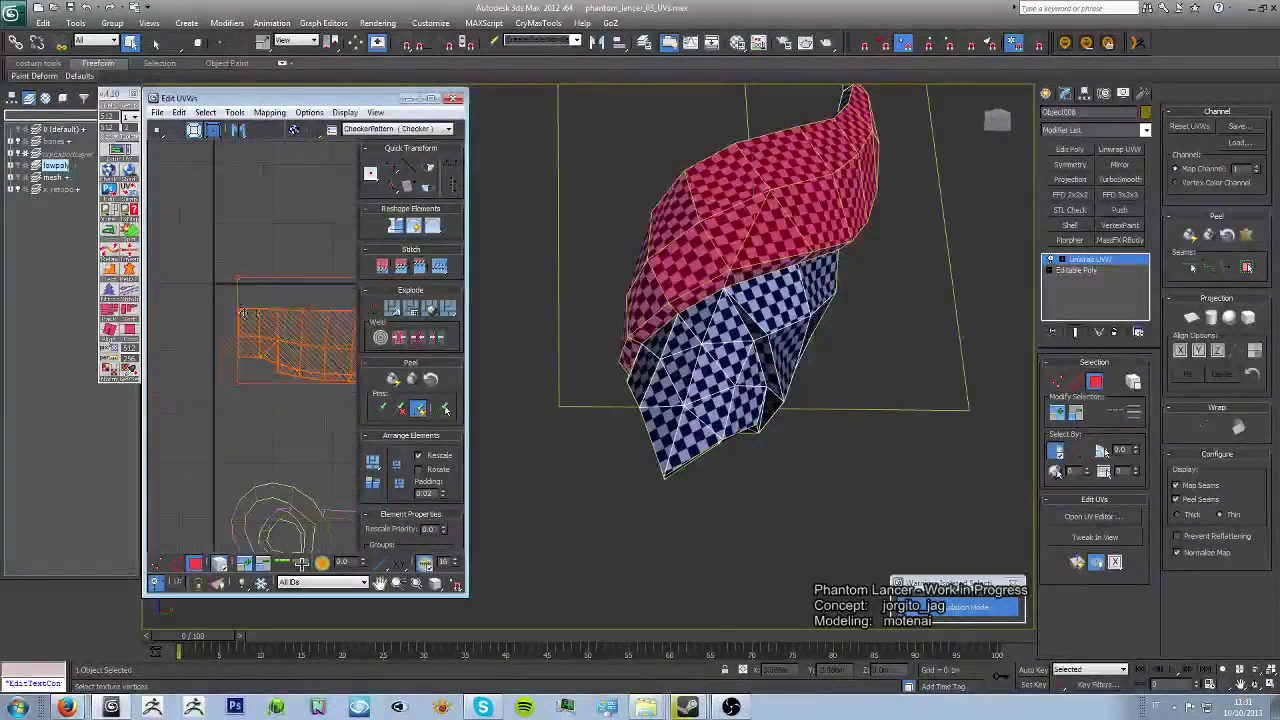
{"action": "left_click_drag", "start_coordinate": [468, 392], "coordinate": [651, 392]}
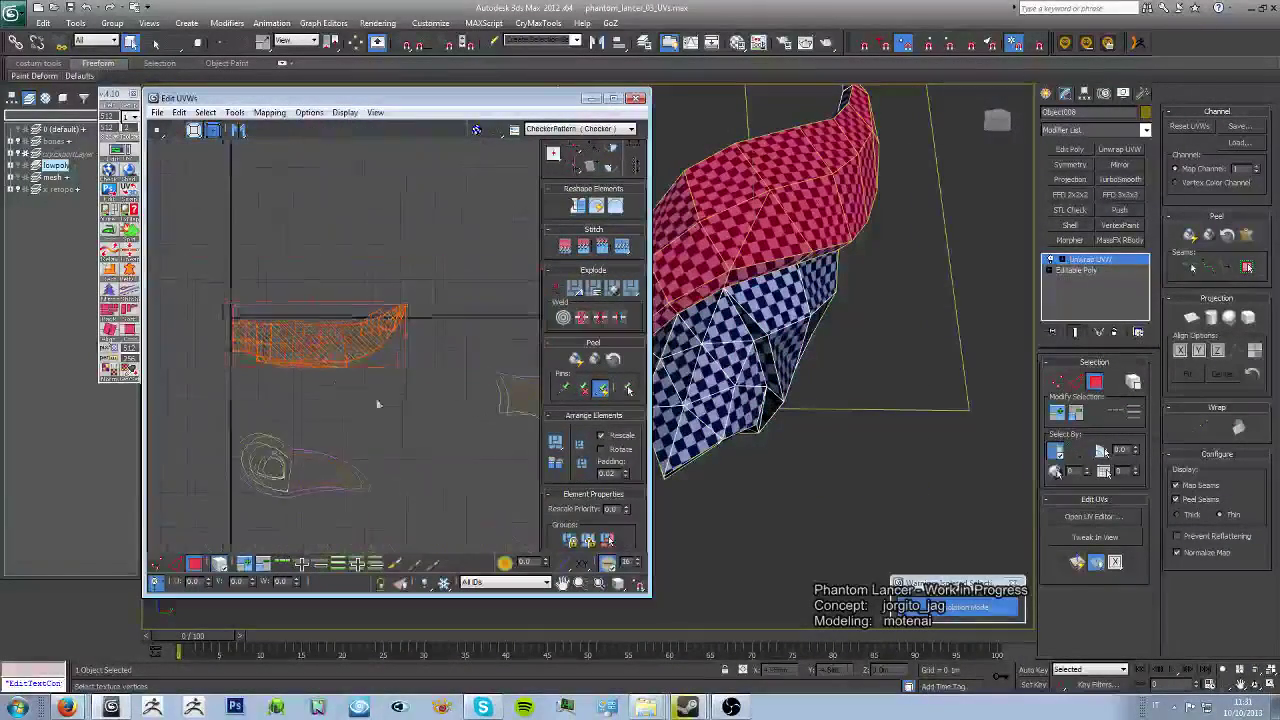
{"action": "left_click_drag", "start_coordinate": [393, 314], "coordinate": [325, 316]}
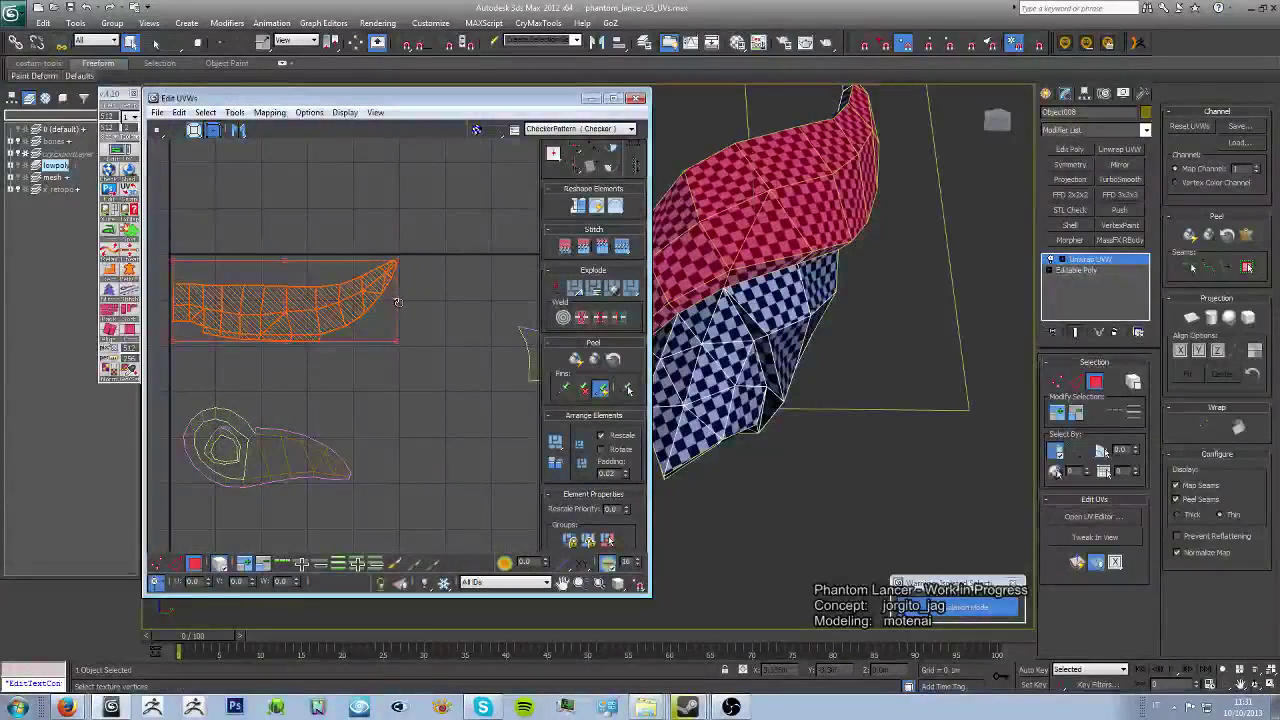
{"action": "key", "text": "ctrl+z"}
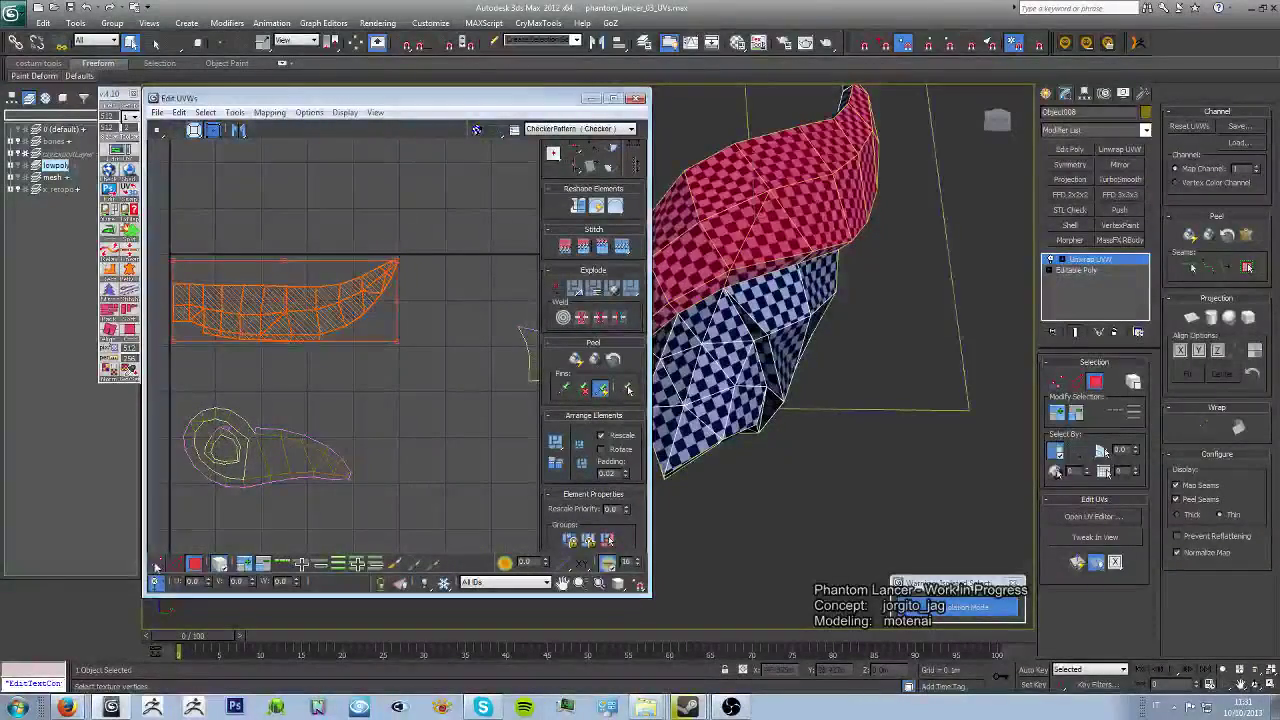
Step: In vertex mode, trial-pack all UV elements, then undo back to the unpacked layout
{"action": "key", "text": "1"}
{"action": "key", "text": "ctrl+a"}
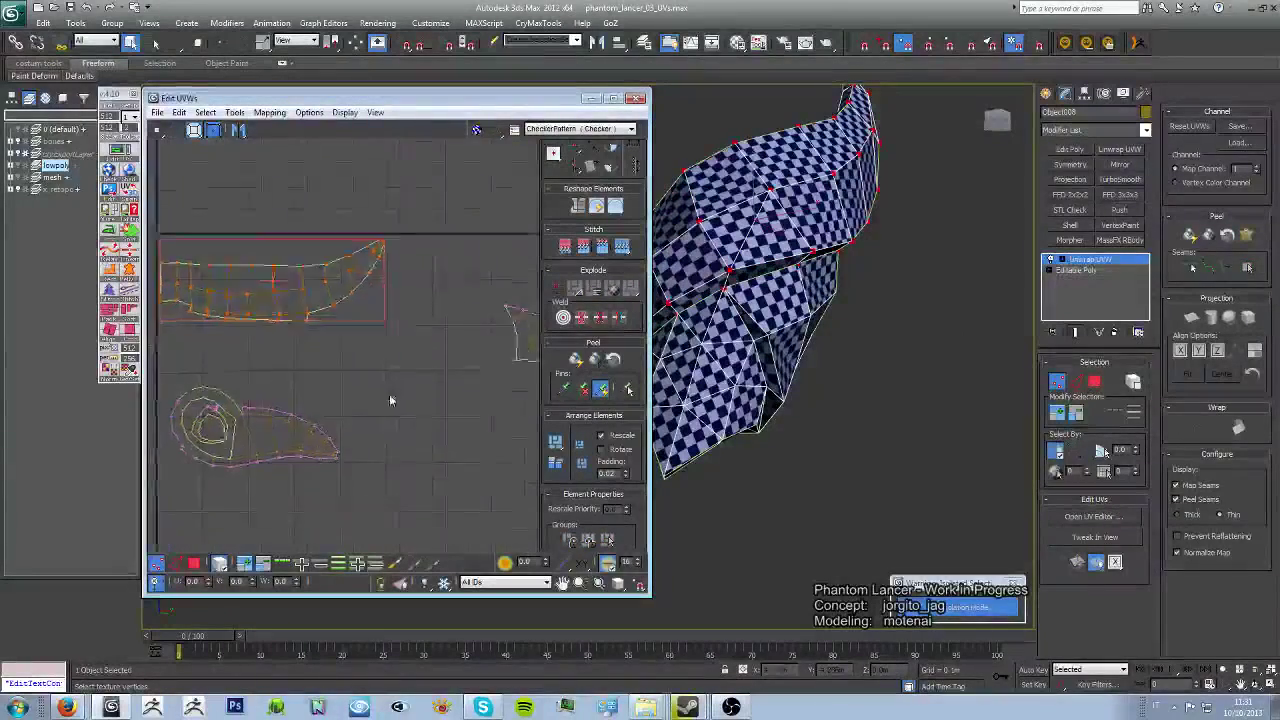
{"action": "left_click", "coordinate": [555, 441]}
{"action": "key", "text": "ctrl+z"}
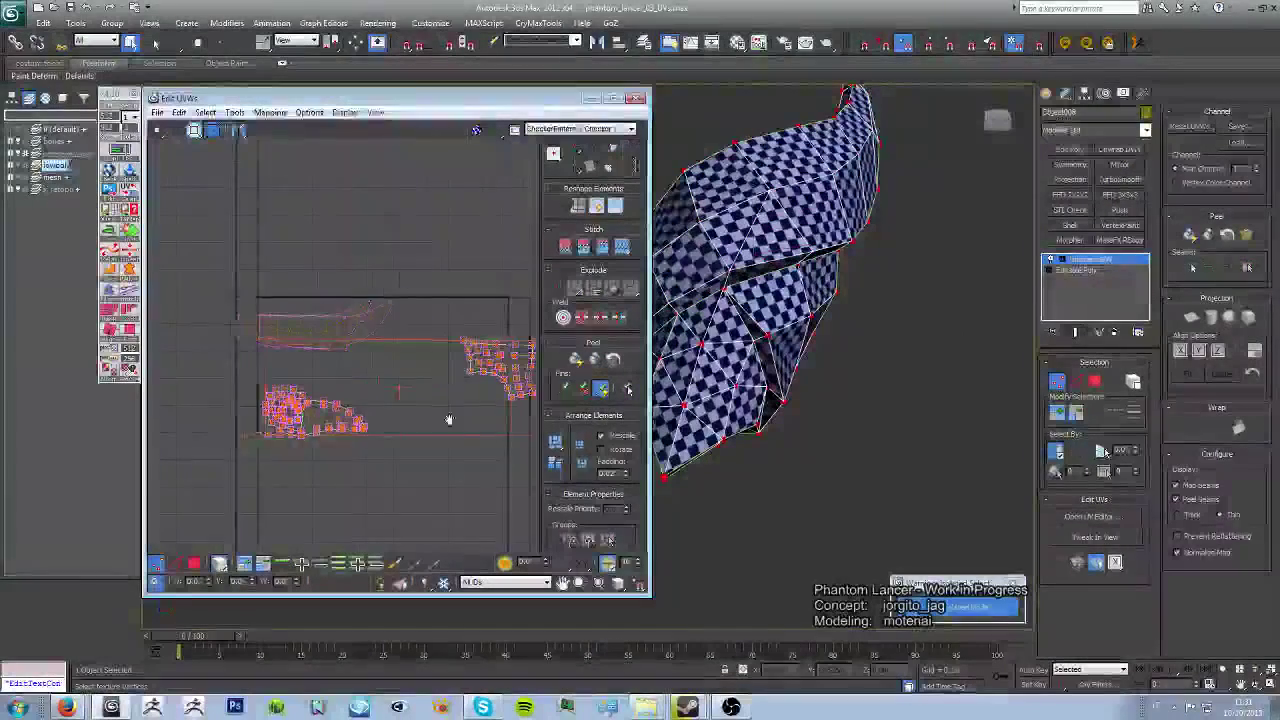
{"action": "key", "text": "ctrl+z"}
{"action": "key", "text": "ctrl+z"}
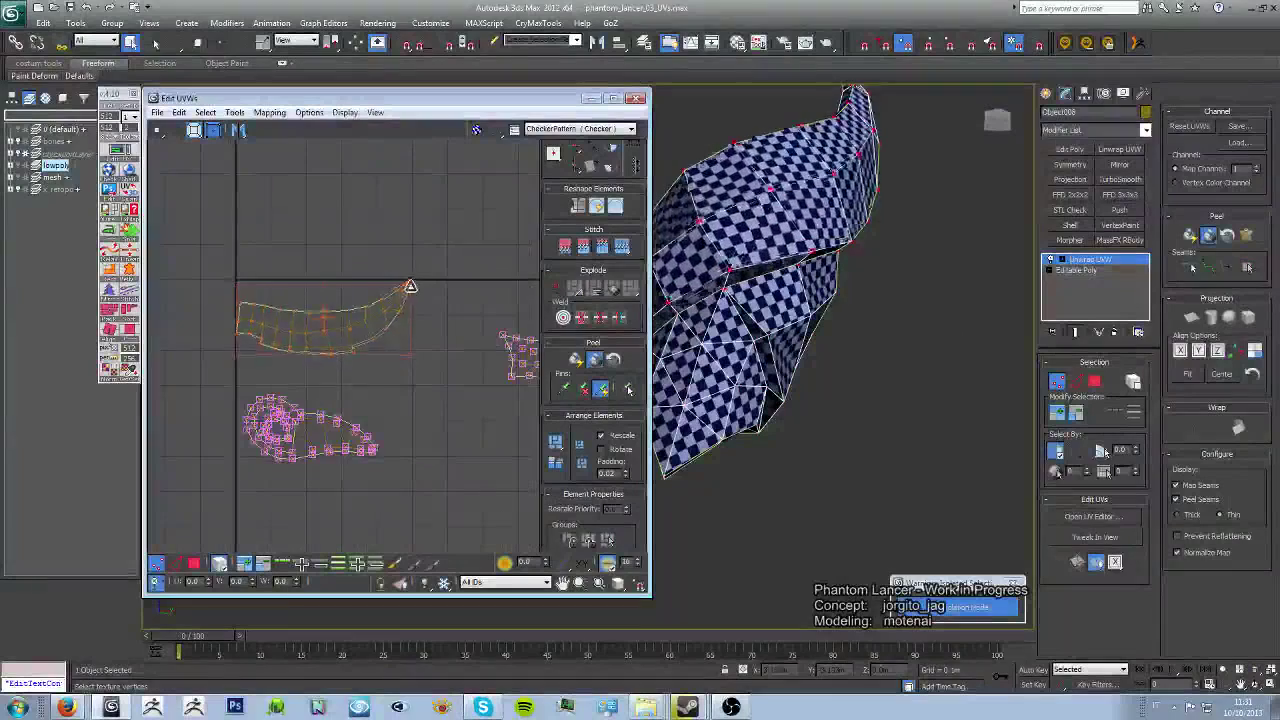
{"action": "key", "text": "ctrl+z"}
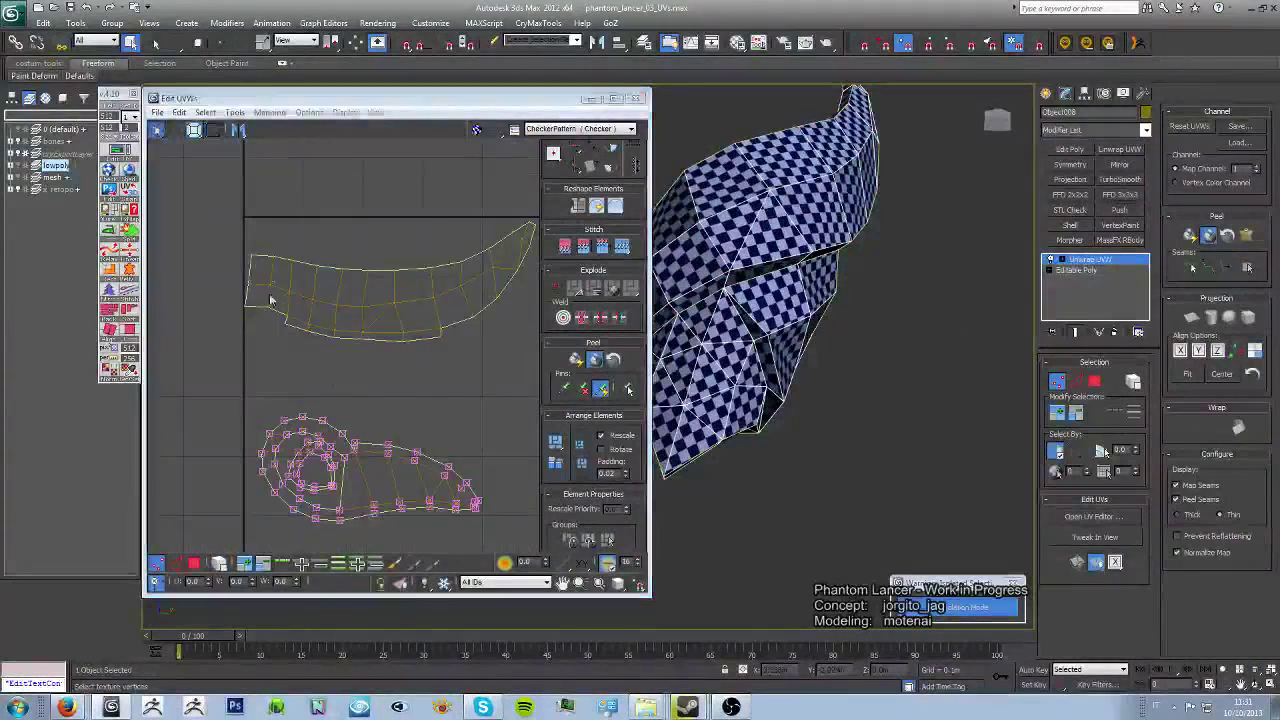
{"action": "key", "text": "ctrl+z"}
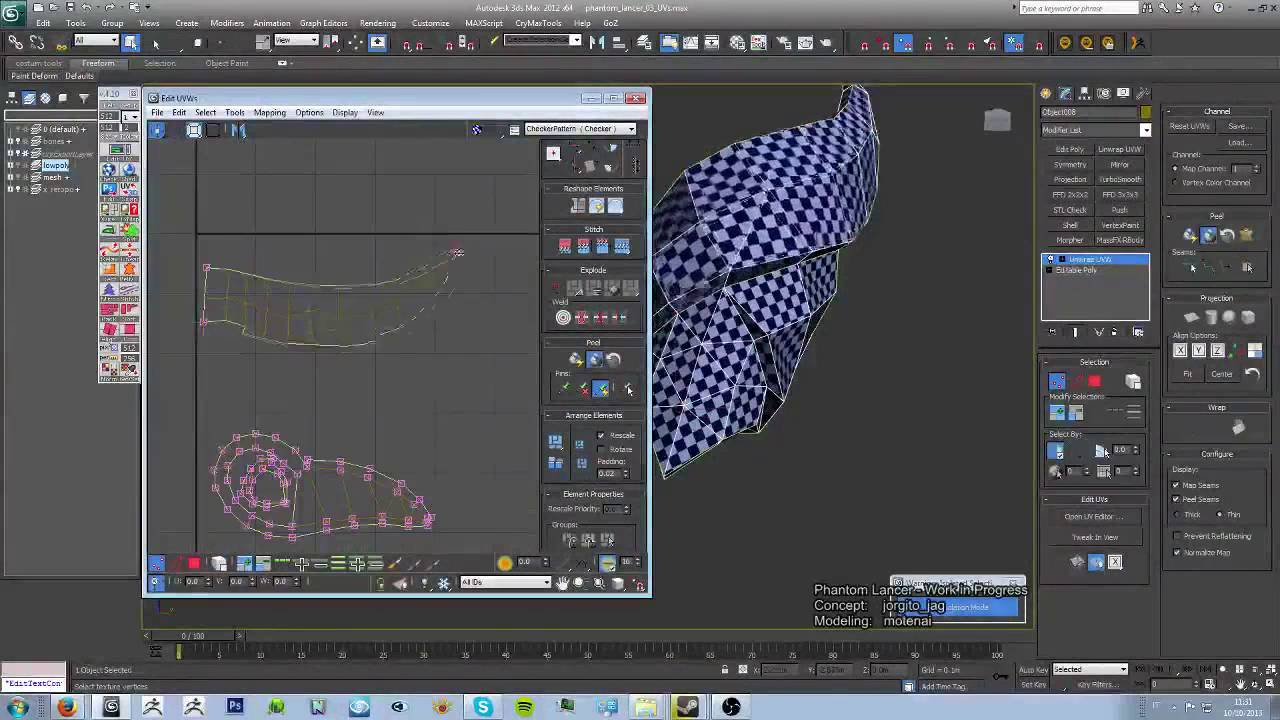
Step: Pull the strip's tip vertex up to level the long upper UV strip
{"action": "left_click_drag", "start_coordinate": [341, 293], "coordinate": [339, 270]}
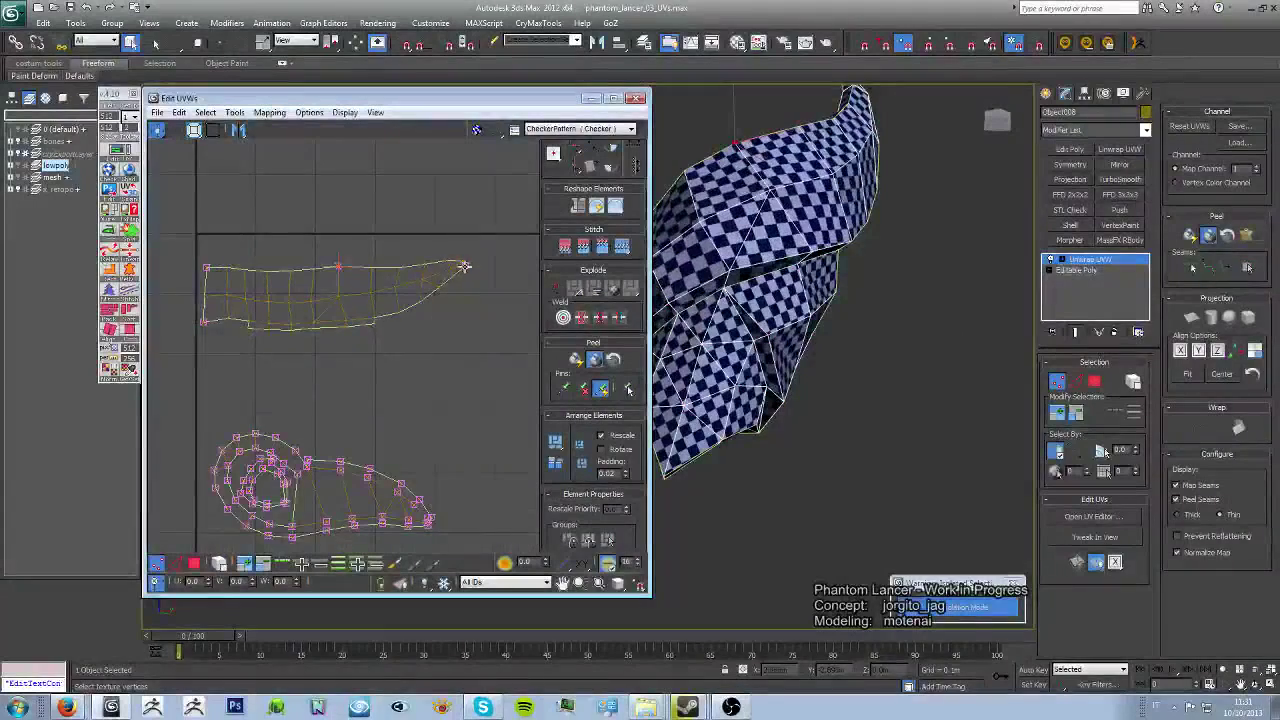
{"action": "middle_click_drag", "start_coordinate": [300, 315], "coordinate": [383, 320]}
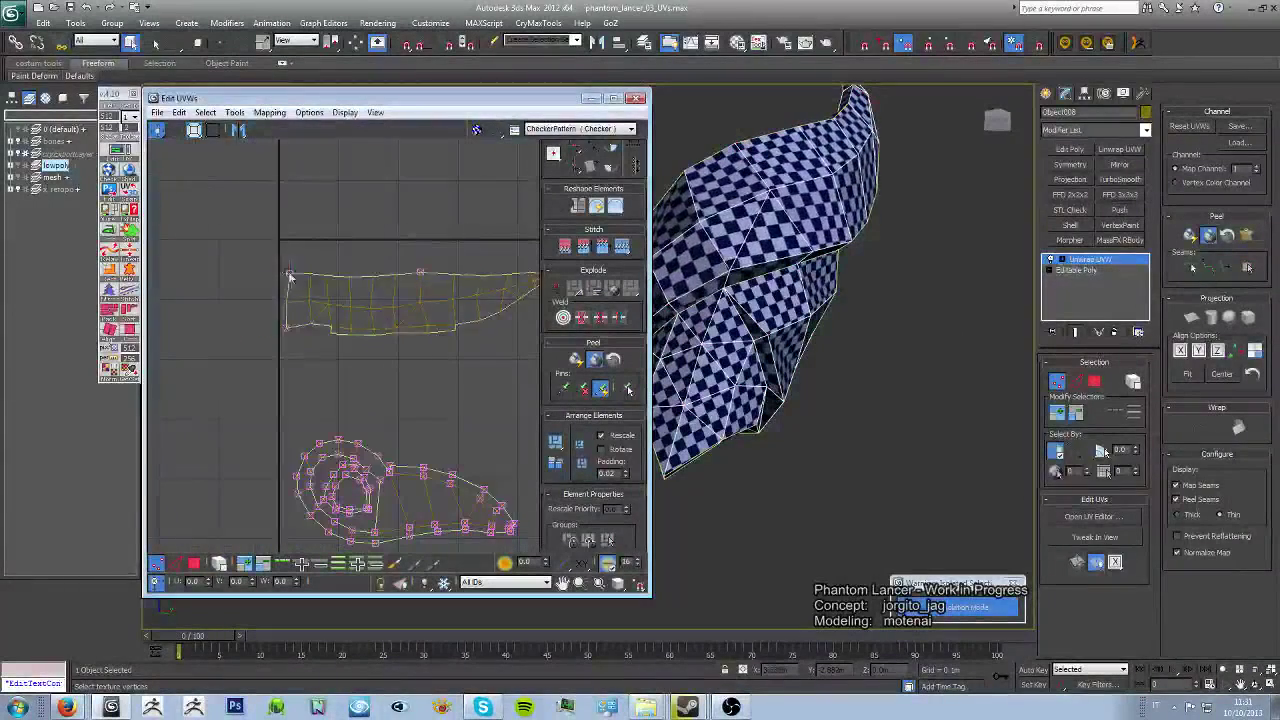
{"action": "middle_click_drag", "start_coordinate": [411, 376], "coordinate": [363, 376]}
{"action": "mouse_move", "coordinate": [800, 380]}
{"action": "middle_mouse_down", "text": "alt"}
{"action": "mouse_move", "coordinate": [913, 380]}
{"action": "mouse_move", "coordinate": [795, 450]}
{"action": "mouse_move", "coordinate": [825, 410]}
{"action": "mouse_move", "coordinate": [810, 400]}
{"action": "middle_mouse_up", "text": "alt"}
{"action": "left_click", "coordinate": [596, 378]}
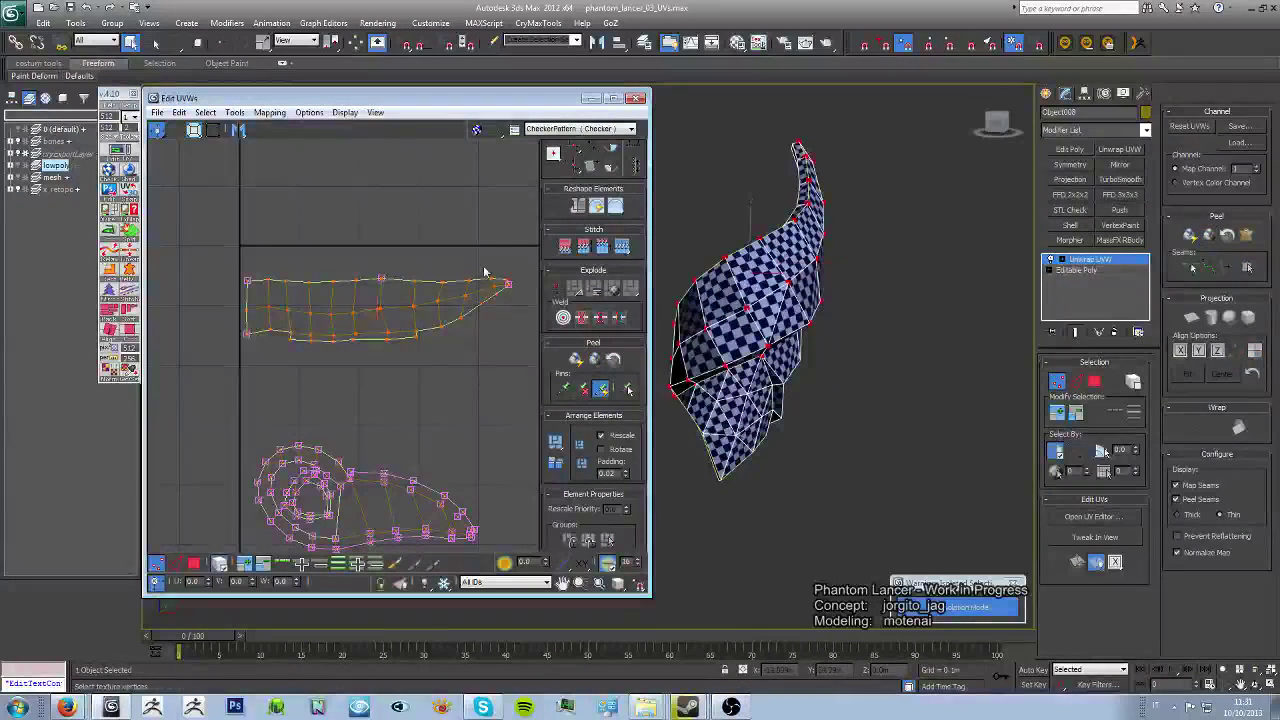
Step: Move the lower-left shell to the layout centre and rotate it about 165 degrees
{"action": "left_click_drag", "start_coordinate": [278, 268], "coordinate": [373, 317]}
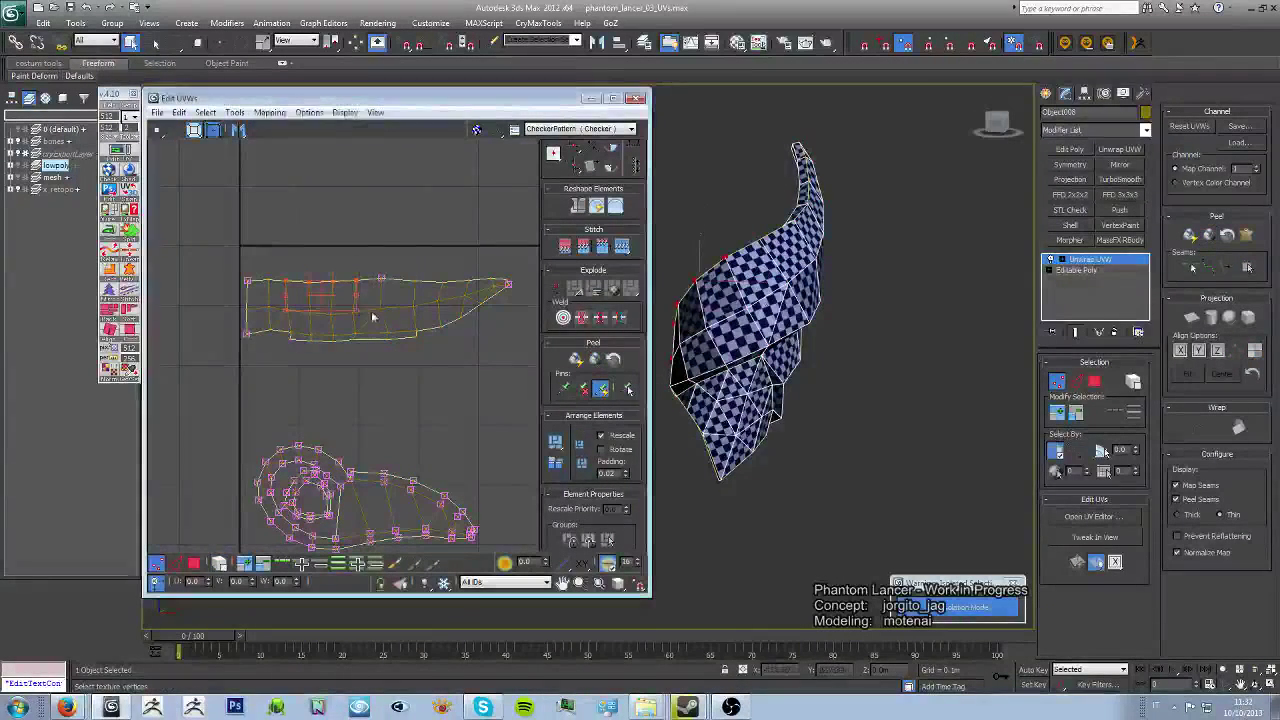
{"action": "left_click", "coordinate": [408, 311]}
{"action": "scroll", "coordinate": [337, 354], "scroll_direction": "down", "scroll_amount": 5}
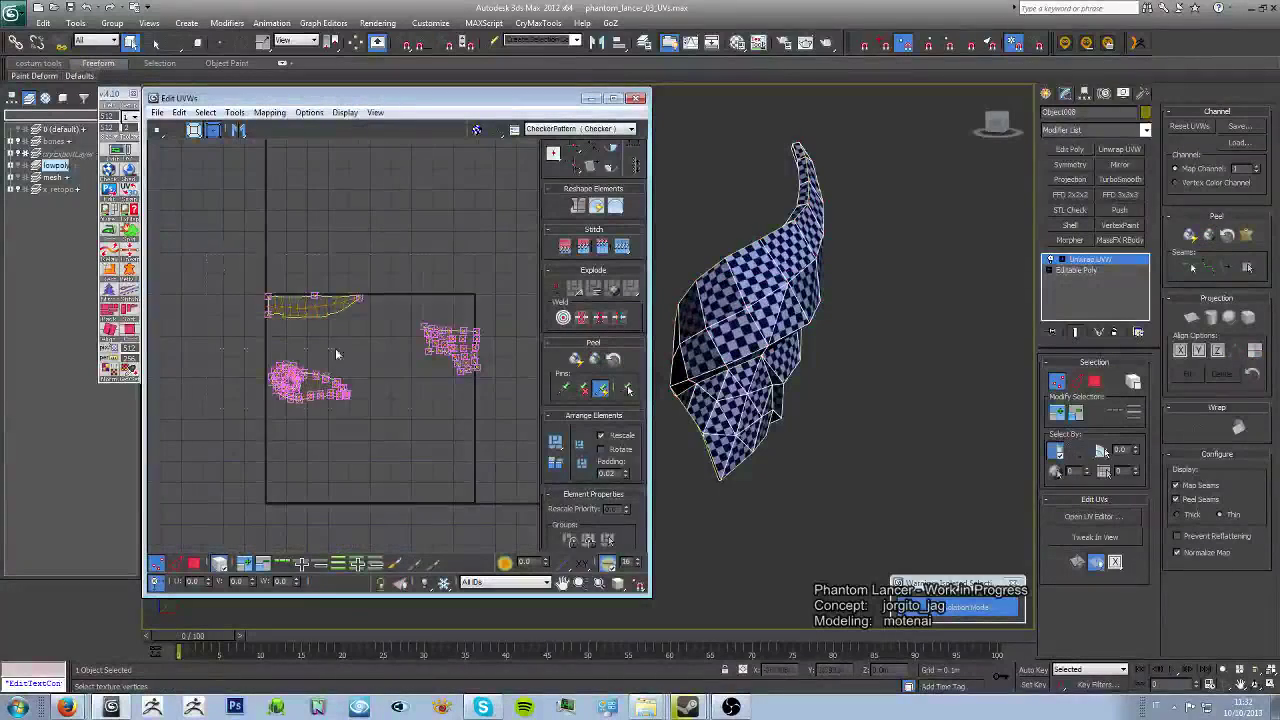
{"action": "scroll", "coordinate": [462, 428], "scroll_direction": "up", "scroll_amount": 2}
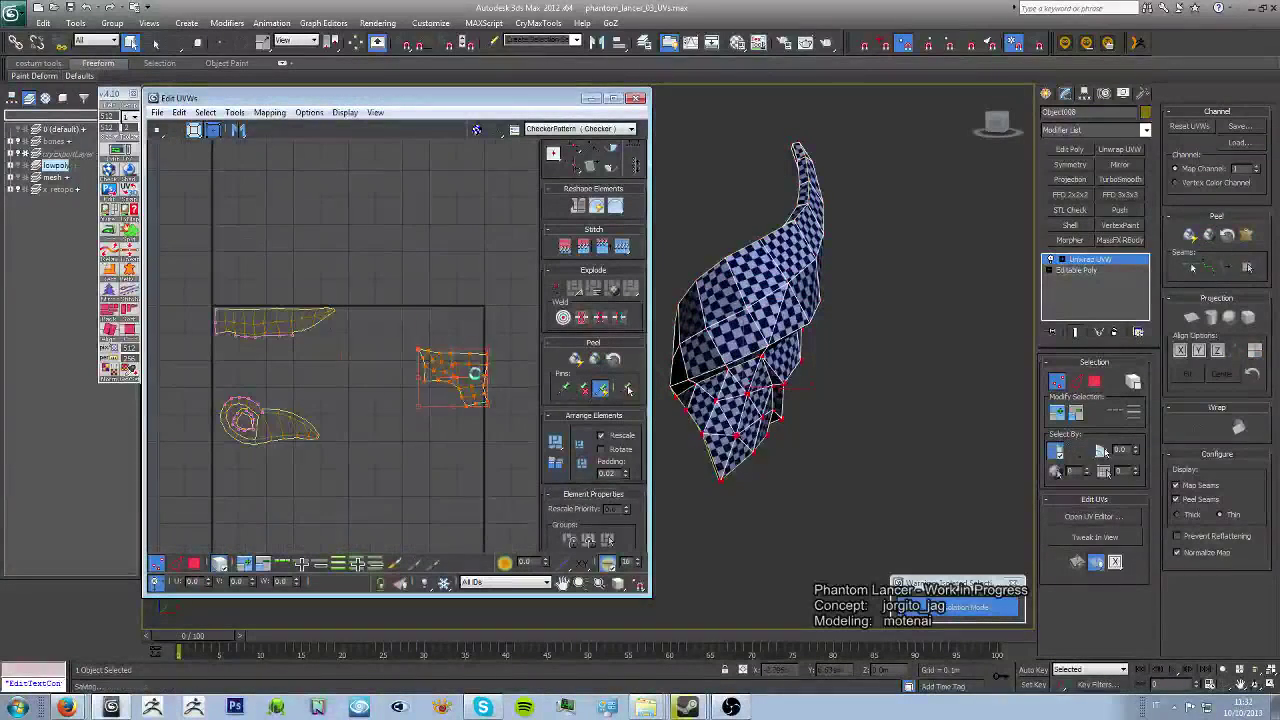
{"action": "middle_click_drag", "start_coordinate": [269, 351], "coordinate": [261, 326]}
{"action": "left_click_drag", "start_coordinate": [282, 402], "coordinate": [357, 348]}
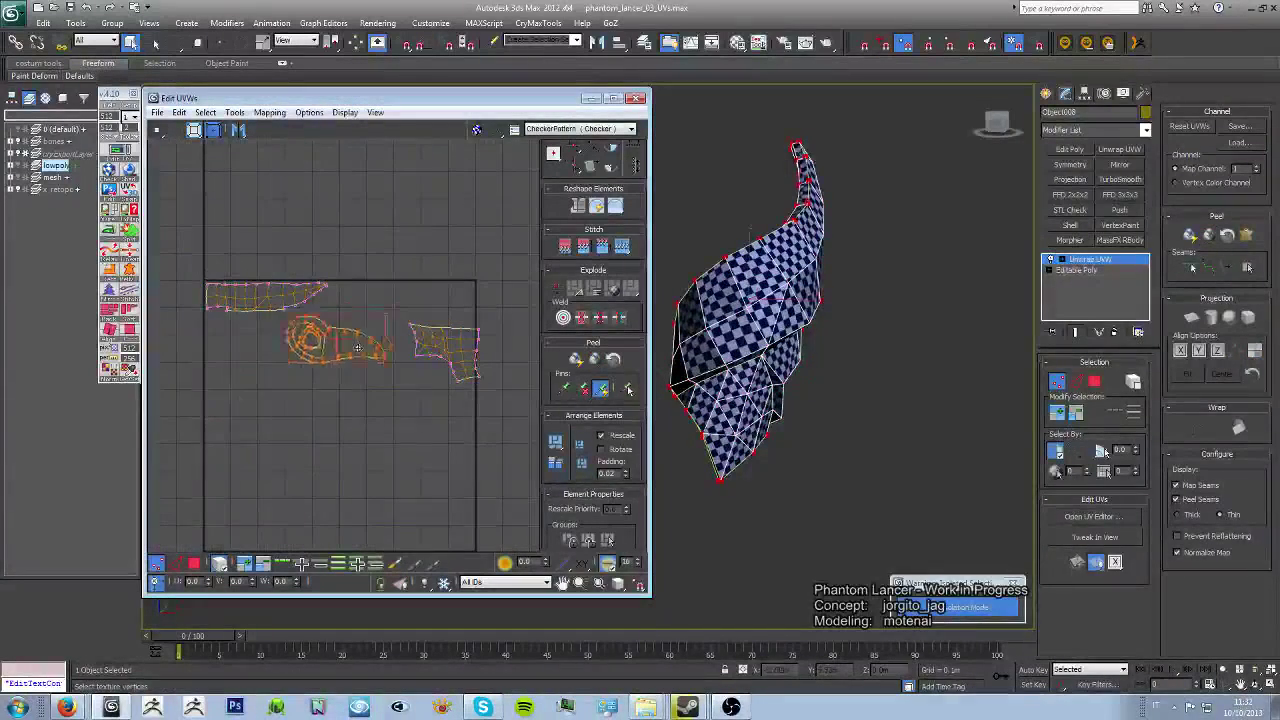
{"action": "mouse_move", "coordinate": [345, 305]}
{"action": "left_mouse_down"}
{"action": "mouse_move", "coordinate": [365, 405]}
{"action": "mouse_move", "coordinate": [386, 357]}
{"action": "left_mouse_up"}
{"action": "scroll", "coordinate": [386, 357], "scroll_direction": "up", "scroll_amount": 3}
{"action": "scroll", "coordinate": [405, 300], "scroll_direction": "up", "scroll_amount": 2}
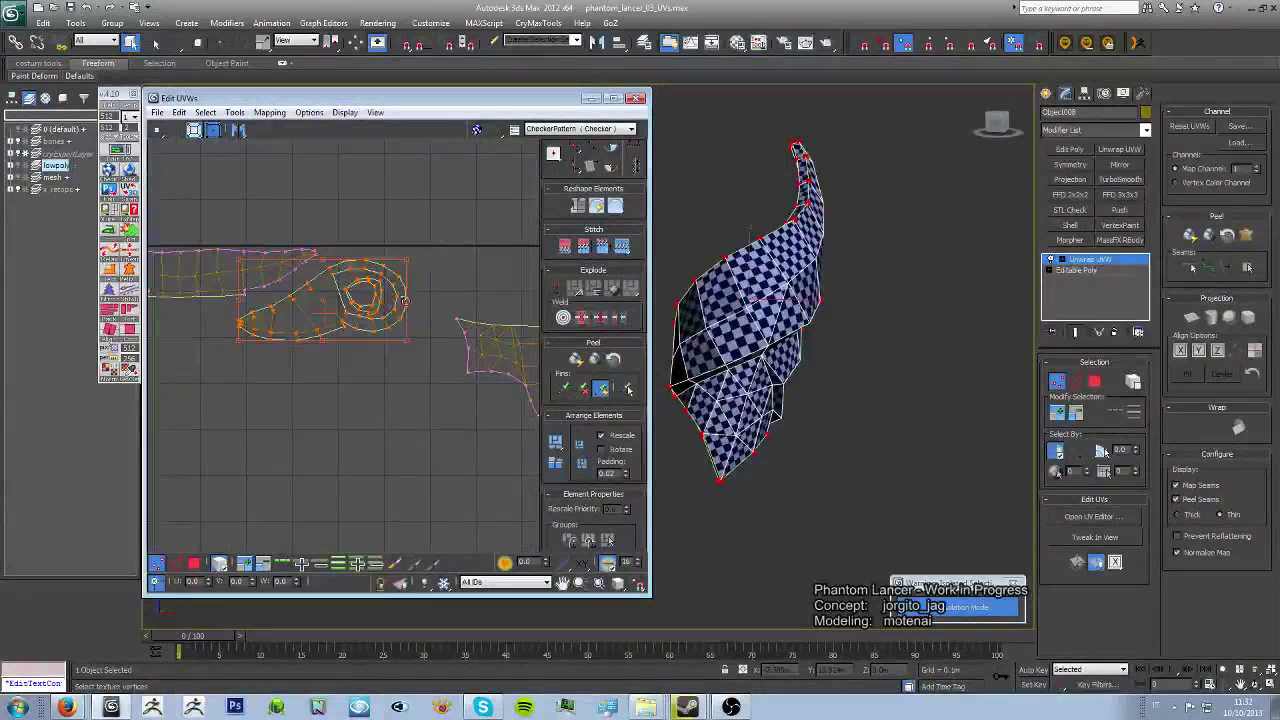
{"action": "scroll", "coordinate": [400, 350], "scroll_direction": "down", "scroll_amount": 3}
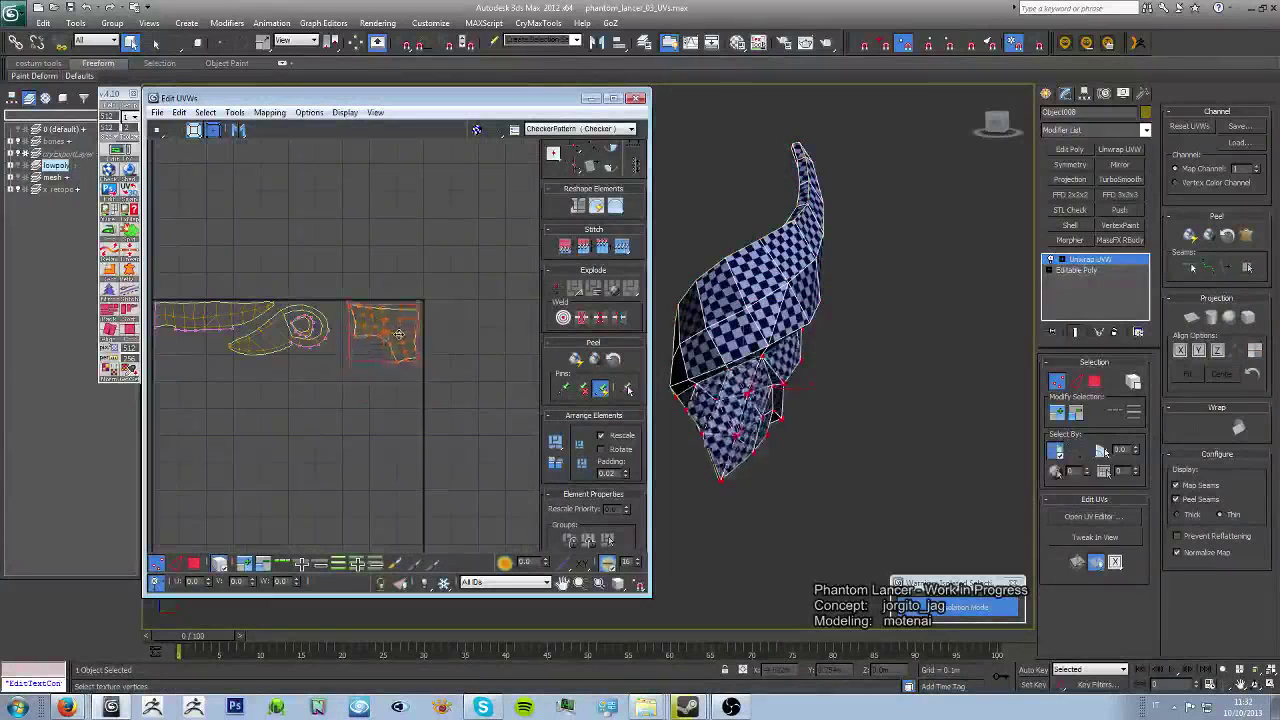
Step: Stretch a UV shell wider and zoom in on the eye-shaped element
{"action": "left_click", "coordinate": [385, 385]}
{"action": "scroll", "coordinate": [367, 395], "scroll_direction": "up", "scroll_amount": 2}
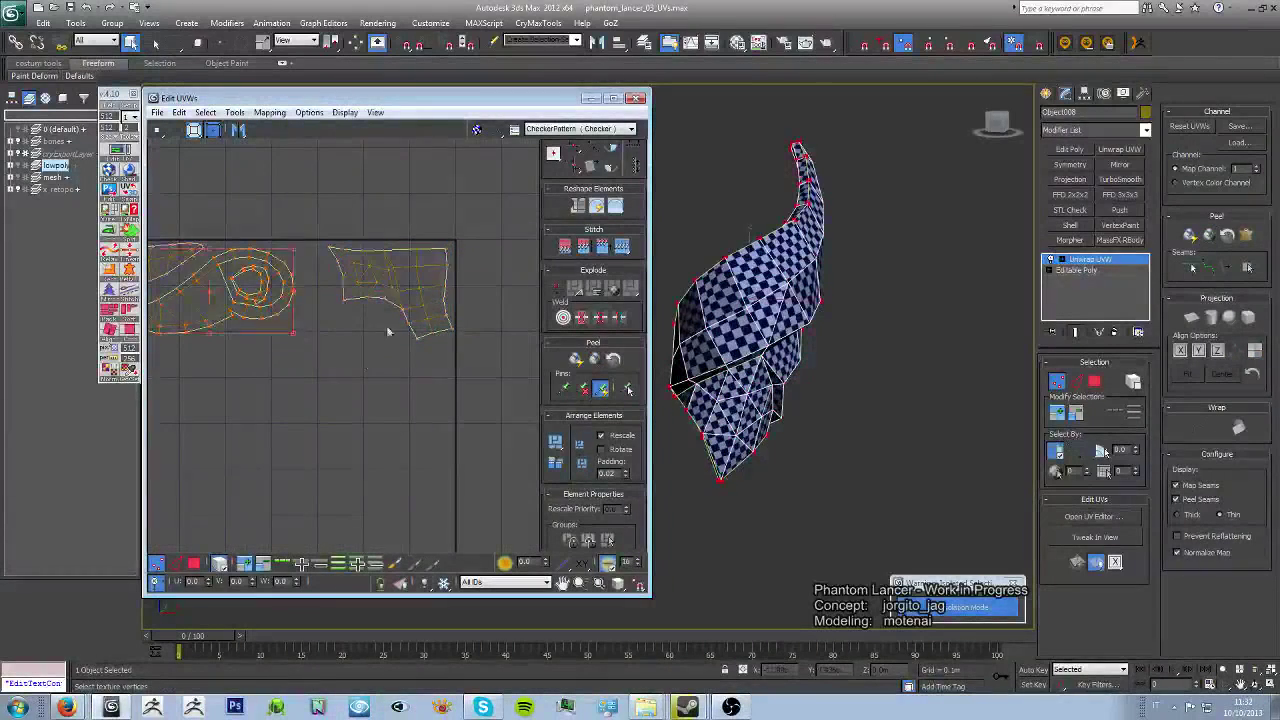
{"action": "scroll", "coordinate": [436, 338], "scroll_direction": "down", "scroll_amount": 3}
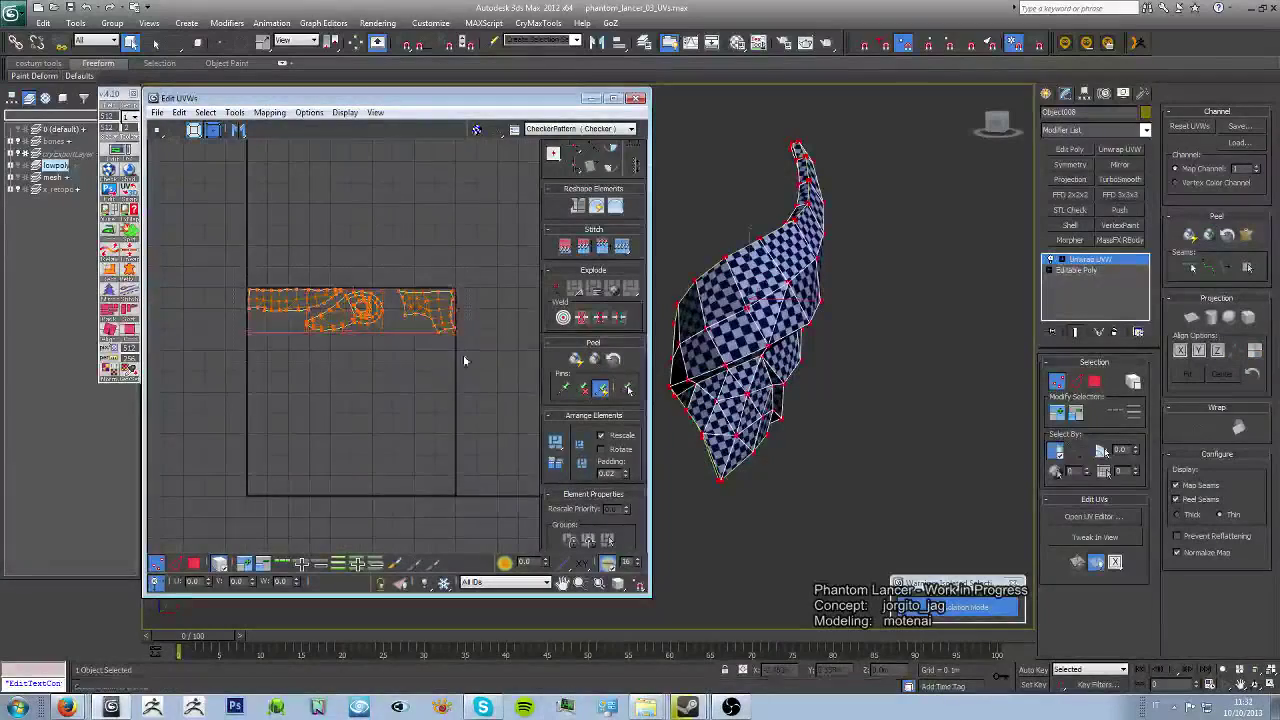
{"action": "mouse_move", "coordinate": [464, 360]}
{"action": "left_mouse_down"}
{"action": "mouse_move", "coordinate": [472, 341]}
{"action": "mouse_move", "coordinate": [392, 340]}
{"action": "left_mouse_up"}
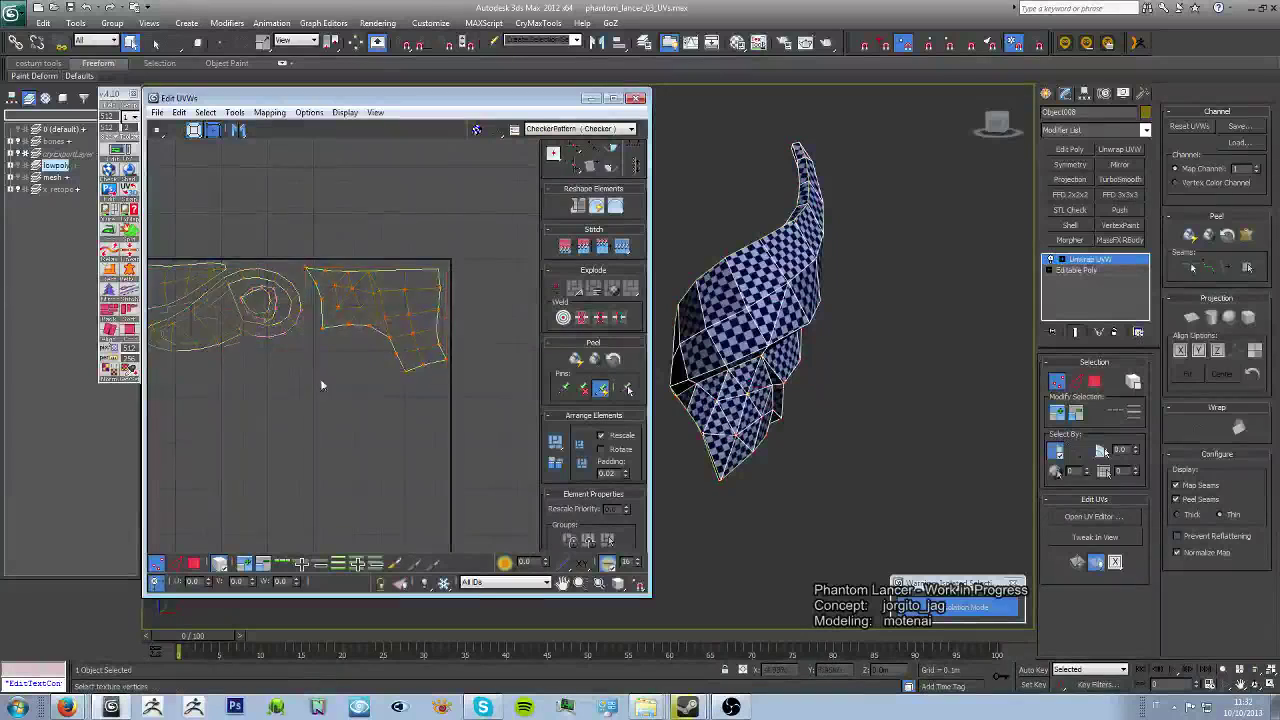
{"action": "left_click", "coordinate": [415, 325]}
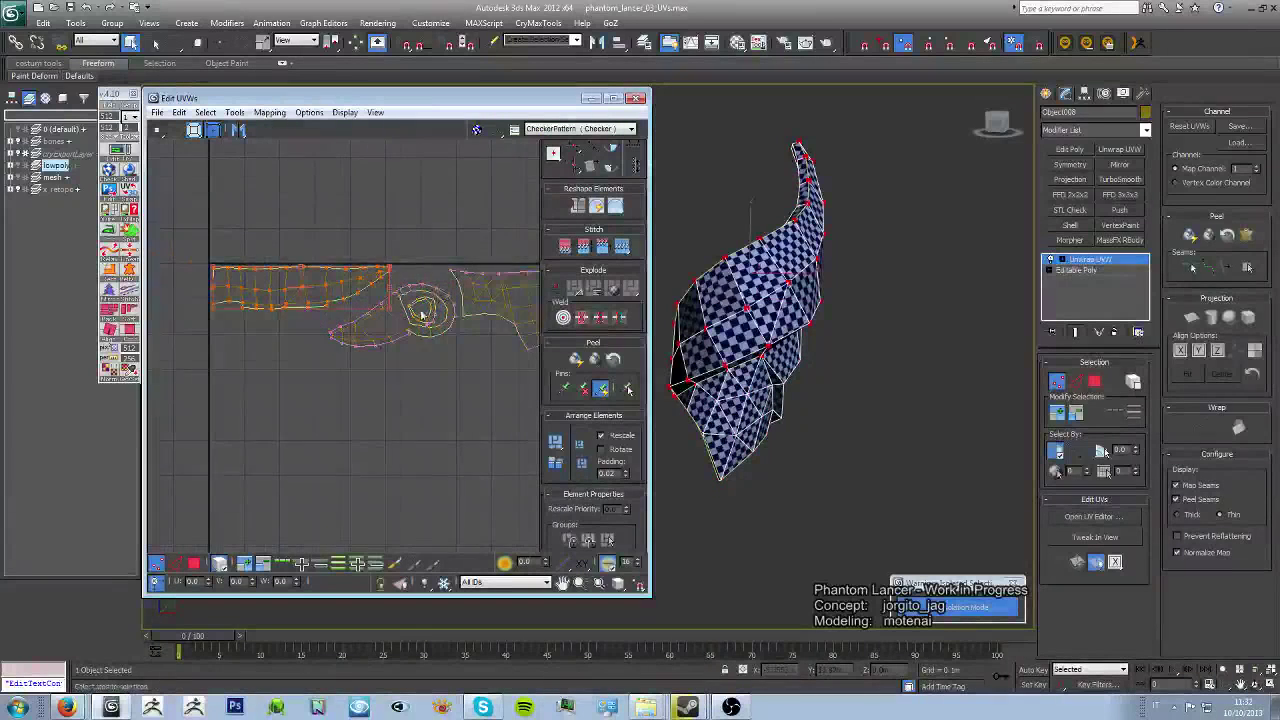
{"action": "scroll", "coordinate": [421, 315], "scroll_direction": "up", "scroll_amount": 3}
{"action": "middle_click_drag", "start_coordinate": [421, 315], "coordinate": [427, 232]}
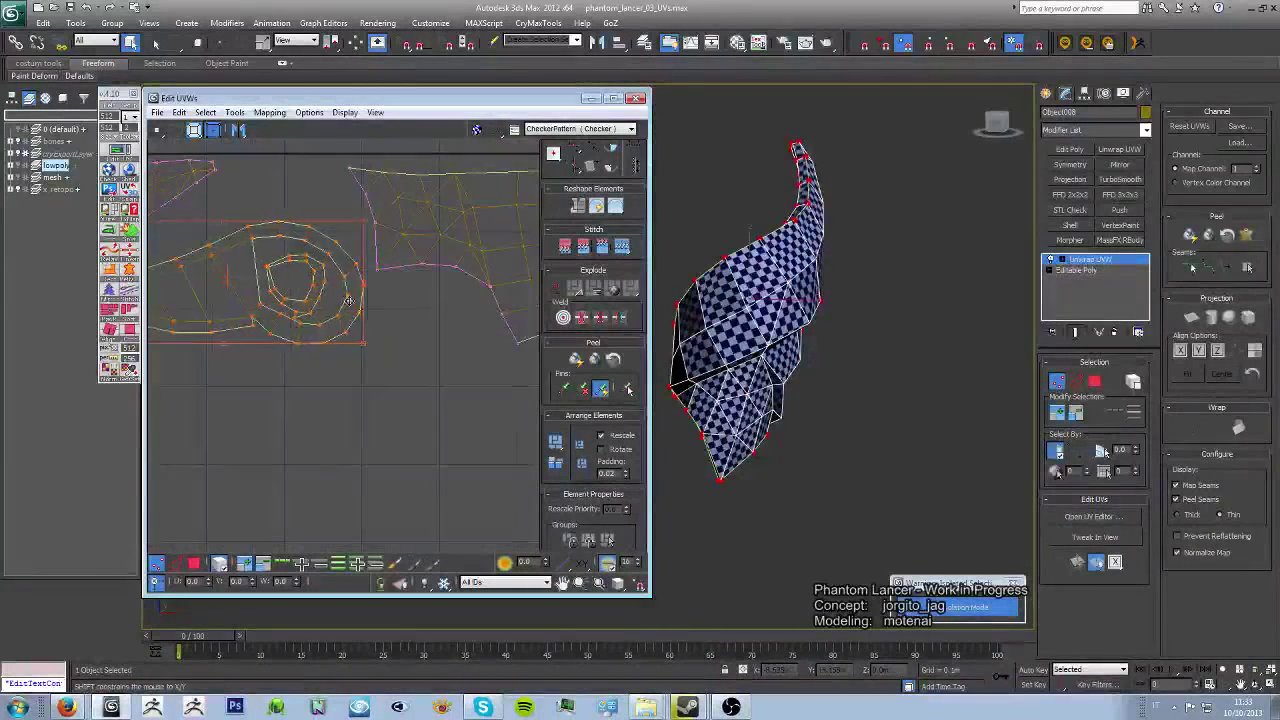
{"action": "mouse_move", "coordinate": [368, 338]}
{"action": "middle_mouse_down"}
{"action": "mouse_move", "coordinate": [390, 349]}
{"action": "mouse_move", "coordinate": [373, 341]}
{"action": "middle_mouse_up"}
Step: Stretch the long upper and ring-shaped UV elements so they fill the 0–1 tile
{"action": "left_click", "coordinate": [371, 298]}
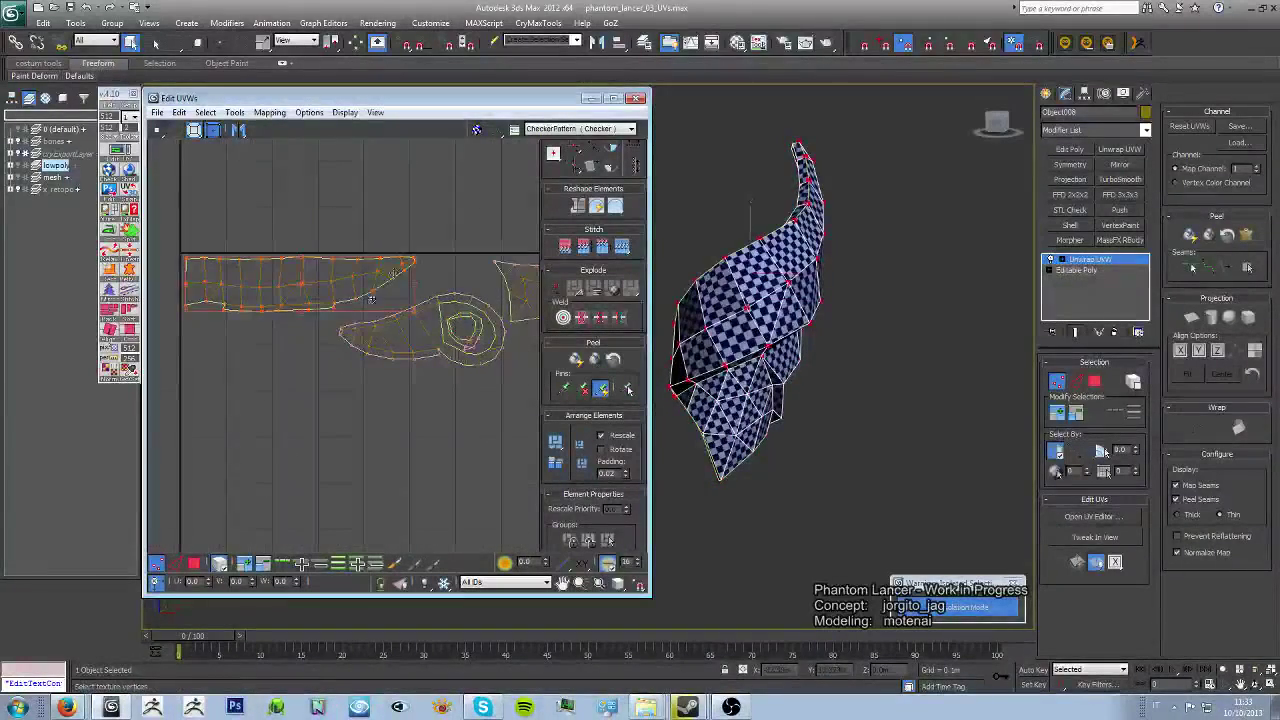
{"action": "scroll", "coordinate": [422, 246], "scroll_direction": "up", "scroll_amount": 2}
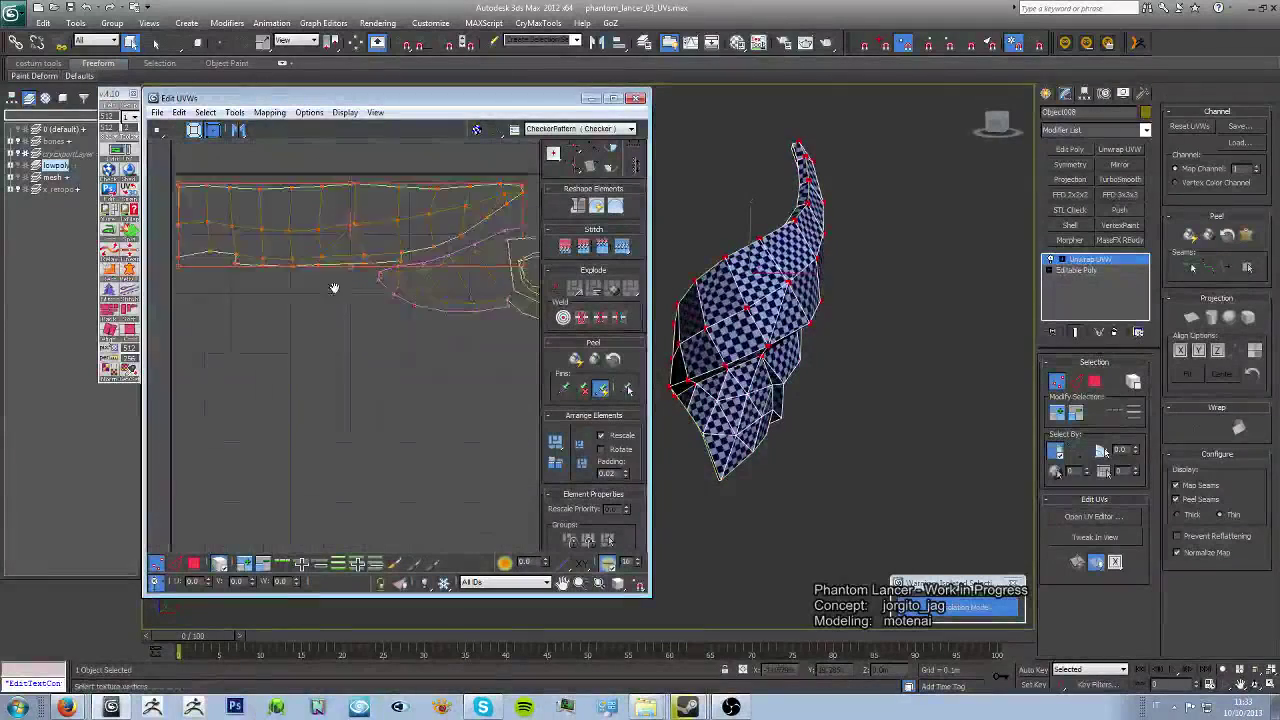
{"action": "mouse_move", "coordinate": [334, 286]}
{"action": "middle_mouse_down"}
{"action": "mouse_move", "coordinate": [366, 306]}
{"action": "mouse_move", "coordinate": [326, 300]}
{"action": "middle_mouse_up"}
{"action": "middle_click_drag", "start_coordinate": [391, 371], "coordinate": [357, 383]}
{"action": "left_click", "coordinate": [385, 325]}
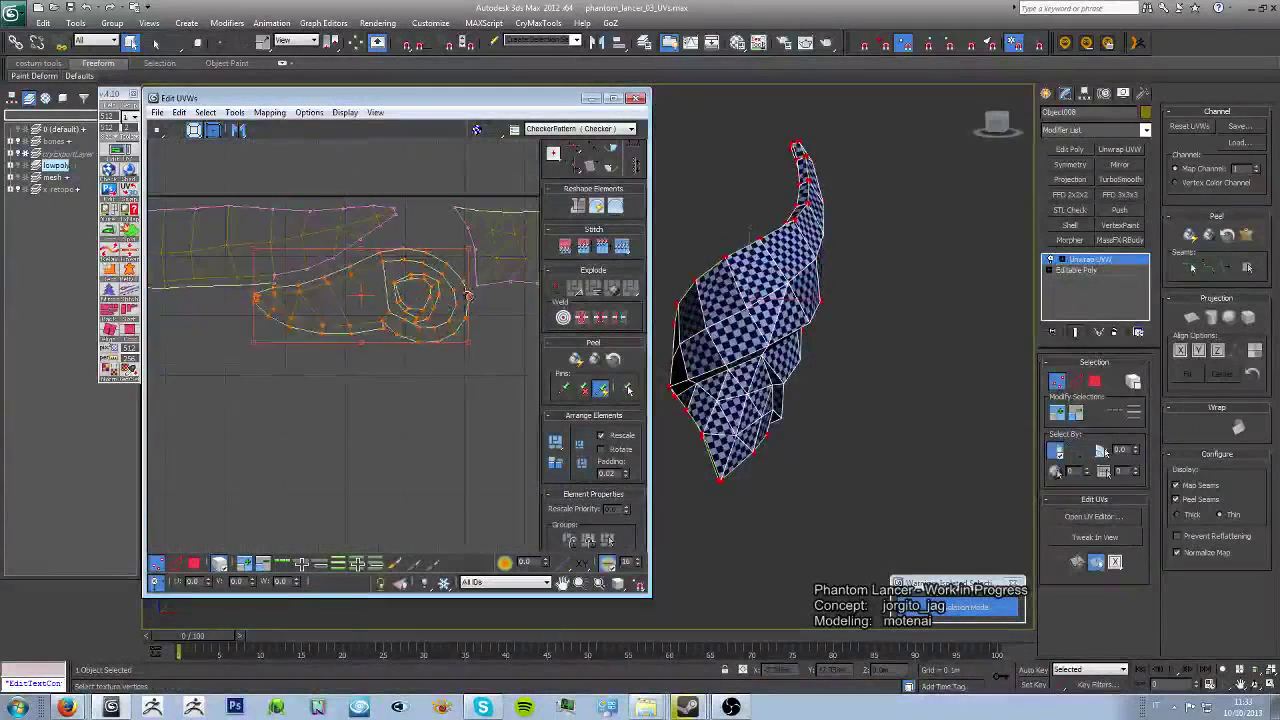
{"action": "scroll", "coordinate": [289, 282], "scroll_direction": "down", "scroll_amount": 3}
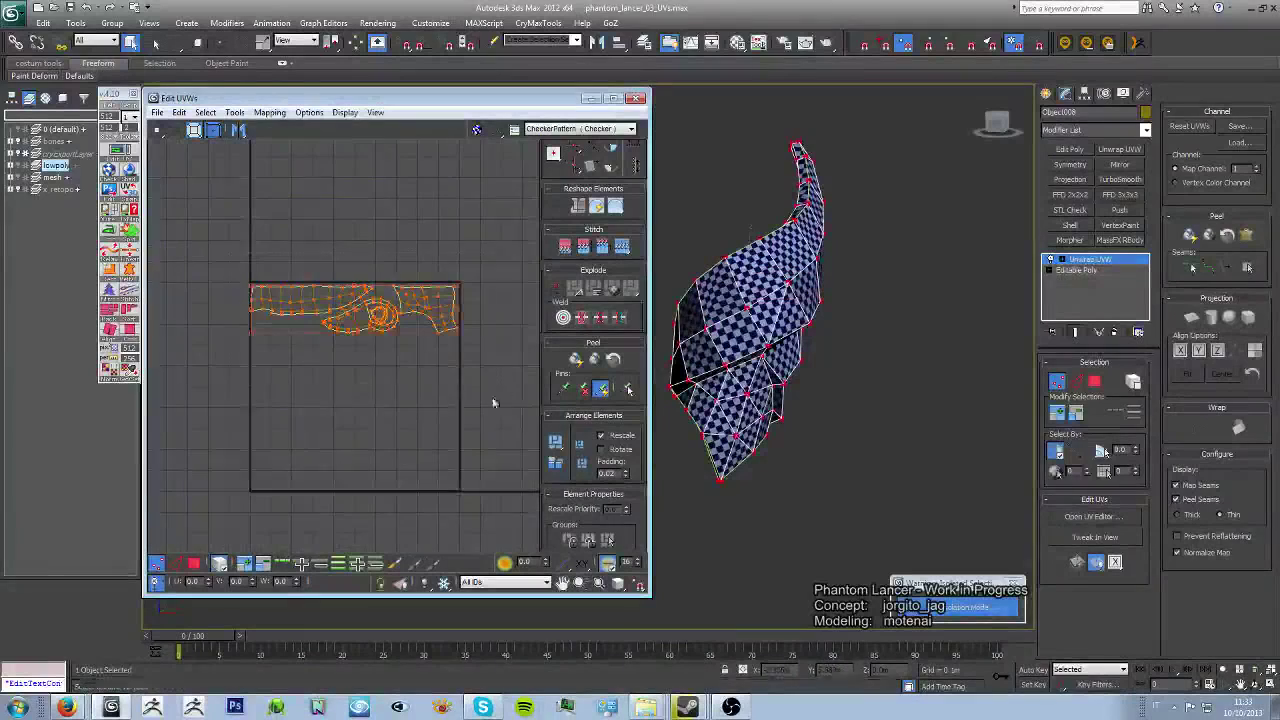
{"action": "scroll", "coordinate": [458, 346], "scroll_direction": "up", "scroll_amount": 3}
{"action": "scroll", "coordinate": [446, 352], "scroll_direction": "down", "scroll_amount": 3}
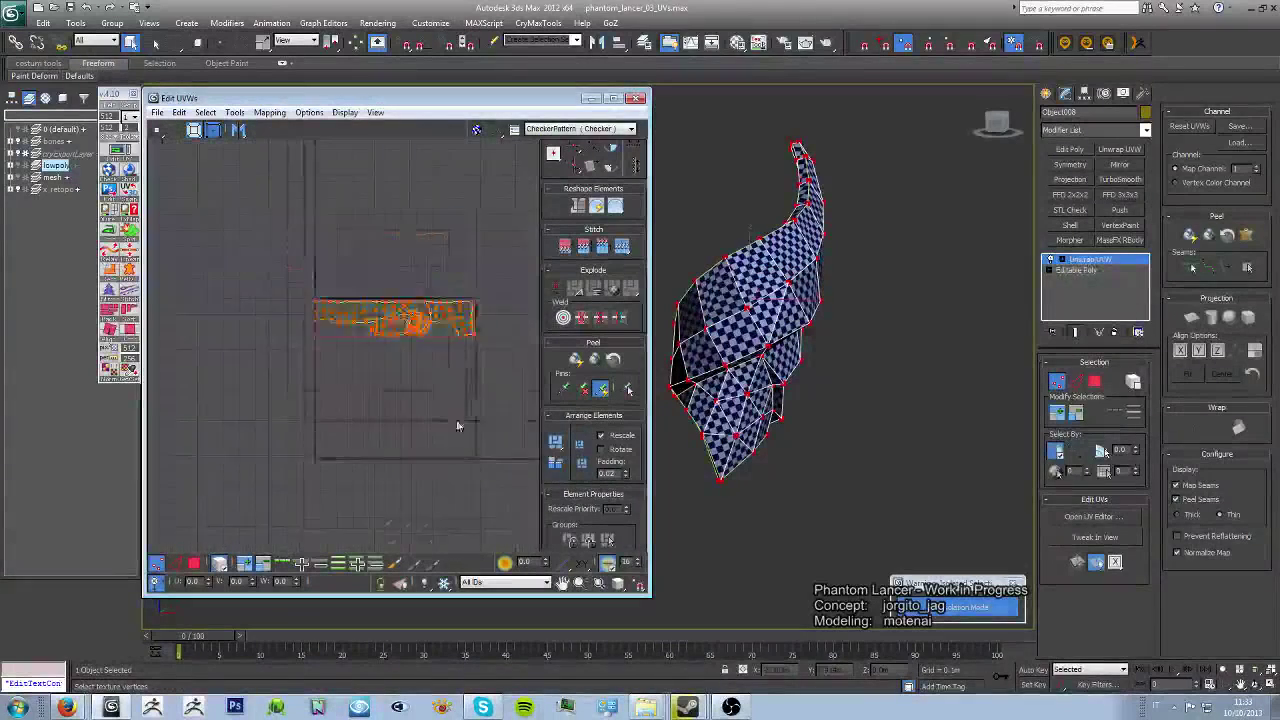
{"action": "left_click_drag", "start_coordinate": [449, 277], "coordinate": [462, 406]}
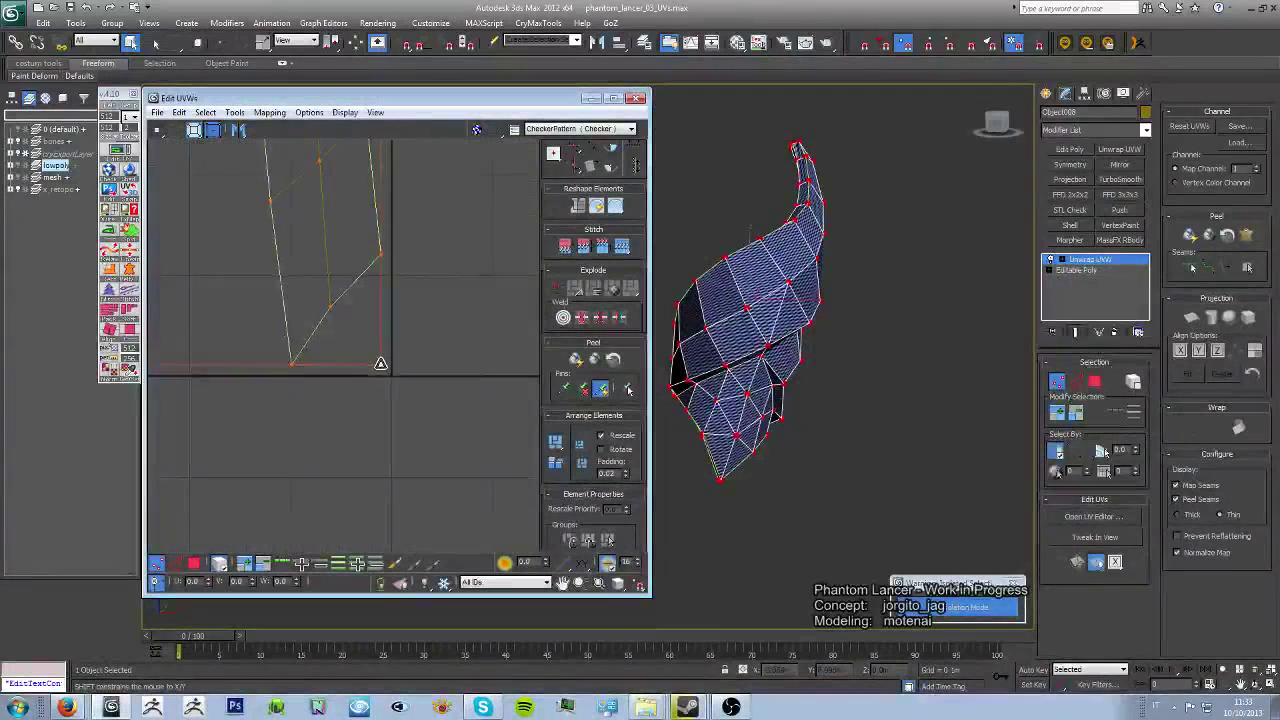
{"action": "scroll", "coordinate": [267, 246], "scroll_direction": "up", "scroll_amount": 5}
{"action": "middle_click_drag", "start_coordinate": [265, 270], "coordinate": [458, 337]}
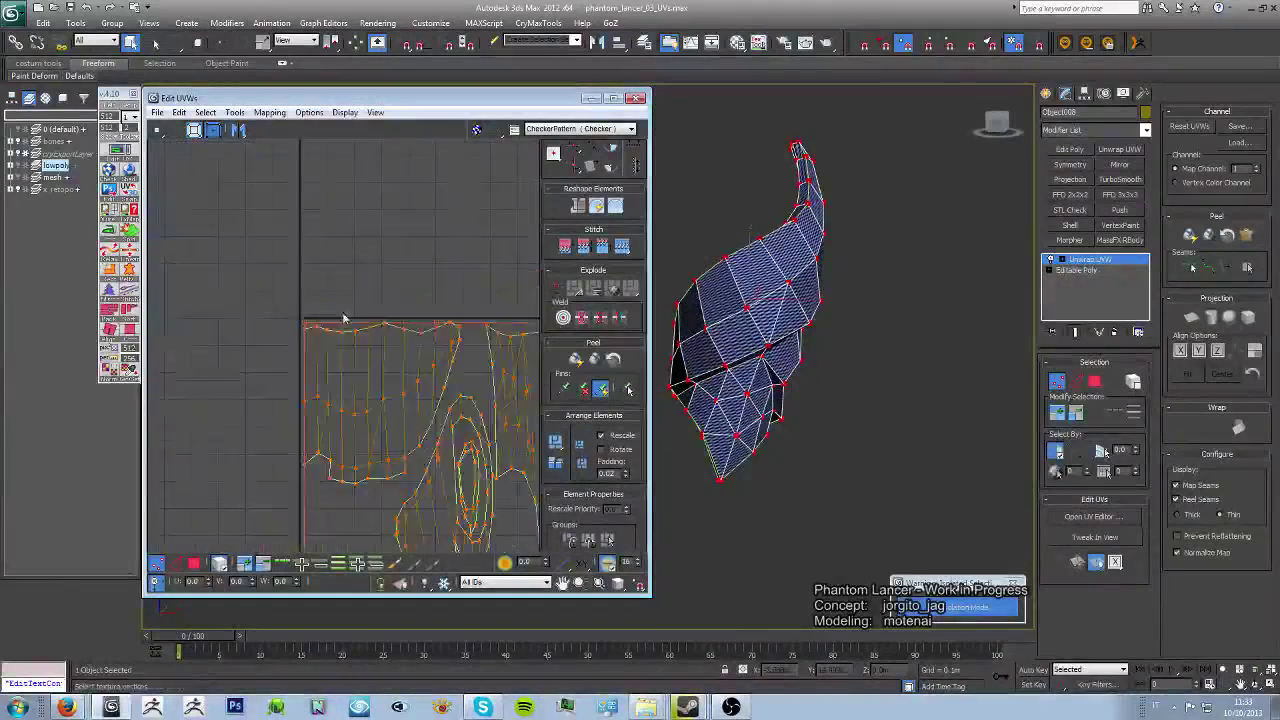
{"action": "scroll", "coordinate": [447, 332], "scroll_direction": "down", "scroll_amount": 5}
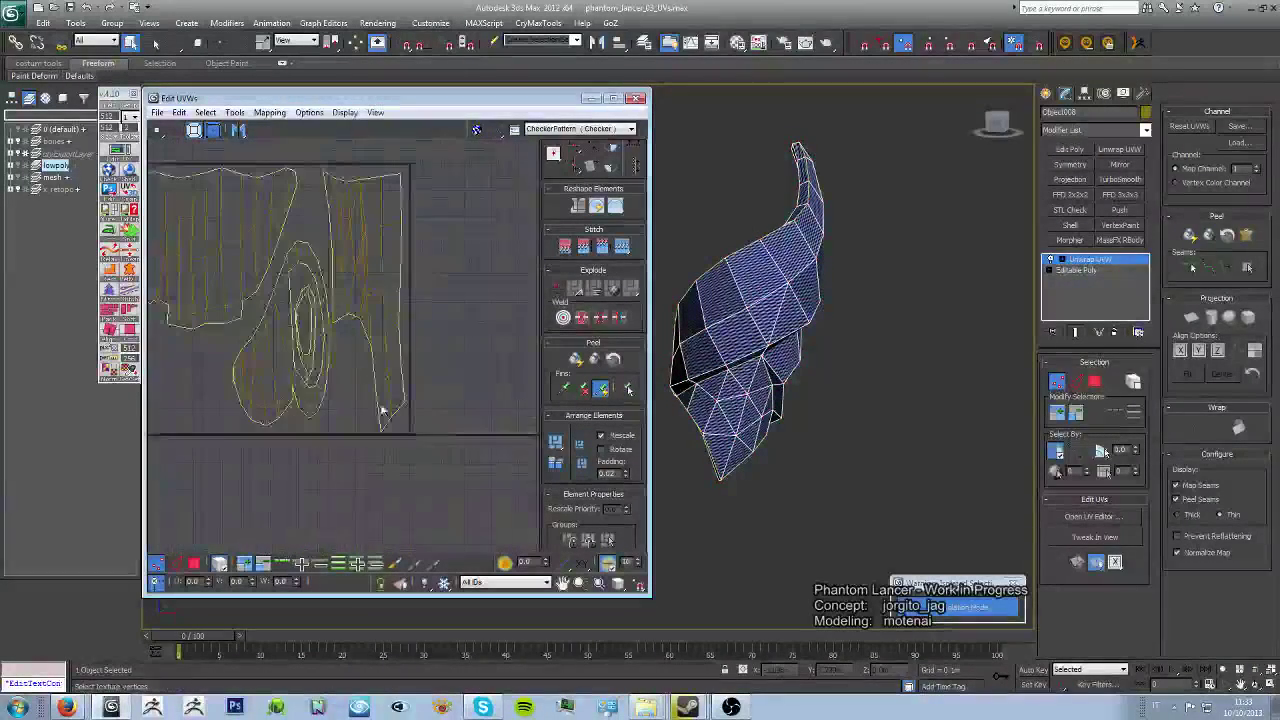
Step: Collapse the Unwrap UVW modifier into the armor mesh with Collapse All
{"action": "right_click", "coordinate": [1090, 259]}
{"action": "left_click", "coordinate": [1152, 380]}
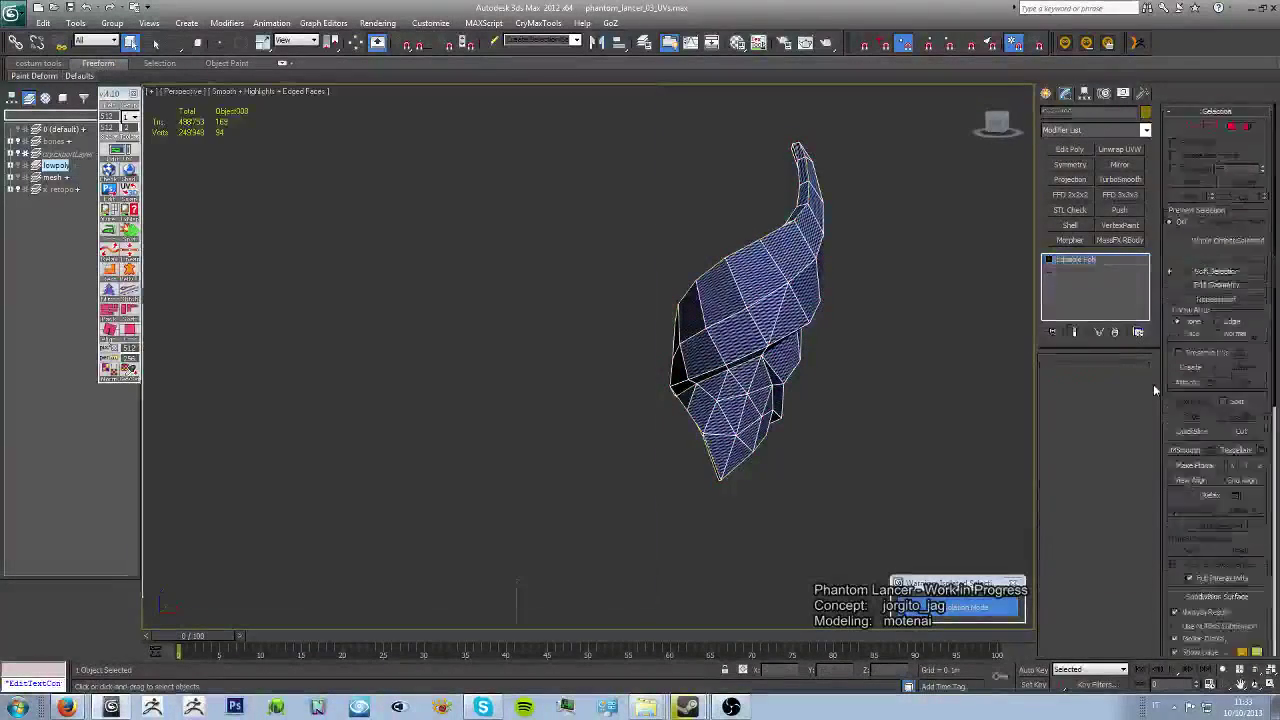
{"action": "scroll", "coordinate": [722, 428], "scroll_direction": "down", "scroll_amount": 3}
{"action": "scroll", "coordinate": [649, 436], "scroll_direction": "up", "scroll_amount": 4}
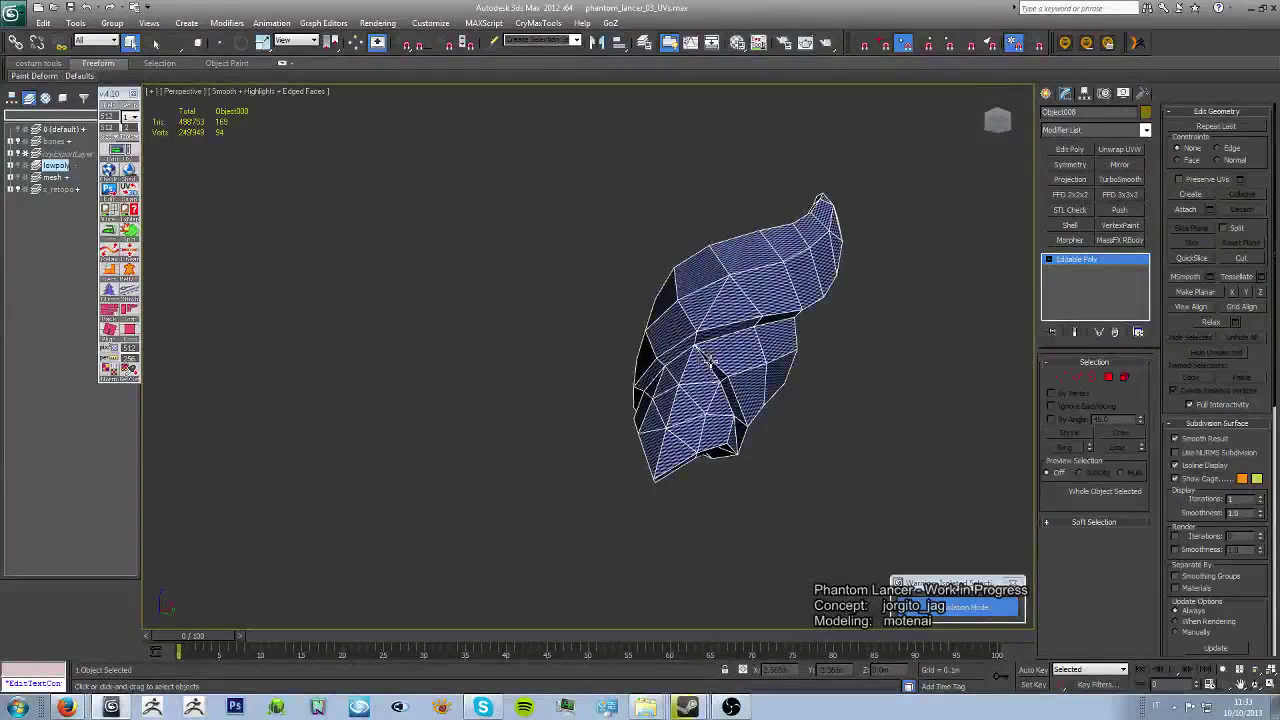
Step: Run TexTools 'Smoothing Groups from UV shells' on the armor piece
{"action": "right_click", "coordinate": [140, 143]}
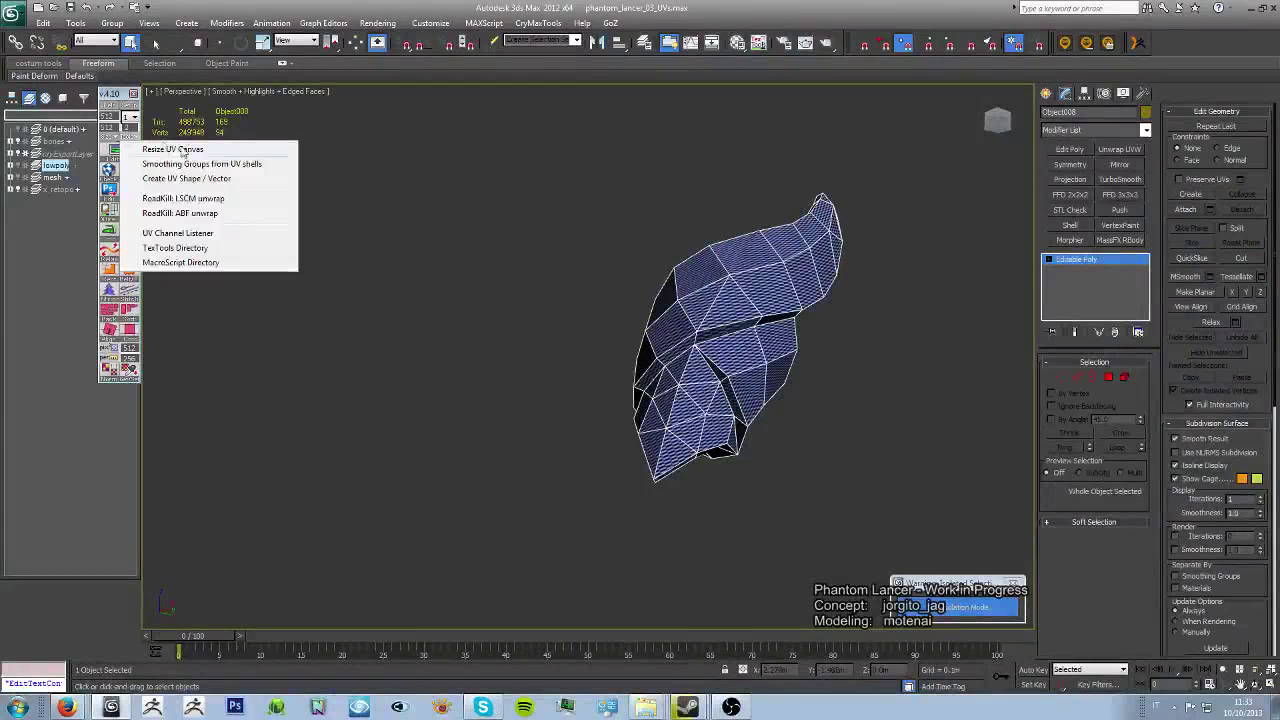
{"action": "left_click", "coordinate": [241, 165]}
{"action": "scroll", "coordinate": [708, 405], "scroll_direction": "up", "scroll_amount": 3}
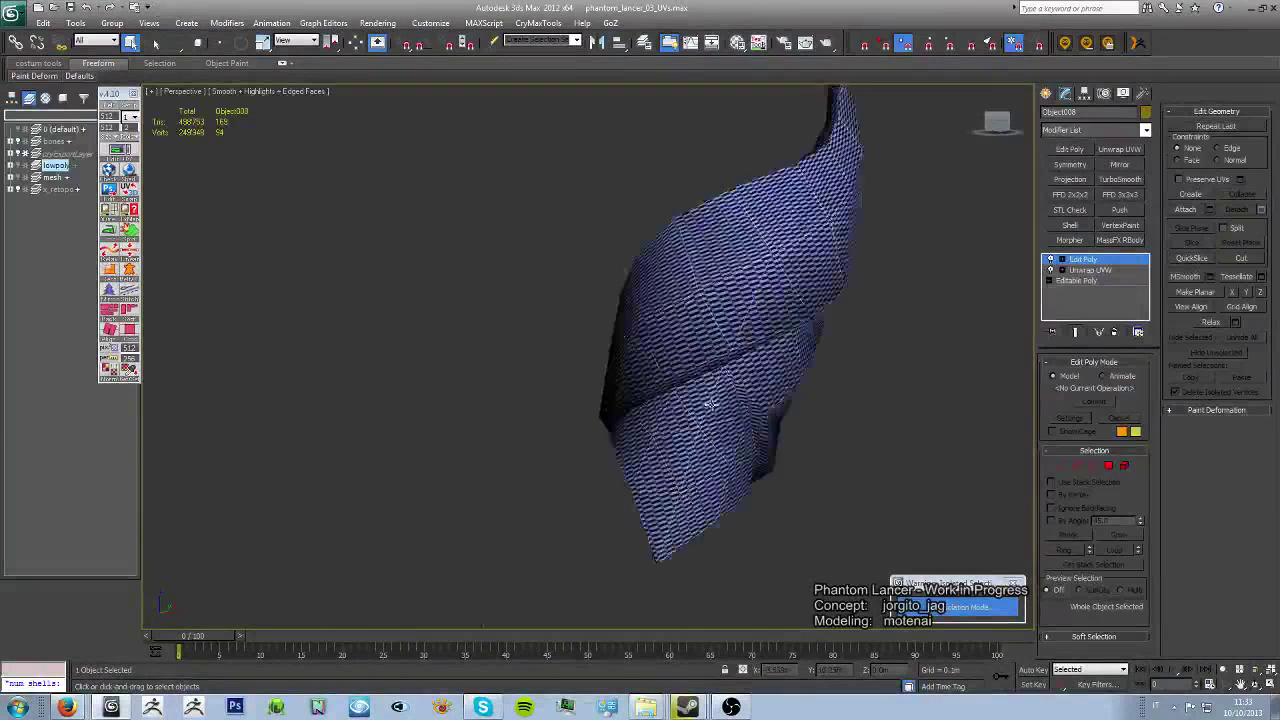
{"action": "mouse_move", "coordinate": [708, 405]}
{"action": "middle_mouse_down"}
{"action": "mouse_move", "coordinate": [356, 399]}
{"action": "mouse_move", "coordinate": [606, 343]}
{"action": "mouse_move", "coordinate": [690, 380]}
{"action": "middle_mouse_up"}
{"action": "key", "text": "m"}
{"action": "scroll", "coordinate": [621, 348], "scroll_direction": "up", "scroll_amount": 3}
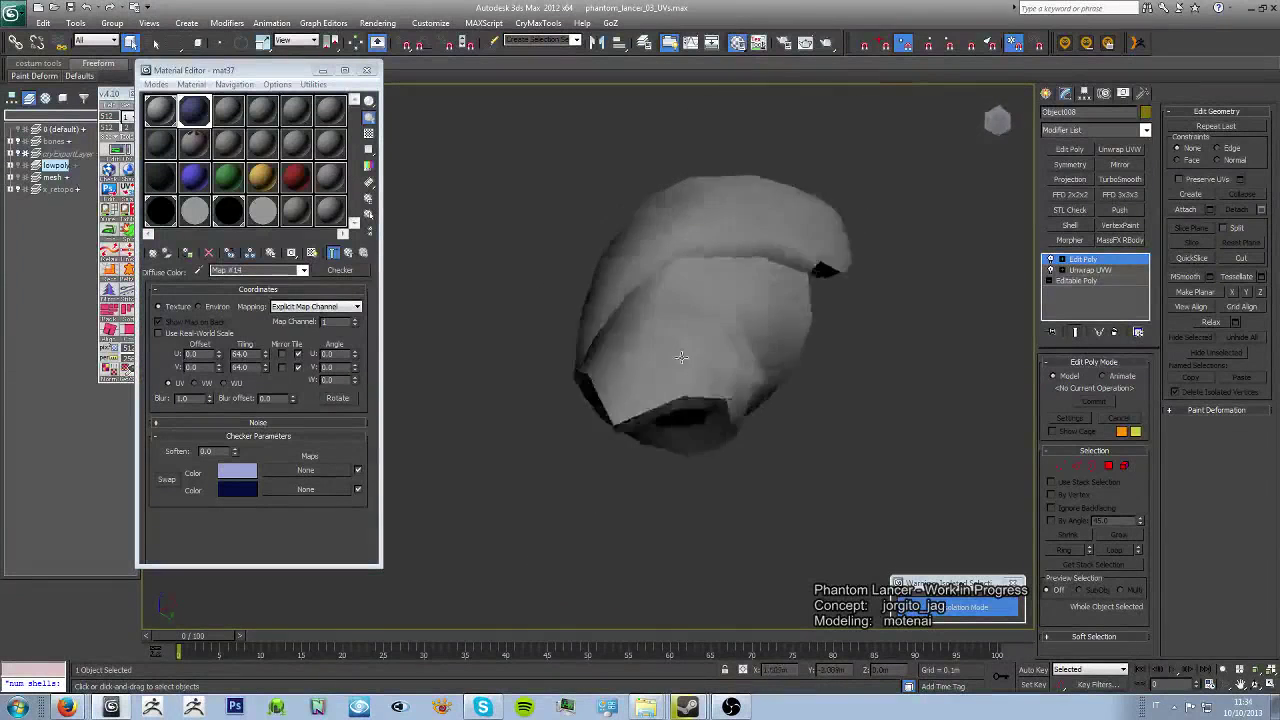
Step: Collapse the stack again, add a fresh Unwrap UVW and open the UV editor
{"action": "right_click", "coordinate": [1090, 259]}
{"action": "left_click", "coordinate": [1110, 383]}
{"action": "left_click", "coordinate": [1119, 149]}
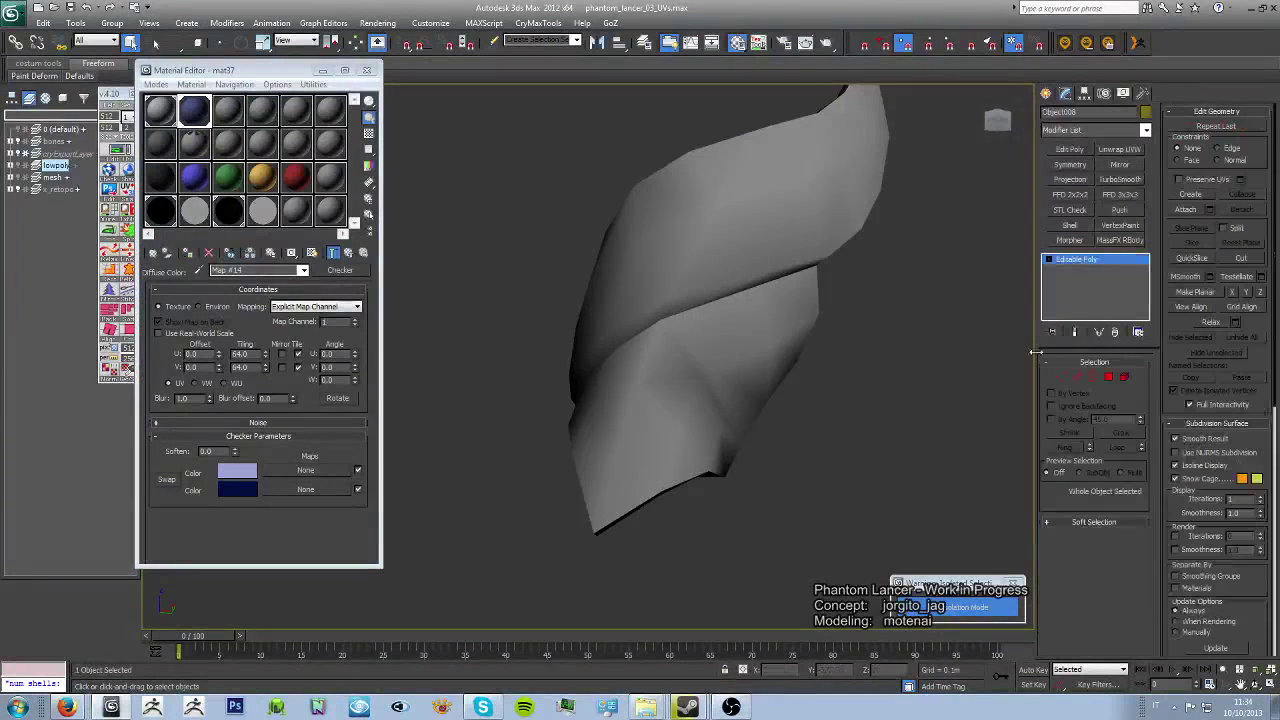
{"action": "left_click", "coordinate": [1093, 516]}
Step: Switch to UV face selection and pick out the first armor UV shell
{"action": "scroll", "coordinate": [399, 432], "scroll_direction": "down", "scroll_amount": 3}
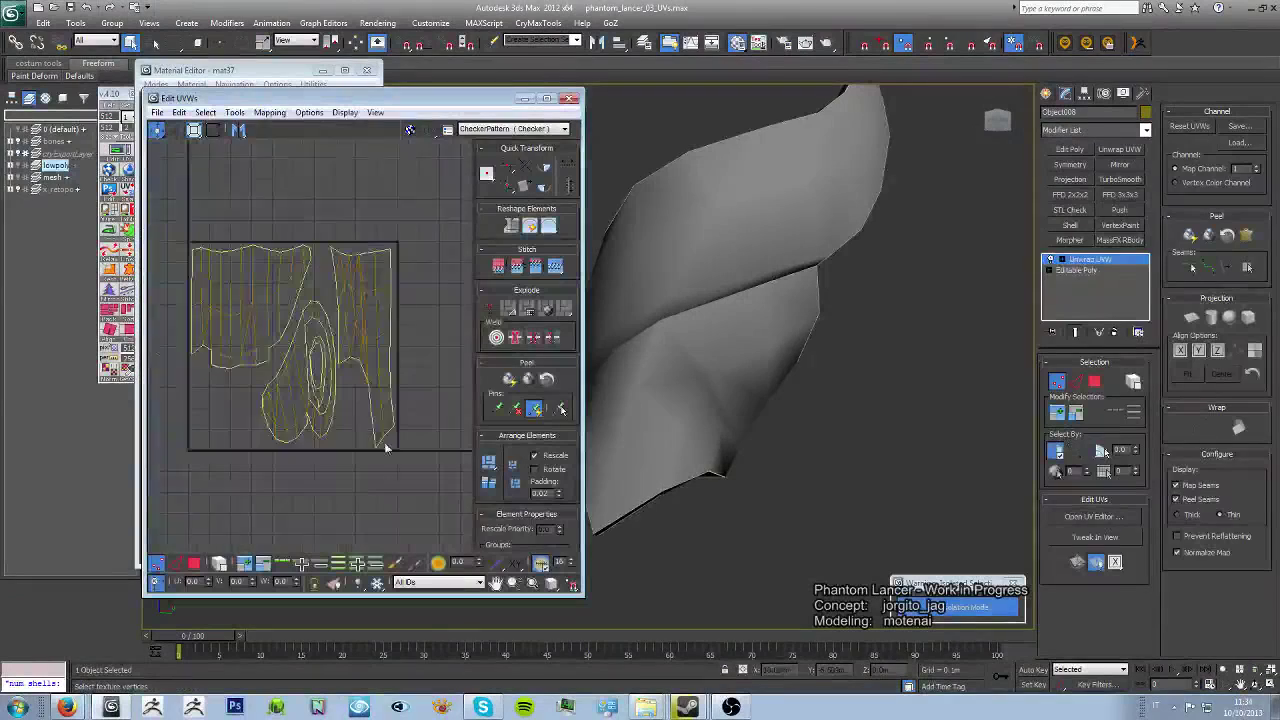
{"action": "scroll", "coordinate": [300, 330], "scroll_direction": "down", "scroll_amount": 2}
{"action": "key", "text": "ctrl+a"}
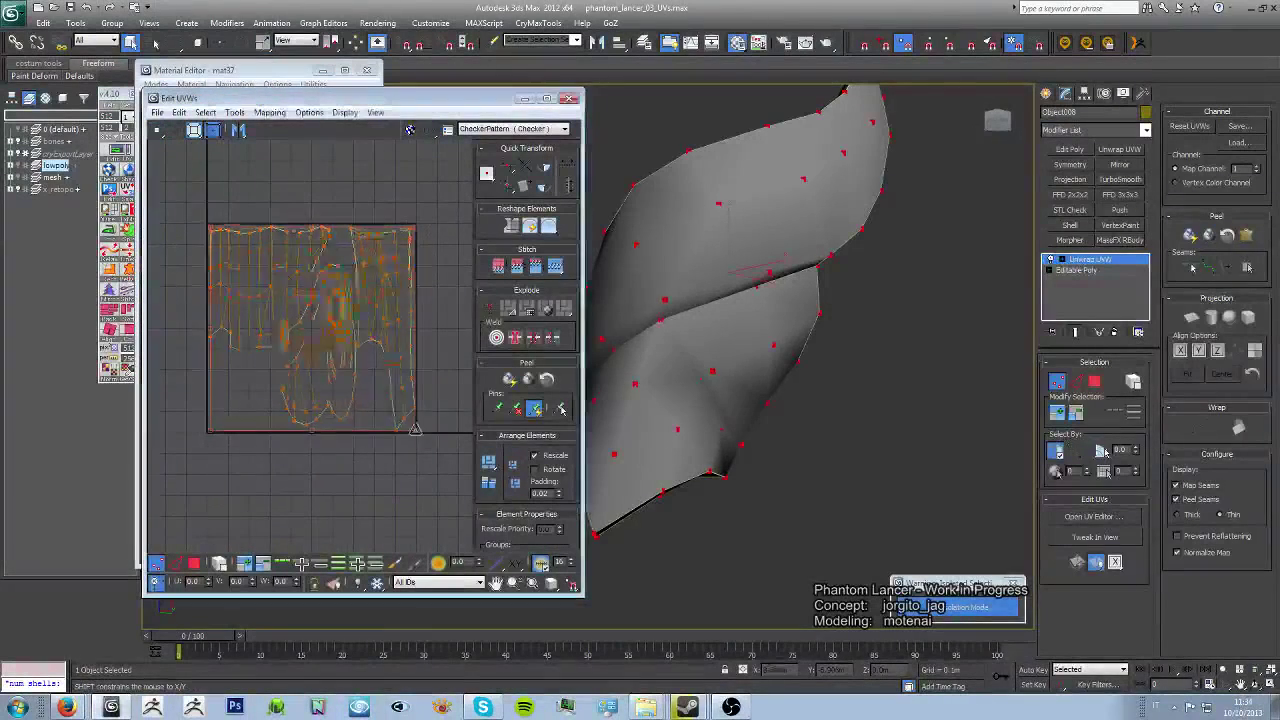
{"action": "left_click", "coordinate": [466, 334]}
{"action": "scroll", "coordinate": [337, 305], "scroll_direction": "up", "scroll_amount": 2}
{"action": "scroll", "coordinate": [337, 306], "scroll_direction": "up", "scroll_amount": 2}
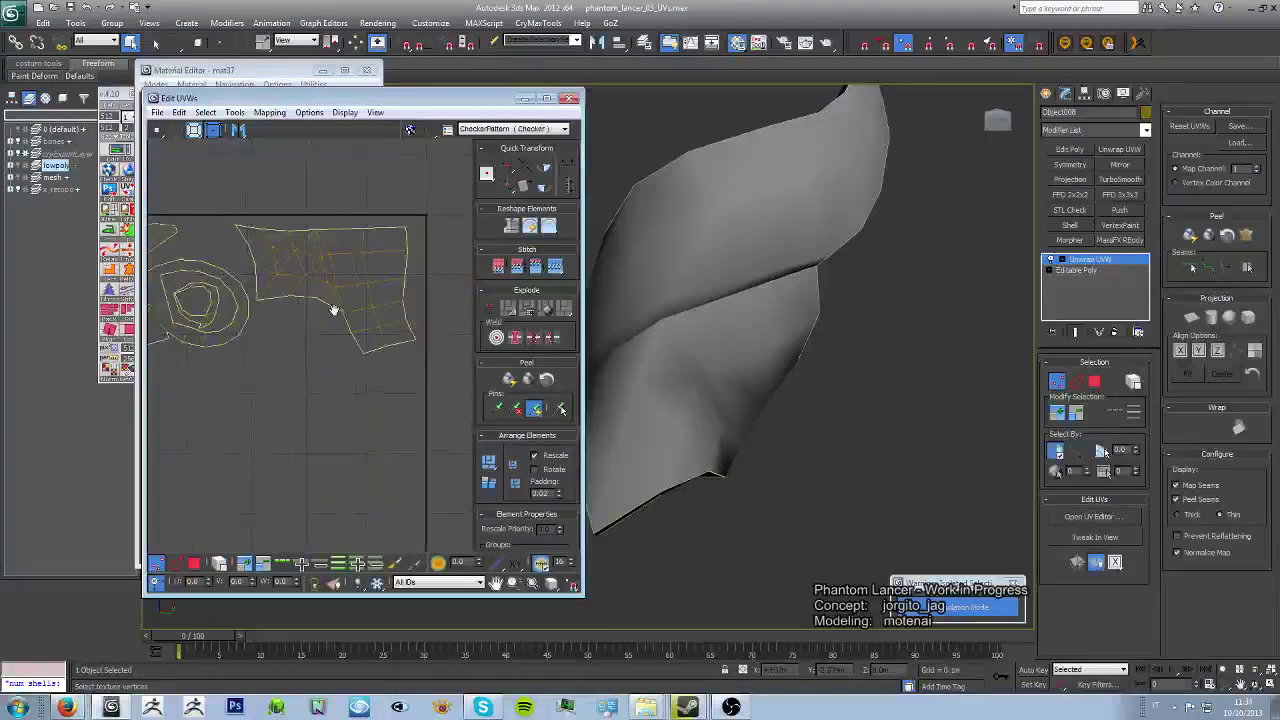
{"action": "left_click", "coordinate": [194, 563]}
{"action": "middle_click_drag", "start_coordinate": [330, 382], "coordinate": [295, 425]}
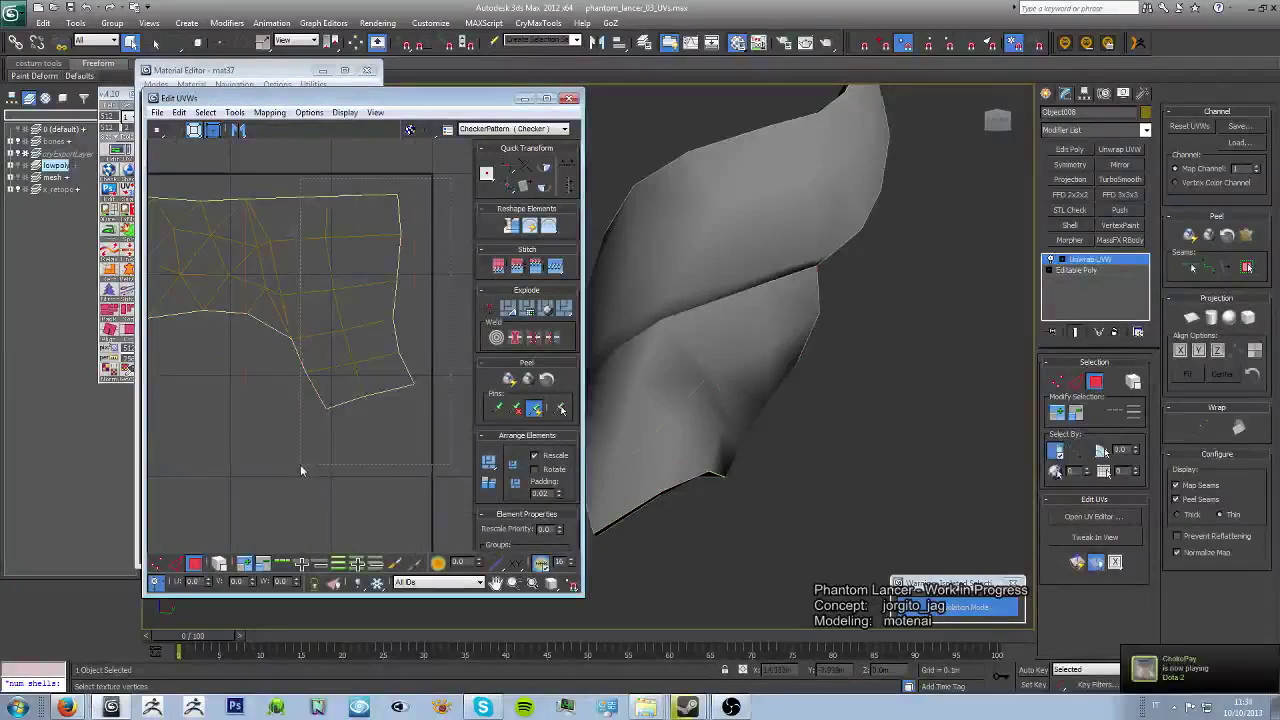
{"action": "left_click", "coordinate": [301, 470]}
{"action": "middle_click_drag", "start_coordinate": [340, 135], "coordinate": [356, 219]}
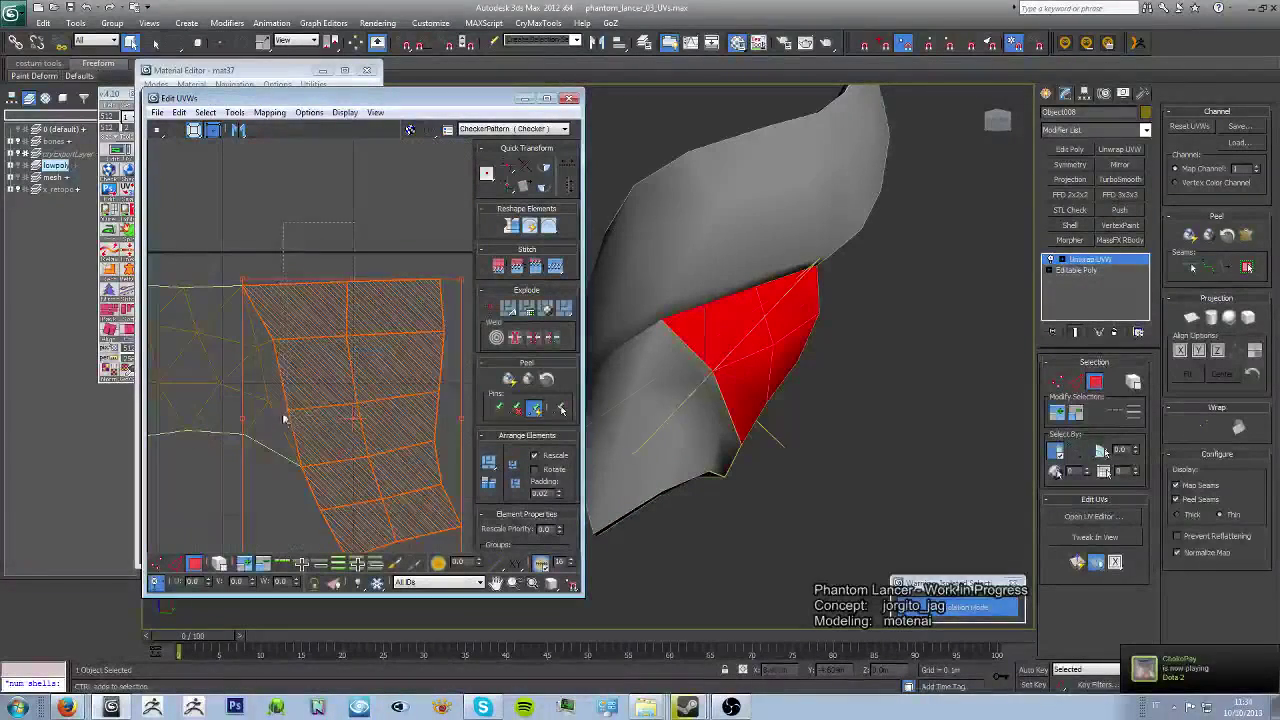
{"action": "key", "text": "w"}
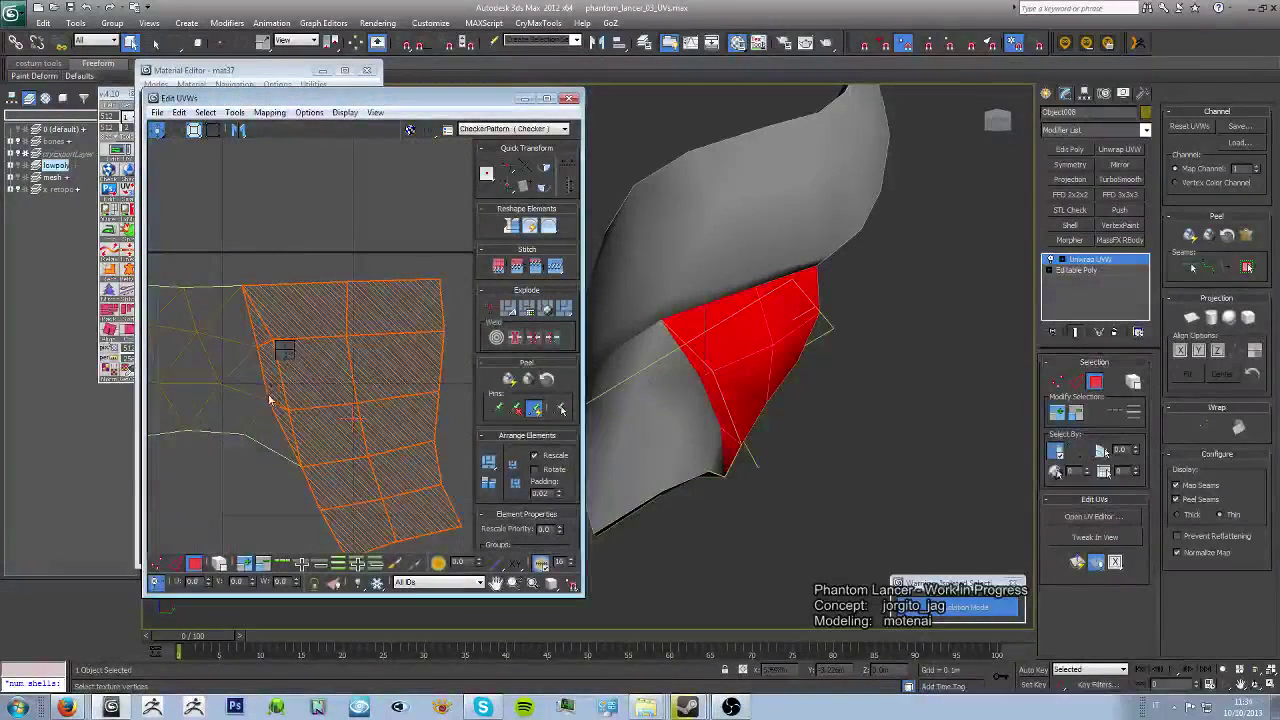
Step: Select the neighbouring, larger and left UV shells in turn to compare them with the mesh
{"action": "scroll", "coordinate": [355, 393], "scroll_direction": "down", "scroll_amount": 2}
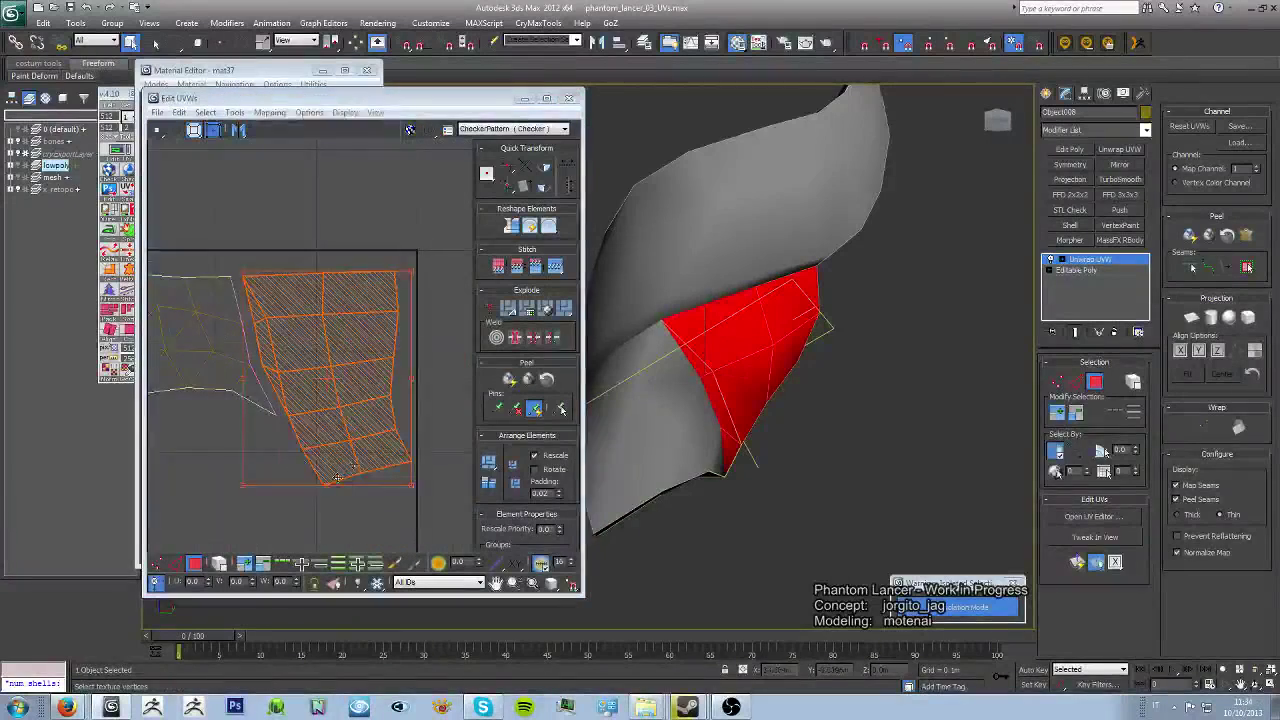
{"action": "scroll", "coordinate": [345, 403], "scroll_direction": "down", "scroll_amount": 2}
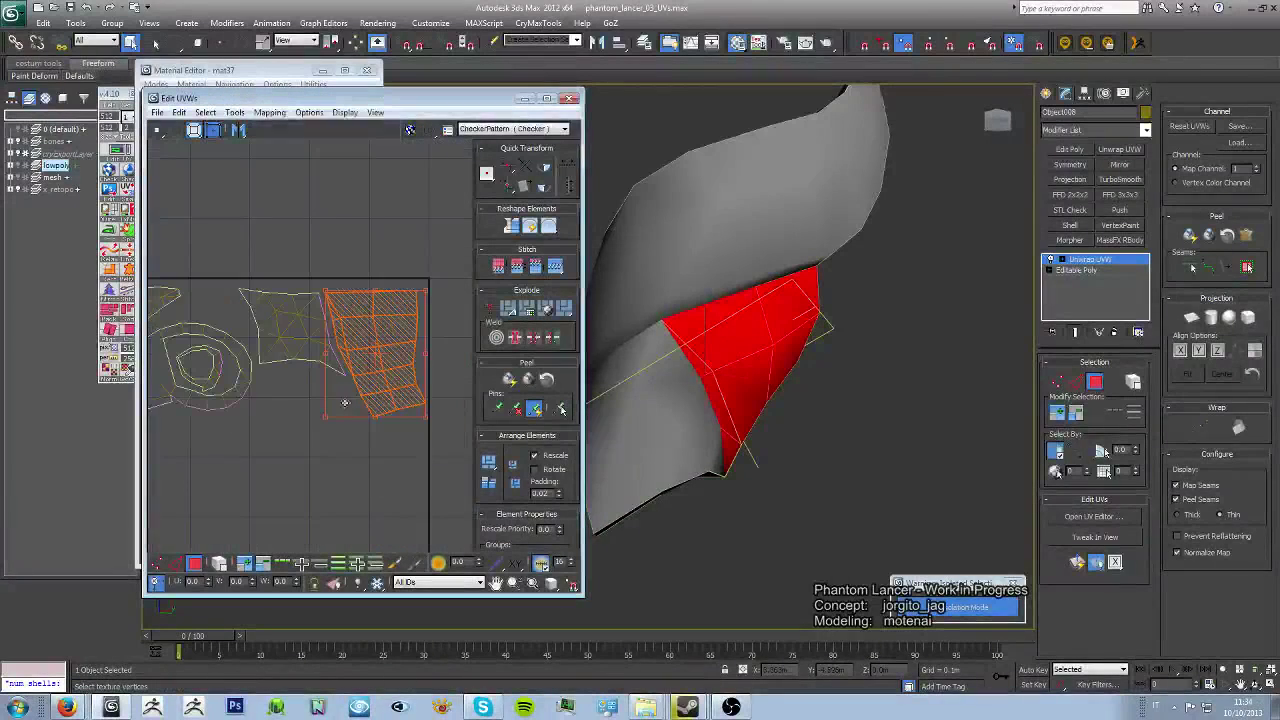
{"action": "left_click", "coordinate": [316, 335]}
{"action": "left_click", "coordinate": [390, 250]}
{"action": "left_click", "coordinate": [380, 352]}
{"action": "scroll", "coordinate": [380, 352], "scroll_direction": "up", "scroll_amount": 1}
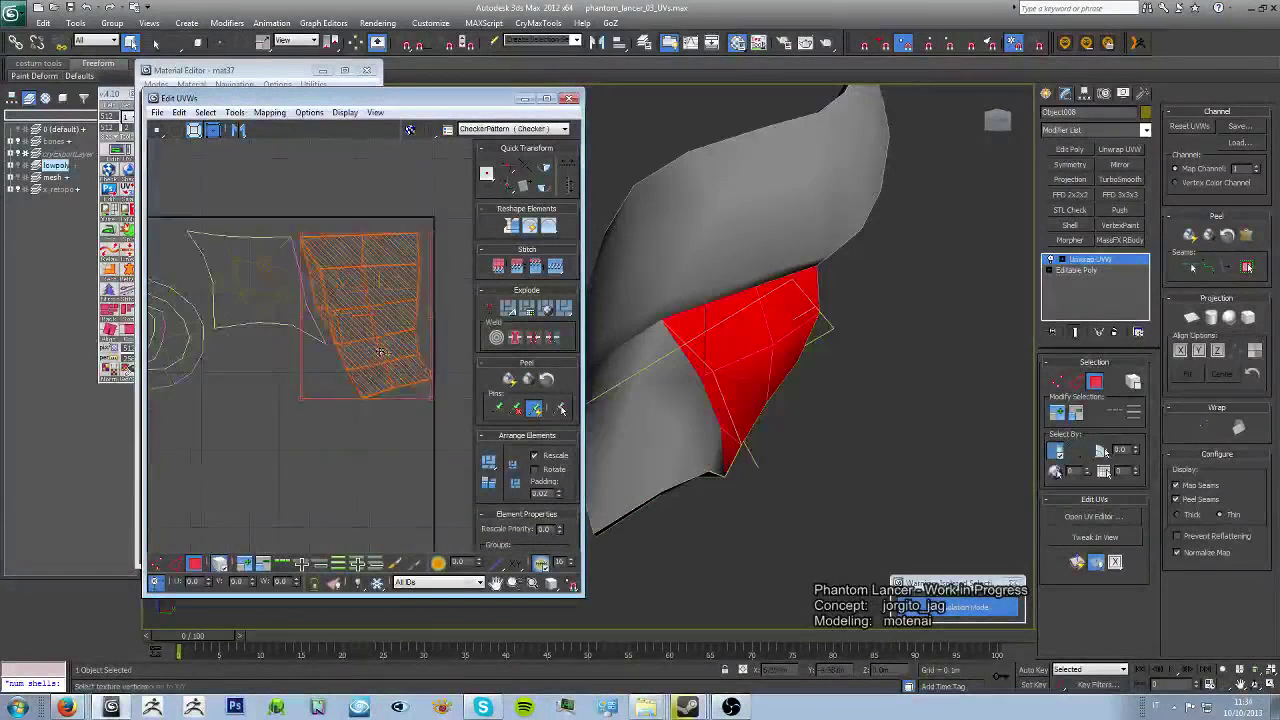
{"action": "left_click", "coordinate": [290, 297]}
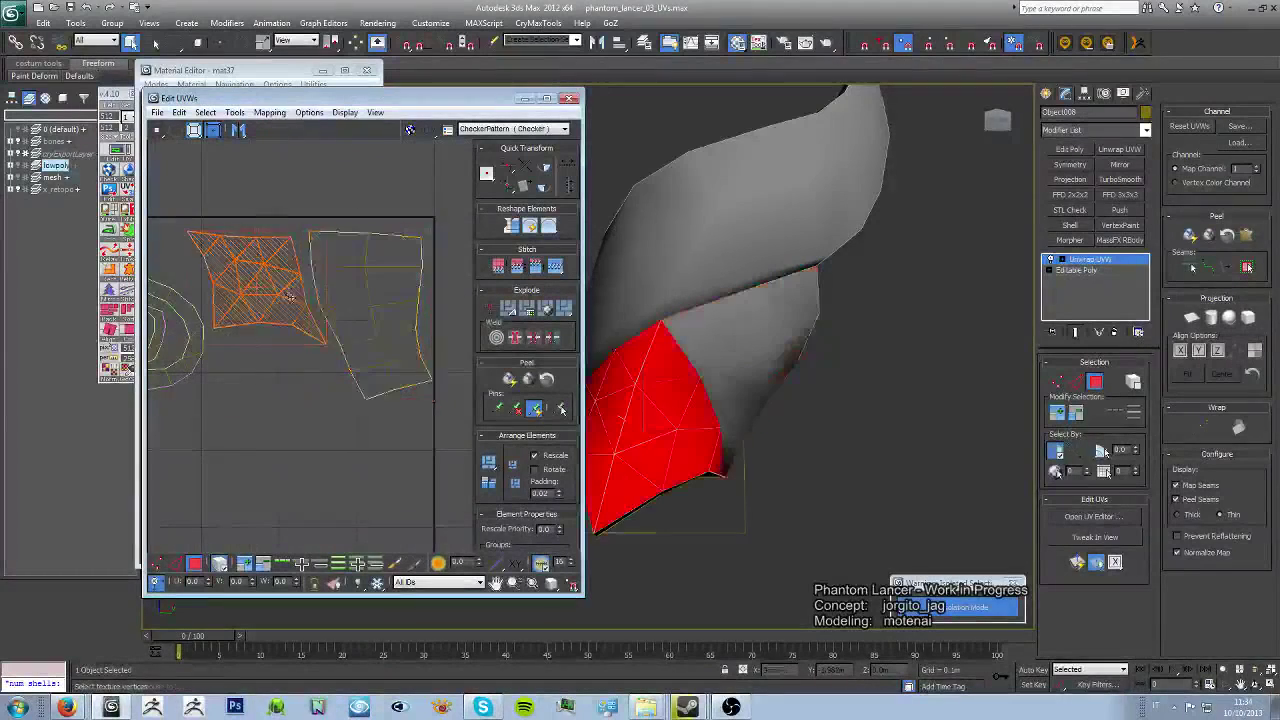
{"action": "left_click", "coordinate": [266, 373]}
{"action": "middle_click_drag", "start_coordinate": [792, 517], "coordinate": [814, 482], "text": "alt"}
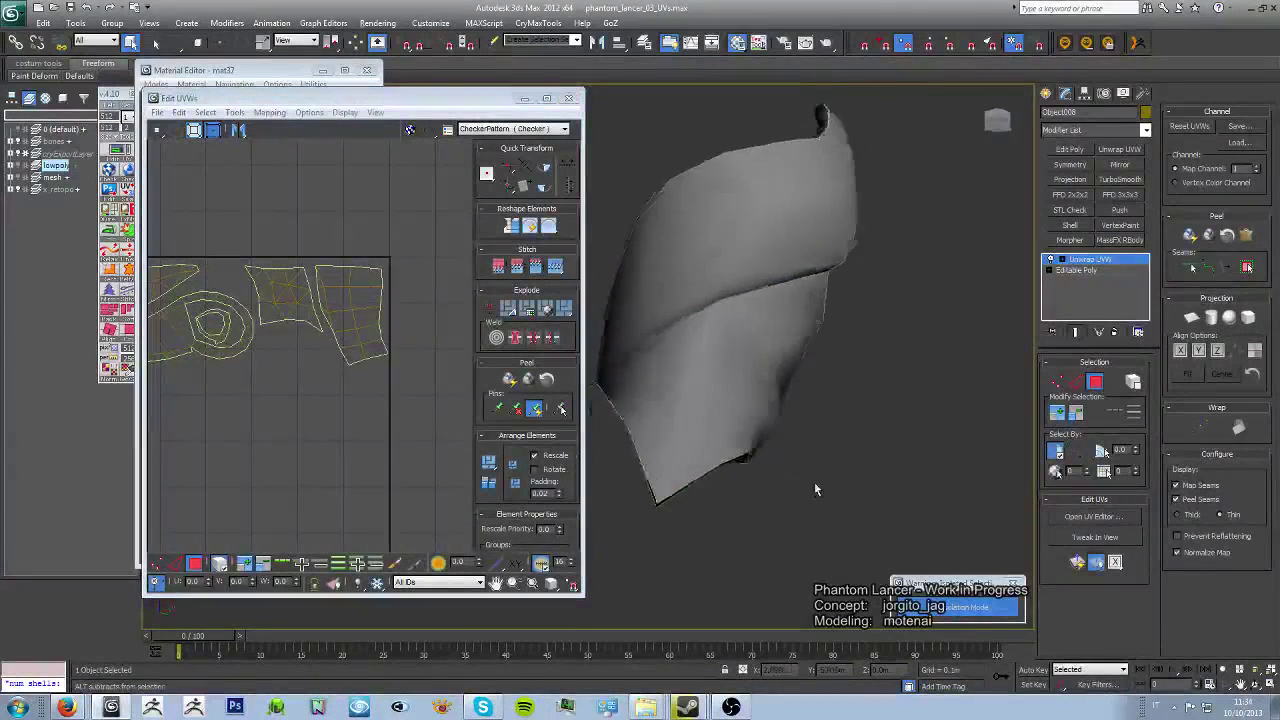
{"action": "middle_click_drag", "start_coordinate": [340, 331], "coordinate": [352, 343]}
{"action": "scroll", "coordinate": [352, 357], "scroll_direction": "up", "scroll_amount": 2}
{"action": "scroll", "coordinate": [368, 368], "scroll_direction": "up", "scroll_amount": 1}
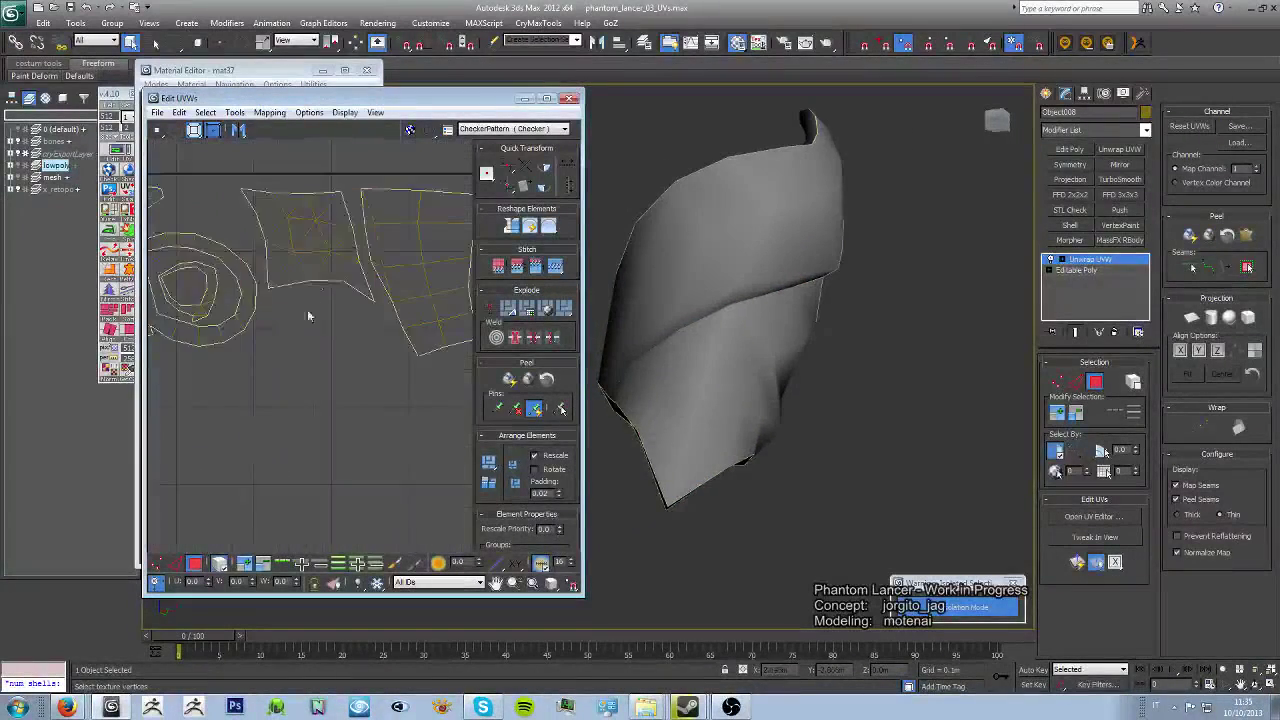
Step: Marquee-select a whole UV shell, inspect it up close, and bring up the Unwrap UVW stack menu
{"action": "left_click", "coordinate": [342, 265]}
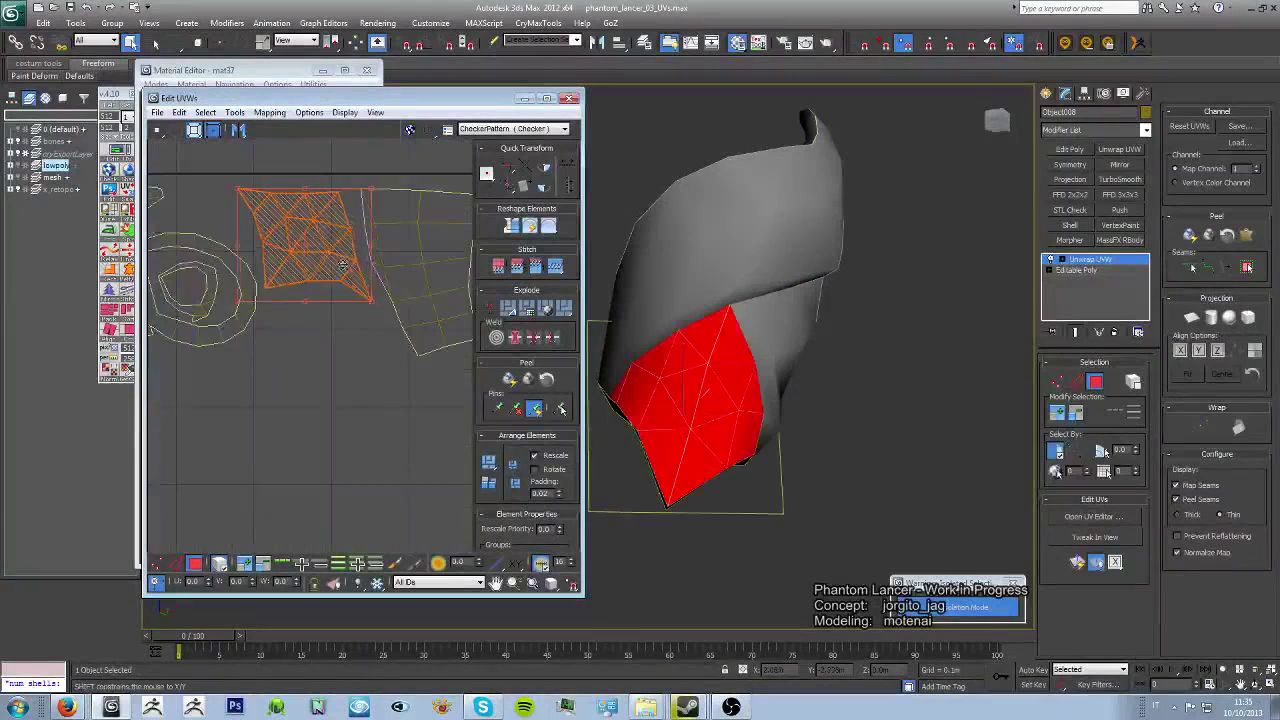
{"action": "left_click", "coordinate": [312, 348]}
{"action": "scroll", "coordinate": [312, 348], "scroll_direction": "down", "scroll_amount": 2}
{"action": "scroll", "coordinate": [312, 348], "scroll_direction": "down", "scroll_amount": 1}
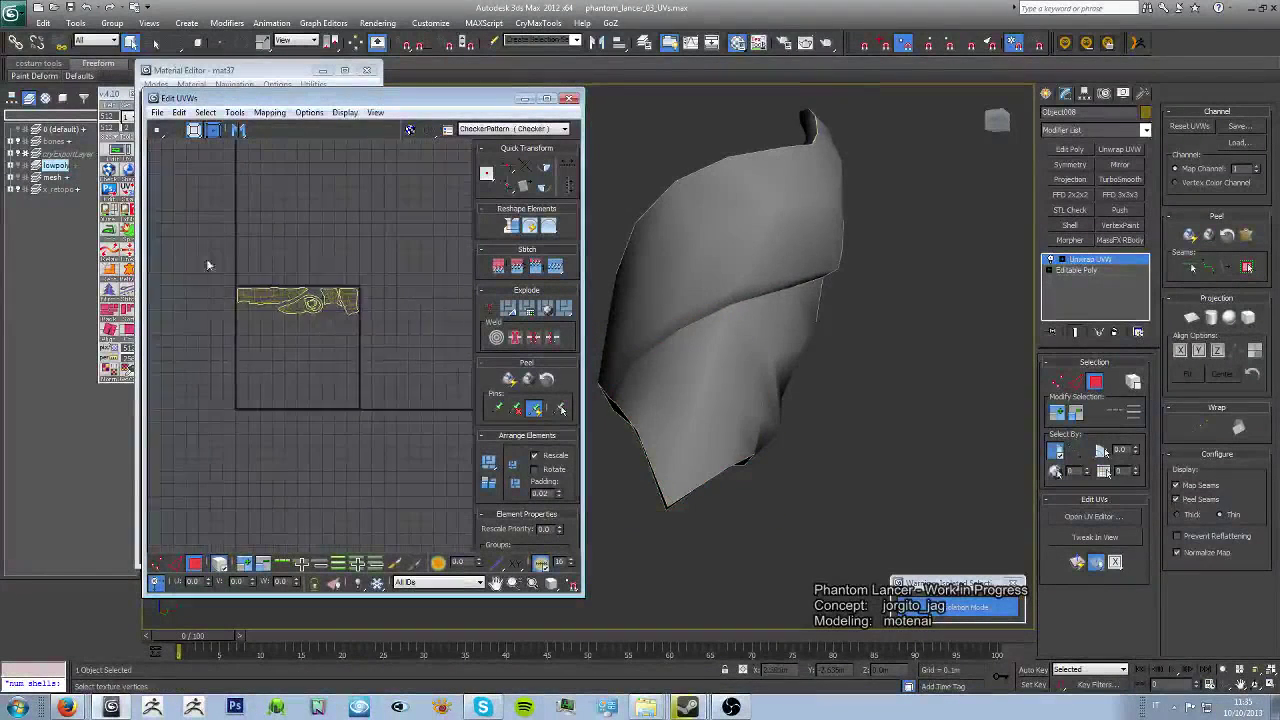
{"action": "left_click_drag", "start_coordinate": [214, 286], "coordinate": [358, 315]}
{"action": "scroll", "coordinate": [362, 407], "scroll_direction": "up", "scroll_amount": 3}
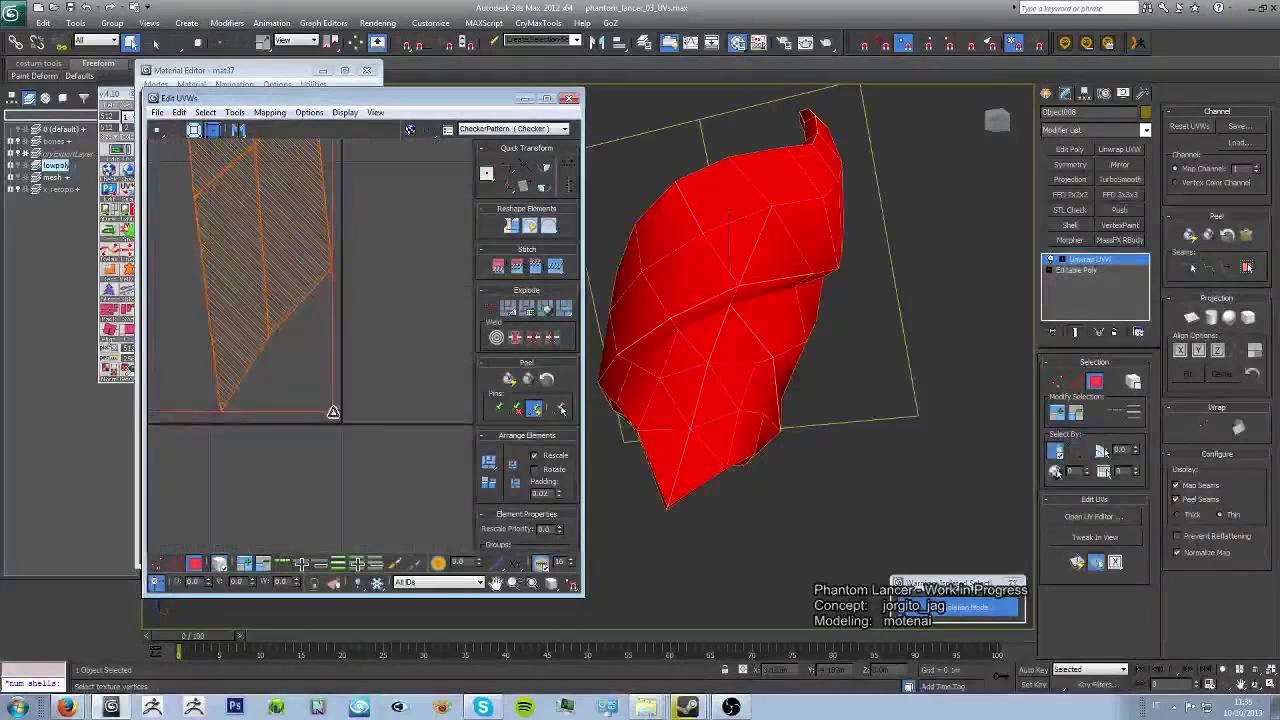
{"action": "scroll", "coordinate": [300, 300], "scroll_direction": "up", "scroll_amount": 2}
{"action": "middle_click_drag", "start_coordinate": [250, 250], "coordinate": [340, 330]}
{"action": "scroll", "coordinate": [340, 330], "scroll_direction": "up", "scroll_amount": 1}
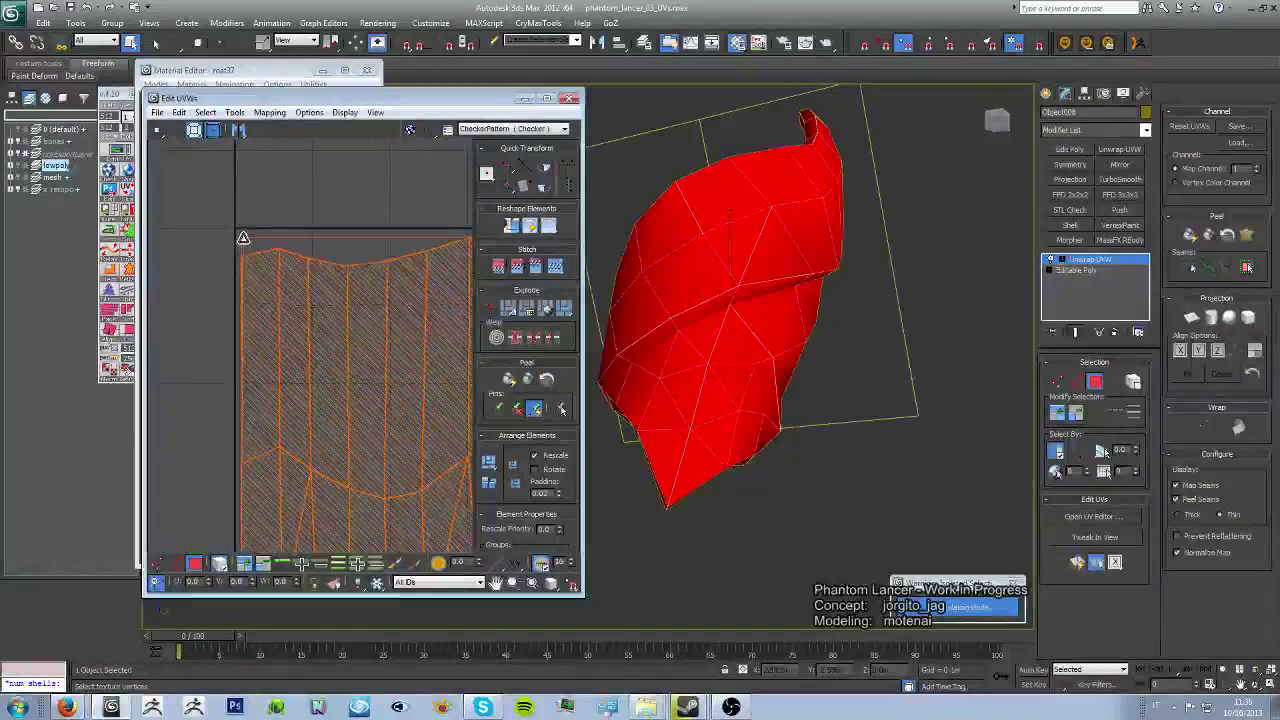
{"action": "scroll", "coordinate": [310, 340], "scroll_direction": "down", "scroll_amount": 2}
{"action": "scroll", "coordinate": [310, 340], "scroll_direction": "up", "scroll_amount": 3}
{"action": "middle_click_drag", "start_coordinate": [280, 300], "coordinate": [340, 280]}
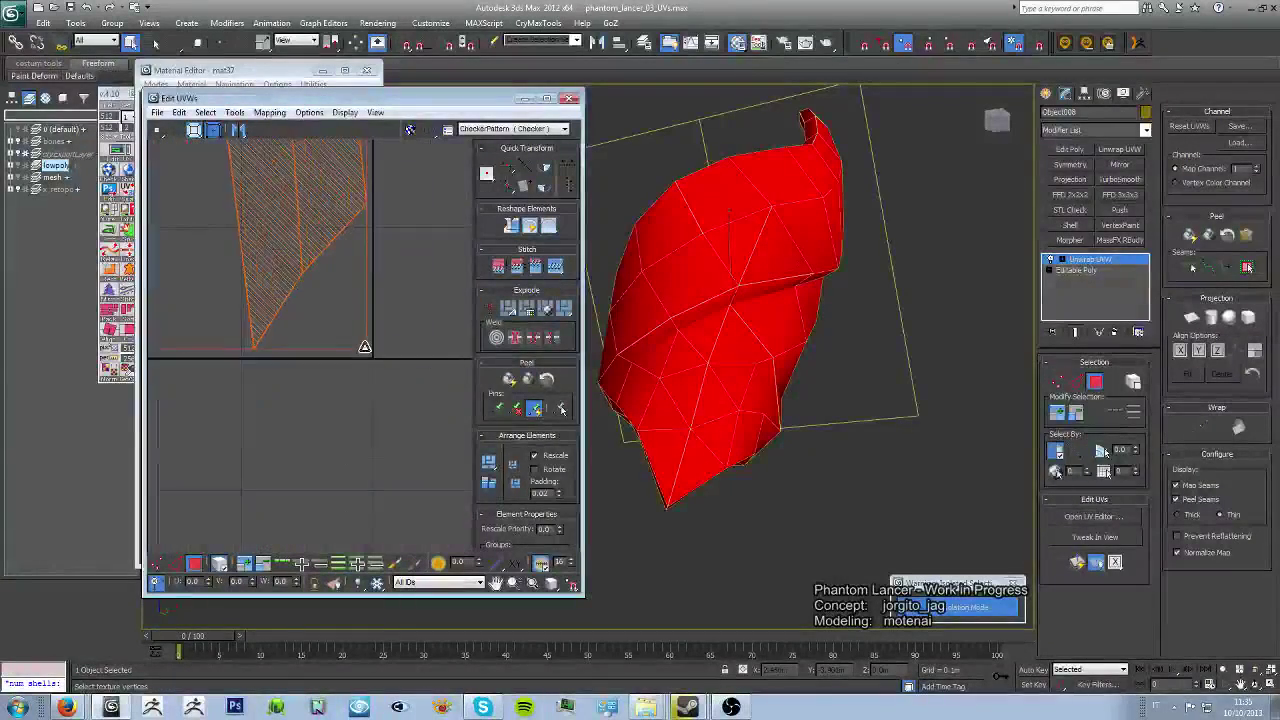
{"action": "right_click", "coordinate": [1131, 267]}
Step: Collapse the unwrap, generate smoothing groups from UV shells, and collapse the stack again
{"action": "left_click", "coordinate": [1141, 381]}
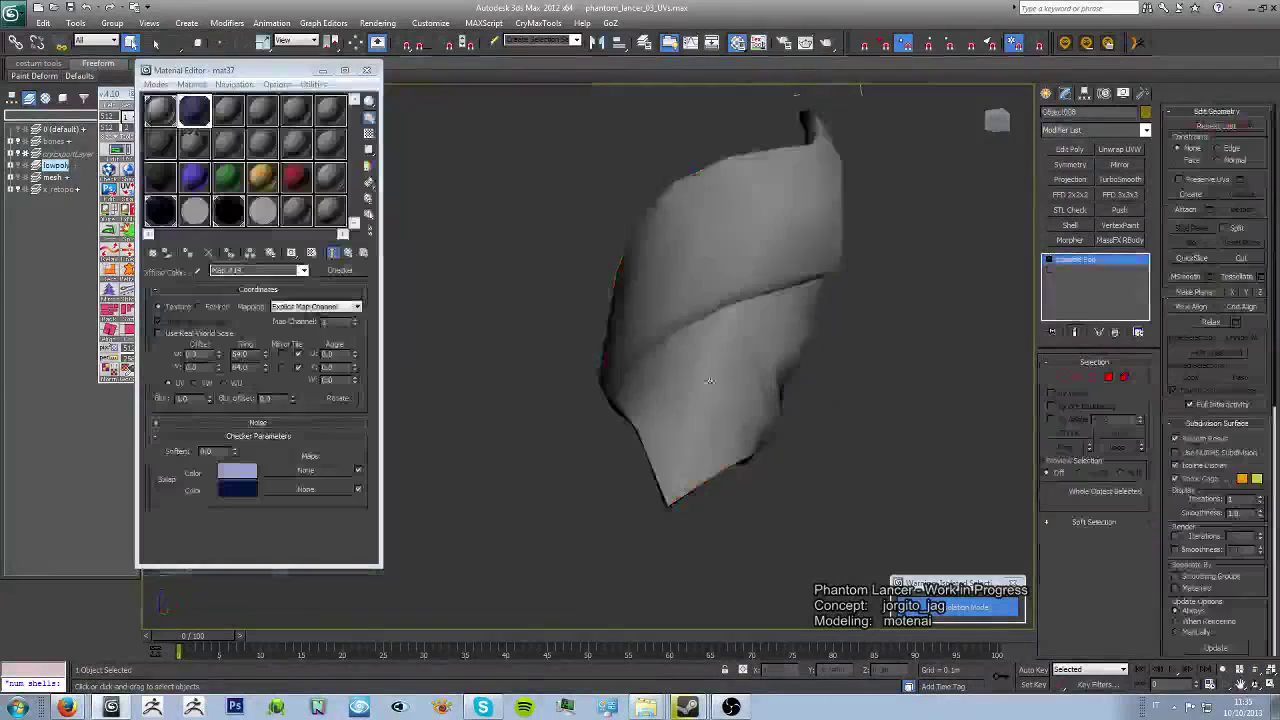
{"action": "left_click", "coordinate": [129, 141]}
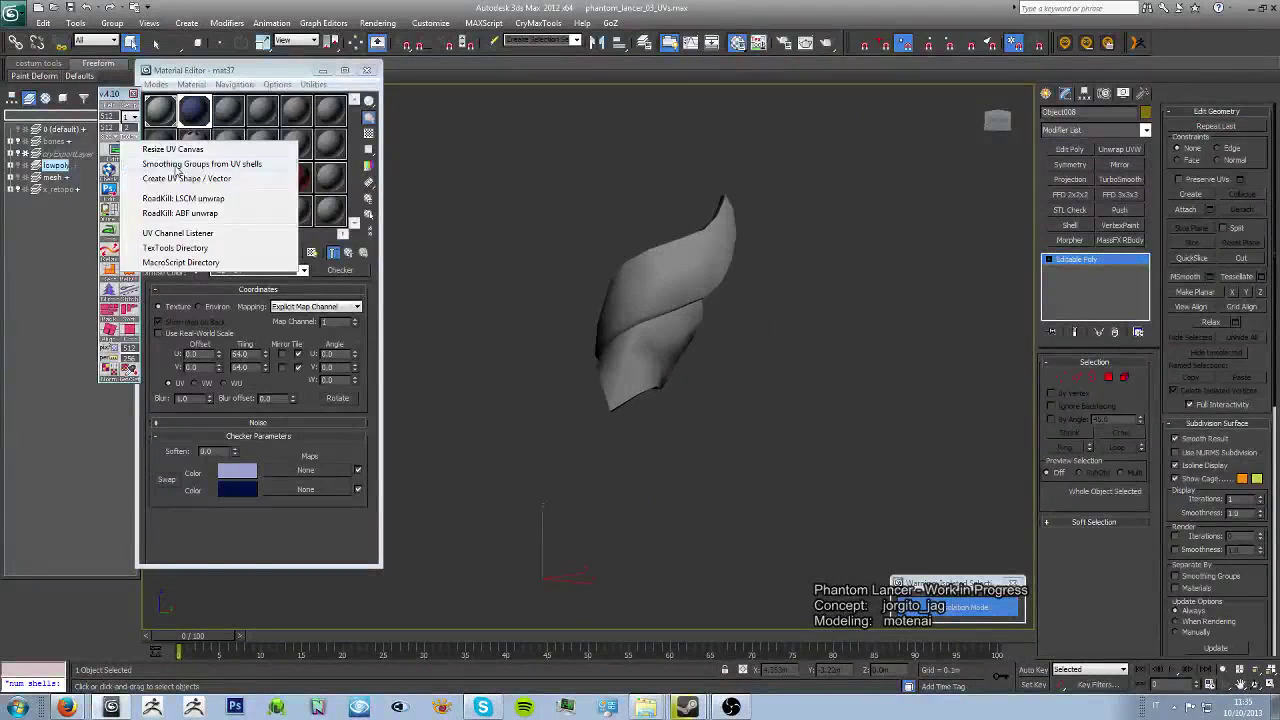
{"action": "left_click", "coordinate": [176, 164]}
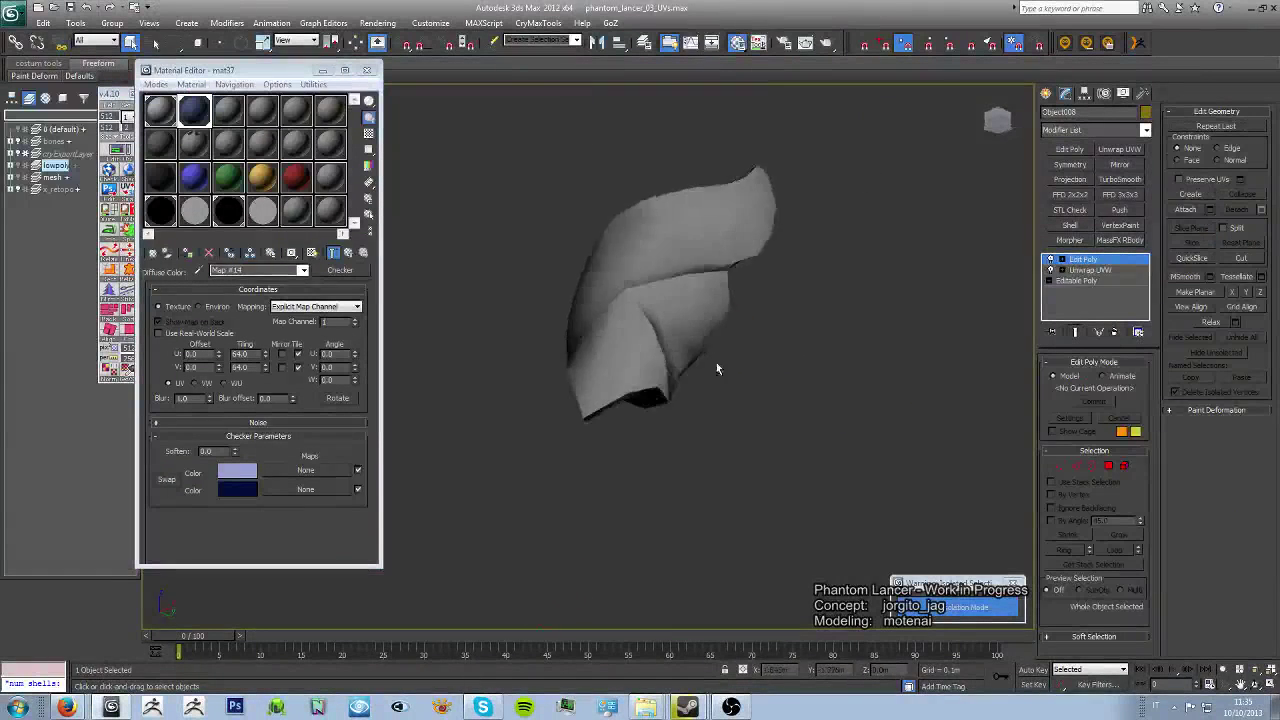
{"action": "right_click", "coordinate": [1088, 262]}
{"action": "left_click", "coordinate": [1118, 381]}
Step: Turn edges on the armor piece in Edge mode to tidy their directions
{"action": "scroll", "coordinate": [781, 398], "scroll_direction": "up", "scroll_amount": 2}
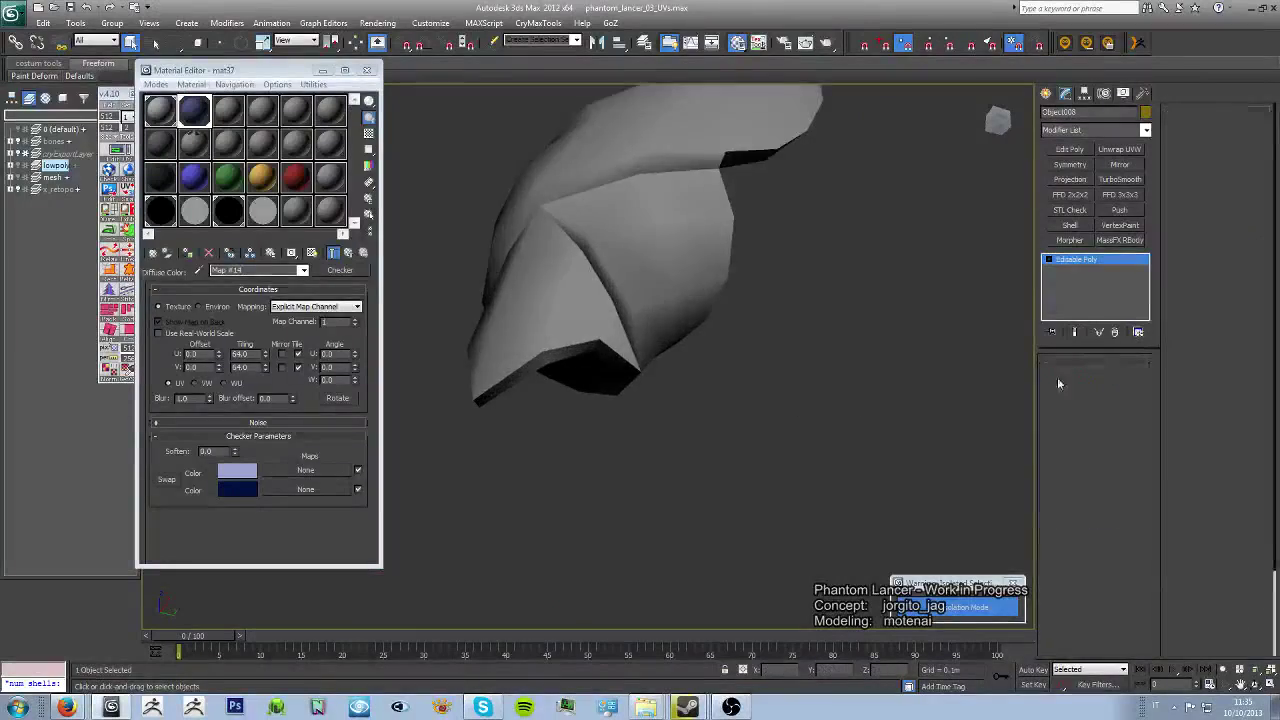
{"action": "key", "text": "2"}
{"action": "mouse_move", "coordinate": [664, 340]}
{"action": "middle_mouse_down", "text": "alt"}
{"action": "mouse_move", "coordinate": [758, 255]}
{"action": "mouse_move", "coordinate": [734, 318]}
{"action": "mouse_move", "coordinate": [513, 415]}
{"action": "mouse_move", "coordinate": [672, 281]}
{"action": "mouse_move", "coordinate": [655, 310]}
{"action": "mouse_move", "coordinate": [673, 337]}
{"action": "mouse_move", "coordinate": [733, 234]}
{"action": "mouse_move", "coordinate": [1099, 392]}
{"action": "middle_mouse_up", "text": "alt"}
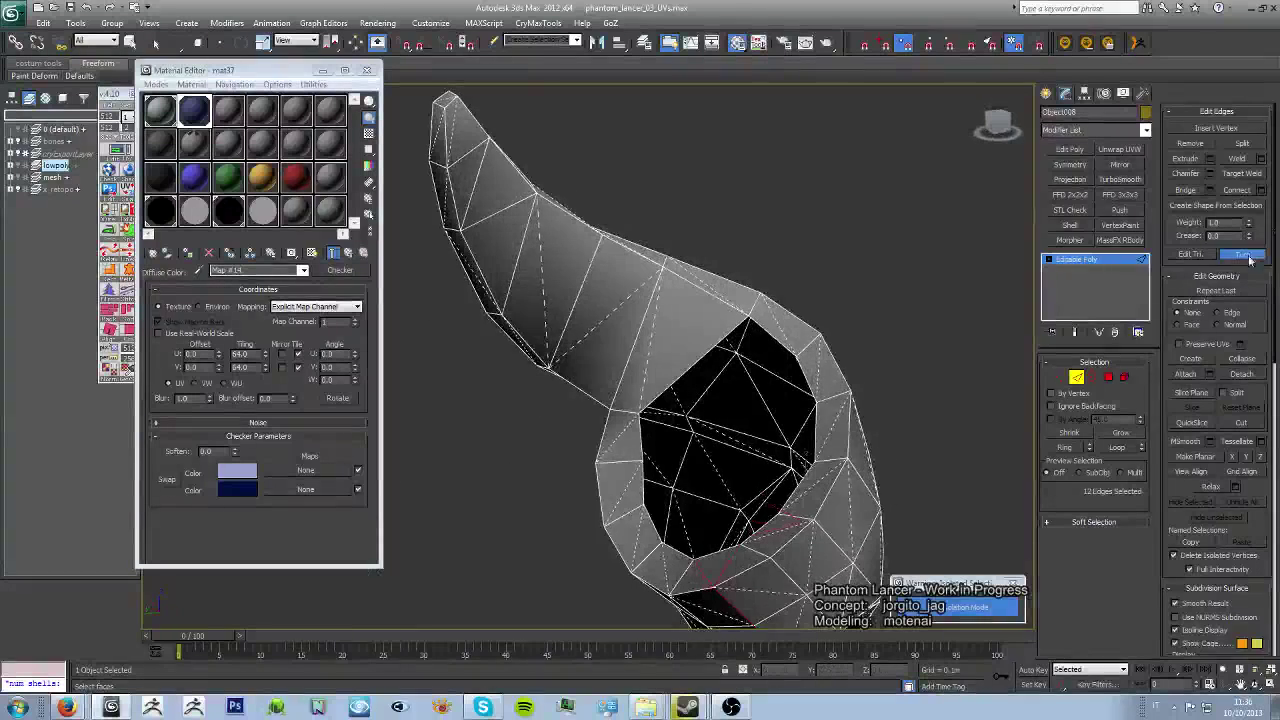
{"action": "left_click", "coordinate": [1249, 258]}
{"action": "left_click", "coordinate": [1076, 377]}
Step: Exit isolation to show the whole character and deselect the armor piece
{"action": "middle_click_drag", "start_coordinate": [814, 485], "coordinate": [712, 427], "text": "alt"}
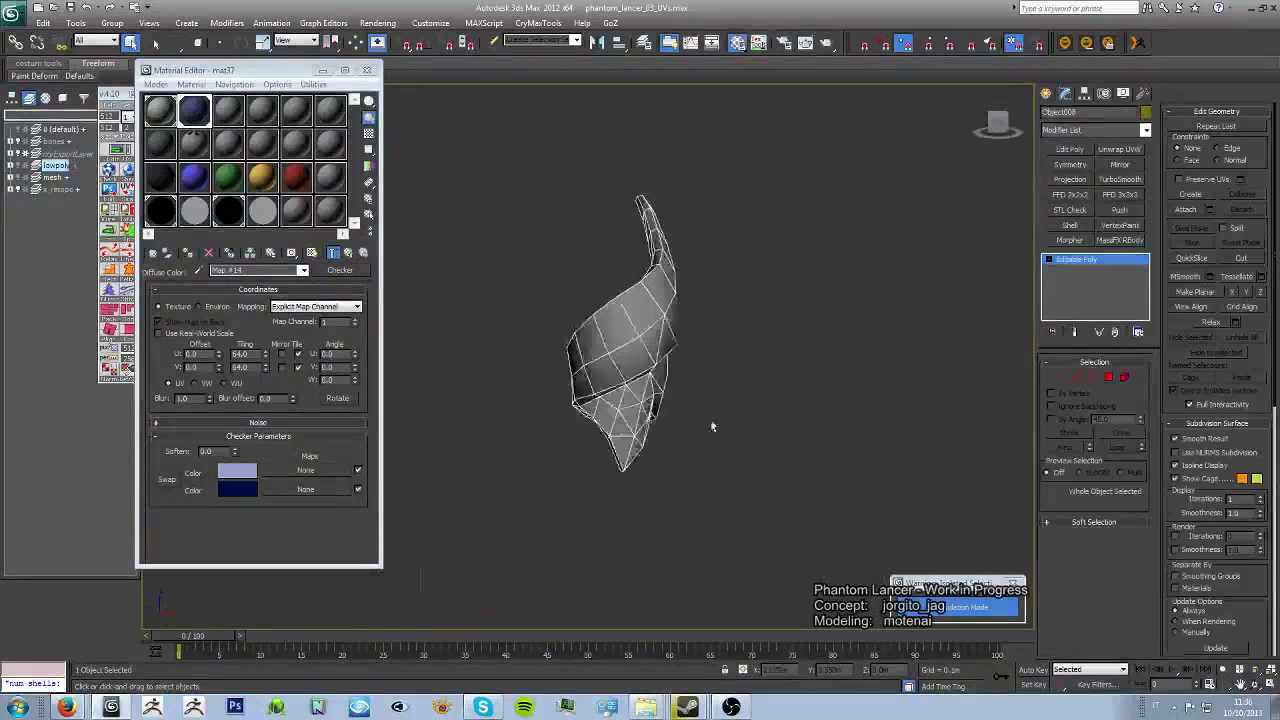
{"action": "mouse_move", "coordinate": [770, 397]}
{"action": "middle_mouse_down"}
{"action": "mouse_move", "coordinate": [756, 379]}
{"action": "mouse_move", "coordinate": [785, 432]}
{"action": "middle_mouse_up"}
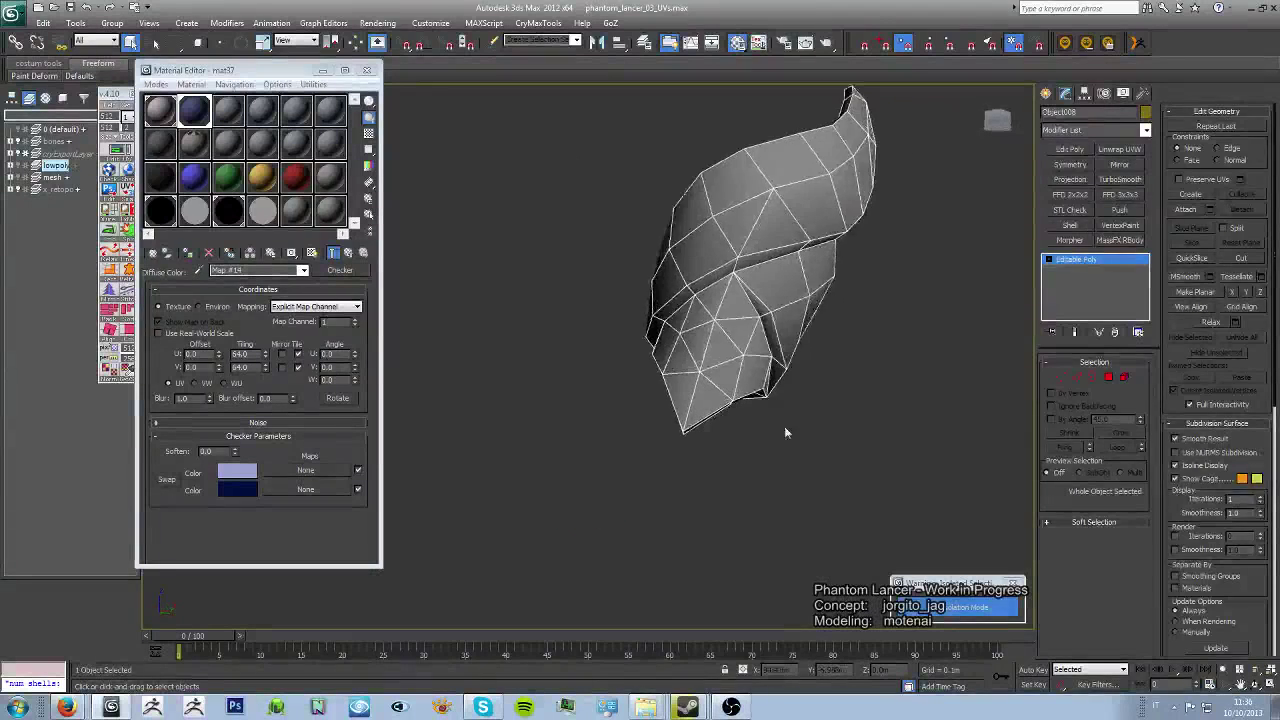
{"action": "left_click", "coordinate": [784, 426]}
{"action": "left_click", "coordinate": [960, 607]}
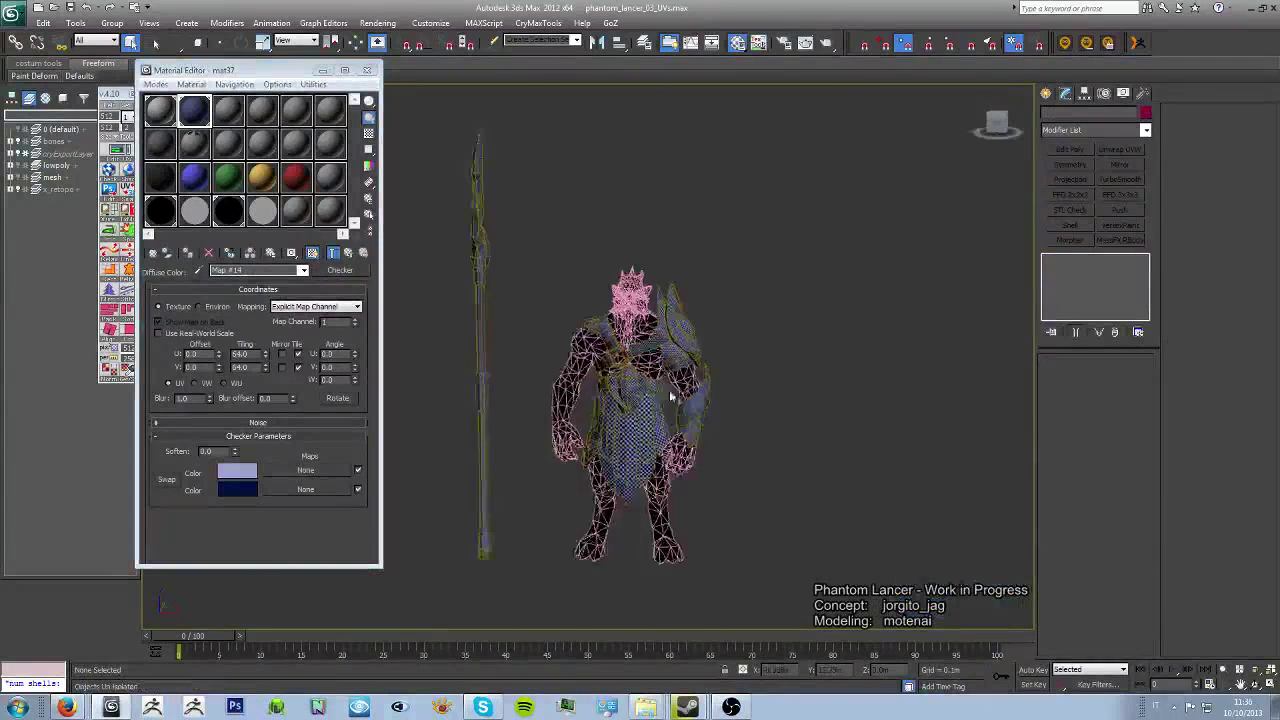
Step: Select the skirt armor piece and isolate it with Alt+Q
{"action": "left_click", "coordinate": [669, 398]}
{"action": "scroll", "coordinate": [669, 398], "scroll_direction": "up", "scroll_amount": 5}
{"action": "mouse_move", "coordinate": [669, 398]}
{"action": "middle_mouse_down", "text": "alt"}
{"action": "mouse_move", "coordinate": [738, 376]}
{"action": "mouse_move", "coordinate": [800, 380]}
{"action": "middle_mouse_up", "text": "alt"}
{"action": "left_click", "coordinate": [837, 380]}
{"action": "scroll", "coordinate": [657, 270], "scroll_direction": "down", "scroll_amount": 2}
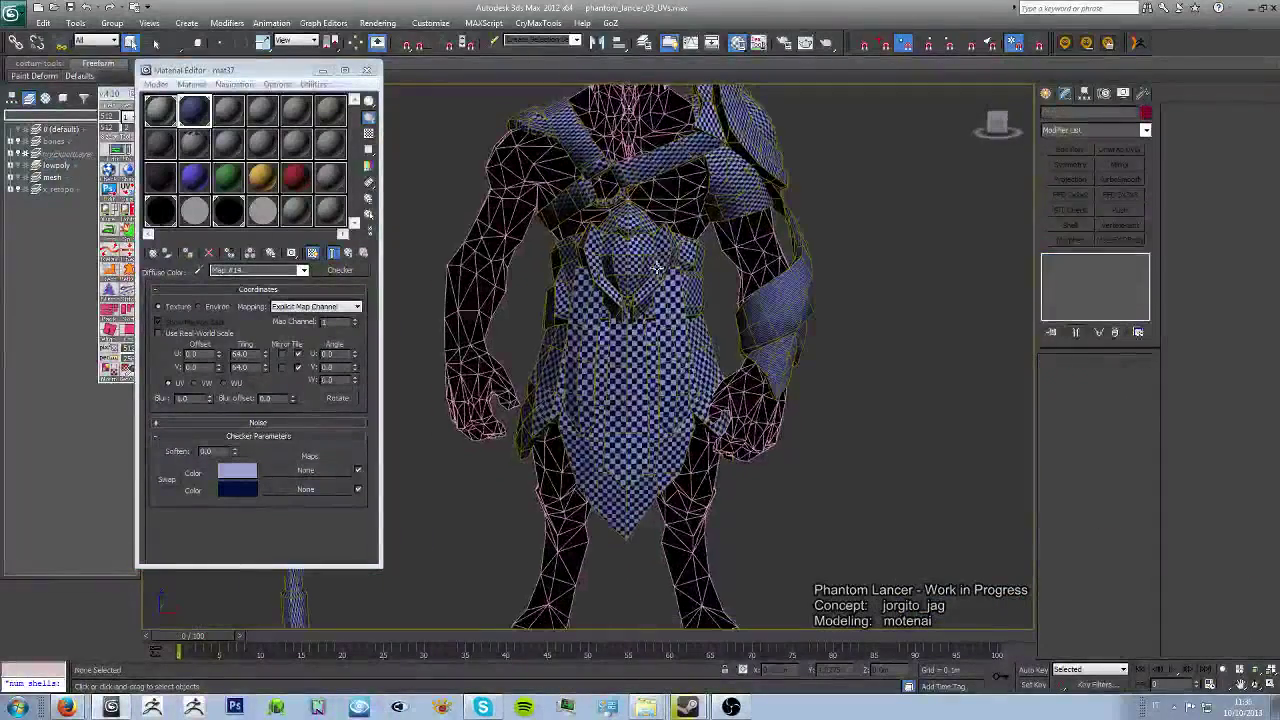
{"action": "left_click", "coordinate": [657, 270]}
{"action": "middle_click_drag", "start_coordinate": [657, 270], "coordinate": [537, 442], "text": "alt"}
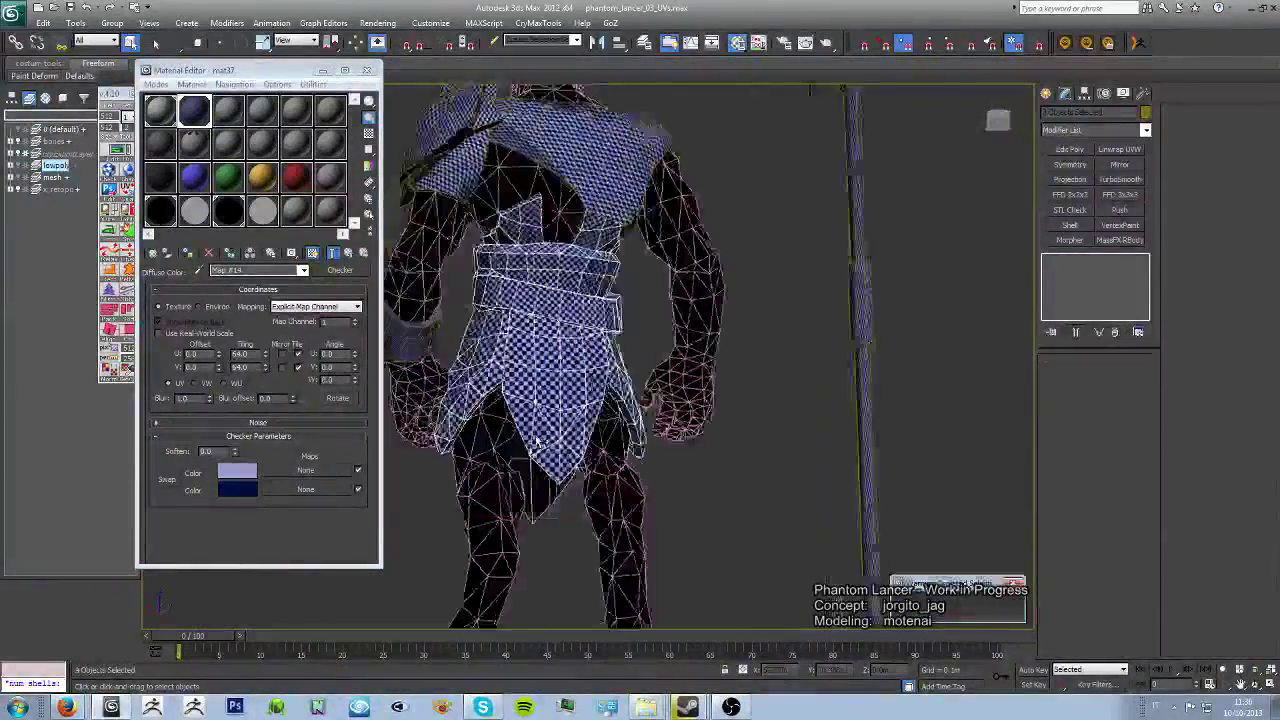
{"action": "key", "text": "alt+q"}
Step: Close the Material Editor and orbit to view the skirt armor from beneath
{"action": "left_click", "coordinate": [369, 72]}
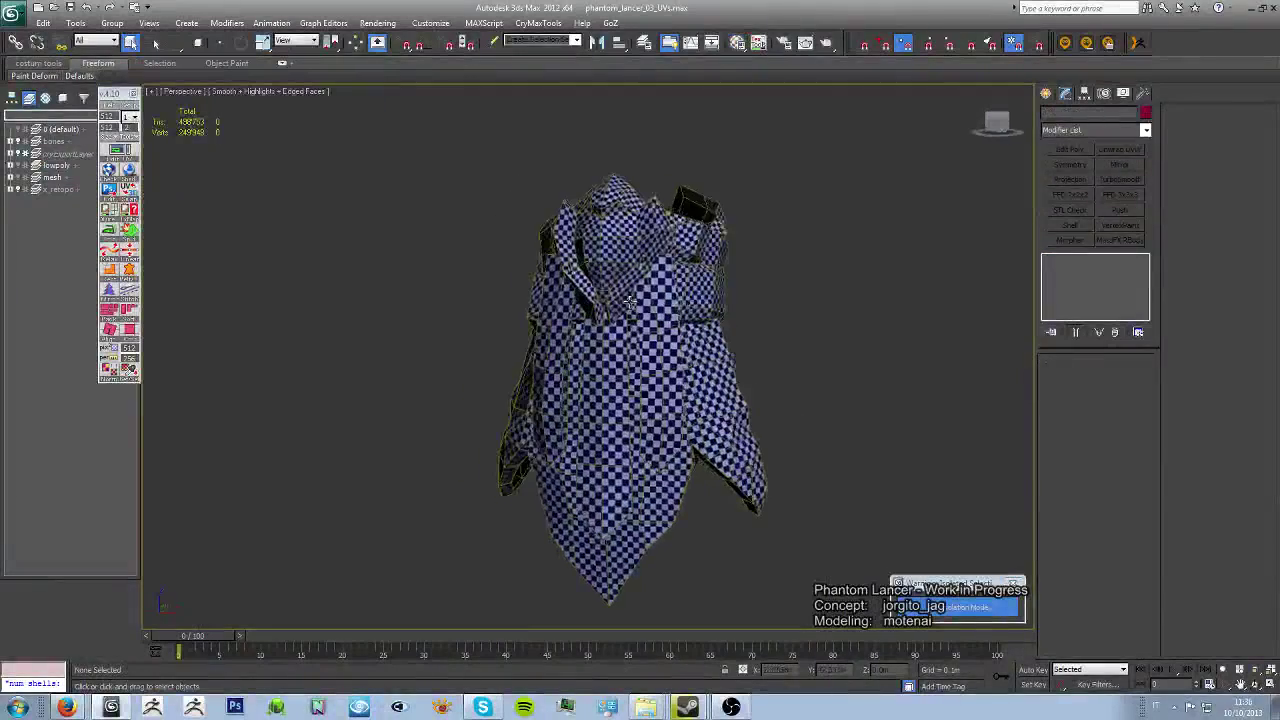
{"action": "mouse_move", "coordinate": [640, 380]}
{"action": "middle_mouse_down", "text": "alt"}
{"action": "mouse_move", "coordinate": [720, 380]}
{"action": "mouse_move", "coordinate": [653, 564]}
{"action": "middle_mouse_up", "text": "alt"}
{"action": "left_click", "coordinate": [120, 149]}
{"action": "left_click", "coordinate": [220, 195]}
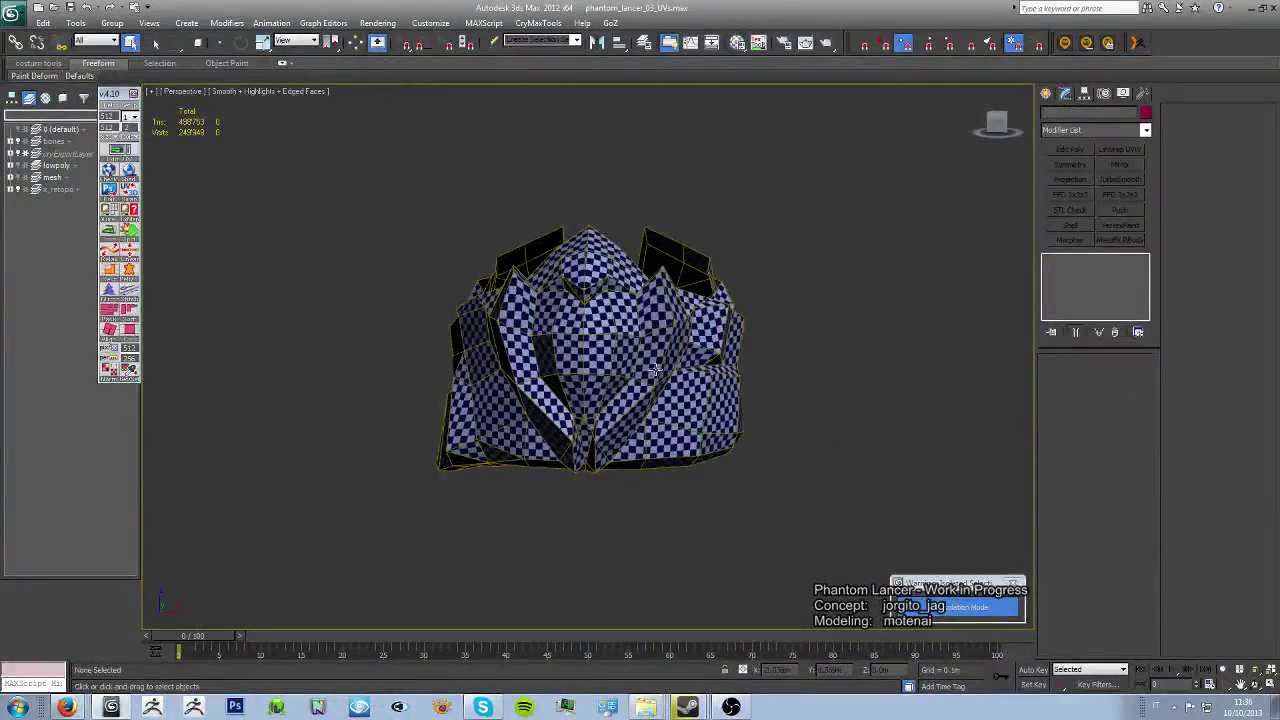
Step: Collapse the skirt piece's Unwrap UVW into a plain editable poly
{"action": "left_click", "coordinate": [120, 149]}
{"action": "left_click", "coordinate": [190, 246]}
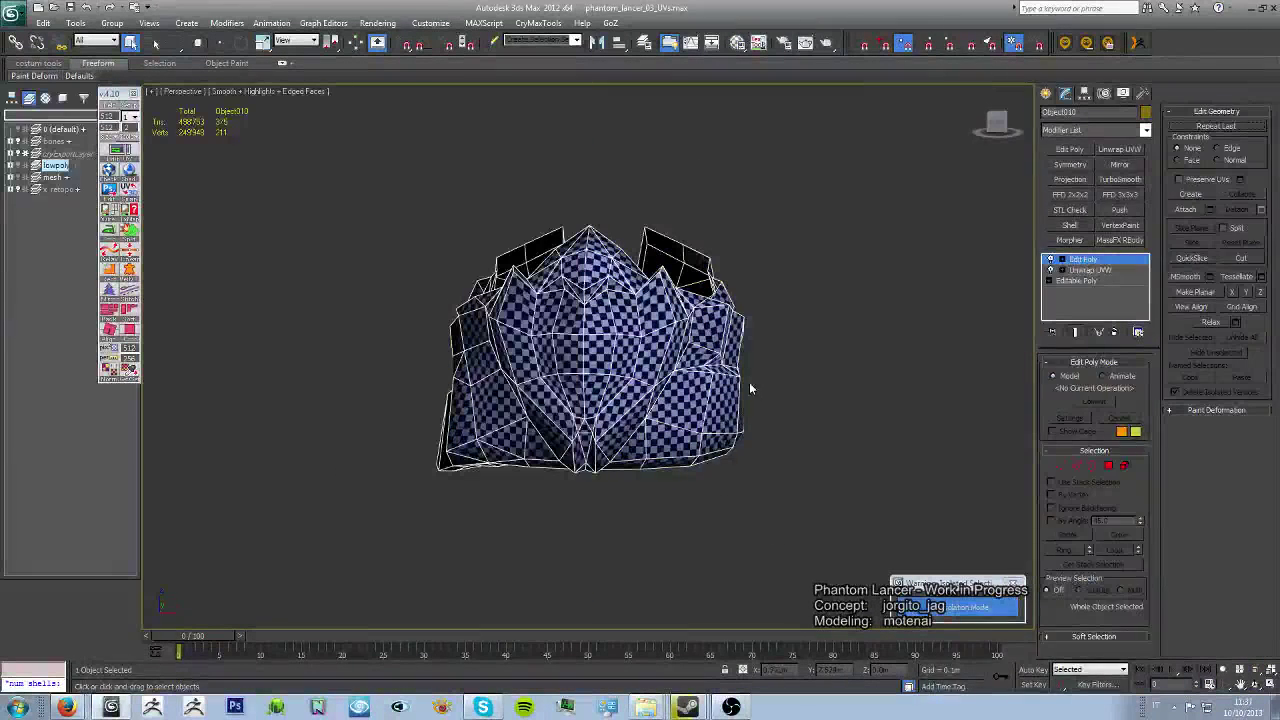
{"action": "right_click", "coordinate": [1080, 262]}
{"action": "left_click", "coordinate": [1095, 280]}
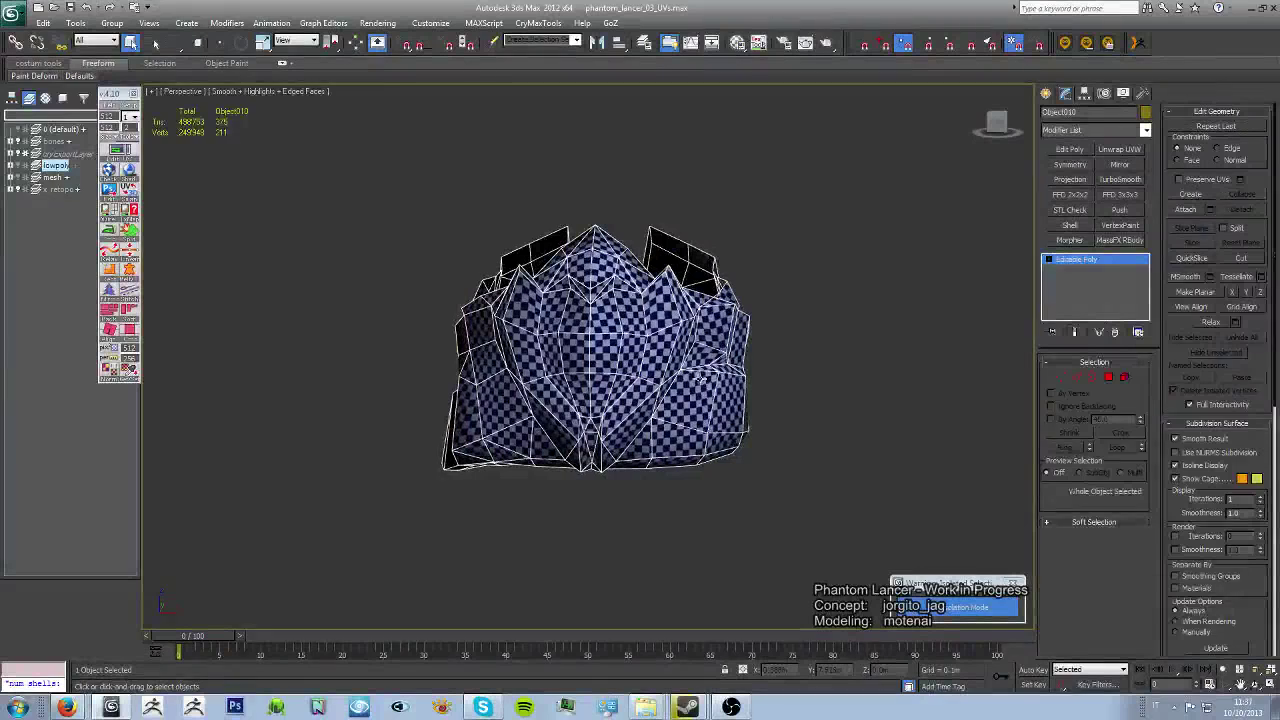
Step: Turn off the checker preview and edged faces, then orbit to face the piece head-on
{"action": "key", "text": "m"}
{"action": "left_click", "coordinate": [312, 252]}
{"action": "key", "text": "F4"}
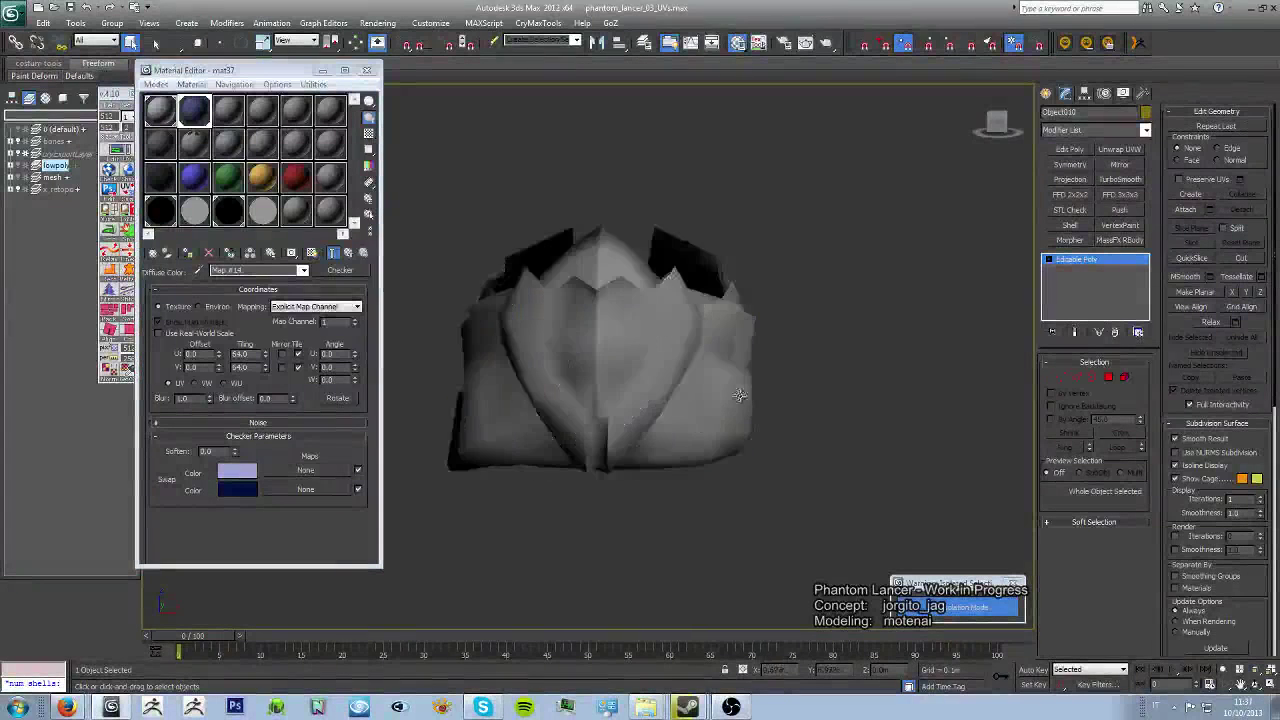
{"action": "mouse_move", "coordinate": [739, 395]}
{"action": "middle_mouse_down", "text": "alt"}
{"action": "mouse_move", "coordinate": [754, 345]}
{"action": "mouse_move", "coordinate": [706, 365]}
{"action": "middle_mouse_up", "text": "alt"}
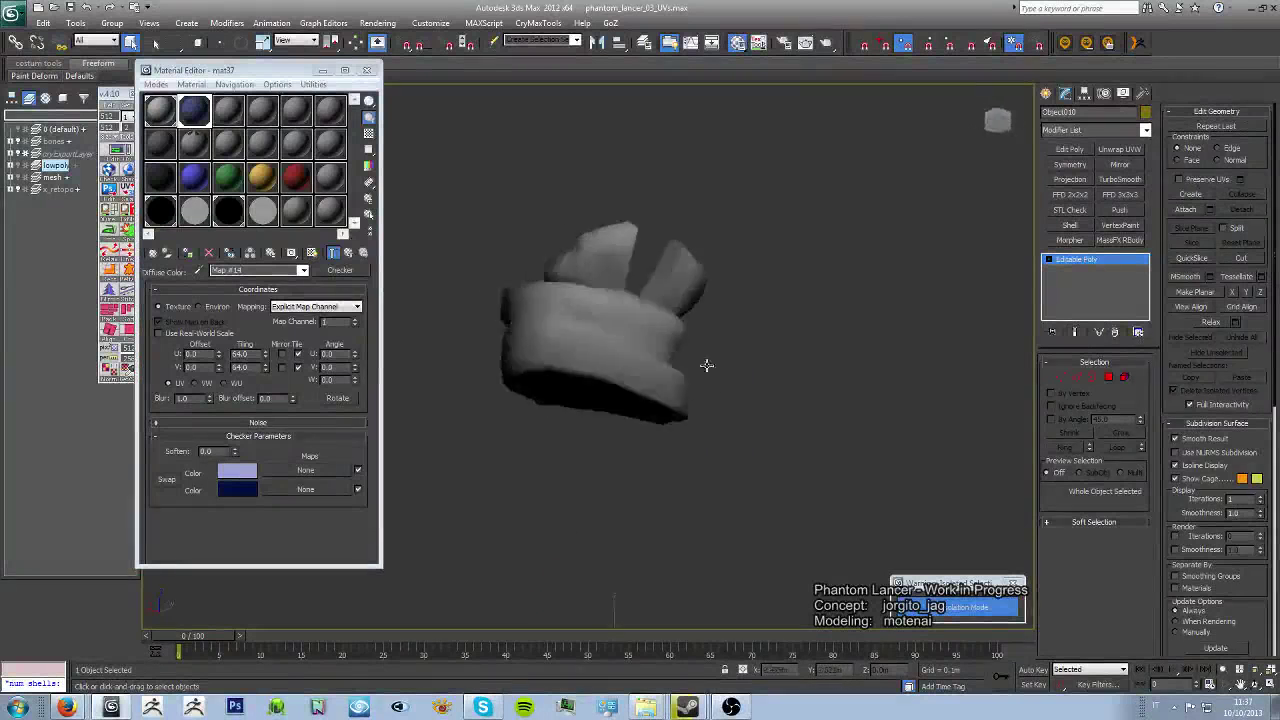
{"action": "scroll", "coordinate": [612, 393], "scroll_direction": "down", "scroll_amount": 5}
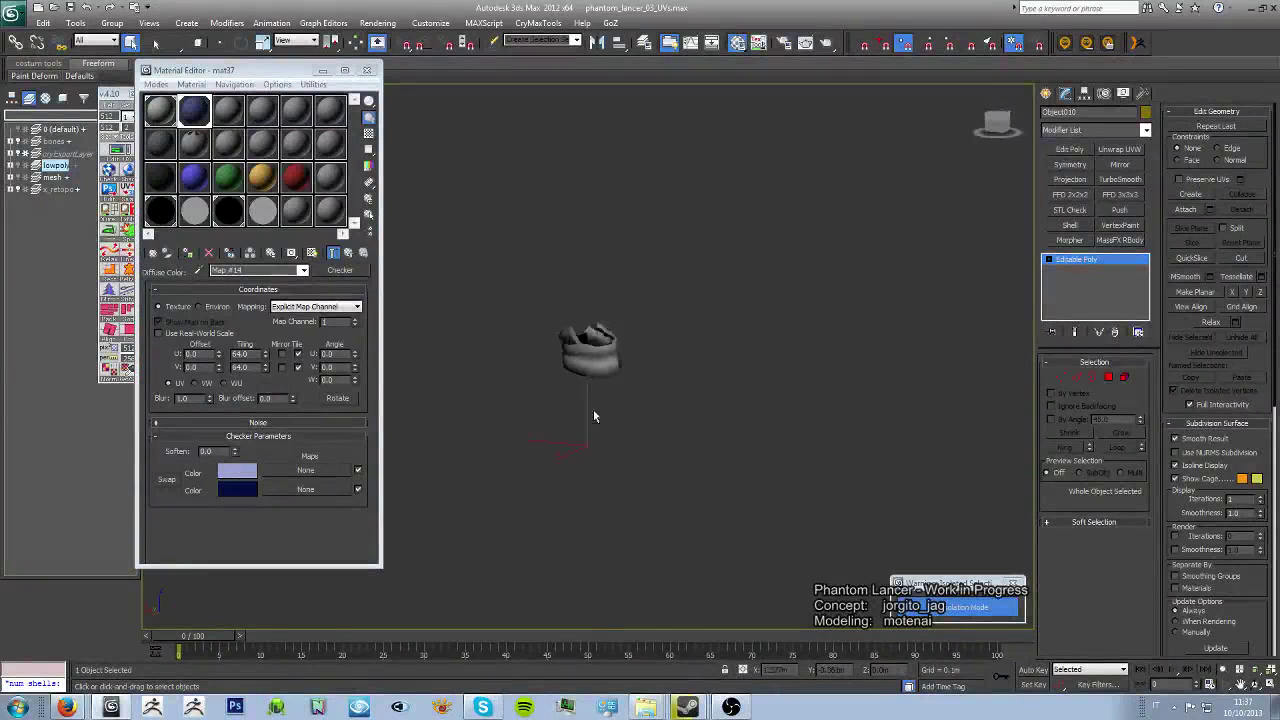
{"action": "scroll", "coordinate": [589, 363], "scroll_direction": "up", "scroll_amount": 4}
{"action": "scroll", "coordinate": [609, 363], "scroll_direction": "up", "scroll_amount": 5}
{"action": "mouse_move", "coordinate": [609, 363]}
{"action": "middle_mouse_down", "text": "alt"}
{"action": "mouse_move", "coordinate": [612, 400]}
{"action": "mouse_move", "coordinate": [671, 469]}
{"action": "mouse_move", "coordinate": [557, 394]}
{"action": "mouse_move", "coordinate": [516, 408]}
{"action": "mouse_move", "coordinate": [640, 371]}
{"action": "mouse_move", "coordinate": [741, 425]}
{"action": "mouse_move", "coordinate": [573, 410]}
{"action": "middle_mouse_up", "text": "alt"}
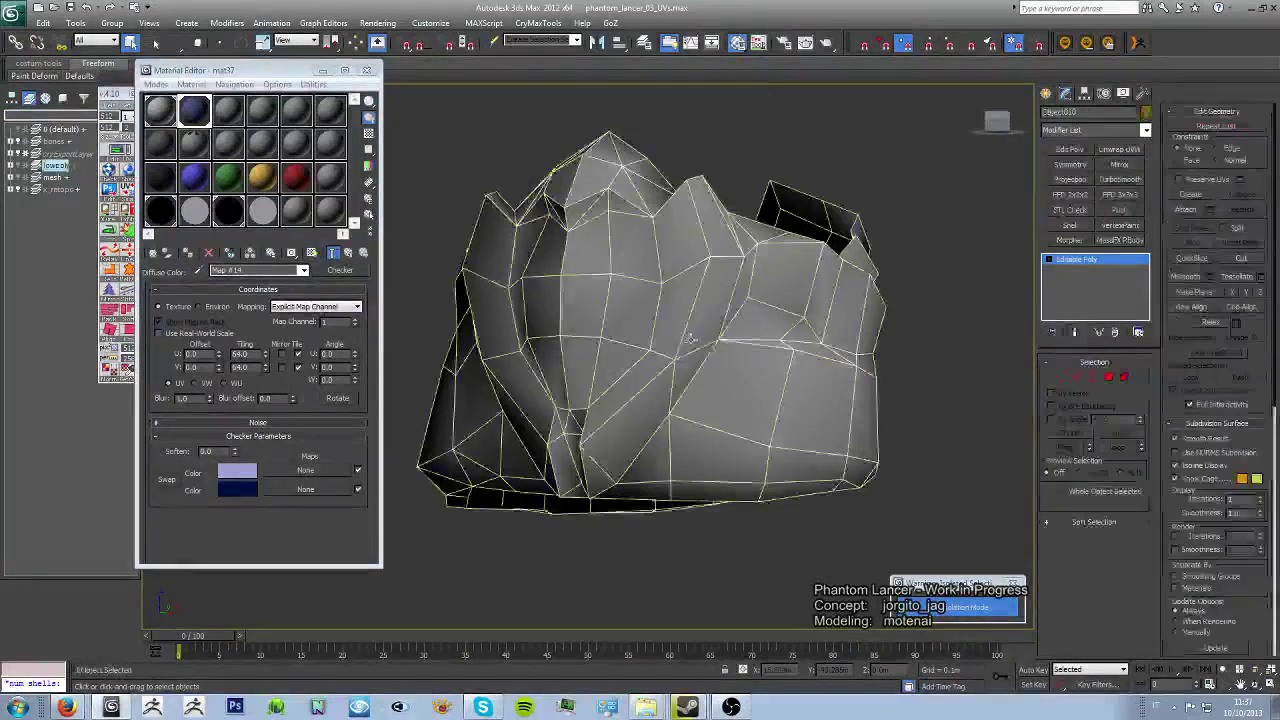
{"action": "middle_click_drag", "start_coordinate": [784, 126], "coordinate": [908, 375], "text": "alt"}
{"action": "key", "text": "4"}
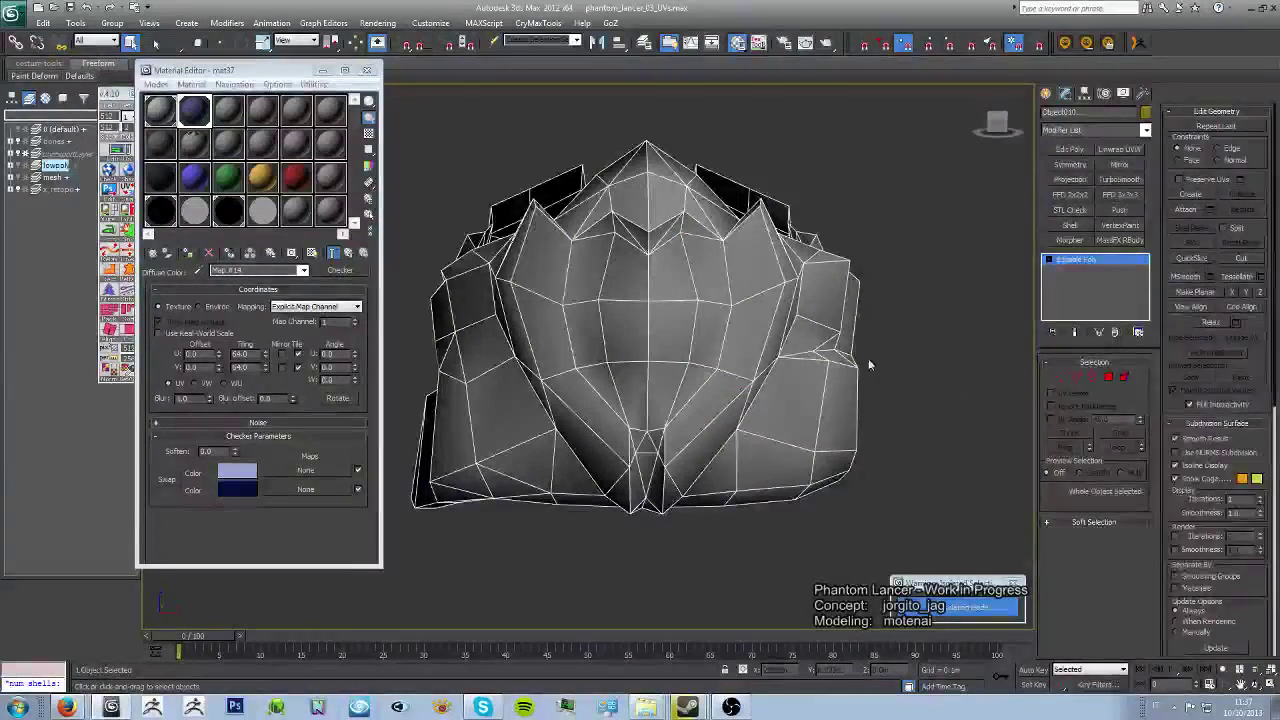
Step: Add Unwrap UVW and select front polygons to locate their UV shells
{"action": "key", "text": "u"}
{"action": "left_click", "coordinate": [1094, 382]}
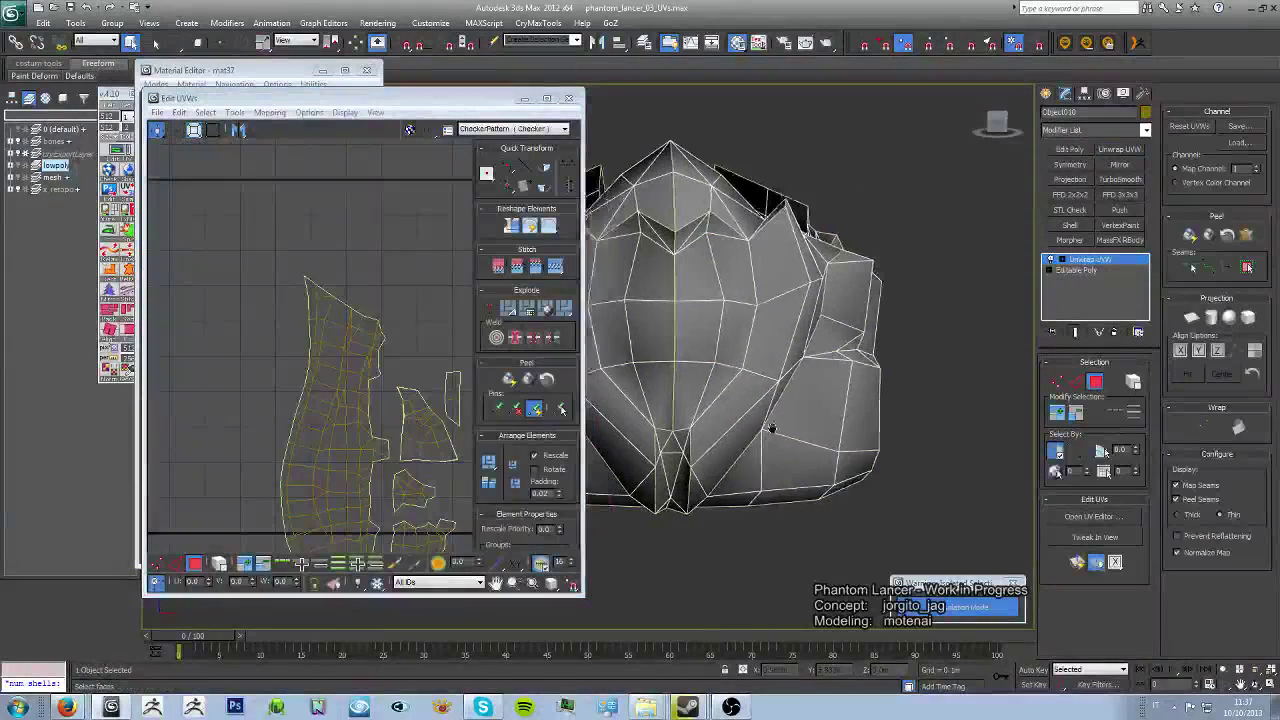
{"action": "middle_click_drag", "start_coordinate": [760, 380], "coordinate": [735, 385], "text": "alt"}
{"action": "left_click", "coordinate": [733, 388]}
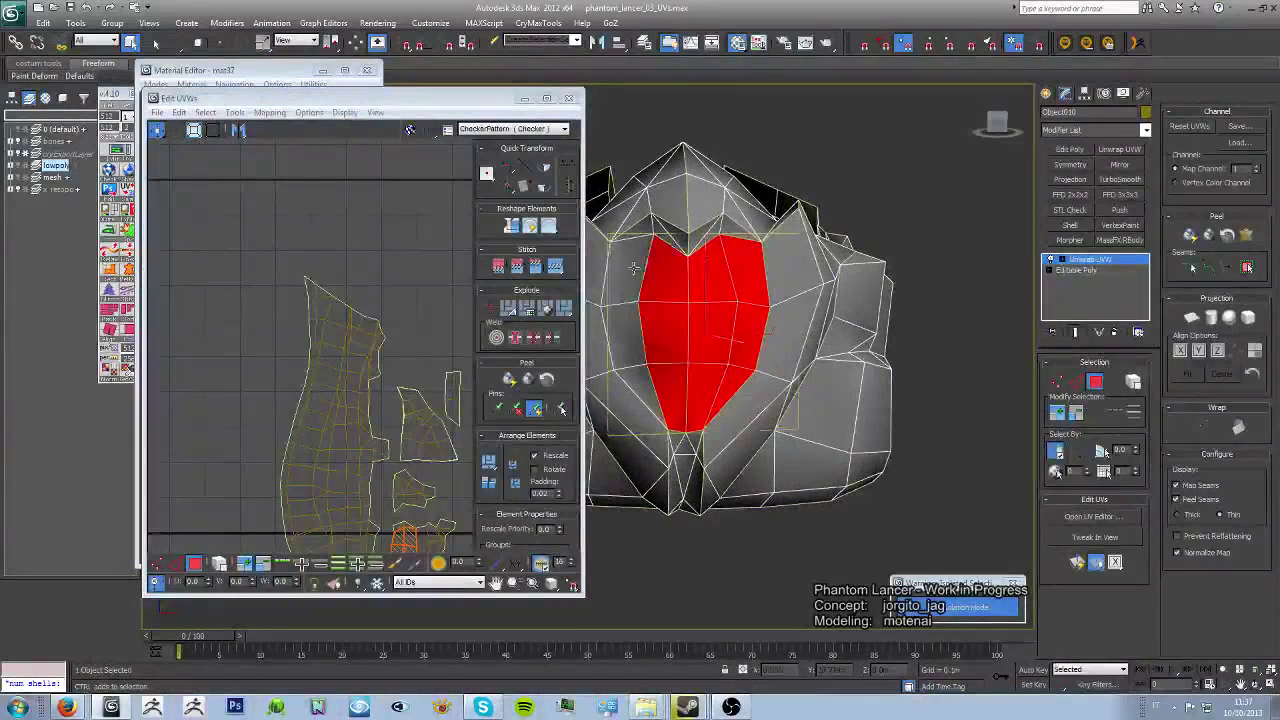
{"action": "scroll", "coordinate": [343, 423], "scroll_direction": "up", "scroll_amount": 3}
{"action": "mouse_move", "coordinate": [394, 414]}
{"action": "middle_mouse_down"}
{"action": "mouse_move", "coordinate": [380, 337]}
{"action": "mouse_move", "coordinate": [380, 360]}
{"action": "middle_mouse_up"}
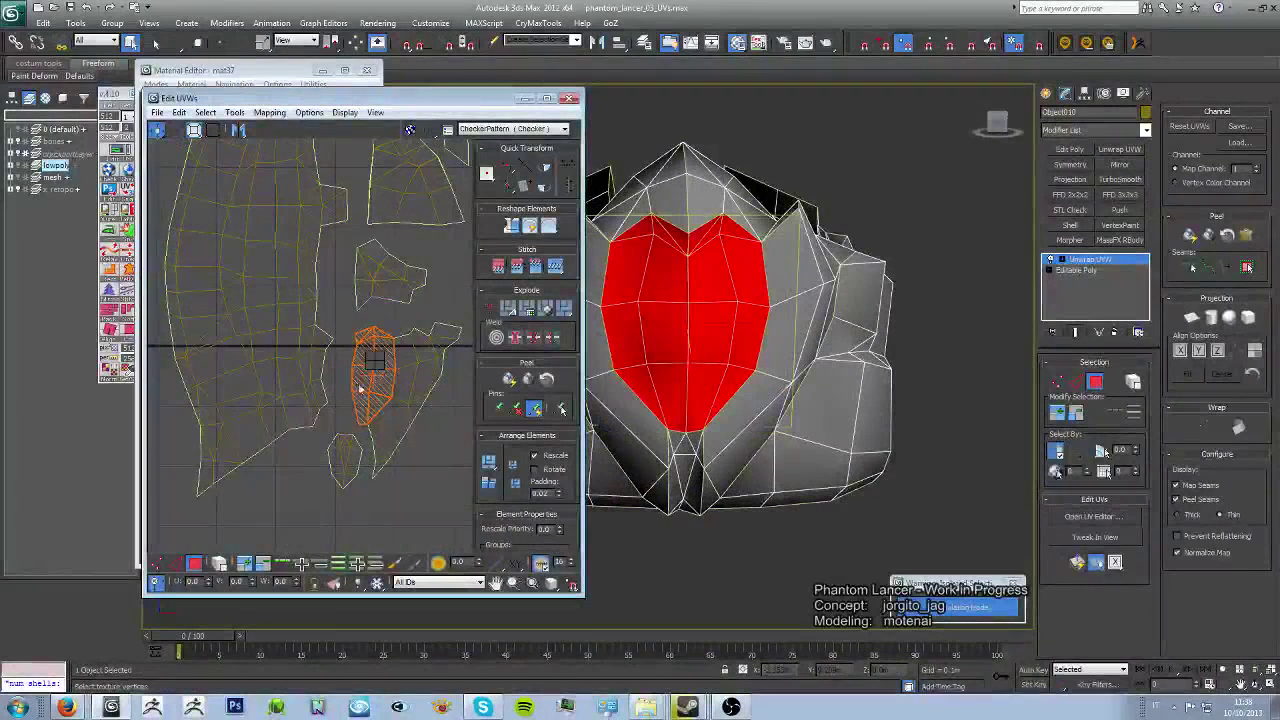
{"action": "middle_click_drag", "start_coordinate": [424, 490], "coordinate": [354, 357]}
{"action": "left_click", "coordinate": [363, 352]}
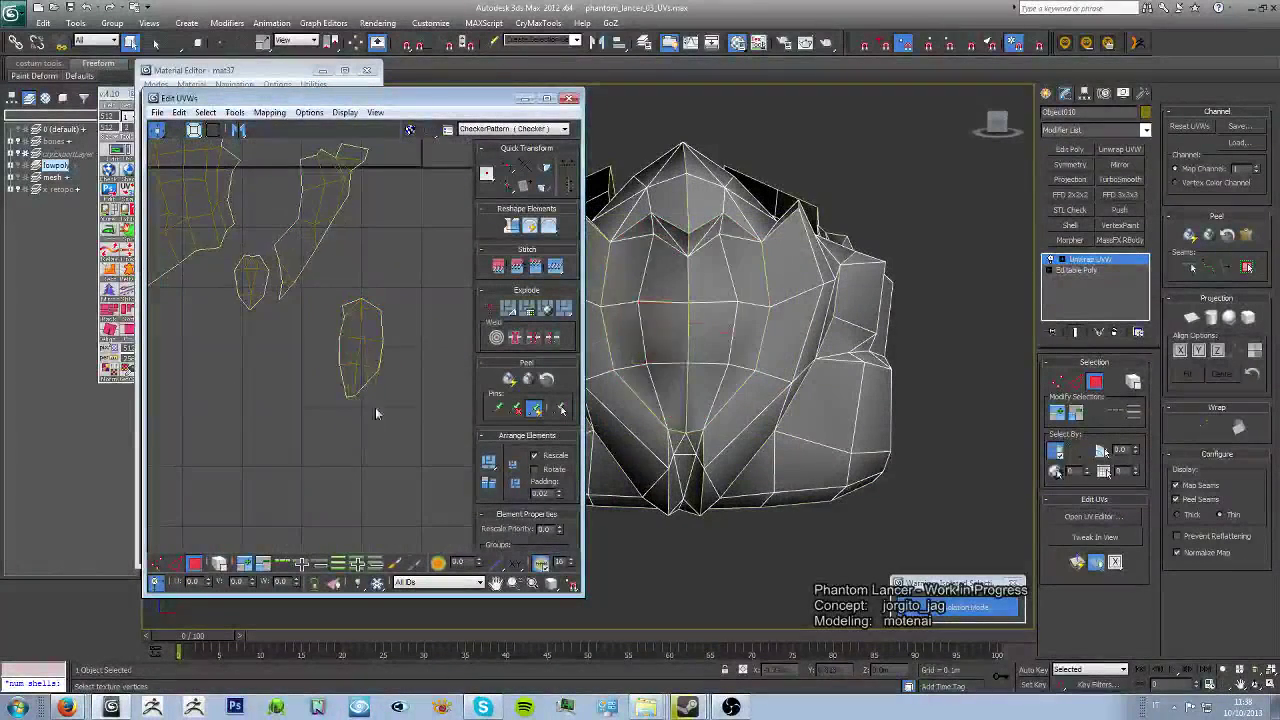
{"action": "left_click", "coordinate": [284, 411]}
{"action": "left_click", "coordinate": [341, 340], "text": "ctrl"}
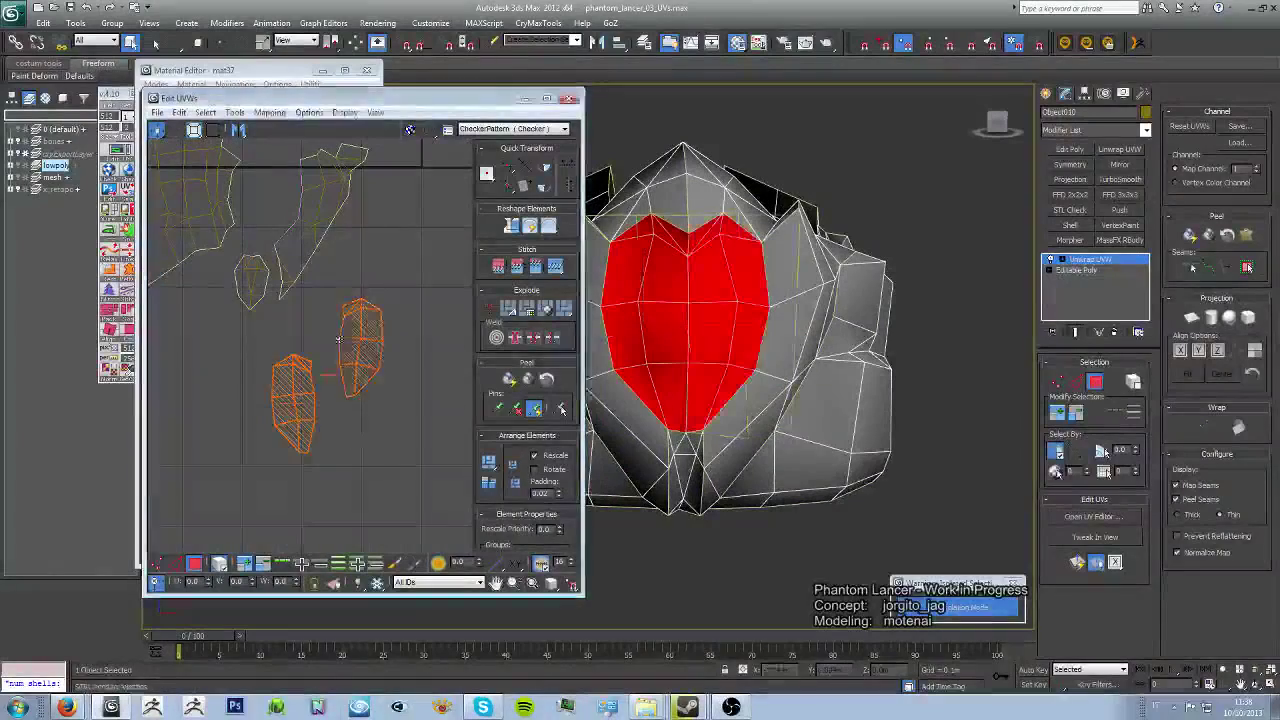
{"action": "scroll", "coordinate": [253, 388], "scroll_direction": "down", "scroll_amount": 3}
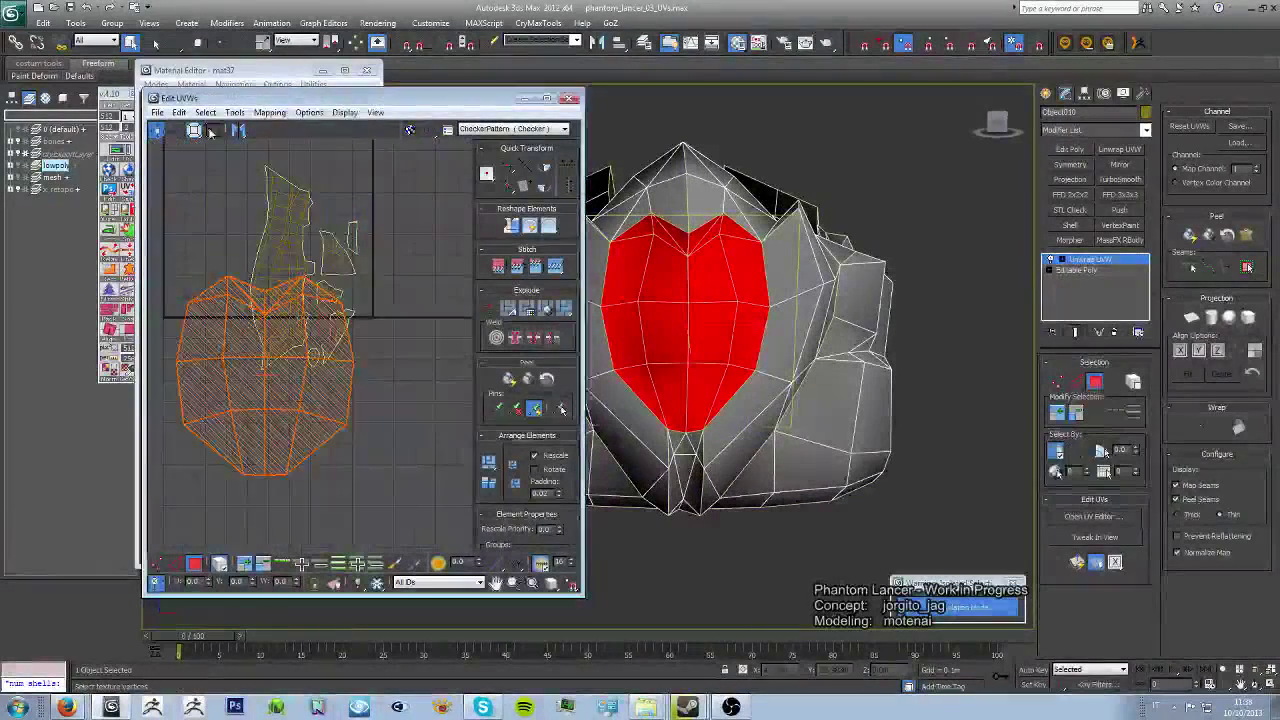
{"action": "scroll", "coordinate": [260, 380], "scroll_direction": "up", "scroll_amount": 3}
{"action": "left_click", "coordinate": [400, 470]}
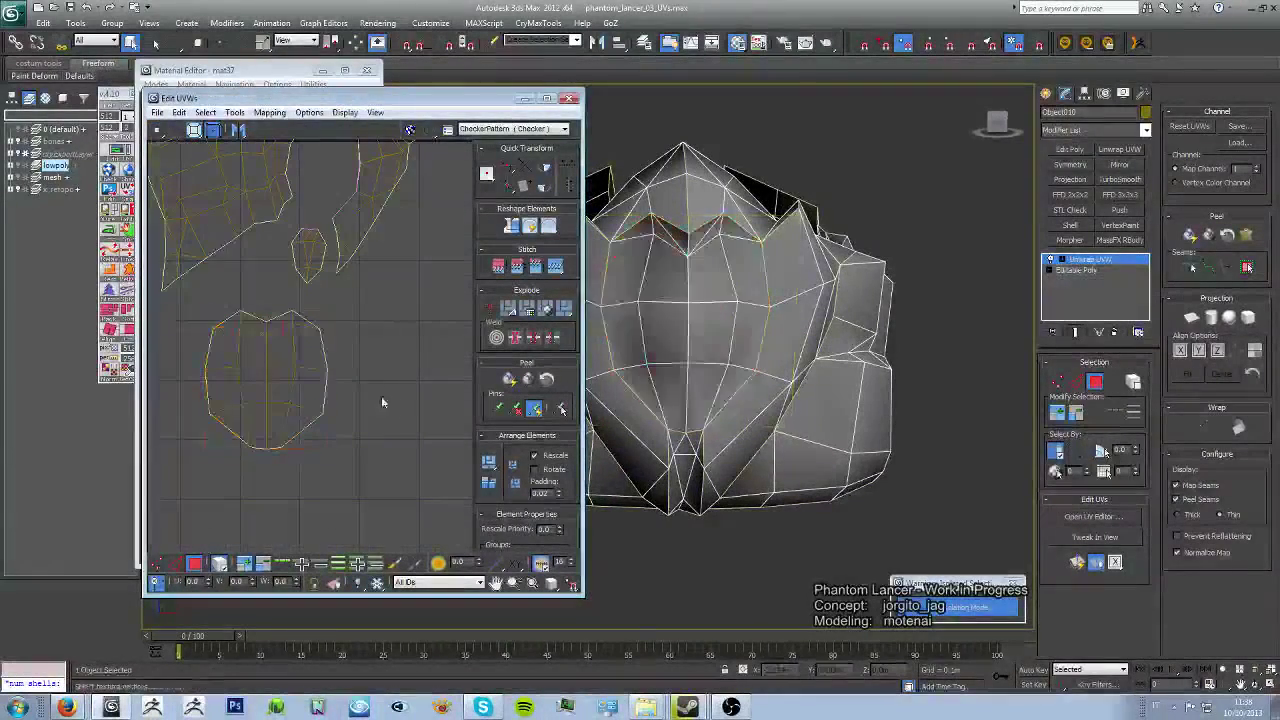
Step: Show the checker material on the mesh and move the heart-shaped UV element up and right
{"action": "middle_click_drag", "start_coordinate": [700, 380], "coordinate": [748, 380], "text": "alt"}
{"action": "scroll", "coordinate": [748, 380], "scroll_direction": "up", "scroll_amount": 2}
{"action": "scroll", "coordinate": [748, 380], "scroll_direction": "up", "scroll_amount": 2}
{"action": "scroll", "coordinate": [748, 380], "scroll_direction": "up", "scroll_amount": 2}
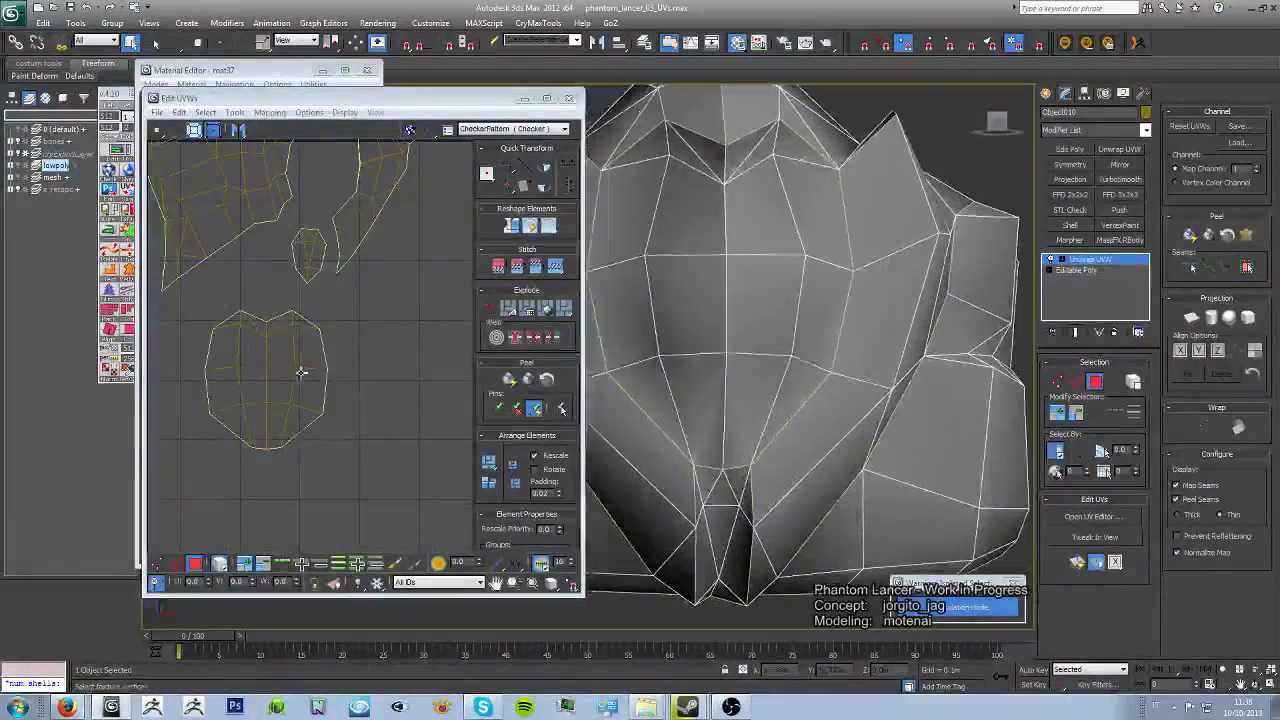
{"action": "left_click", "coordinate": [306, 371]}
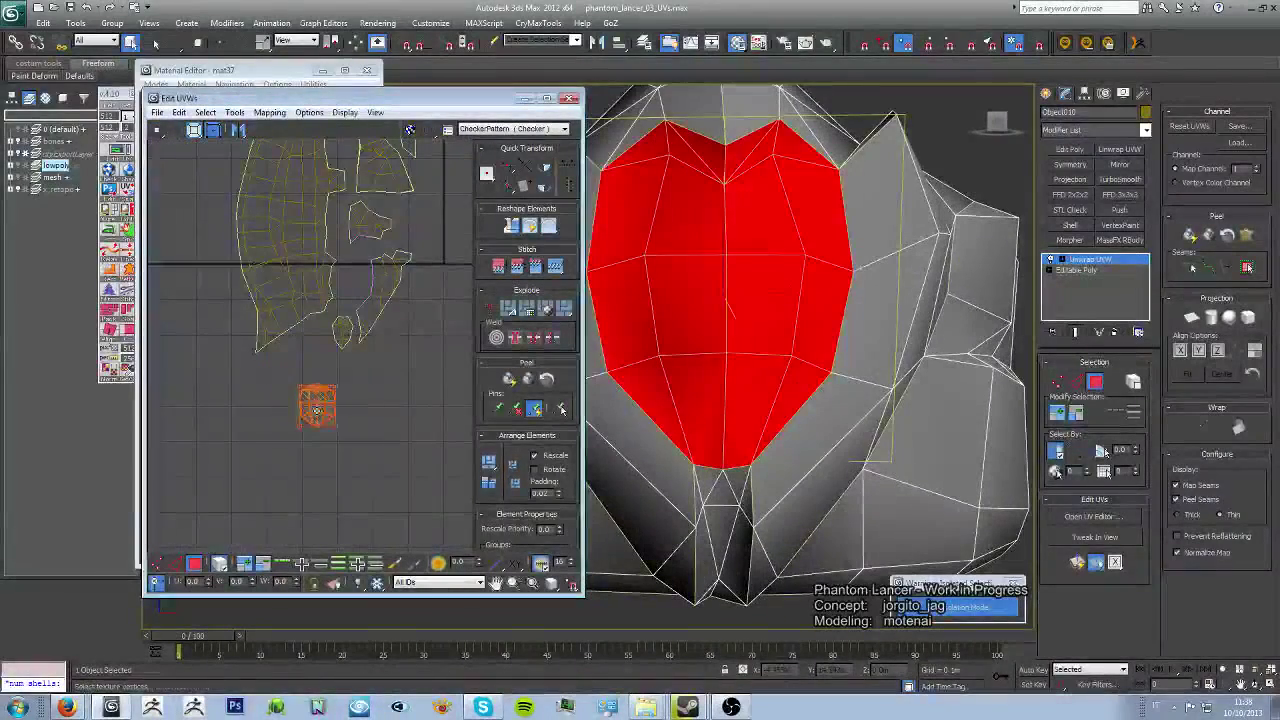
{"action": "left_click", "coordinate": [370, 407]}
{"action": "key", "text": "m"}
{"action": "left_click", "coordinate": [192, 253]}
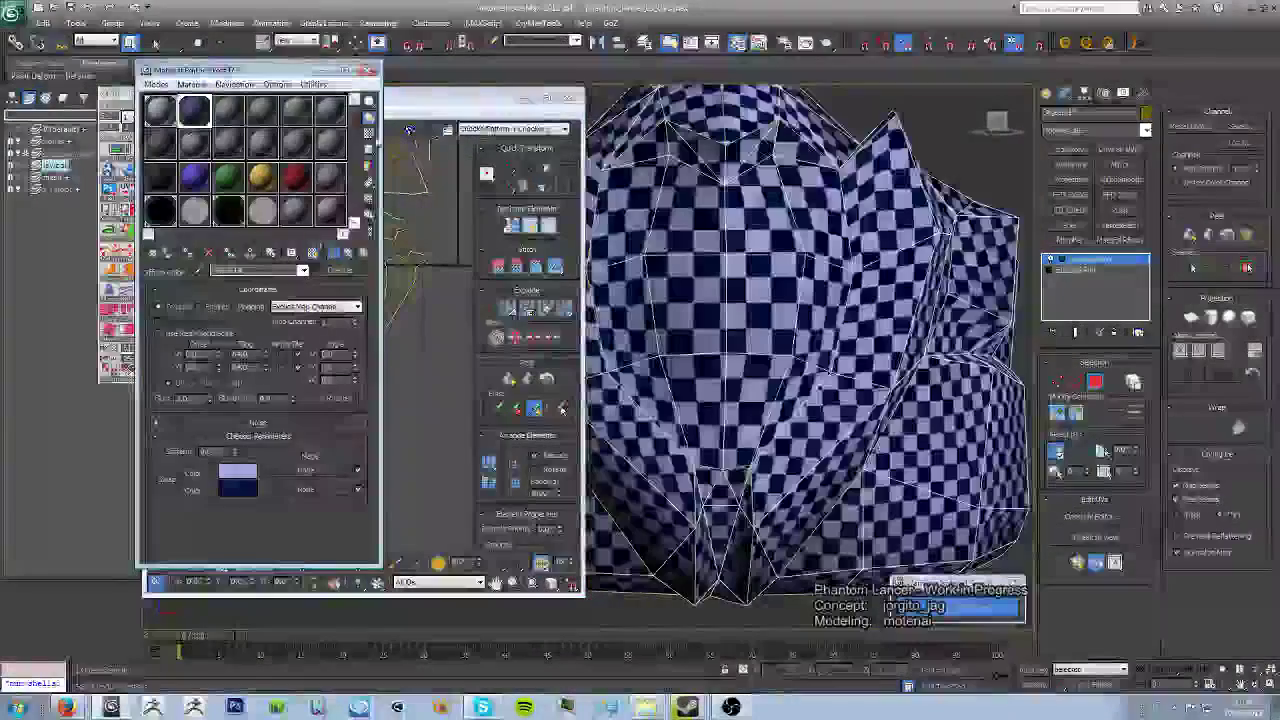
{"action": "left_click", "coordinate": [430, 470]}
{"action": "mouse_move", "coordinate": [262, 328]}
{"action": "left_mouse_down"}
{"action": "mouse_move", "coordinate": [352, 422]}
{"action": "mouse_move", "coordinate": [390, 362]}
{"action": "left_mouse_up"}
{"action": "left_click", "coordinate": [351, 422]}
{"action": "scroll", "coordinate": [351, 422], "scroll_direction": "down", "scroll_amount": 3}
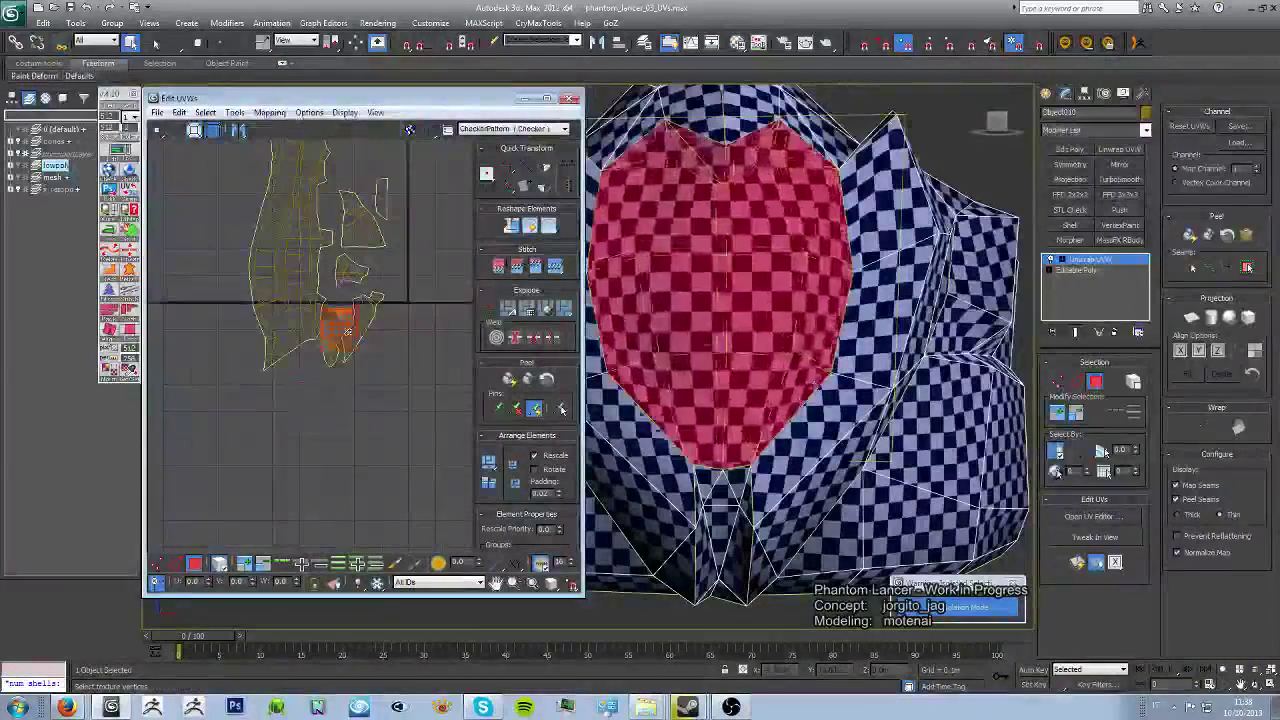
{"action": "left_click", "coordinate": [420, 430]}
{"action": "scroll", "coordinate": [757, 395], "scroll_direction": "down", "scroll_amount": 3}
Step: Orbit around the ring and select faces inside it and on its left side
{"action": "mouse_move", "coordinate": [740, 400]}
{"action": "middle_mouse_down", "text": "alt"}
{"action": "mouse_move", "coordinate": [768, 387]}
{"action": "mouse_move", "coordinate": [782, 407]}
{"action": "middle_mouse_up", "text": "alt"}
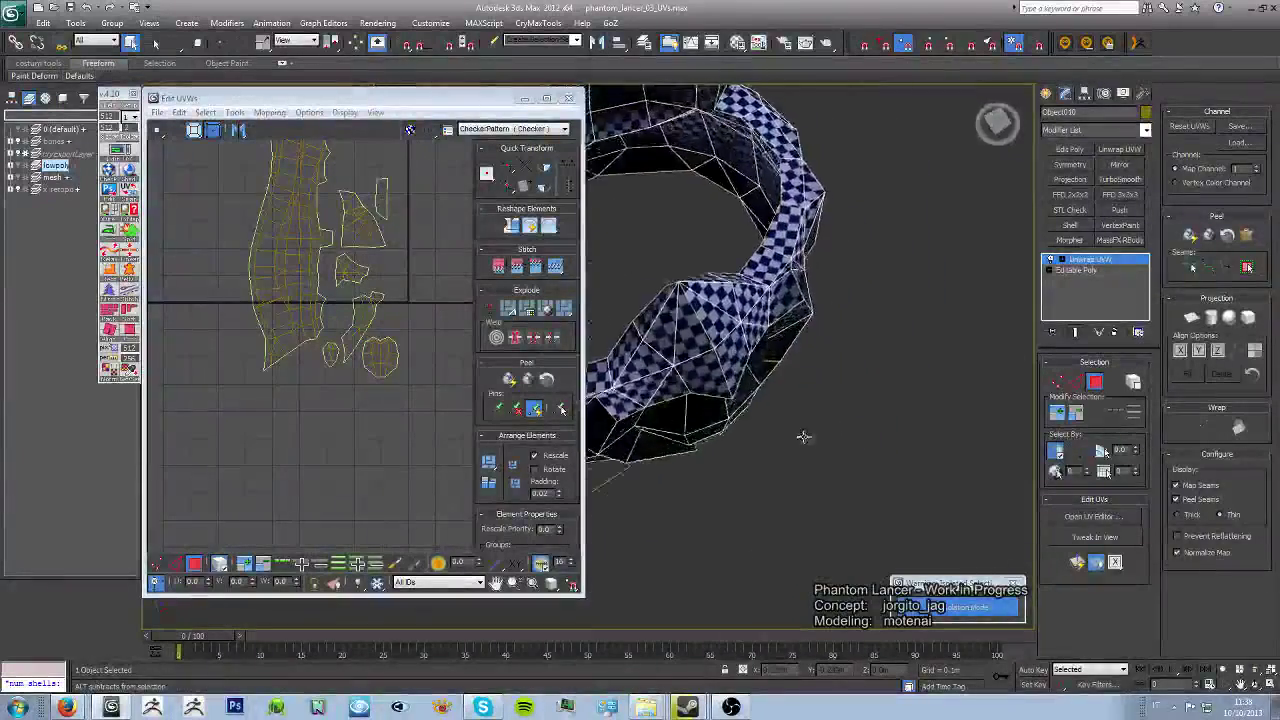
{"action": "middle_click_drag", "start_coordinate": [782, 408], "coordinate": [790, 400], "text": "alt"}
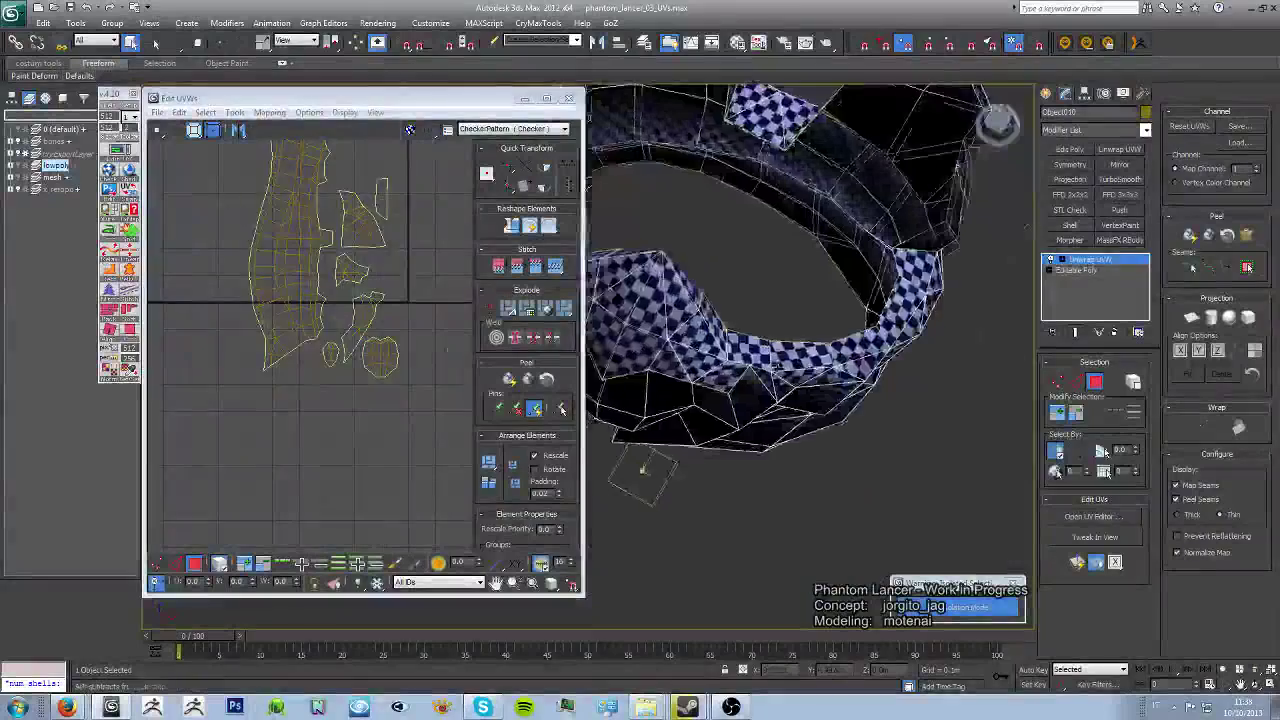
{"action": "scroll", "coordinate": [408, 352], "scroll_direction": "up", "scroll_amount": 4}
{"action": "scroll", "coordinate": [408, 352], "scroll_direction": "down", "scroll_amount": 3}
{"action": "scroll", "coordinate": [848, 355], "scroll_direction": "up", "scroll_amount": 5}
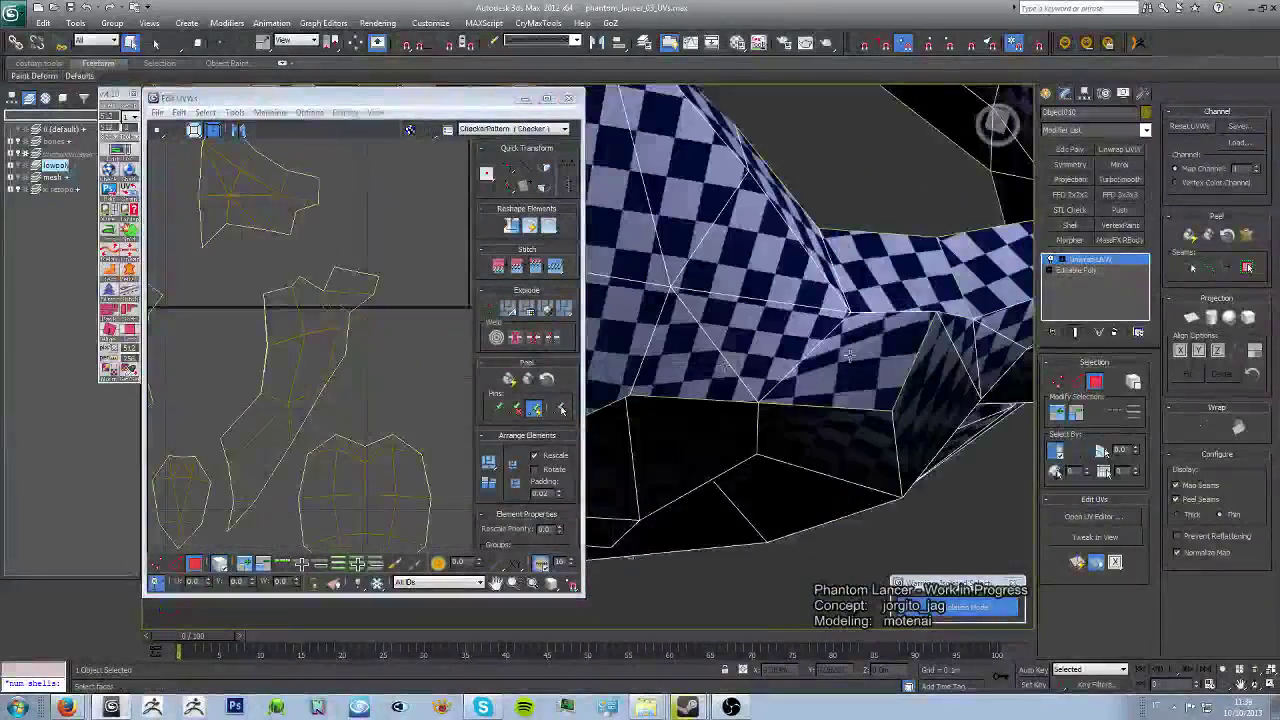
{"action": "left_click", "coordinate": [780, 360]}
{"action": "middle_click_drag", "start_coordinate": [790, 355], "coordinate": [803, 349], "text": "alt"}
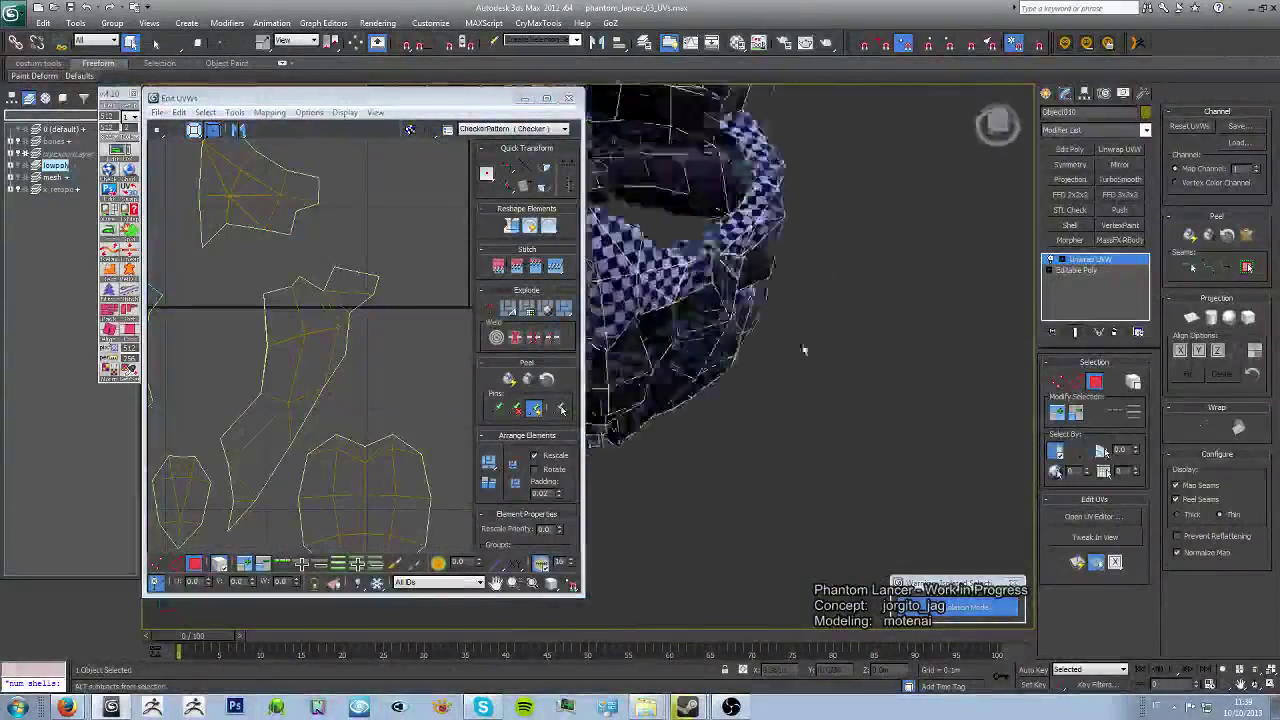
{"action": "mouse_move", "coordinate": [772, 290]}
{"action": "middle_mouse_down", "text": "alt"}
{"action": "mouse_move", "coordinate": [634, 503]}
{"action": "mouse_move", "coordinate": [848, 330]}
{"action": "middle_mouse_up", "text": "alt"}
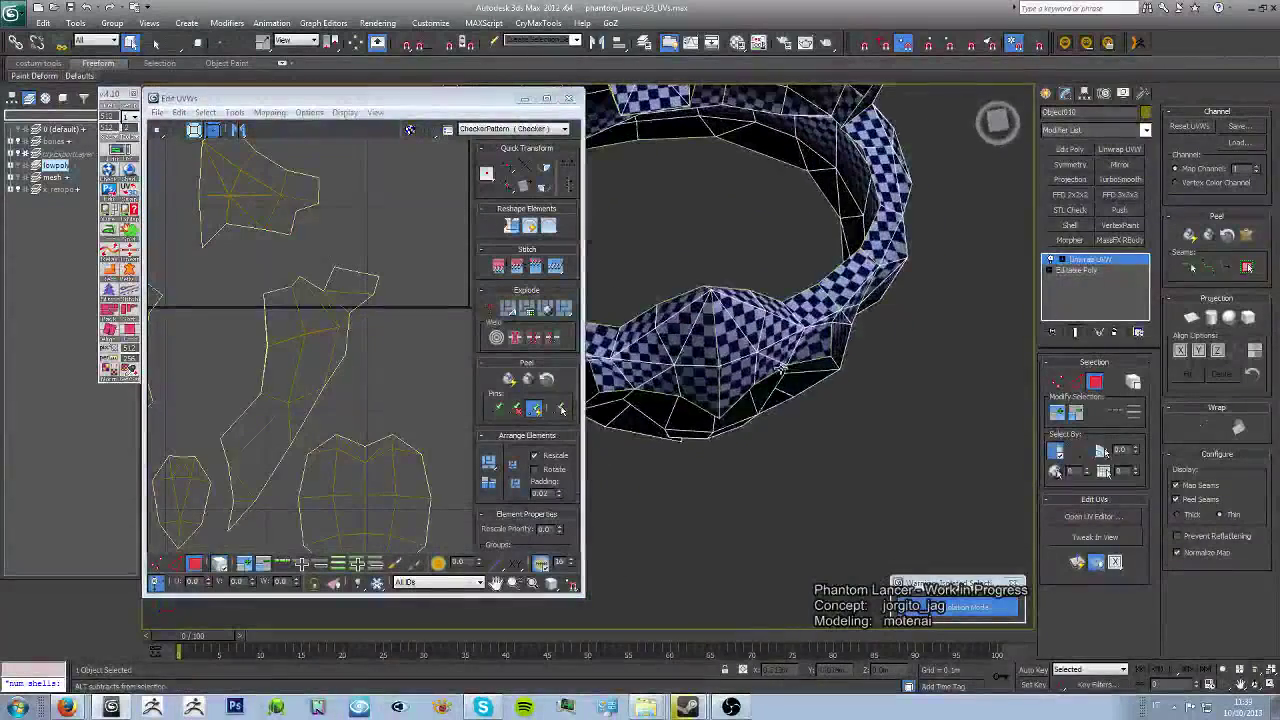
{"action": "left_click", "coordinate": [848, 330]}
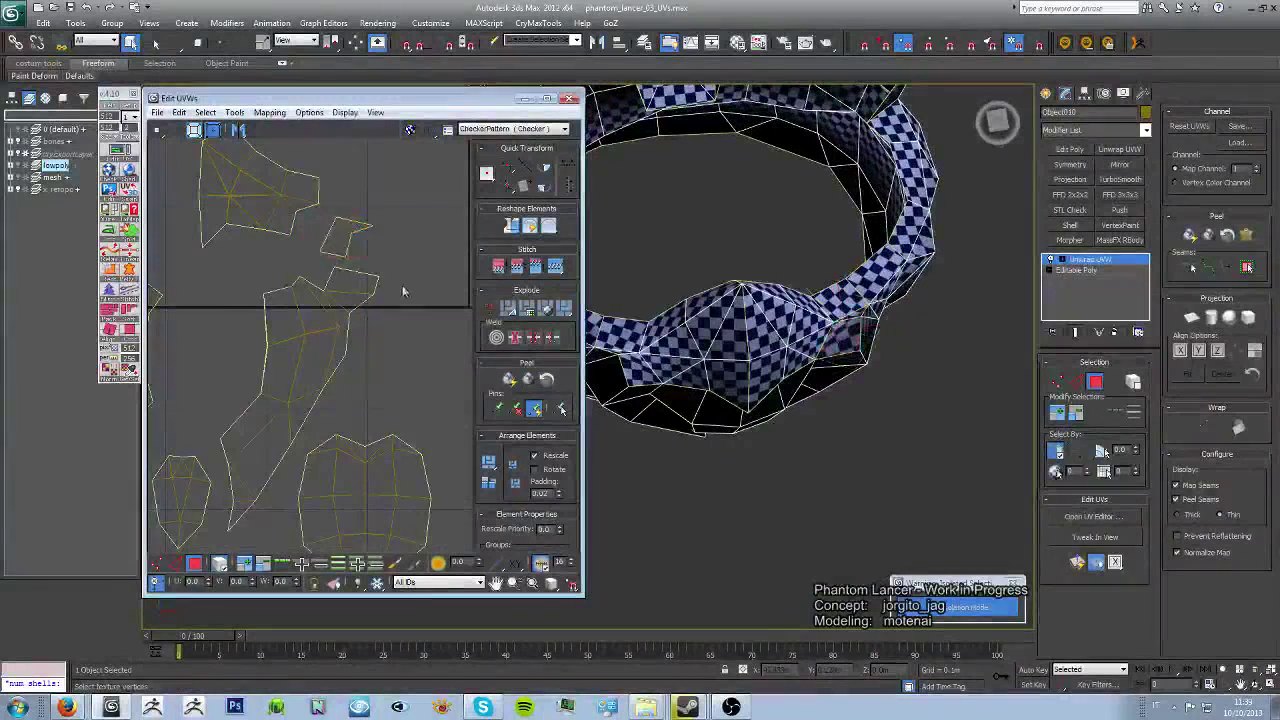
{"action": "scroll", "coordinate": [327, 302], "scroll_direction": "down", "scroll_amount": 2}
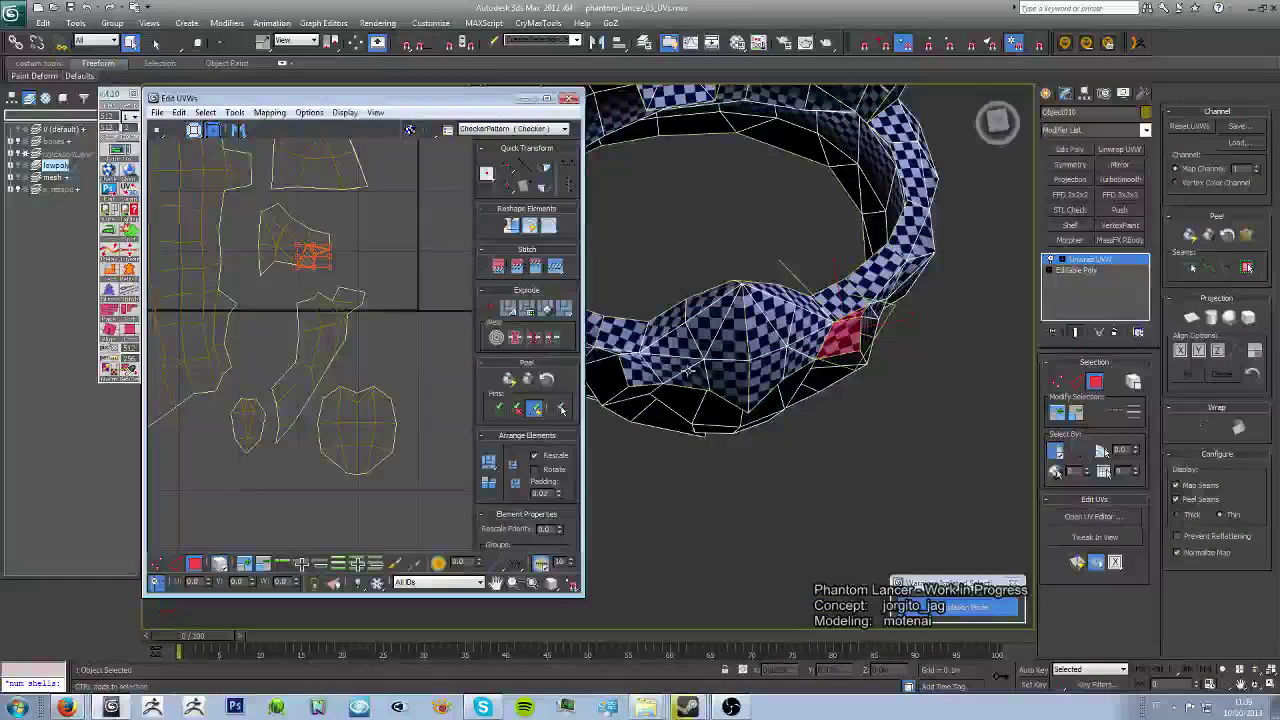
{"action": "left_click", "coordinate": [617, 352], "text": "ctrl"}
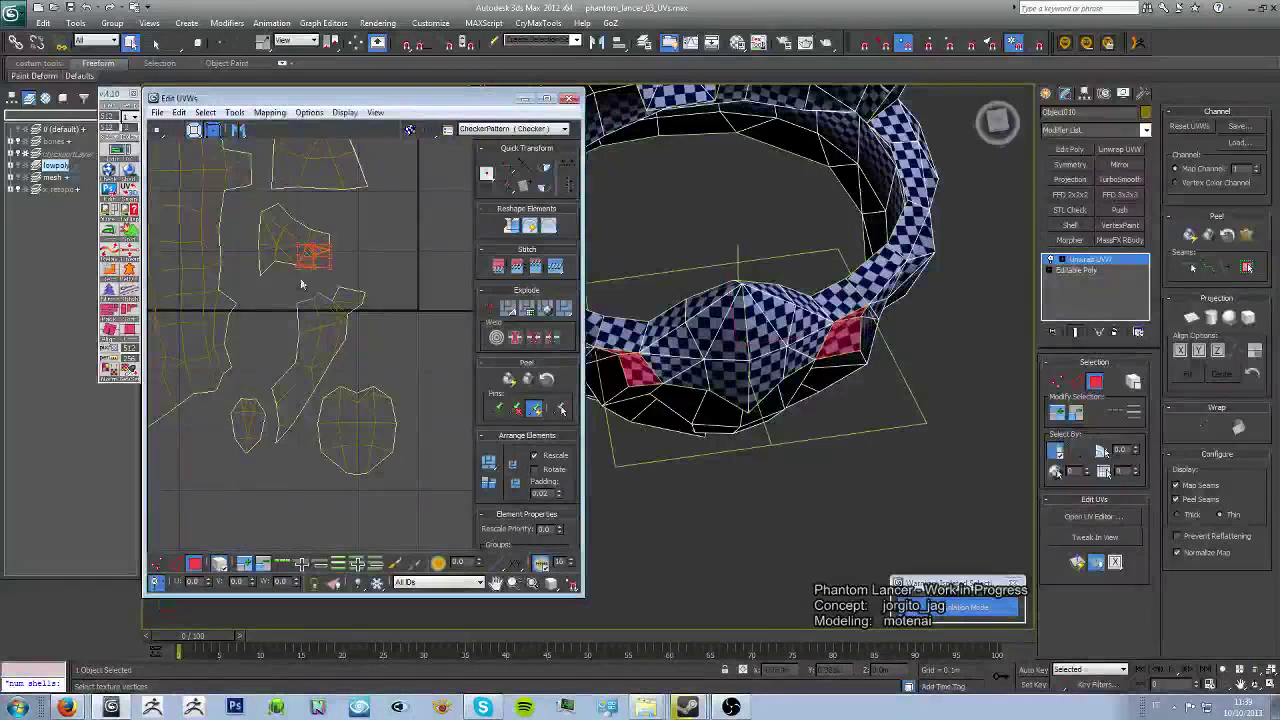
{"action": "scroll", "coordinate": [352, 270], "scroll_direction": "up", "scroll_amount": 2}
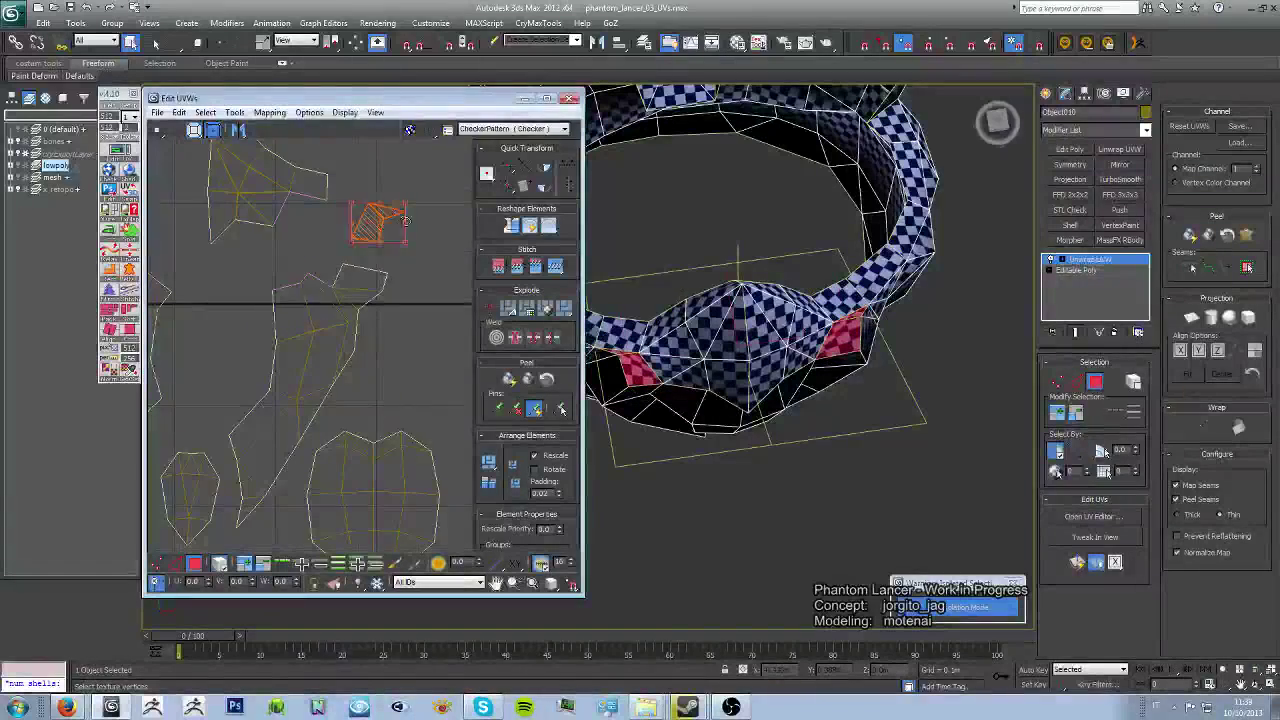
{"action": "scroll", "coordinate": [318, 268], "scroll_direction": "up", "scroll_amount": 1}
{"action": "scroll", "coordinate": [377, 215], "scroll_direction": "up", "scroll_amount": 1}
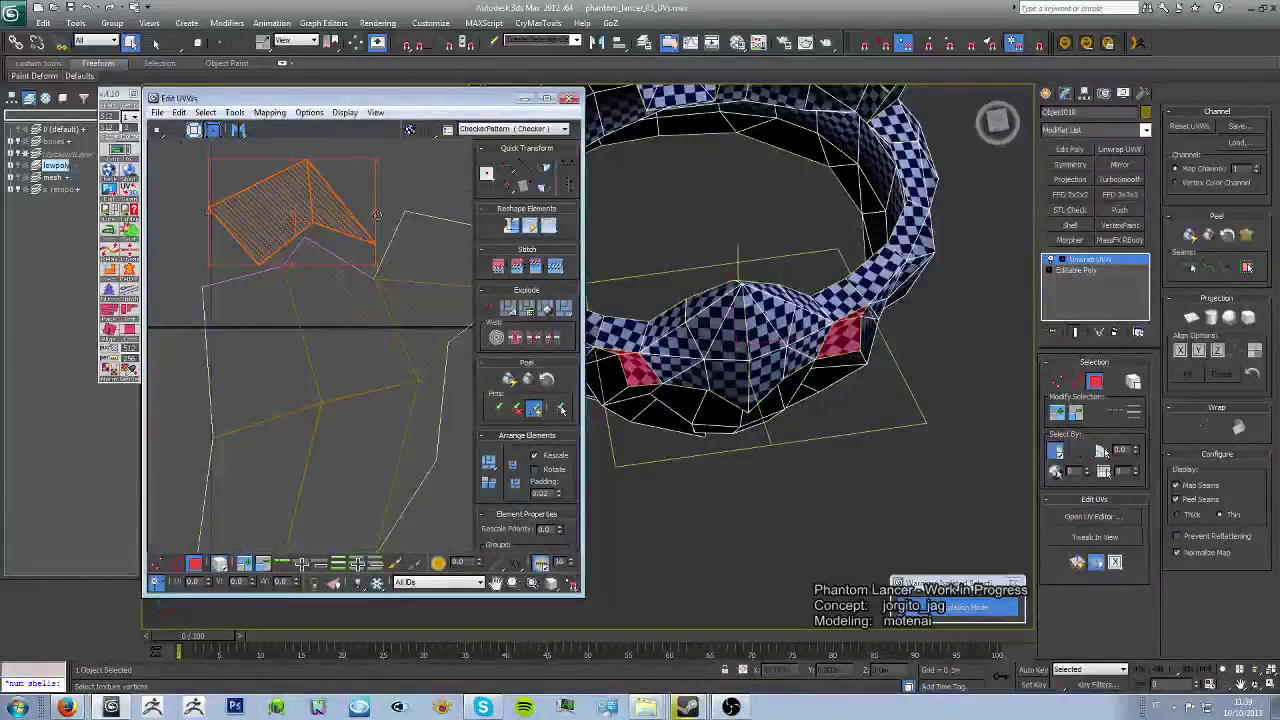
{"action": "mouse_move", "coordinate": [800, 300]}
{"action": "middle_mouse_down", "text": "alt"}
{"action": "mouse_move", "coordinate": [880, 325]}
{"action": "mouse_move", "coordinate": [890, 340]}
{"action": "mouse_move", "coordinate": [868, 347]}
{"action": "mouse_move", "coordinate": [931, 391]}
{"action": "mouse_move", "coordinate": [975, 398]}
{"action": "middle_mouse_up", "text": "alt"}
{"action": "middle_click_drag", "start_coordinate": [307, 117], "coordinate": [337, 197]}
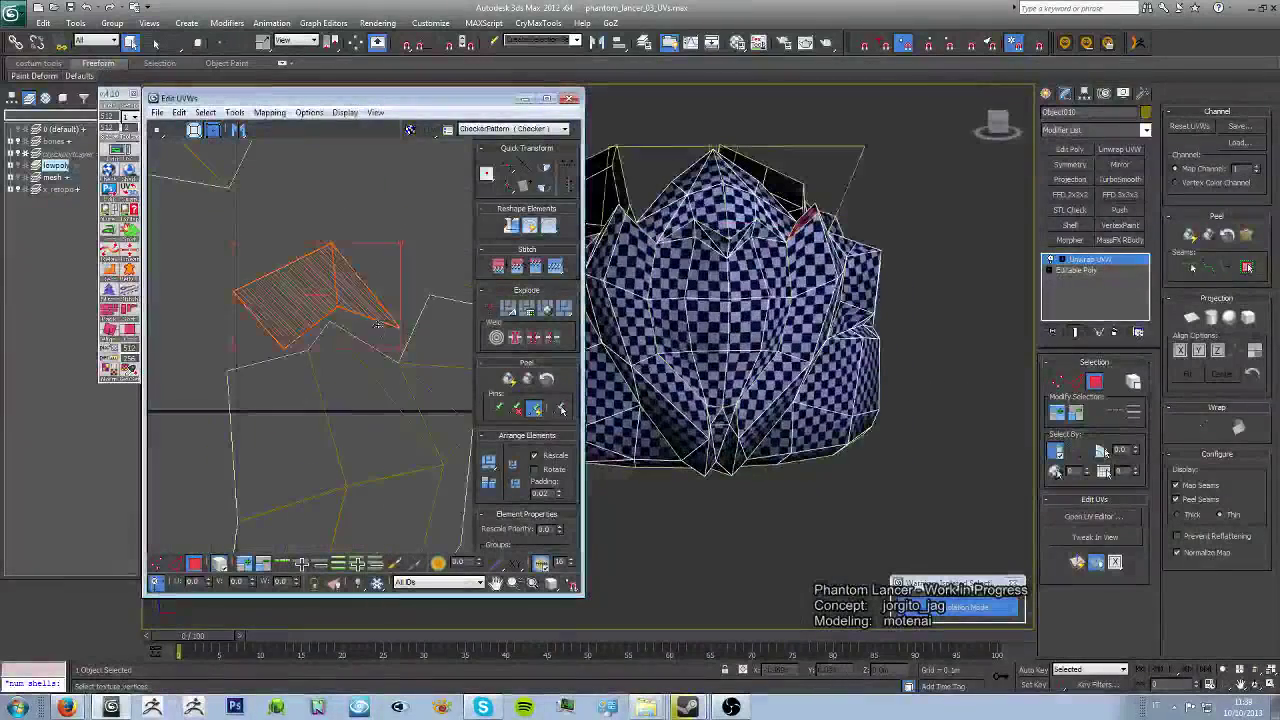
Step: Rotate the small quad UV shell until it is axis-aligned
{"action": "middle_click_drag", "start_coordinate": [350, 250], "coordinate": [372, 228]}
{"action": "left_click", "coordinate": [375, 266]}
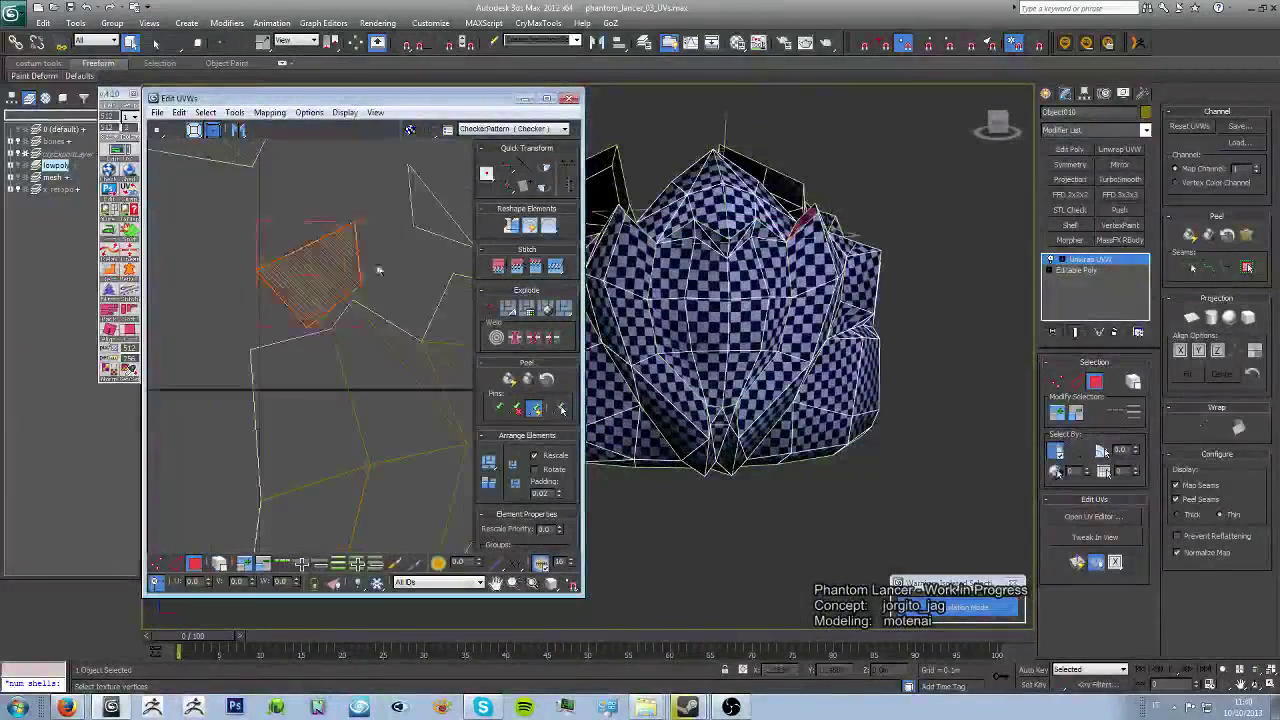
{"action": "left_click_drag", "start_coordinate": [334, 317], "coordinate": [357, 284]}
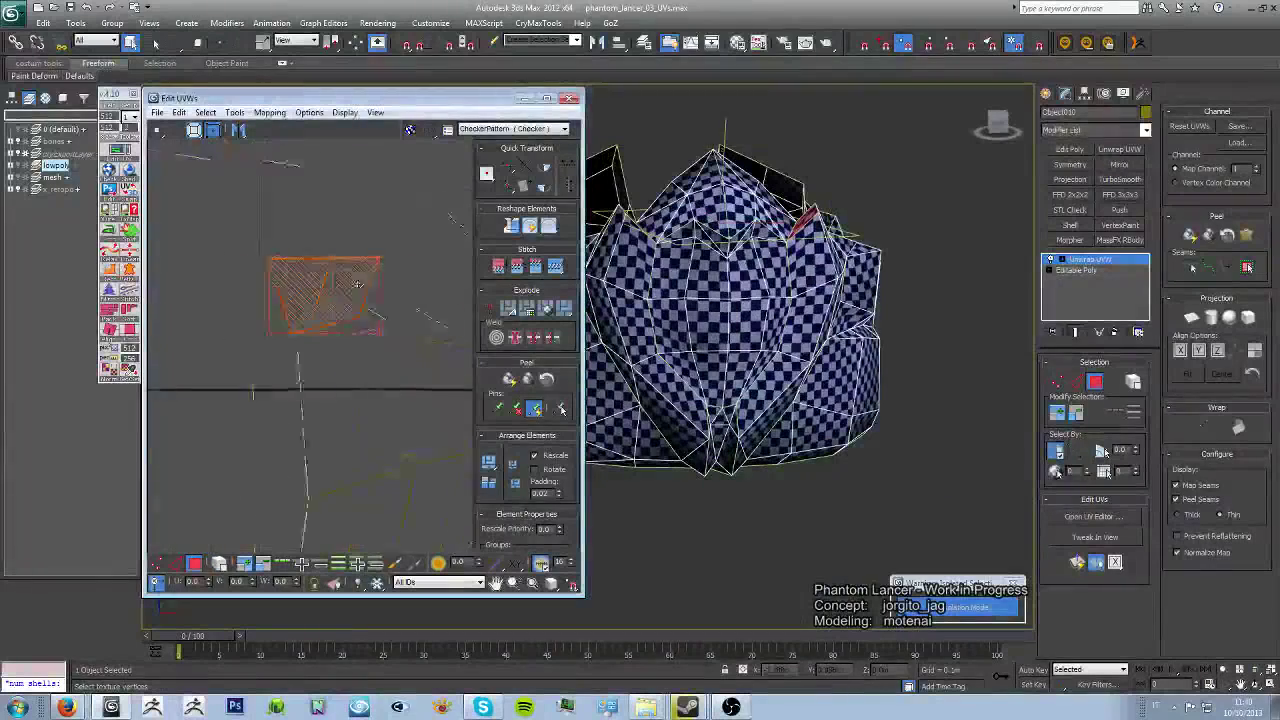
{"action": "middle_click_drag", "start_coordinate": [421, 283], "coordinate": [299, 277]}
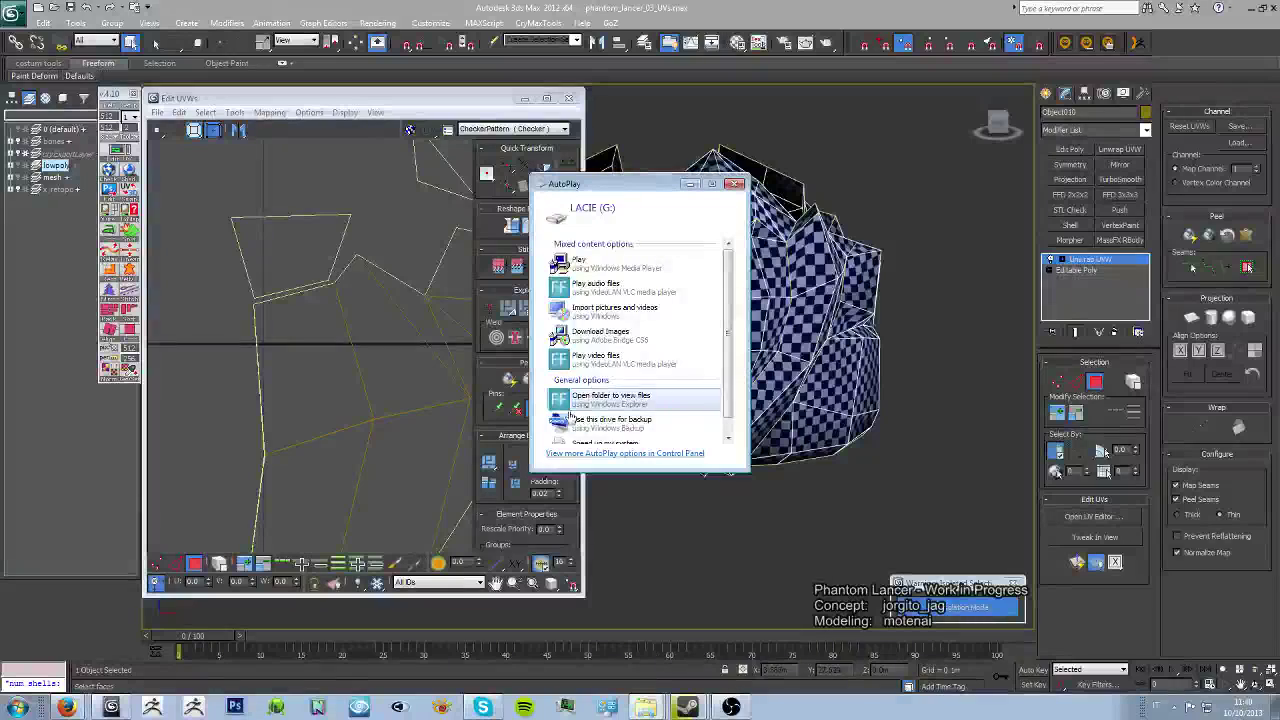
Step: Select a strip of lower UV faces, convert to edges, then clear the edge selection
{"action": "key", "text": "Escape"}
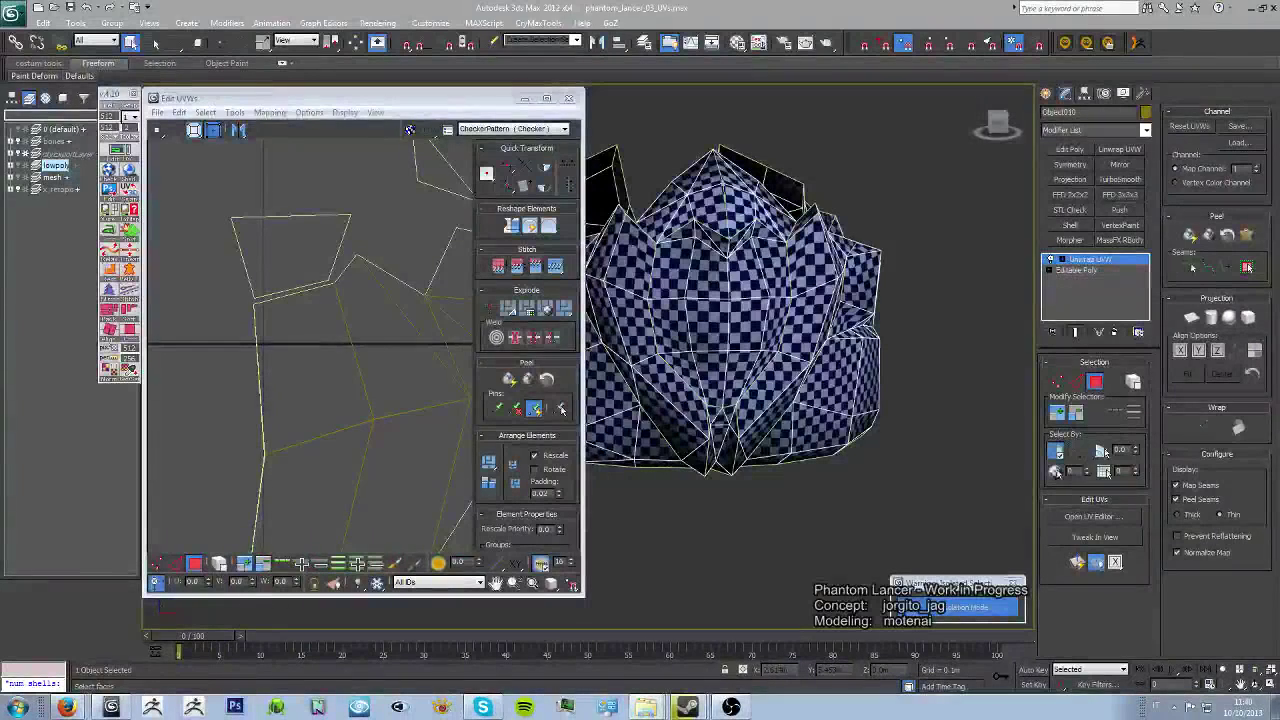
{"action": "scroll", "coordinate": [380, 348], "scroll_direction": "down", "scroll_amount": 2}
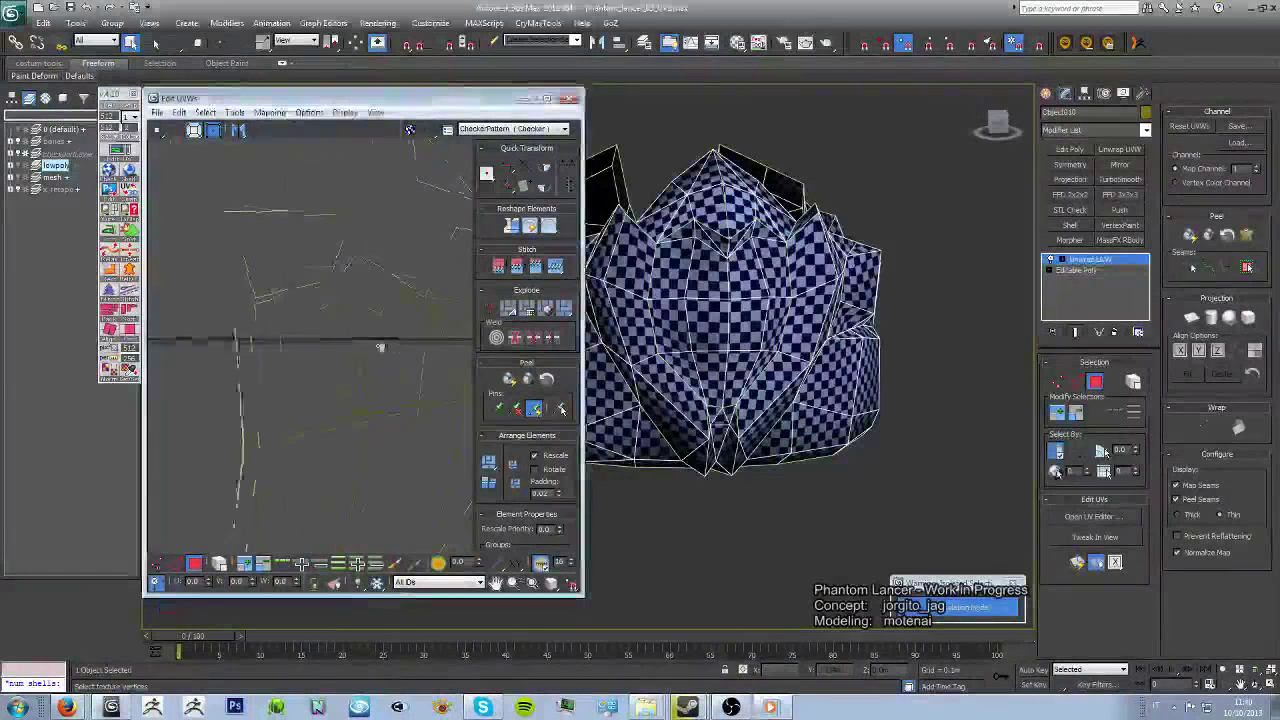
{"action": "middle_click_drag", "start_coordinate": [383, 296], "coordinate": [300, 318]}
{"action": "scroll", "coordinate": [300, 318], "scroll_direction": "up", "scroll_amount": 1}
{"action": "left_click", "coordinate": [309, 411]}
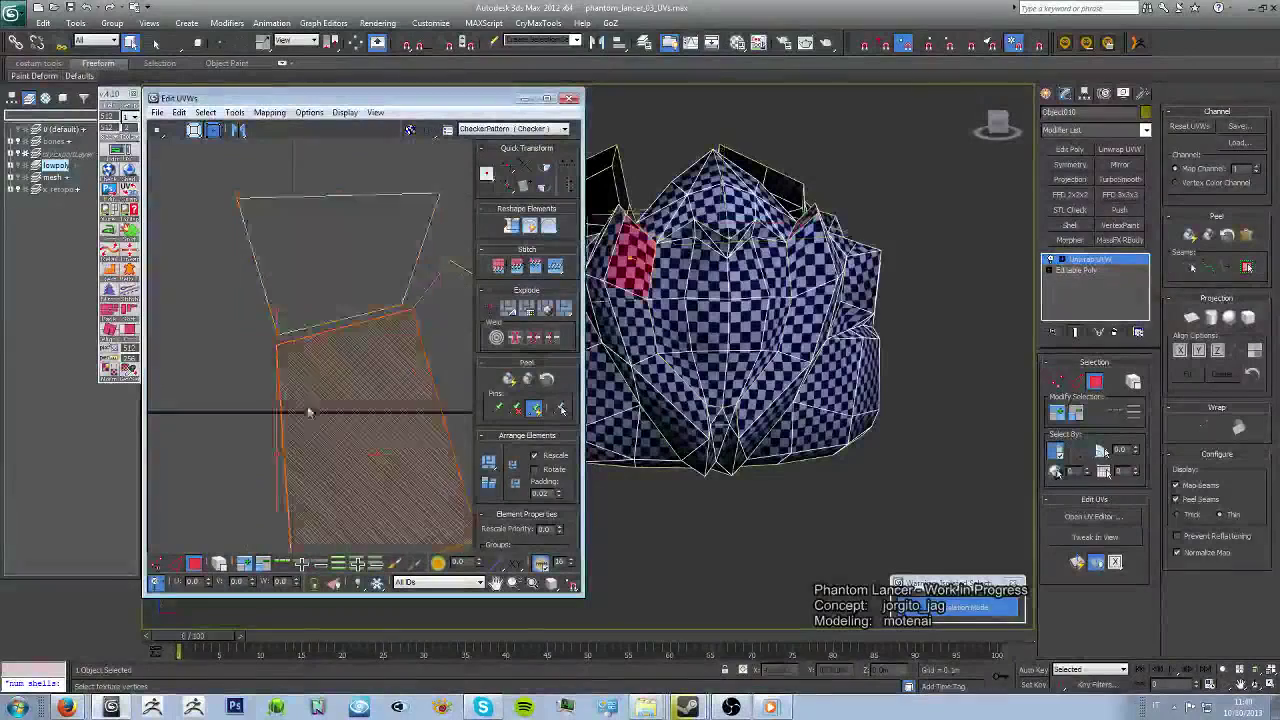
{"action": "left_click", "coordinate": [353, 408], "text": "ctrl"}
{"action": "key", "text": "2"}
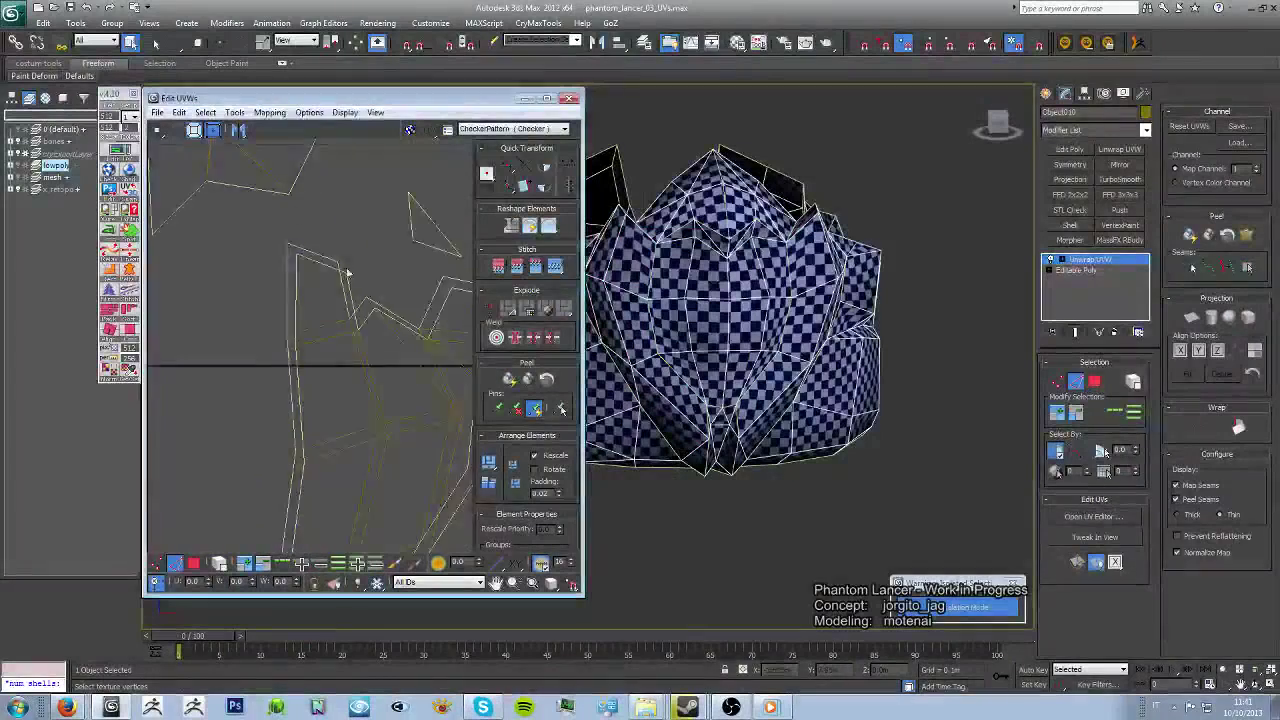
{"action": "middle_click_drag", "start_coordinate": [264, 362], "coordinate": [279, 360]}
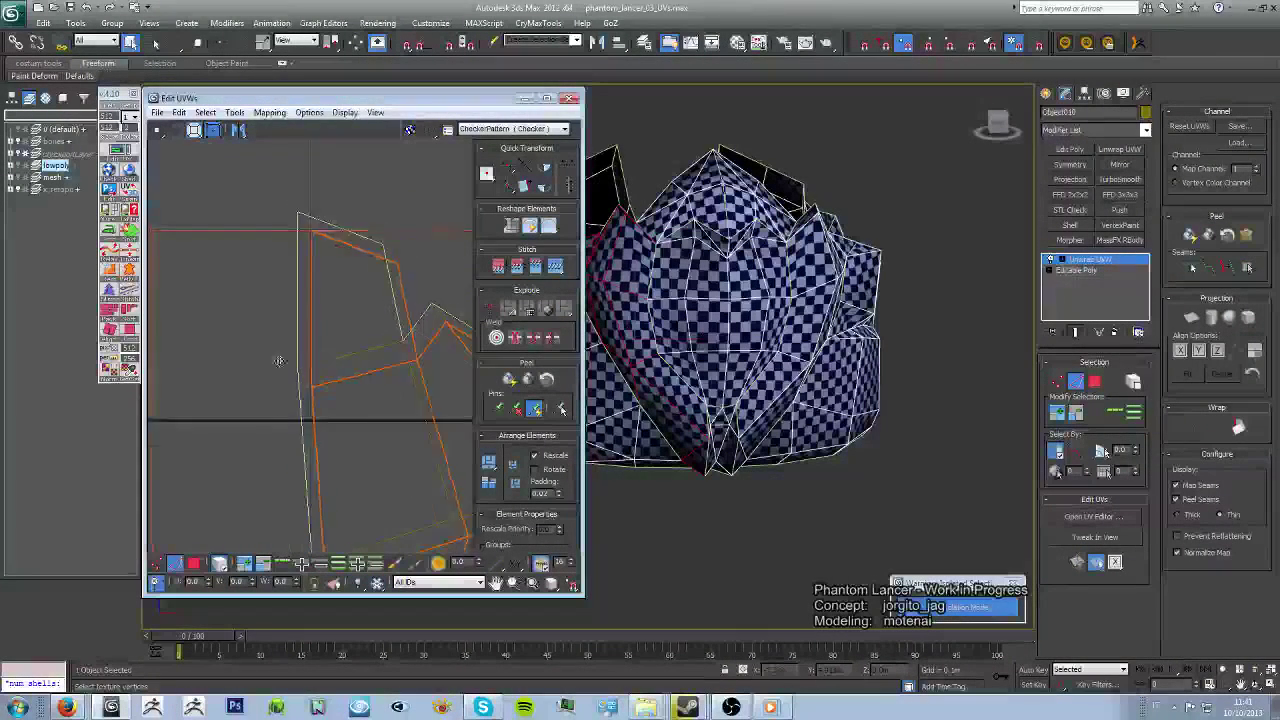
{"action": "scroll", "coordinate": [340, 300], "scroll_direction": "up", "scroll_amount": 3}
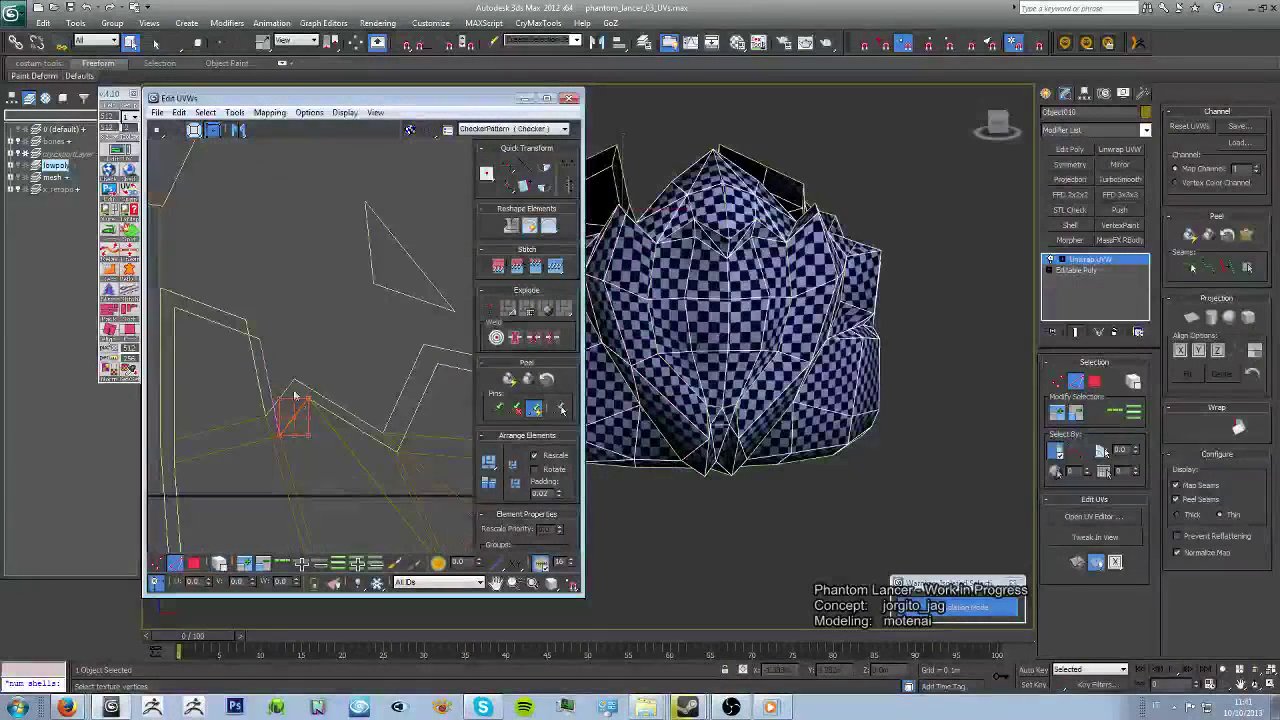
{"action": "left_click", "coordinate": [205, 112]}
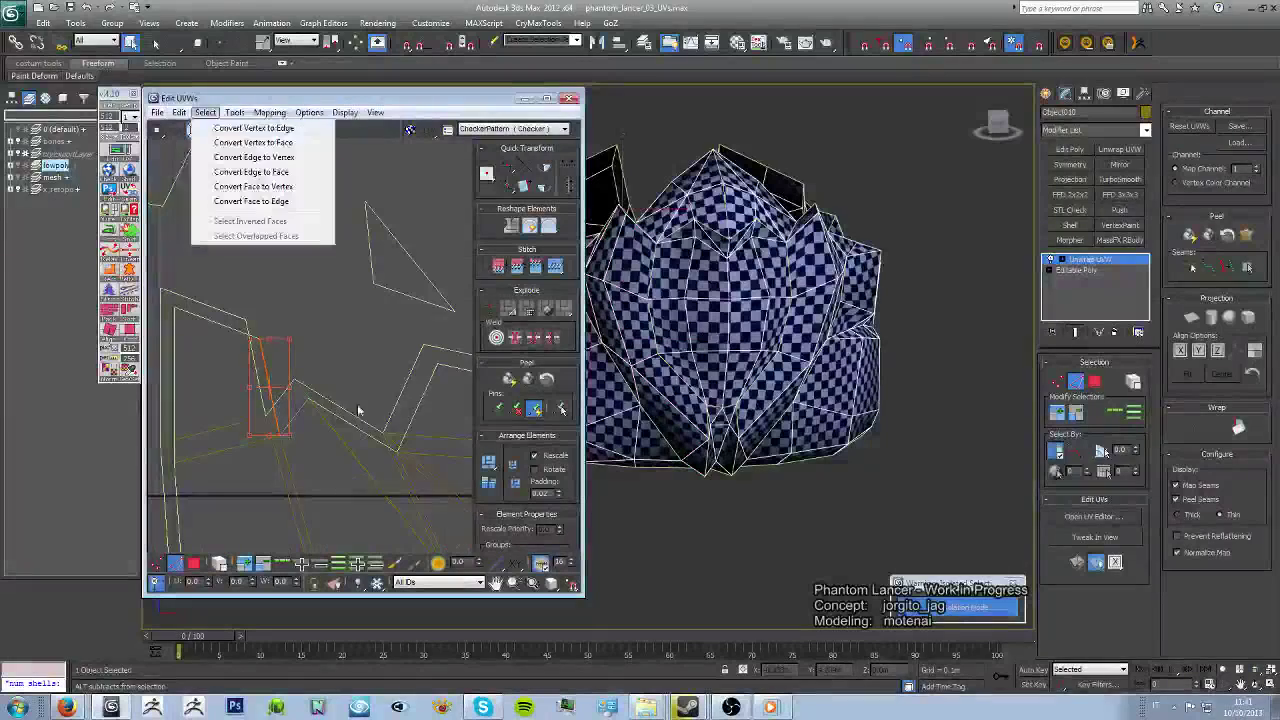
{"action": "left_click", "coordinate": [240, 160]}
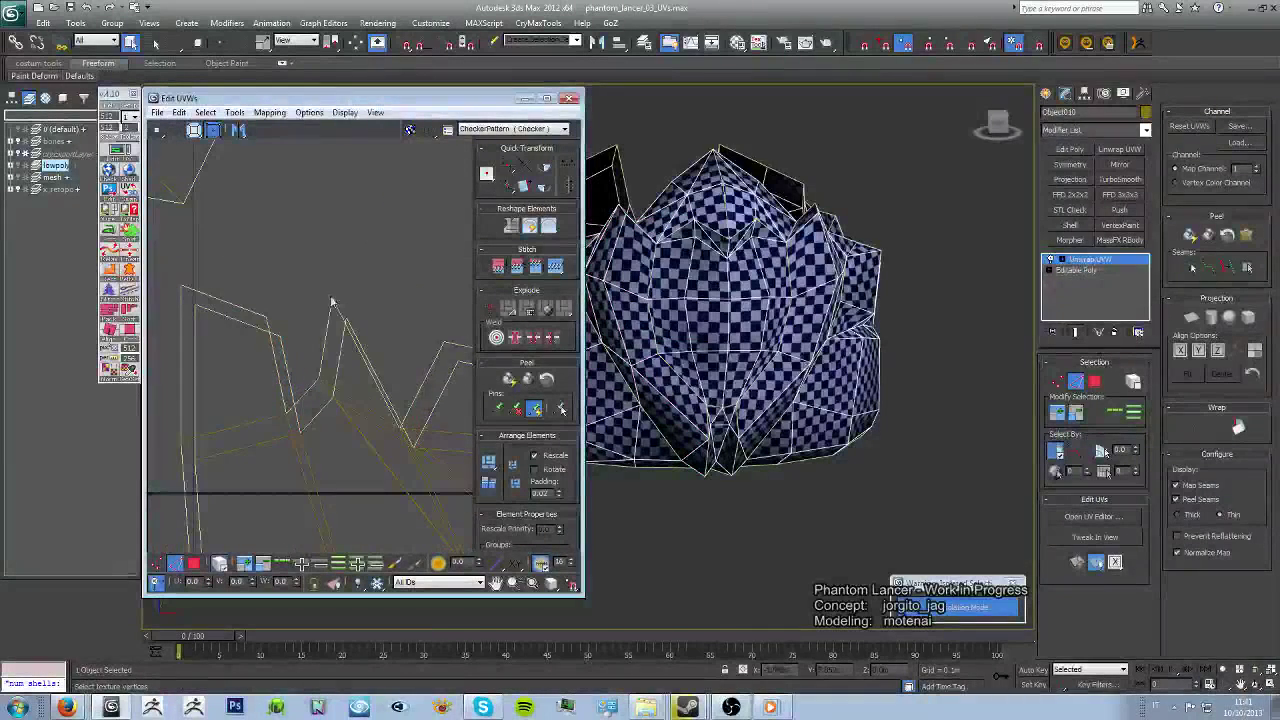
Step: Pull a seam UV vertex down and right, then check the checker pattern on the mesh
{"action": "key", "text": "1"}
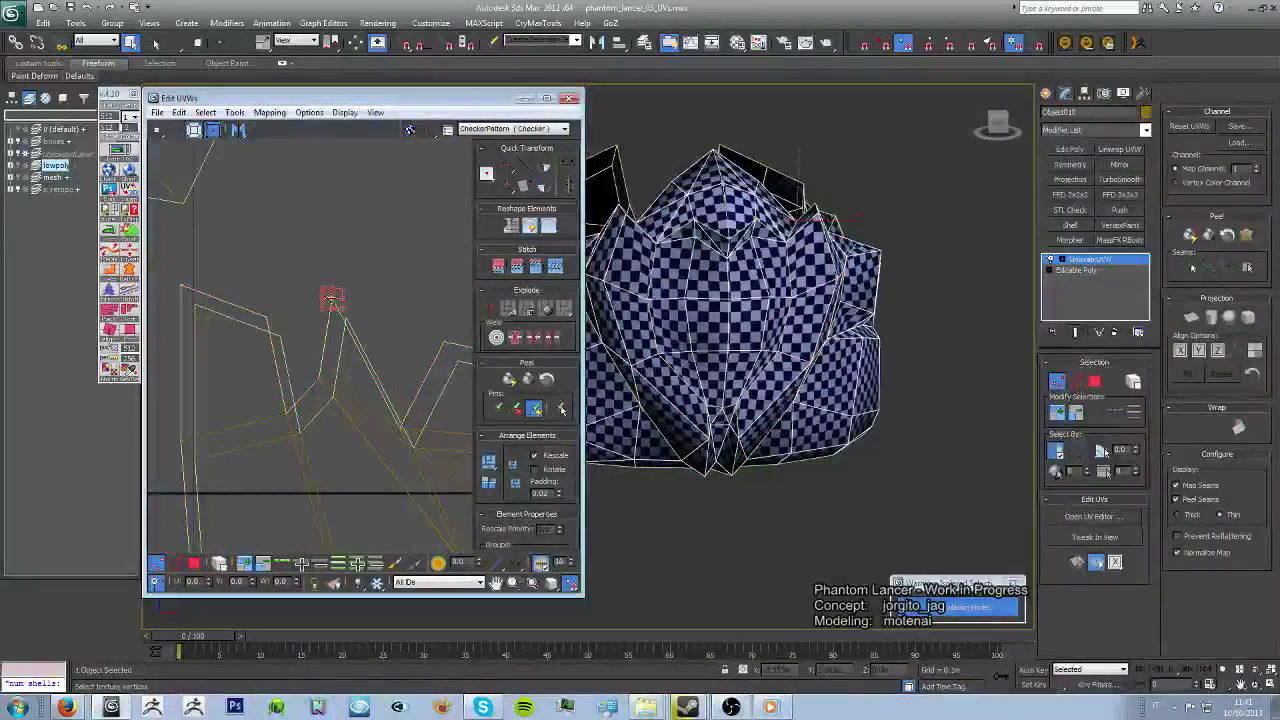
{"action": "left_click", "coordinate": [332, 299]}
{"action": "left_click_drag", "start_coordinate": [332, 299], "coordinate": [345, 317]}
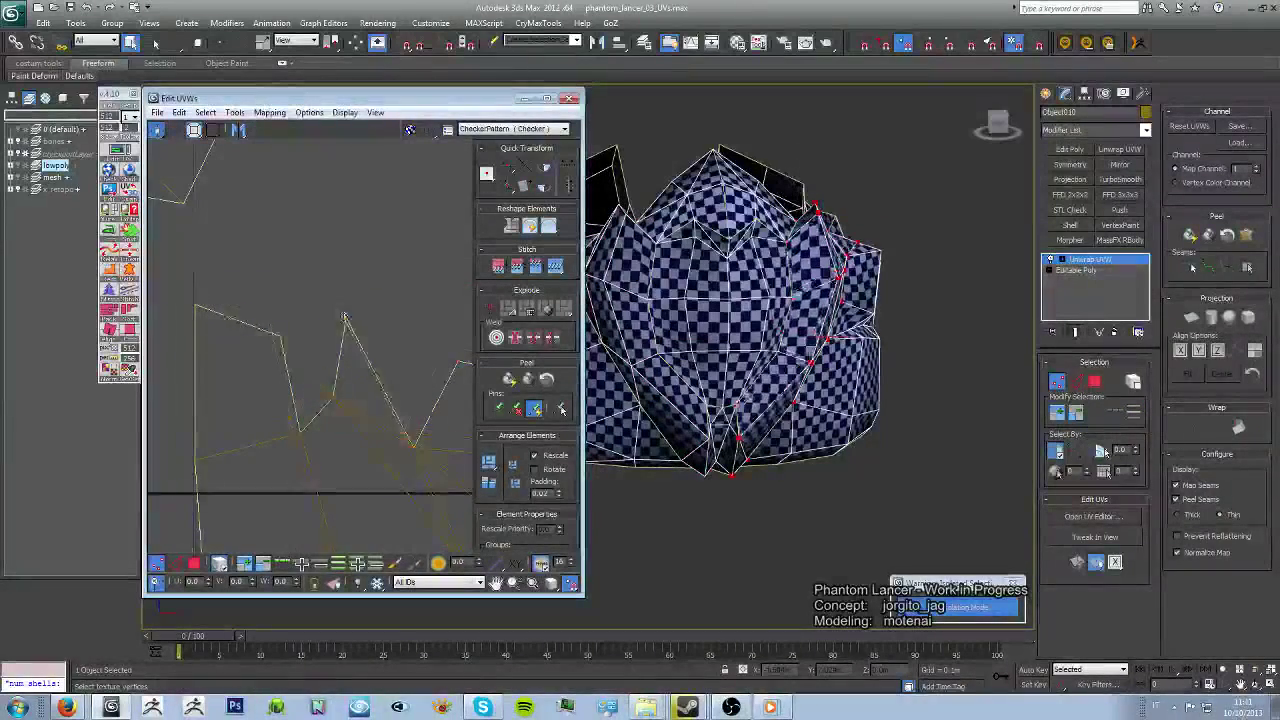
{"action": "scroll", "coordinate": [380, 472], "scroll_direction": "down", "scroll_amount": 3}
{"action": "middle_click_drag", "start_coordinate": [690, 320], "coordinate": [760, 400], "text": "alt"}
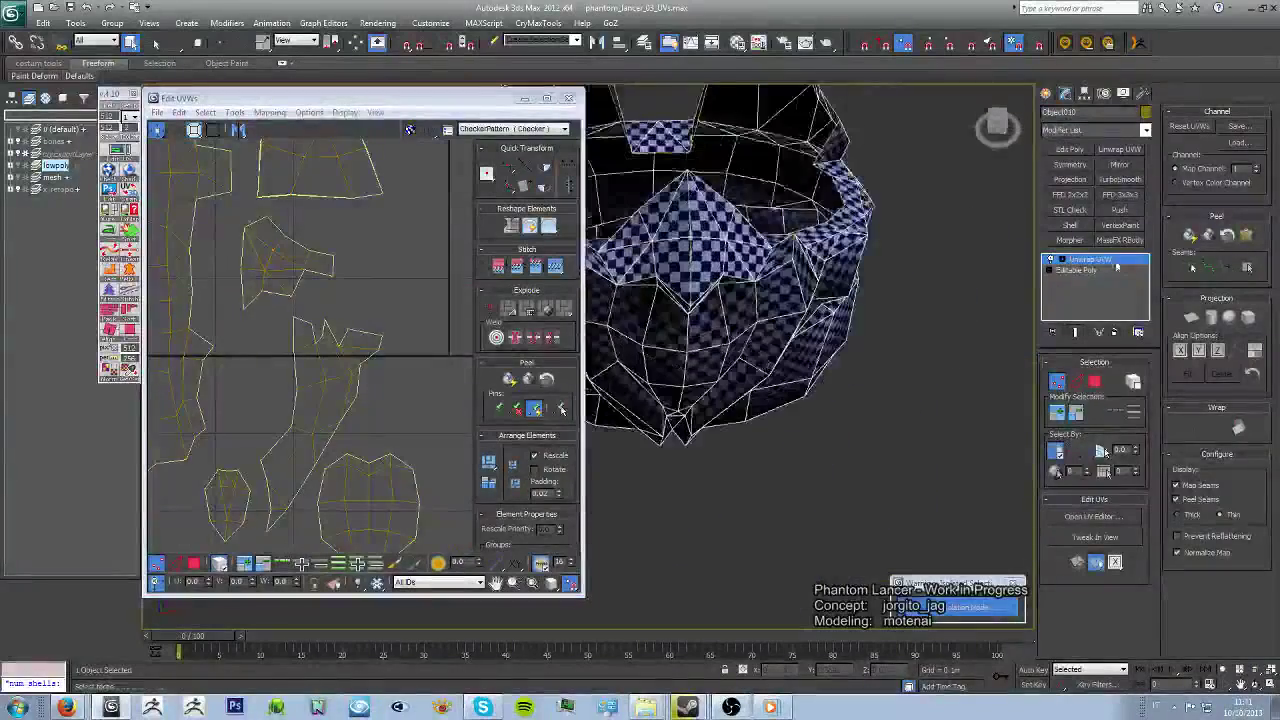
Step: Collapse the armor's unwrap modifier into its editable poly and add an Edit Poly layer
{"action": "right_click", "coordinate": [1098, 261]}
{"action": "left_click", "coordinate": [1176, 383]}
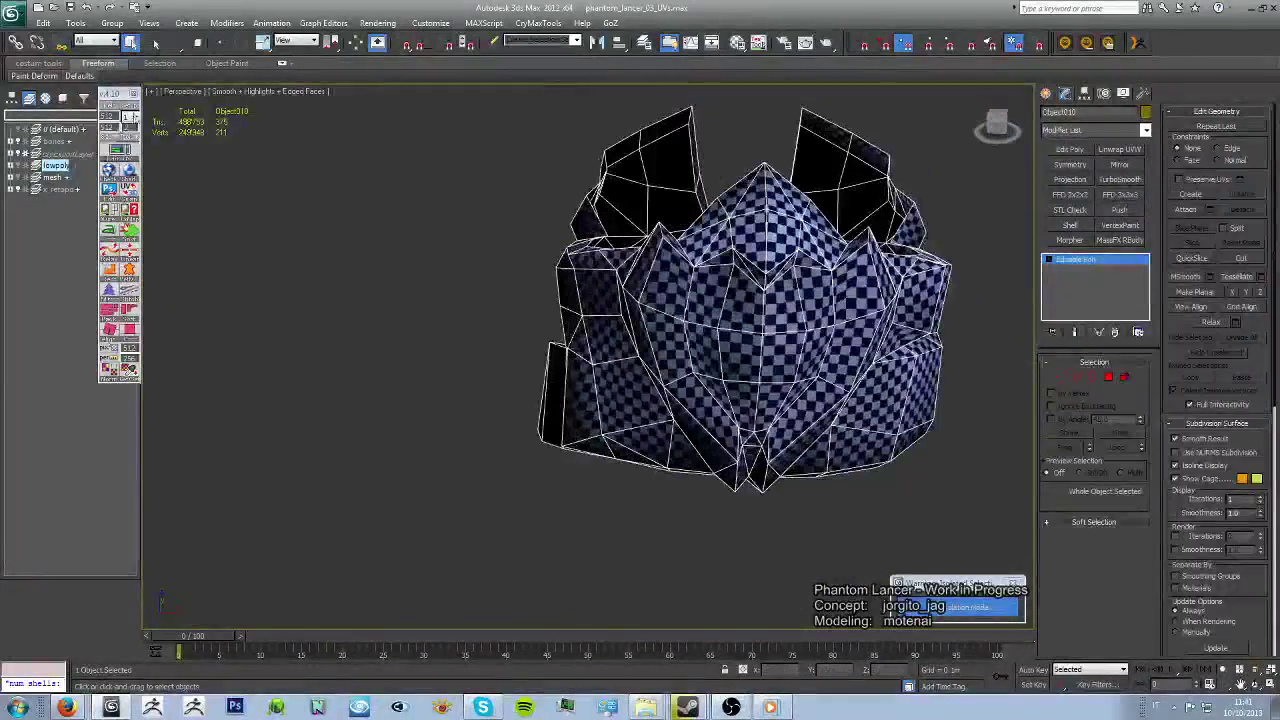
{"action": "left_click", "coordinate": [133, 142]}
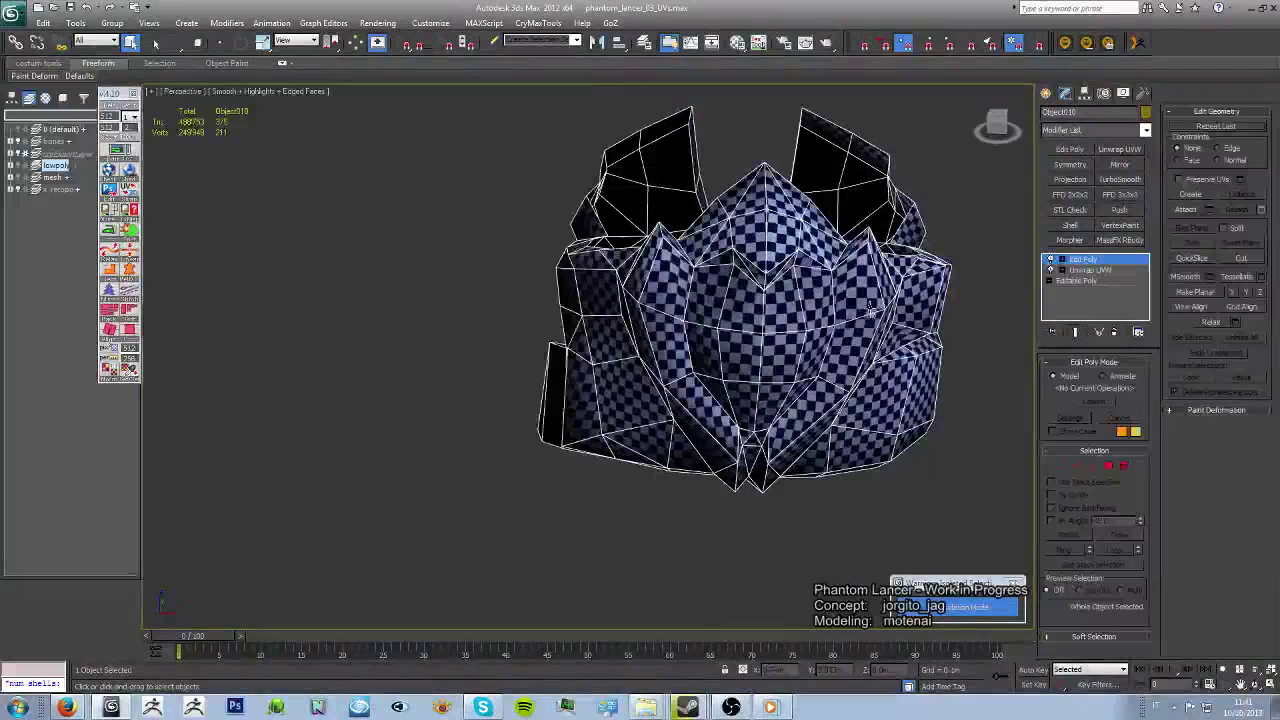
{"action": "mouse_move", "coordinate": [700, 320]}
{"action": "middle_mouse_down", "text": "alt"}
{"action": "mouse_move", "coordinate": [750, 335]}
{"action": "mouse_move", "coordinate": [703, 338]}
{"action": "middle_mouse_up", "text": "alt"}
Step: Open the Material Editor, hide the checker texture and turn off wireframe edges
{"action": "key", "text": "m"}
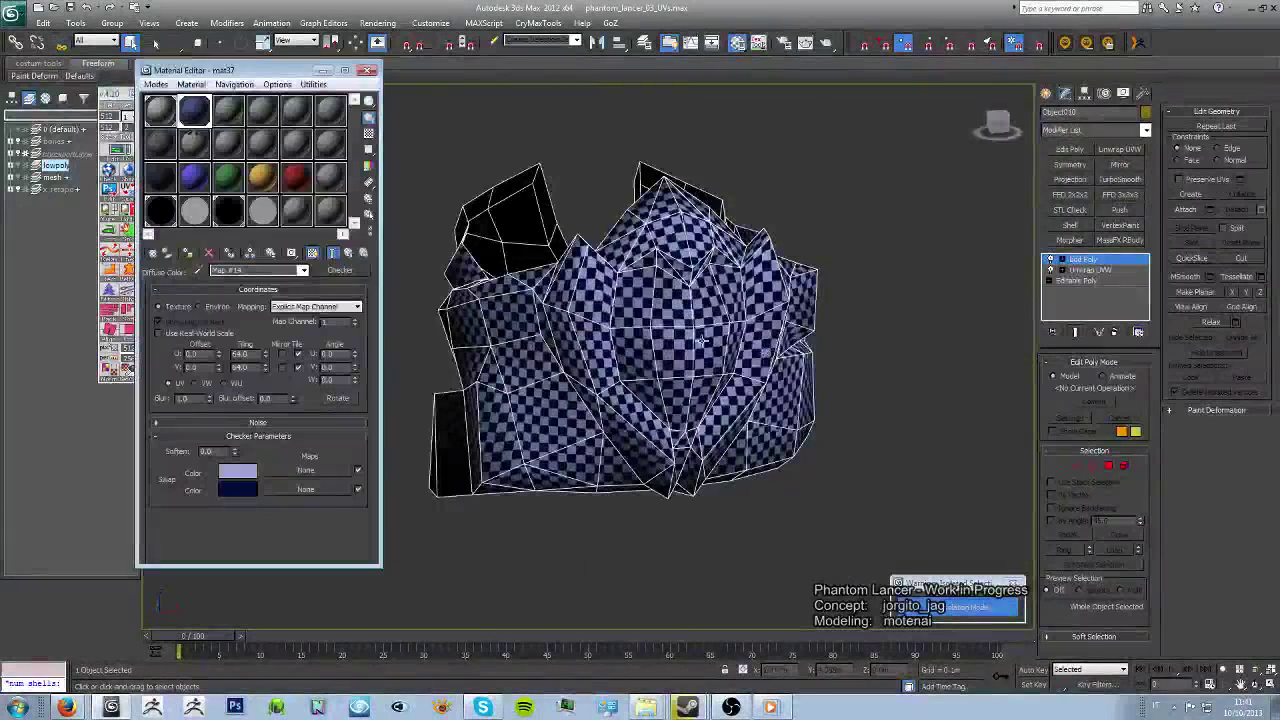
{"action": "left_click", "coordinate": [313, 252]}
{"action": "key", "text": "F4"}
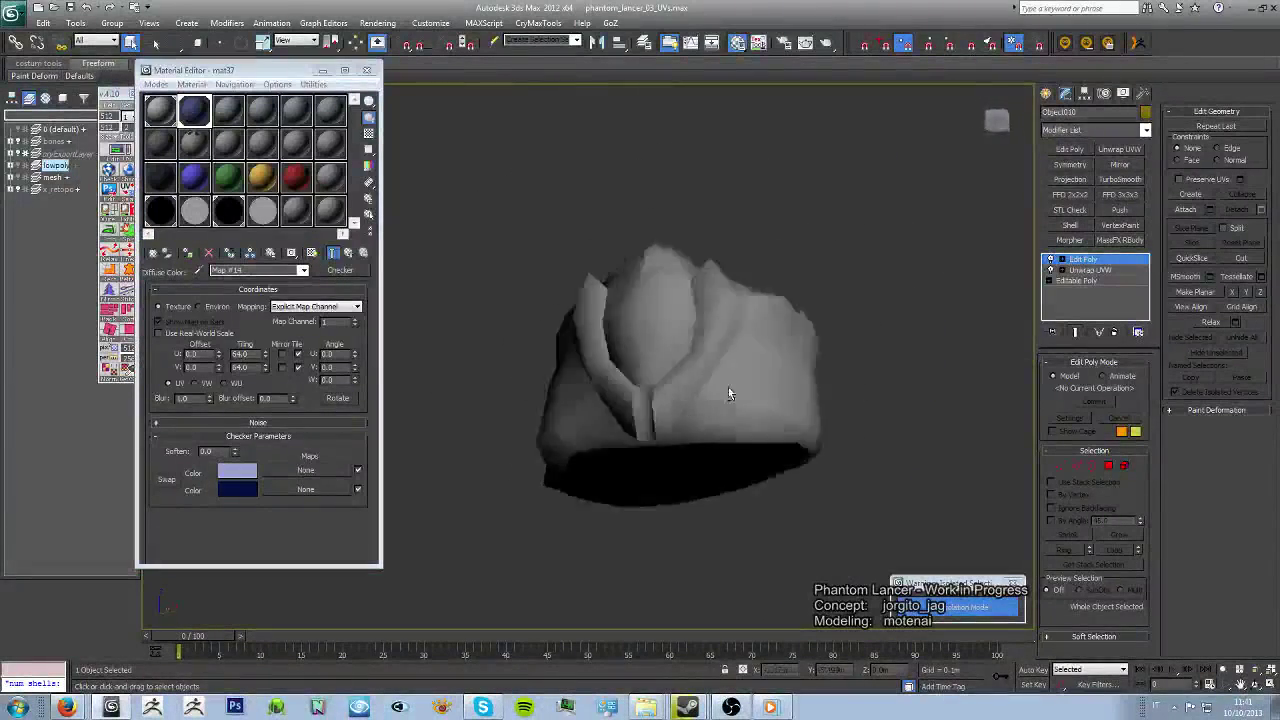
{"action": "mouse_move", "coordinate": [734, 394]}
{"action": "middle_mouse_down", "text": "alt"}
{"action": "mouse_move", "coordinate": [743, 429]}
{"action": "mouse_move", "coordinate": [697, 486]}
{"action": "mouse_move", "coordinate": [786, 429]}
{"action": "middle_mouse_up", "text": "alt"}
{"action": "scroll", "coordinate": [743, 436], "scroll_direction": "down", "scroll_amount": 5}
{"action": "scroll", "coordinate": [718, 429], "scroll_direction": "up", "scroll_amount": 5}
Step: Collapse the modifier stack down to a plain editable poly
{"action": "right_click", "coordinate": [1150, 294]}
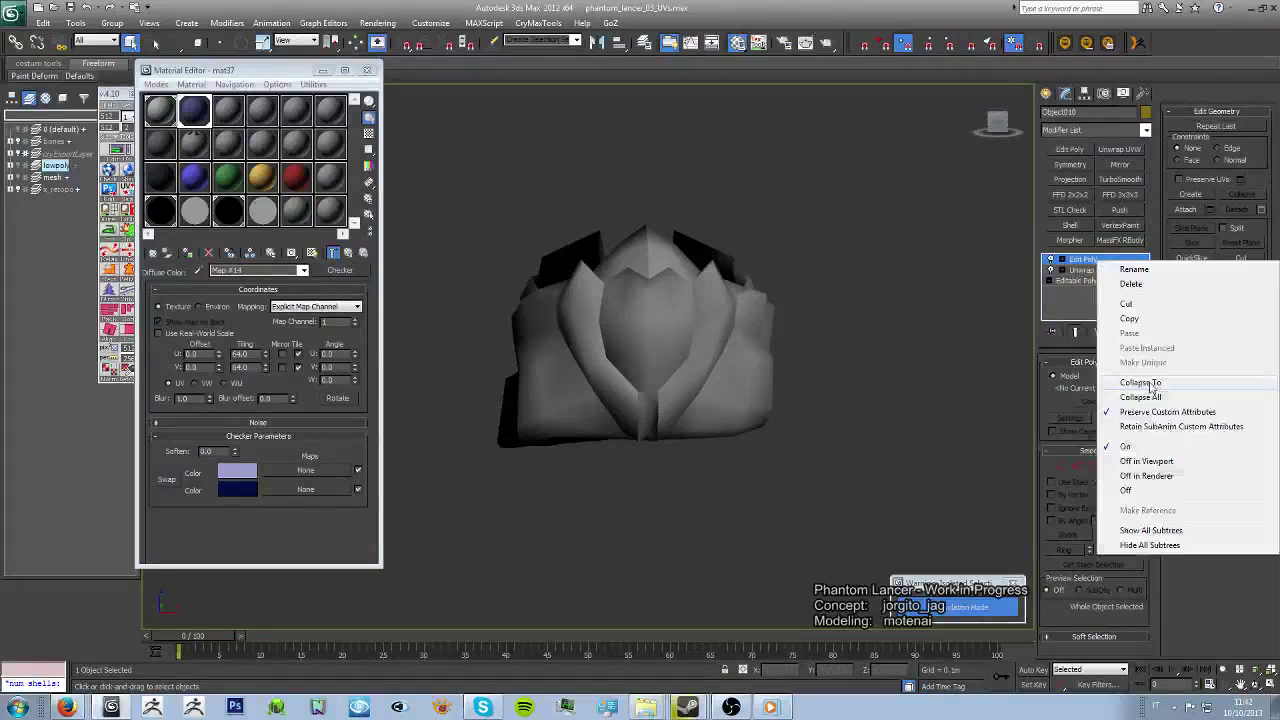
{"action": "left_click", "coordinate": [1085, 381]}
{"action": "mouse_move", "coordinate": [560, 452]}
{"action": "middle_mouse_down", "text": "alt"}
{"action": "mouse_move", "coordinate": [687, 442]}
{"action": "mouse_move", "coordinate": [737, 423]}
{"action": "mouse_move", "coordinate": [663, 443]}
{"action": "mouse_move", "coordinate": [674, 366]}
{"action": "mouse_move", "coordinate": [706, 447]}
{"action": "mouse_move", "coordinate": [720, 440]}
{"action": "middle_mouse_up", "text": "alt"}
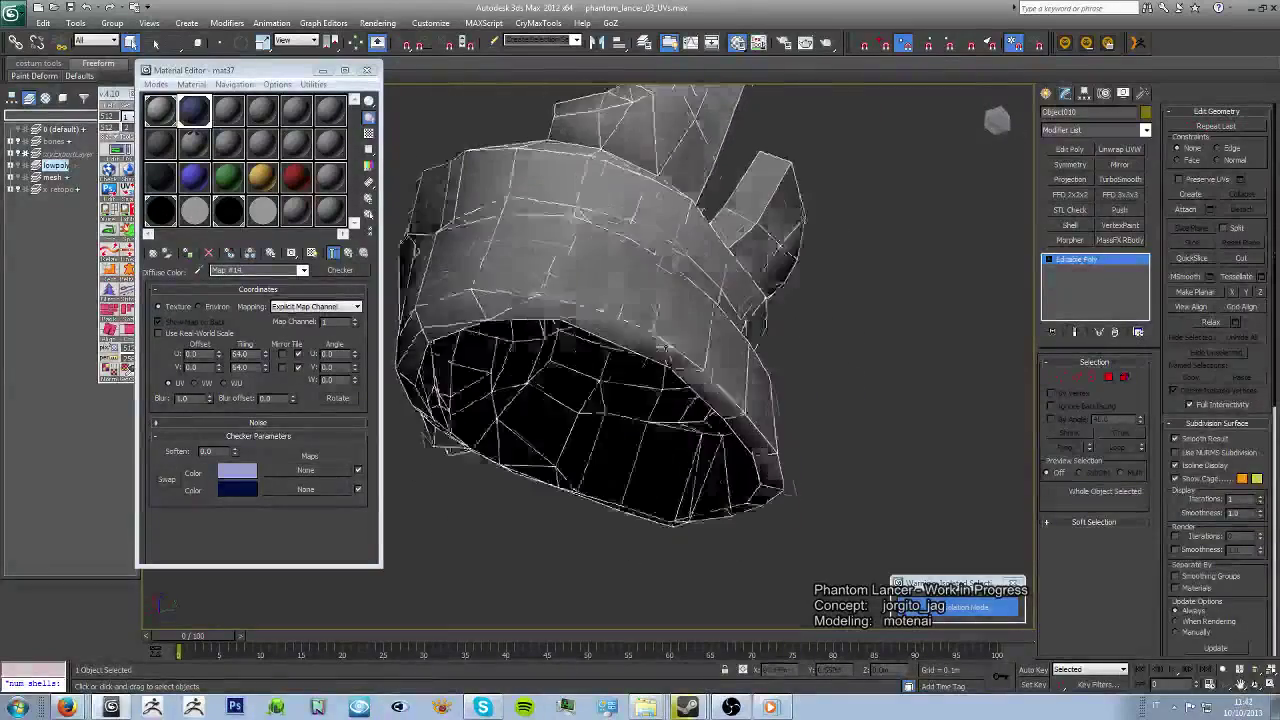
Step: In Polygon mode, select the first lower-band polygons of the sack, including the gap polygon
{"action": "left_click", "coordinate": [1108, 377]}
{"action": "mouse_move", "coordinate": [610, 345]}
{"action": "middle_mouse_down", "text": "alt"}
{"action": "mouse_move", "coordinate": [575, 355]}
{"action": "mouse_move", "coordinate": [633, 407]}
{"action": "mouse_move", "coordinate": [652, 352]}
{"action": "middle_mouse_up", "text": "alt"}
{"action": "left_click", "coordinate": [703, 409], "text": "ctrl"}
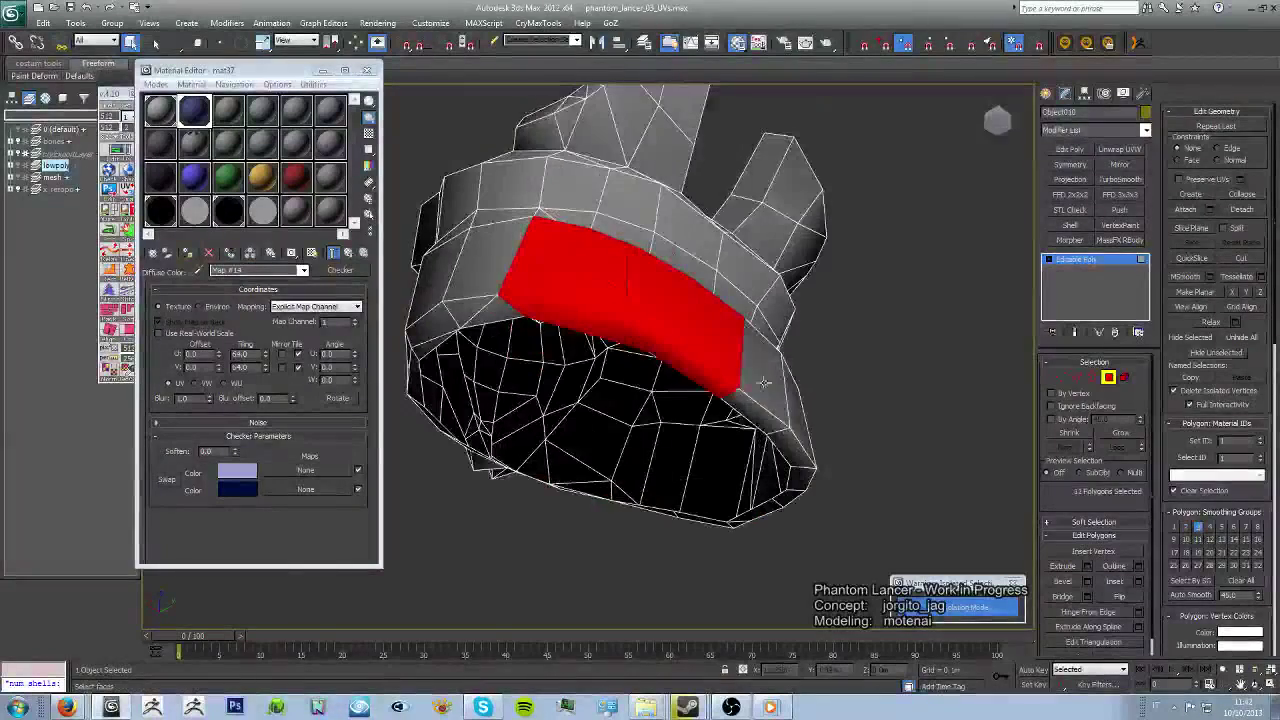
Step: Add the remaining band polygons underneath and at the side, including the grey triangle
{"action": "middle_click_drag", "start_coordinate": [886, 459], "coordinate": [780, 531], "text": "alt"}
{"action": "left_click", "coordinate": [770, 528], "text": "ctrl"}
{"action": "left_click", "coordinate": [706, 491], "text": "ctrl"}
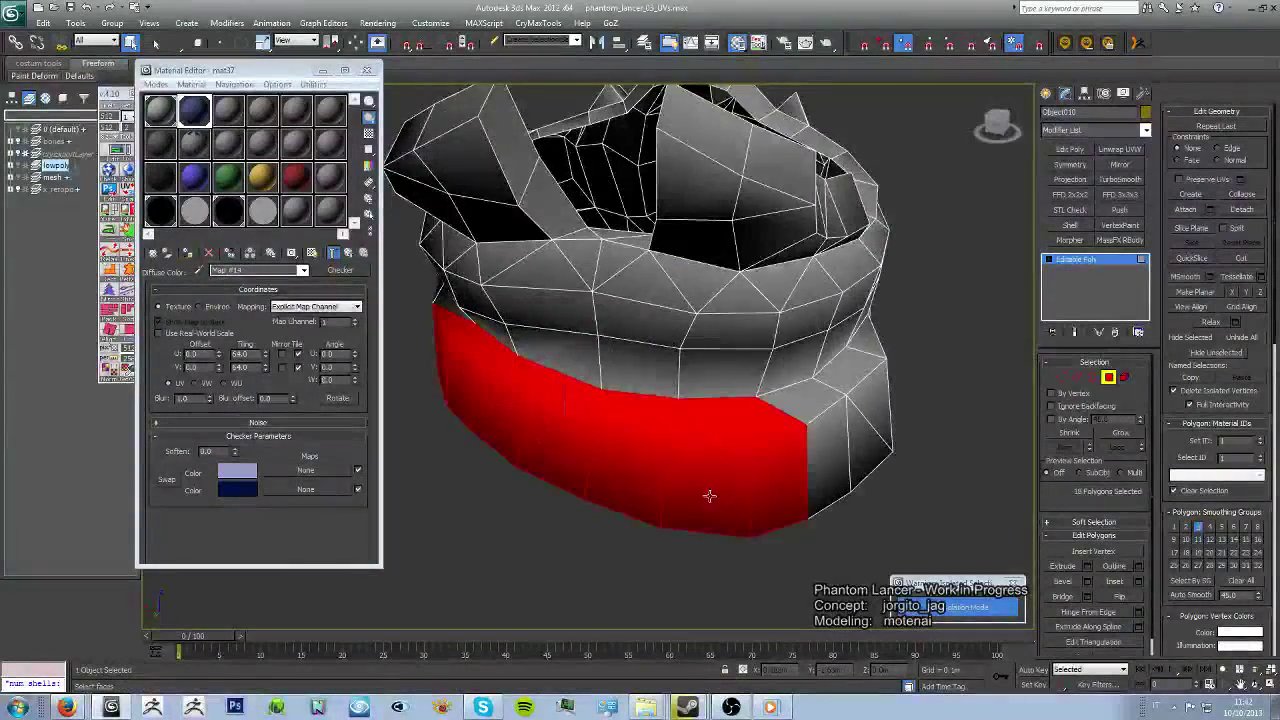
{"action": "middle_click_drag", "start_coordinate": [706, 491], "coordinate": [674, 202], "text": "alt"}
{"action": "middle_click_drag", "start_coordinate": [762, 158], "coordinate": [740, 370], "text": "alt"}
{"action": "left_click", "coordinate": [738, 375], "text": "ctrl"}
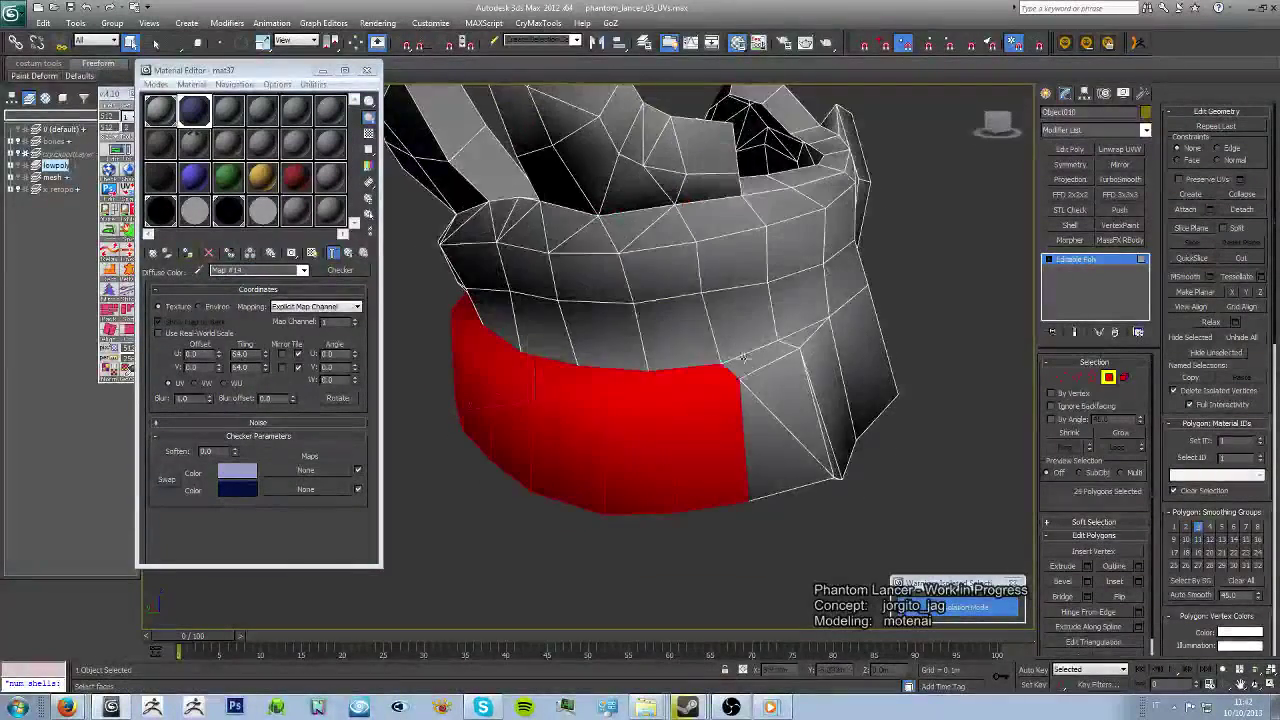
{"action": "left_click", "coordinate": [777, 471], "text": "ctrl"}
{"action": "mouse_move", "coordinate": [777, 471]}
{"action": "middle_mouse_down", "text": "alt"}
{"action": "mouse_move", "coordinate": [713, 257]}
{"action": "mouse_move", "coordinate": [790, 425]}
{"action": "mouse_move", "coordinate": [729, 437]}
{"action": "mouse_move", "coordinate": [630, 350]}
{"action": "mouse_move", "coordinate": [800, 495]}
{"action": "mouse_move", "coordinate": [684, 469]}
{"action": "mouse_move", "coordinate": [686, 394]}
{"action": "mouse_move", "coordinate": [589, 400]}
{"action": "mouse_move", "coordinate": [606, 386]}
{"action": "mouse_move", "coordinate": [670, 397]}
{"action": "mouse_move", "coordinate": [727, 354]}
{"action": "mouse_move", "coordinate": [690, 463]}
{"action": "middle_mouse_up", "text": "alt"}
{"action": "scroll", "coordinate": [805, 500], "scroll_direction": "down", "scroll_amount": 5}
{"action": "scroll", "coordinate": [684, 469], "scroll_direction": "up", "scroll_amount": 4}
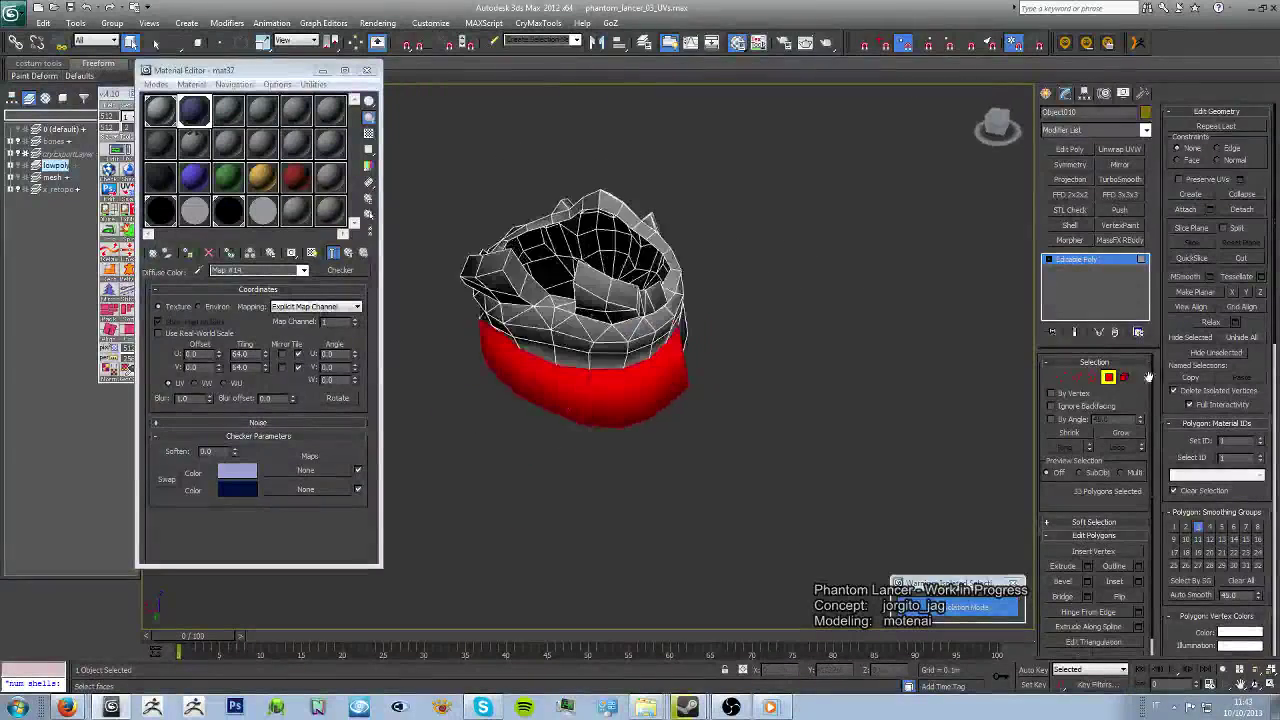
Step: Reselect the sack, show its UV layout and select the ring of lower-band faces
{"action": "left_click", "coordinate": [690, 463]}
{"action": "left_click", "coordinate": [670, 430]}
{"action": "scroll", "coordinate": [765, 430], "scroll_direction": "down", "scroll_amount": 2}
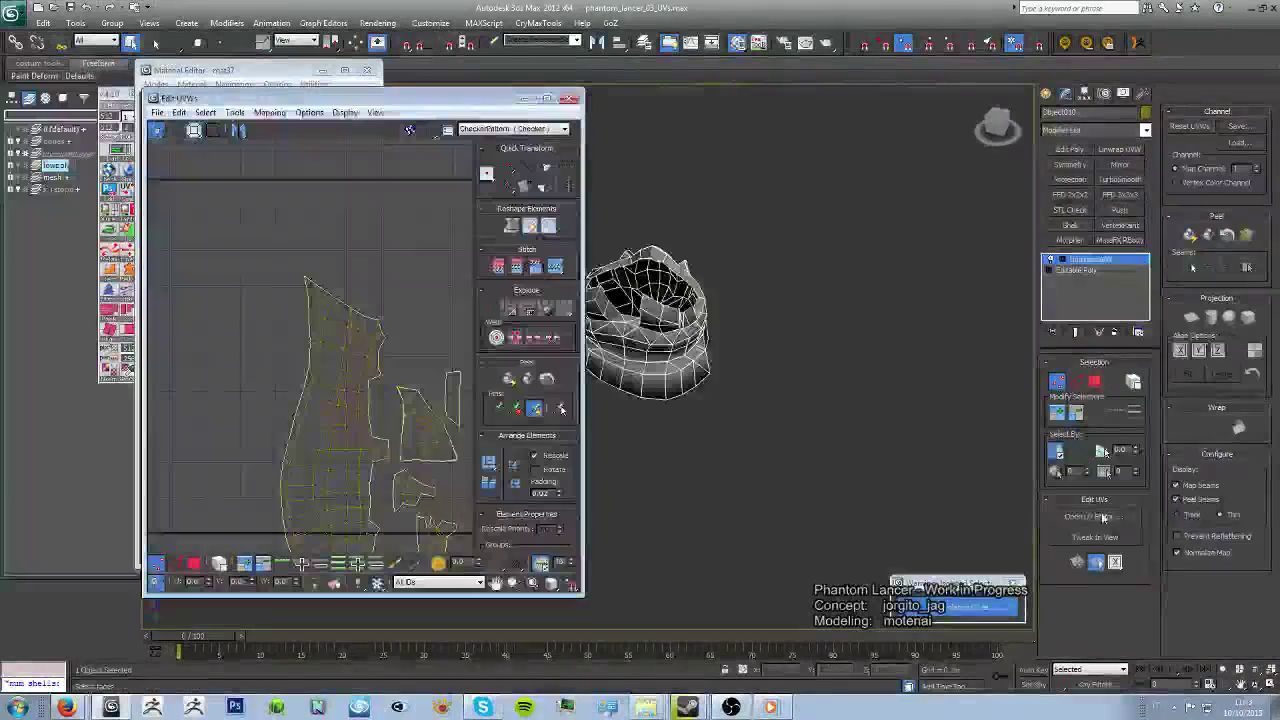
{"action": "scroll", "coordinate": [765, 430], "scroll_direction": "up", "scroll_amount": 3}
{"action": "left_click", "coordinate": [765, 400]}
{"action": "mouse_move", "coordinate": [765, 400]}
{"action": "middle_mouse_down", "text": "alt"}
{"action": "mouse_move", "coordinate": [740, 380]}
{"action": "mouse_move", "coordinate": [766, 395]}
{"action": "mouse_move", "coordinate": [760, 440]}
{"action": "middle_mouse_up", "text": "alt"}
Step: Move the band's UV island to the left in the UV editor
{"action": "middle_click_drag", "start_coordinate": [320, 450], "coordinate": [350, 360]}
{"action": "left_click_drag", "start_coordinate": [320, 400], "coordinate": [229, 403]}
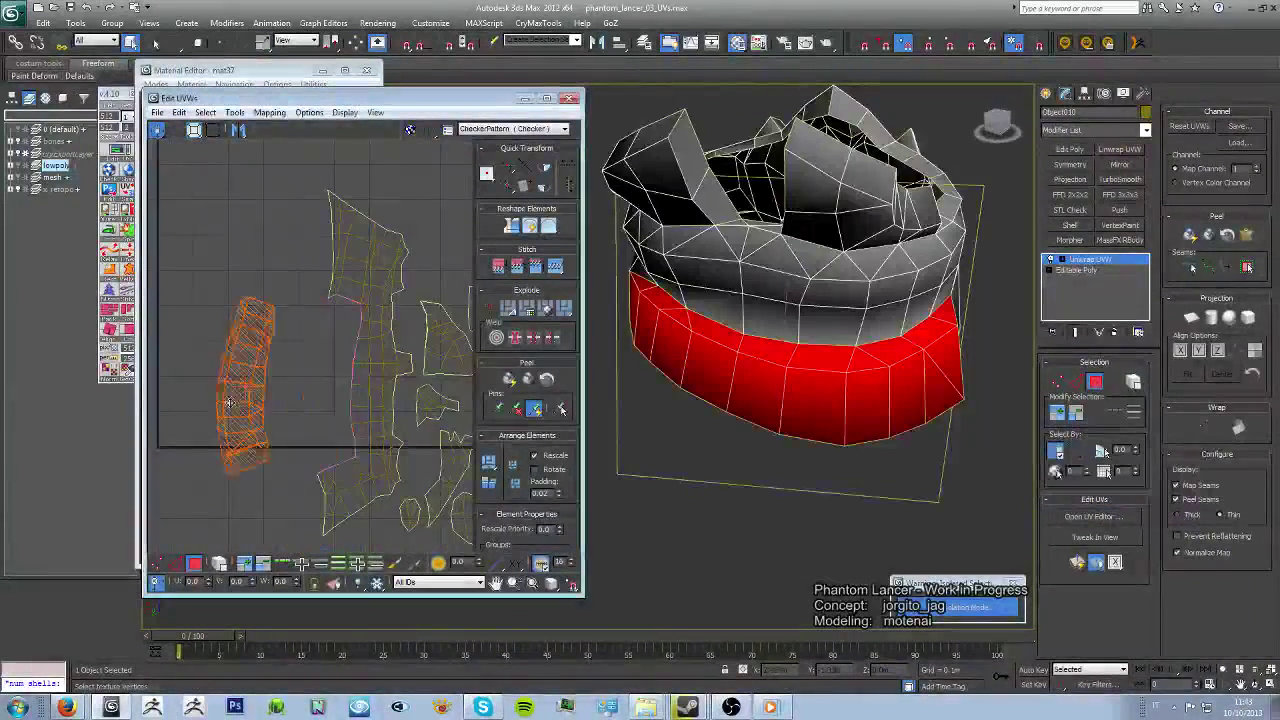
{"action": "scroll", "coordinate": [306, 405], "scroll_direction": "up", "scroll_amount": 2}
{"action": "middle_click_drag", "start_coordinate": [286, 434], "coordinate": [383, 366]}
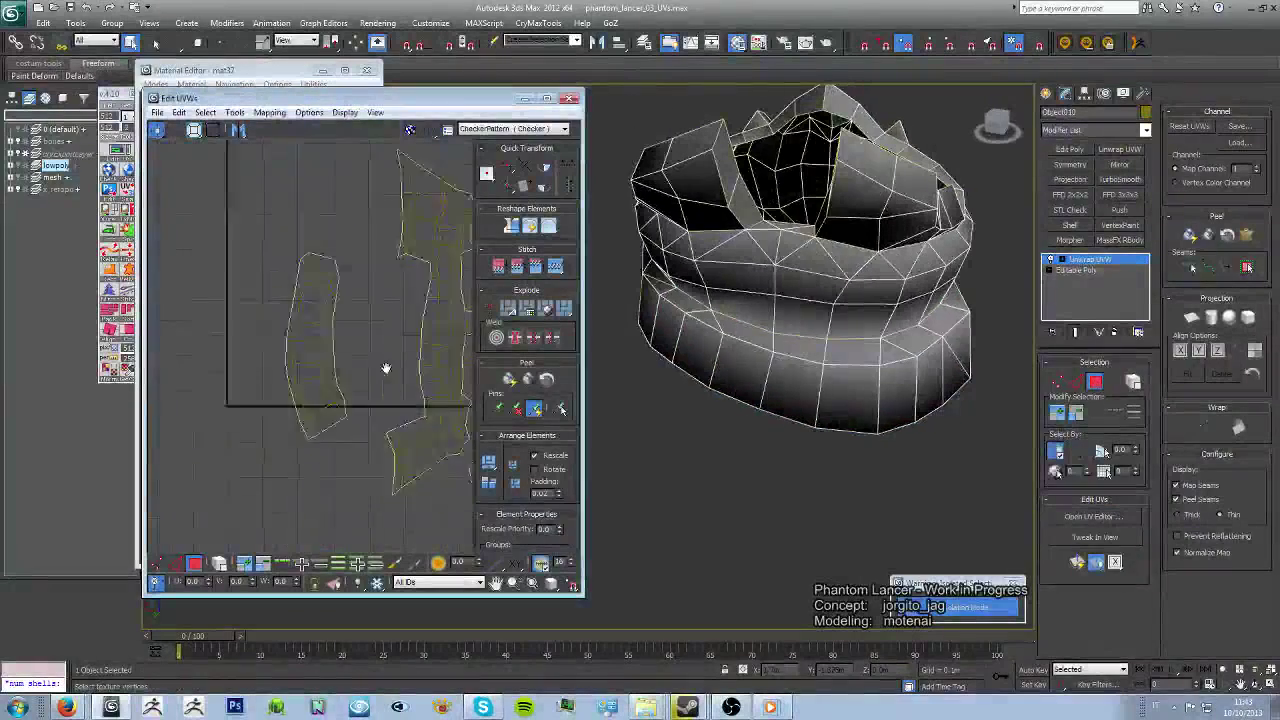
Step: Collapse the unwrap into the editable poly and check the band in Polygon mode, wireframe off
{"action": "left_click", "coordinate": [1115, 331]}
{"action": "key", "text": "4"}
{"action": "middle_click_drag", "start_coordinate": [900, 430], "coordinate": [933, 440], "text": "alt"}
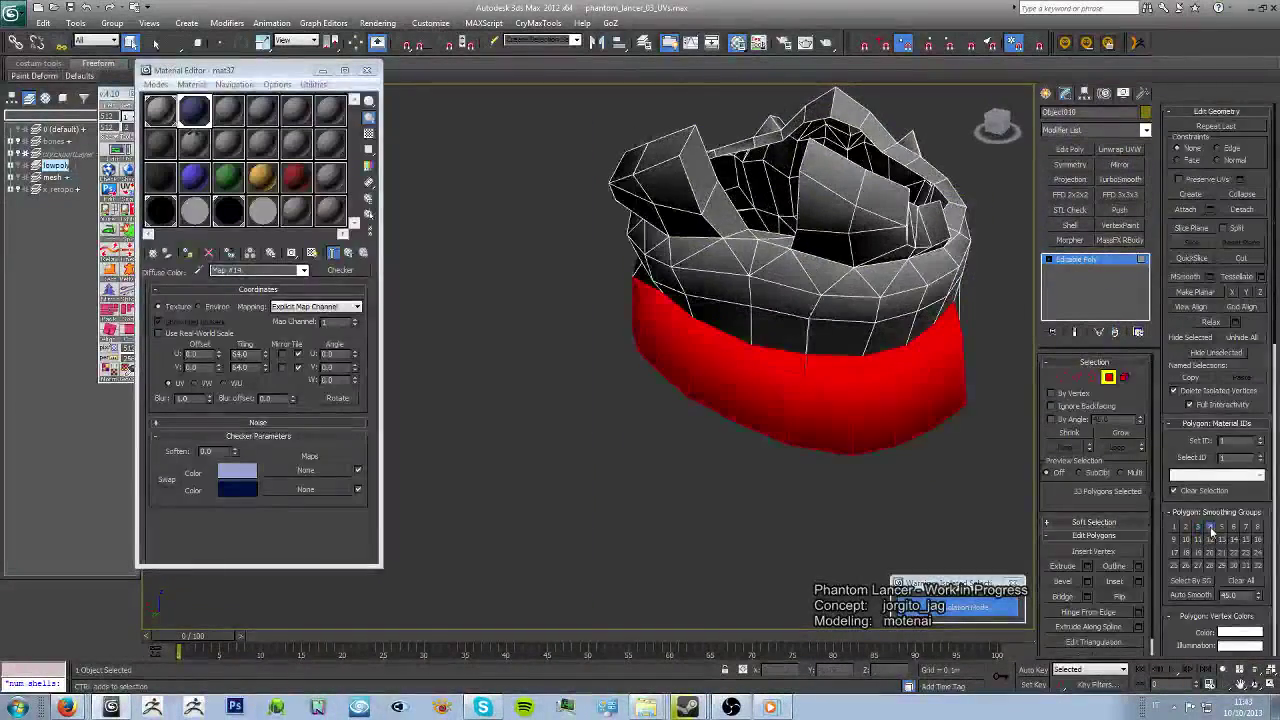
{"action": "middle_click_drag", "start_coordinate": [880, 520], "coordinate": [894, 517], "text": "alt"}
{"action": "key", "text": "F4"}
Step: Select the sack and, in Edge mode, turn triangle diagonals where the triangulation folds badly
{"action": "left_click", "coordinate": [857, 449]}
{"action": "scroll", "coordinate": [857, 449], "scroll_direction": "down", "scroll_amount": 3}
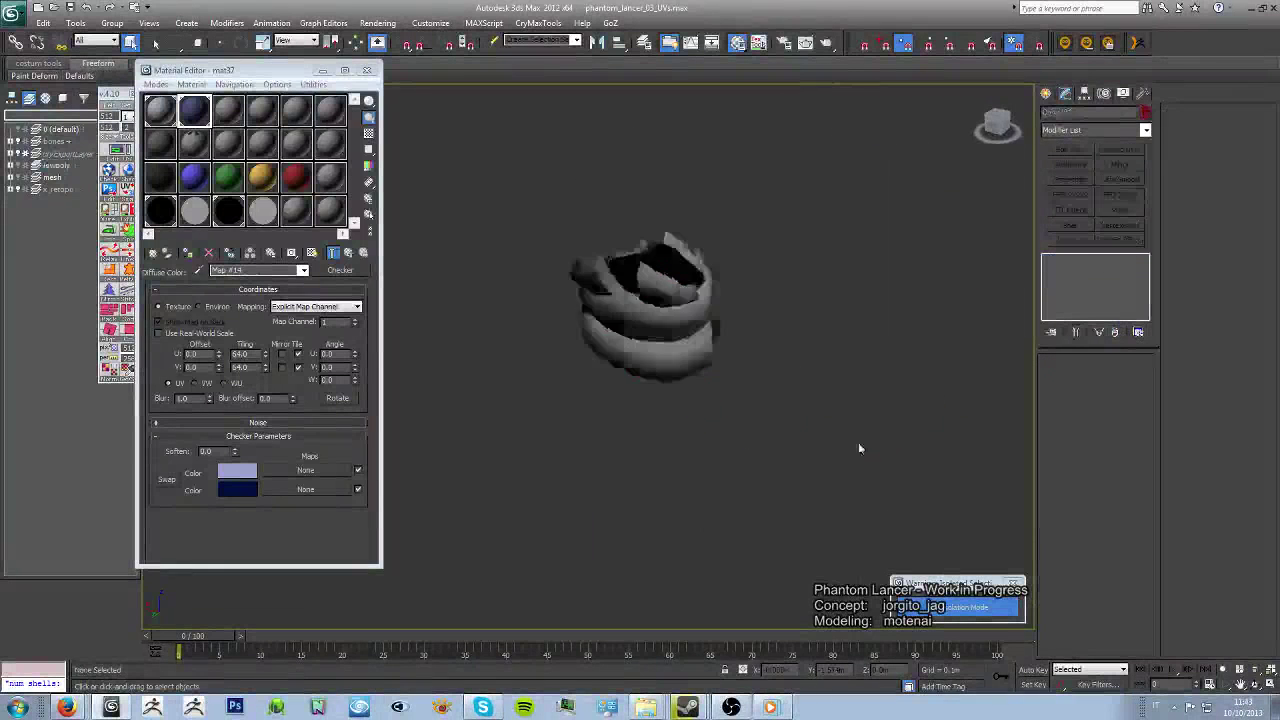
{"action": "middle_click_drag", "start_coordinate": [857, 449], "coordinate": [808, 456], "text": "alt"}
{"action": "mouse_move", "coordinate": [956, 440]}
{"action": "middle_mouse_down", "text": "alt"}
{"action": "mouse_move", "coordinate": [808, 420]}
{"action": "mouse_move", "coordinate": [790, 390]}
{"action": "middle_mouse_up", "text": "alt"}
{"action": "scroll", "coordinate": [805, 445], "scroll_direction": "up", "scroll_amount": 3}
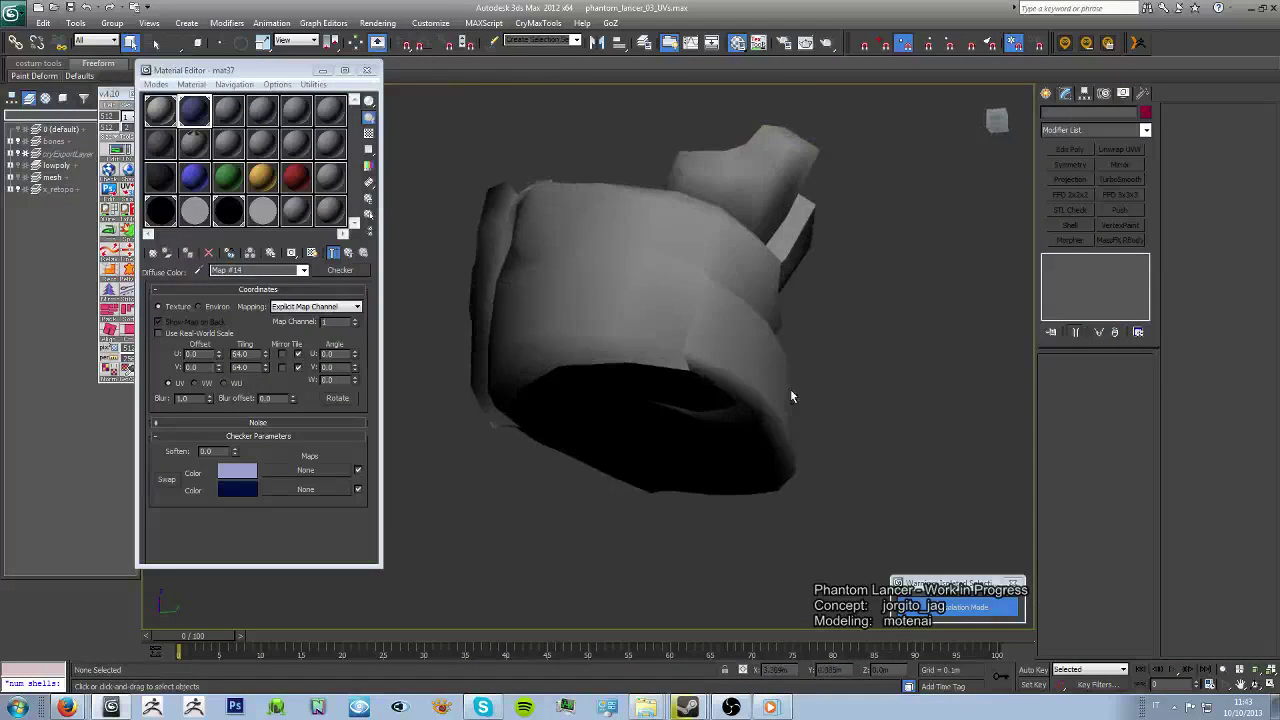
{"action": "left_click", "coordinate": [672, 324]}
{"action": "left_click", "coordinate": [1076, 377]}
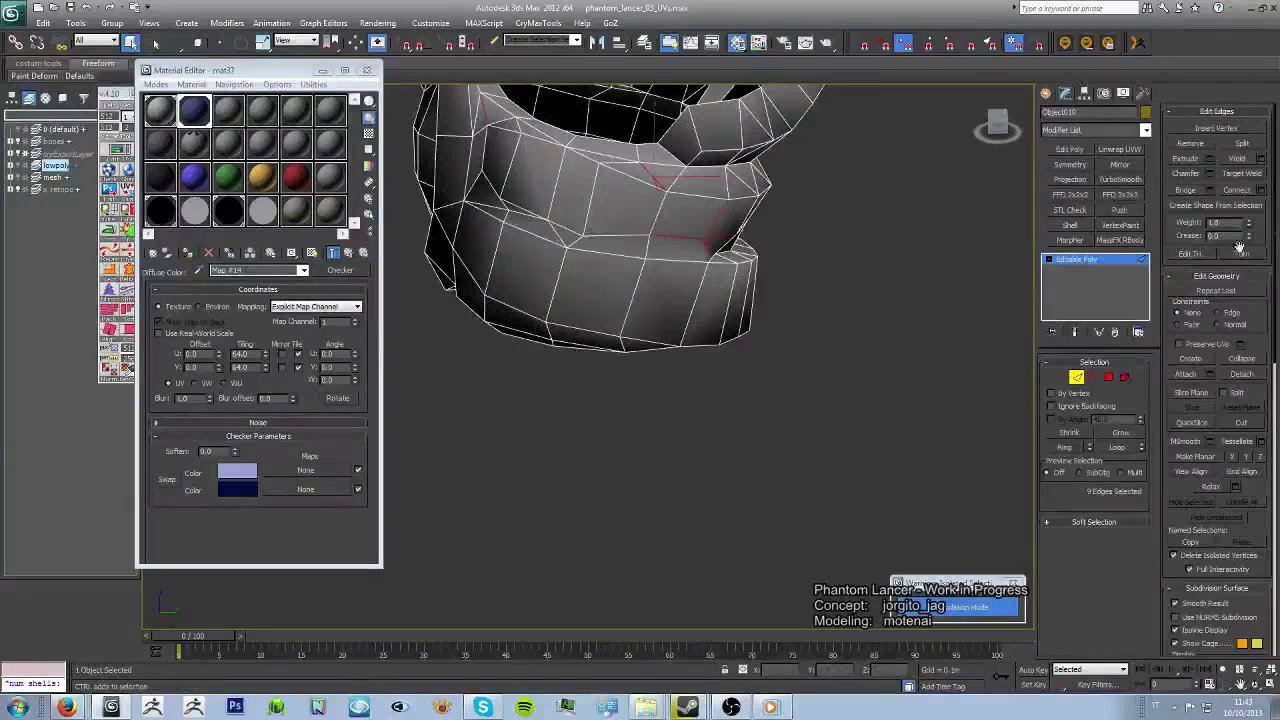
{"action": "left_click", "coordinate": [1240, 252]}
{"action": "mouse_move", "coordinate": [677, 355]}
{"action": "middle_mouse_down", "text": "alt"}
{"action": "mouse_move", "coordinate": [606, 337]}
{"action": "mouse_move", "coordinate": [514, 286]}
{"action": "mouse_move", "coordinate": [544, 320]}
{"action": "mouse_move", "coordinate": [754, 377]}
{"action": "middle_mouse_up", "text": "alt"}
{"action": "scroll", "coordinate": [750, 370], "scroll_direction": "up", "scroll_amount": 3}
Step: Inspect the sack's vertices, then leave vertex editing and reselect the sack
{"action": "key", "text": "1"}
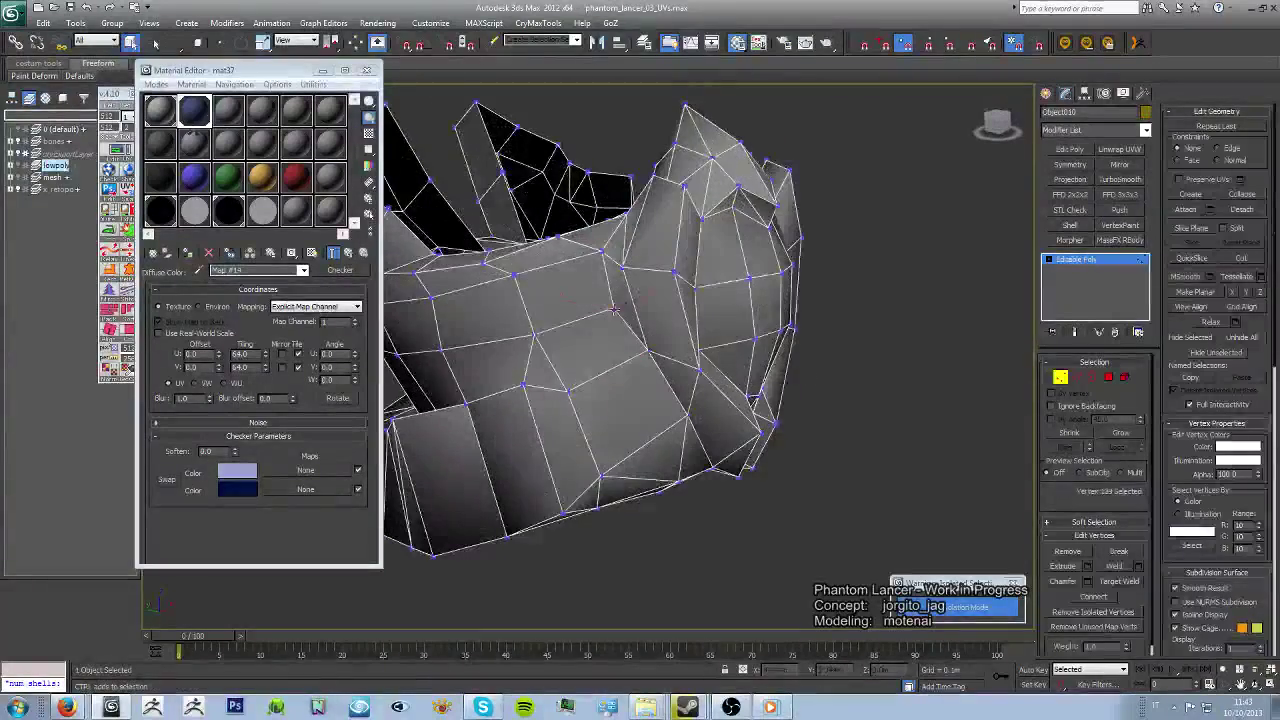
{"action": "middle_click_drag", "start_coordinate": [658, 297], "coordinate": [515, 284], "text": "alt"}
{"action": "middle_click_drag", "start_coordinate": [540, 242], "coordinate": [620, 366], "text": "alt"}
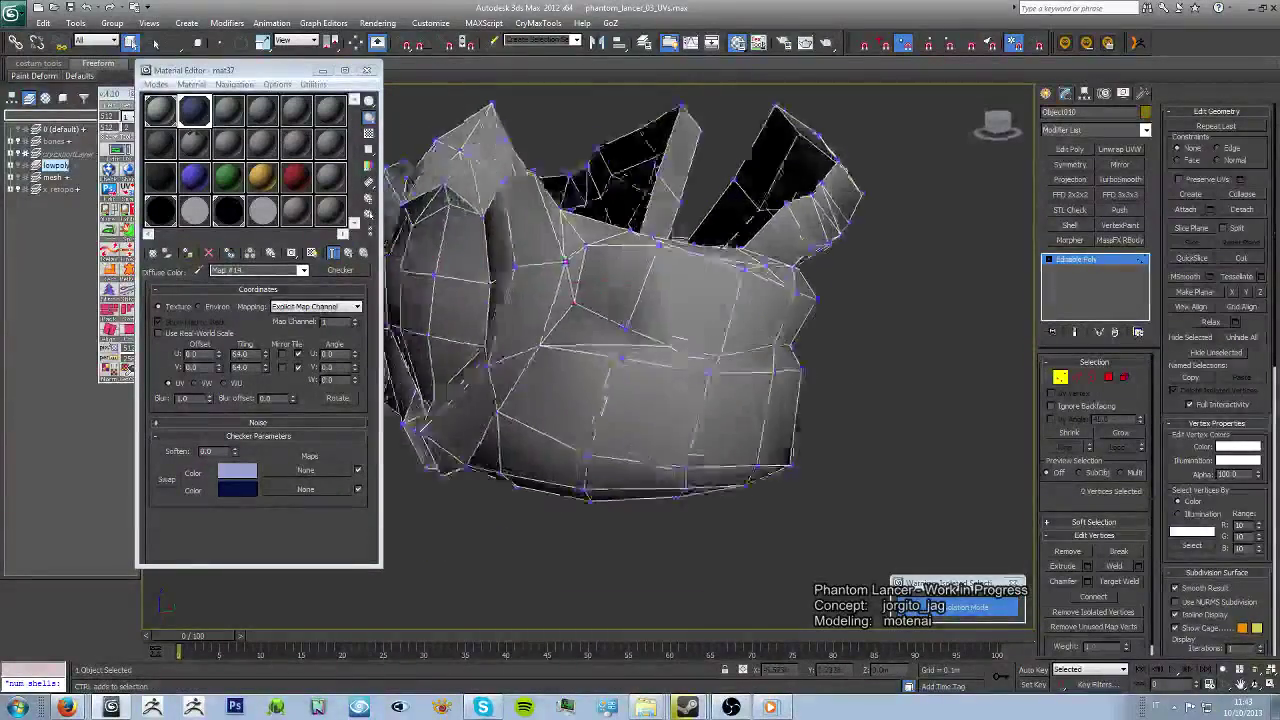
{"action": "scroll", "coordinate": [614, 403], "scroll_direction": "down", "scroll_amount": 5}
{"action": "scroll", "coordinate": [614, 403], "scroll_direction": "up", "scroll_amount": 3}
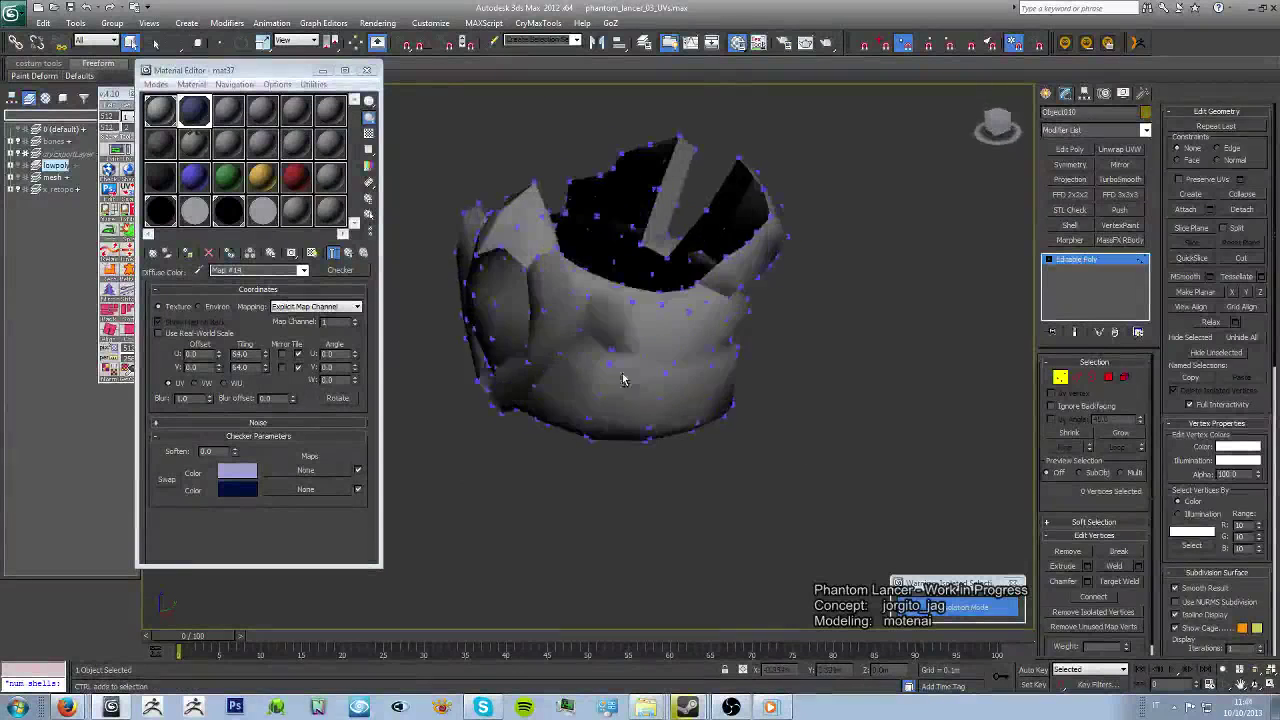
{"action": "key", "text": "1"}
{"action": "left_click", "coordinate": [966, 423]}
{"action": "left_click", "coordinate": [608, 363]}
{"action": "mouse_move", "coordinate": [608, 363]}
{"action": "middle_mouse_down", "text": "alt"}
{"action": "mouse_move", "coordinate": [553, 432]}
{"action": "mouse_move", "coordinate": [437, 380]}
{"action": "mouse_move", "coordinate": [523, 414]}
{"action": "mouse_move", "coordinate": [609, 388]}
{"action": "mouse_move", "coordinate": [614, 434]}
{"action": "mouse_move", "coordinate": [920, 400]}
{"action": "middle_mouse_up", "text": "alt"}
Step: Add an Unwrap UVW modifier to the sack and bring the band island into view in Edit UVWs
{"action": "left_click", "coordinate": [1119, 149]}
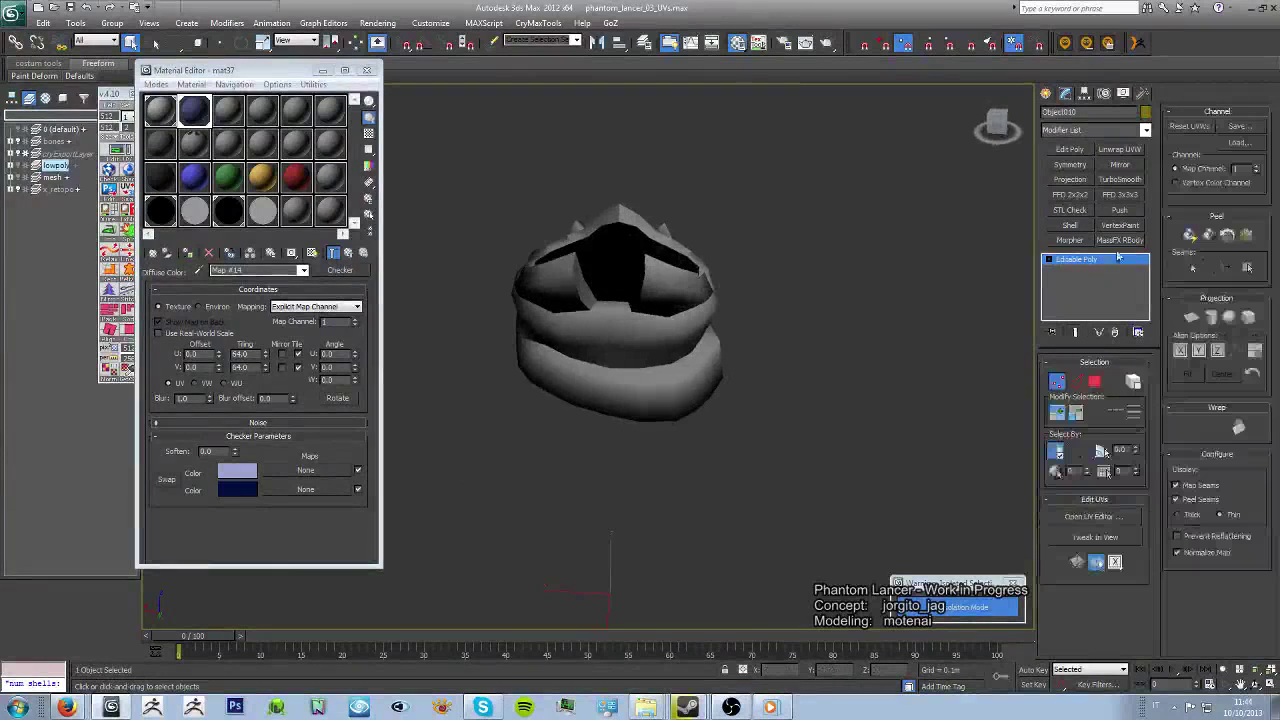
{"action": "left_click", "coordinate": [1088, 516]}
{"action": "mouse_move", "coordinate": [289, 500]}
{"action": "middle_mouse_down"}
{"action": "mouse_move", "coordinate": [392, 376]}
{"action": "mouse_move", "coordinate": [314, 371]}
{"action": "middle_mouse_up"}
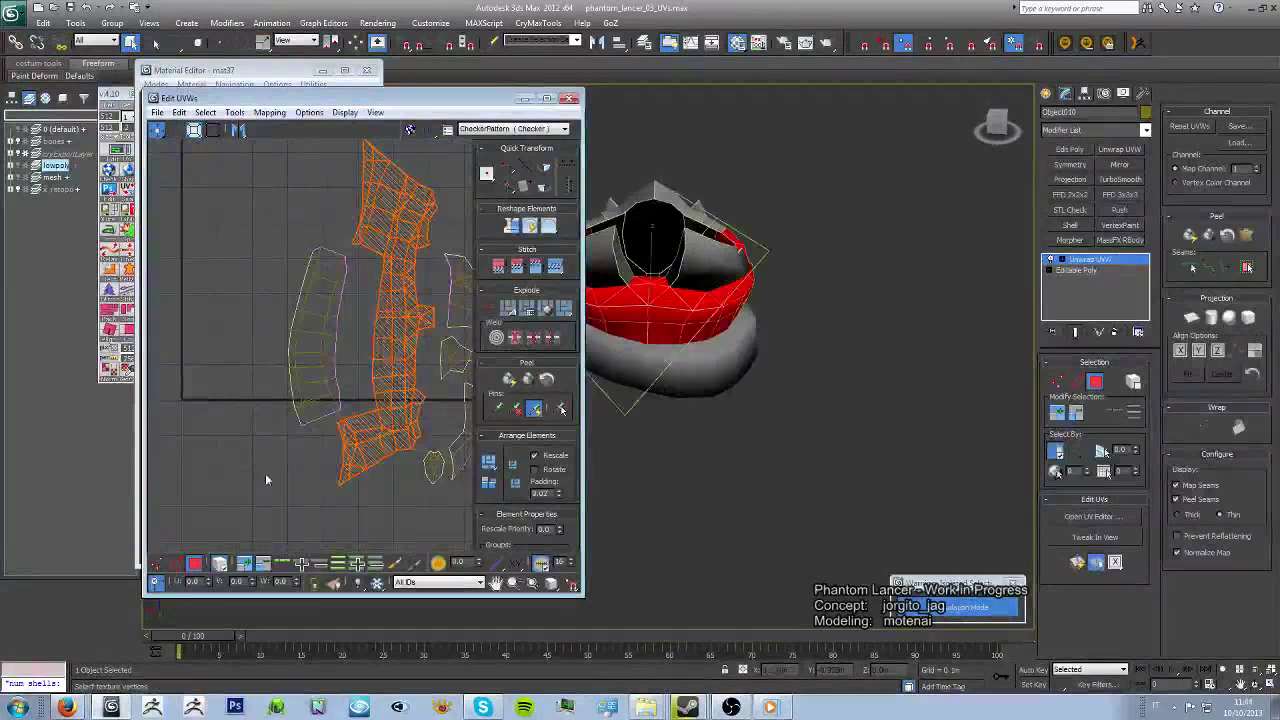
{"action": "scroll", "coordinate": [400, 300], "scroll_direction": "up", "scroll_amount": 2}
Step: Rotate the band's UV island about 5.78 degrees, deselect it, and review the collapsed sack
{"action": "key", "text": "e"}
{"action": "mouse_move", "coordinate": [343, 214]}
{"action": "left_mouse_down"}
{"action": "mouse_move", "coordinate": [421, 351]}
{"action": "mouse_move", "coordinate": [369, 398]}
{"action": "left_mouse_up"}
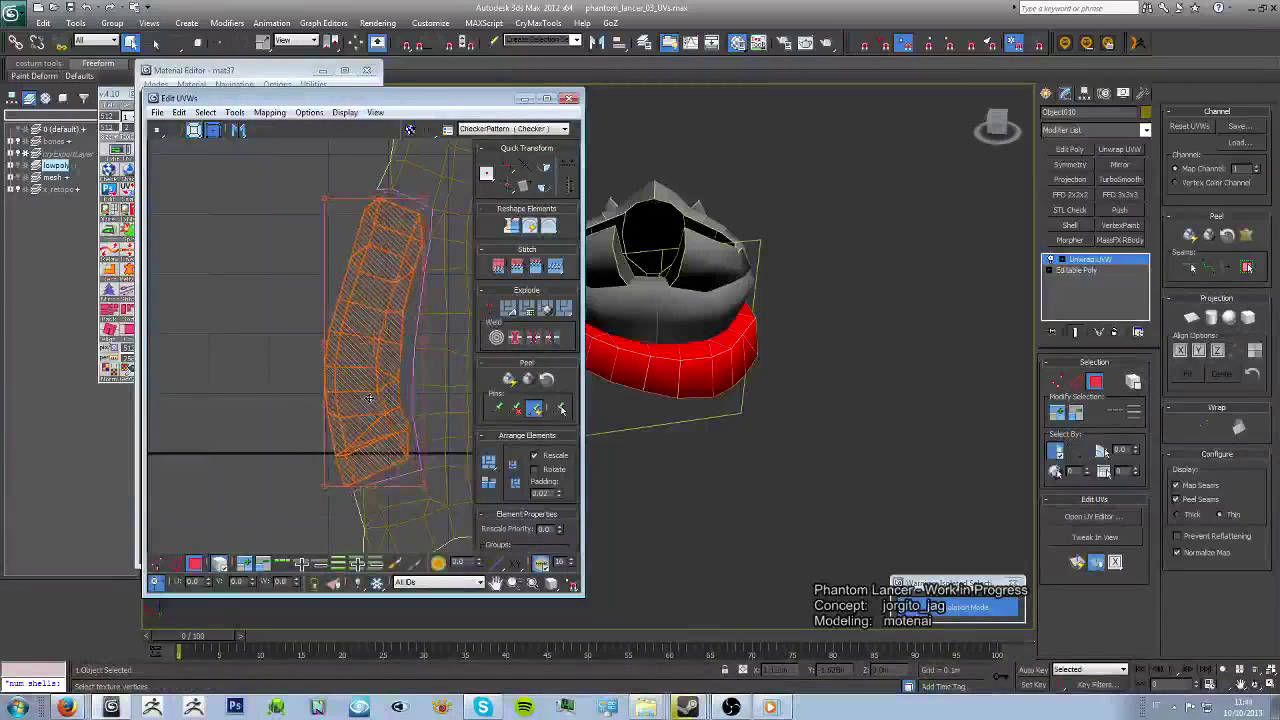
{"action": "left_click", "coordinate": [294, 432]}
{"action": "scroll", "coordinate": [294, 432], "scroll_direction": "down", "scroll_amount": 5}
{"action": "scroll", "coordinate": [300, 350], "scroll_direction": "up", "scroll_amount": 3}
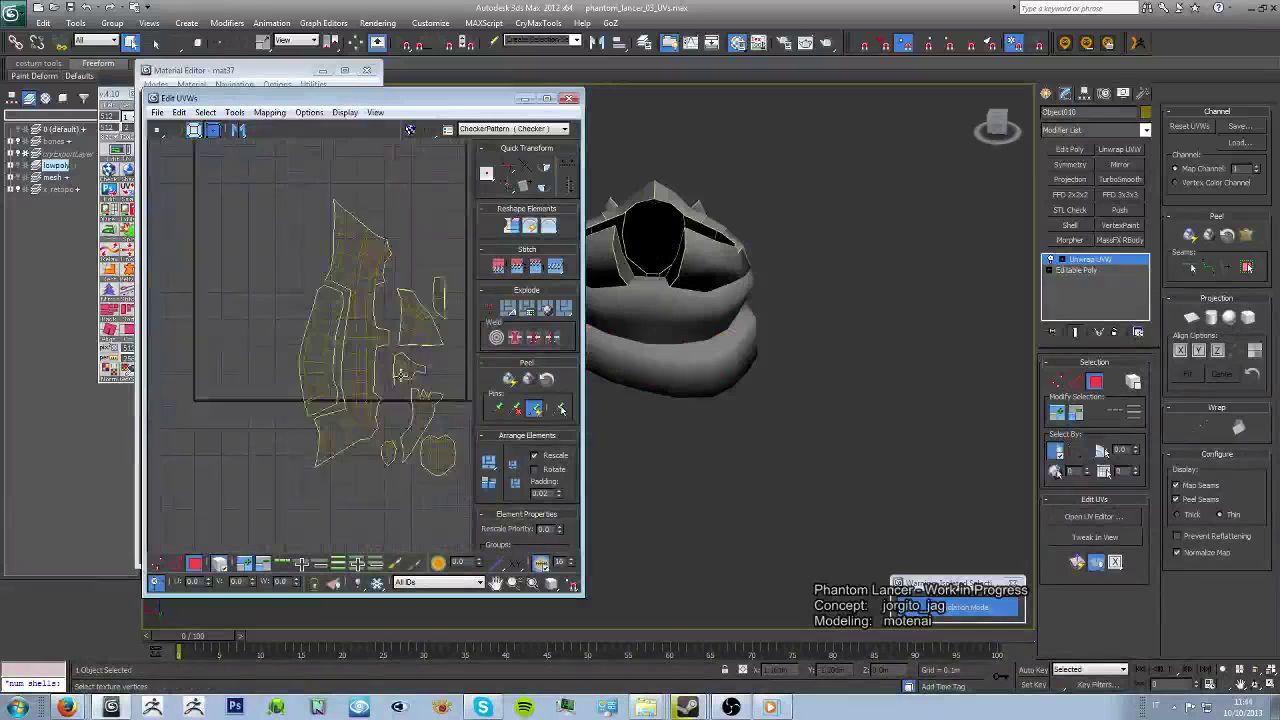
{"action": "scroll", "coordinate": [300, 350], "scroll_direction": "up", "scroll_amount": 2}
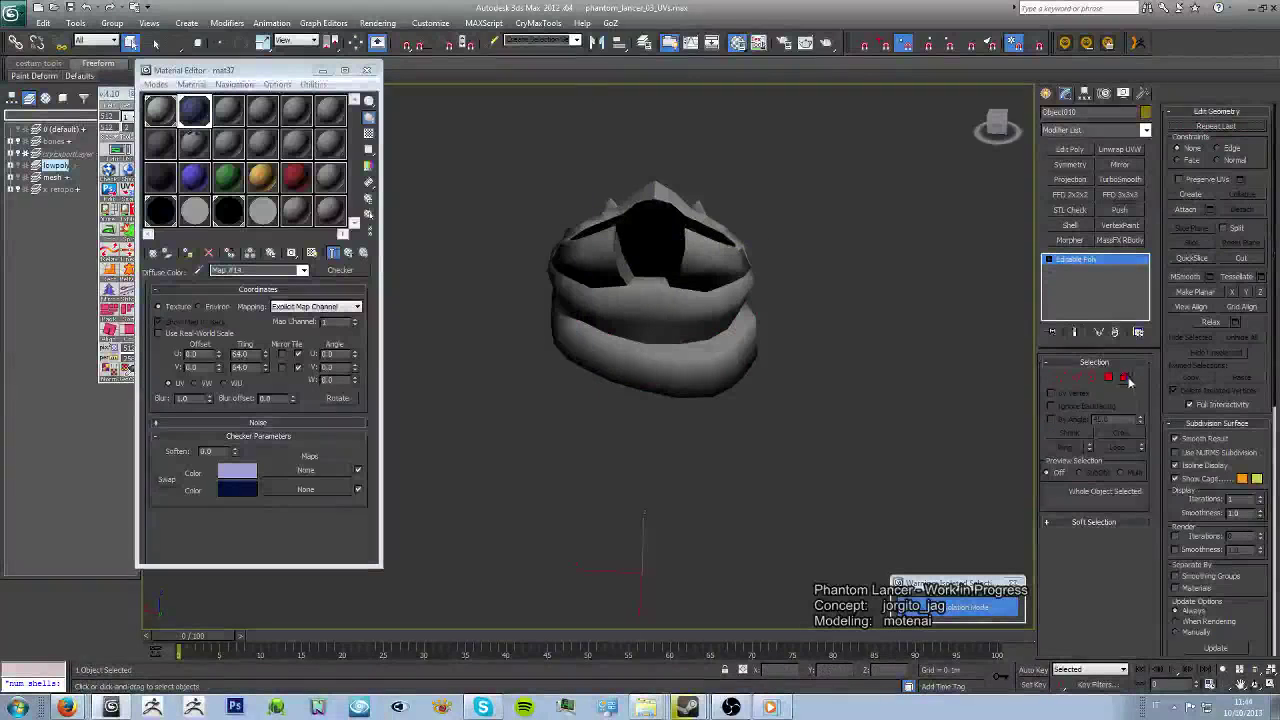
{"action": "middle_click_drag", "start_coordinate": [720, 380], "coordinate": [758, 386], "text": "alt"}
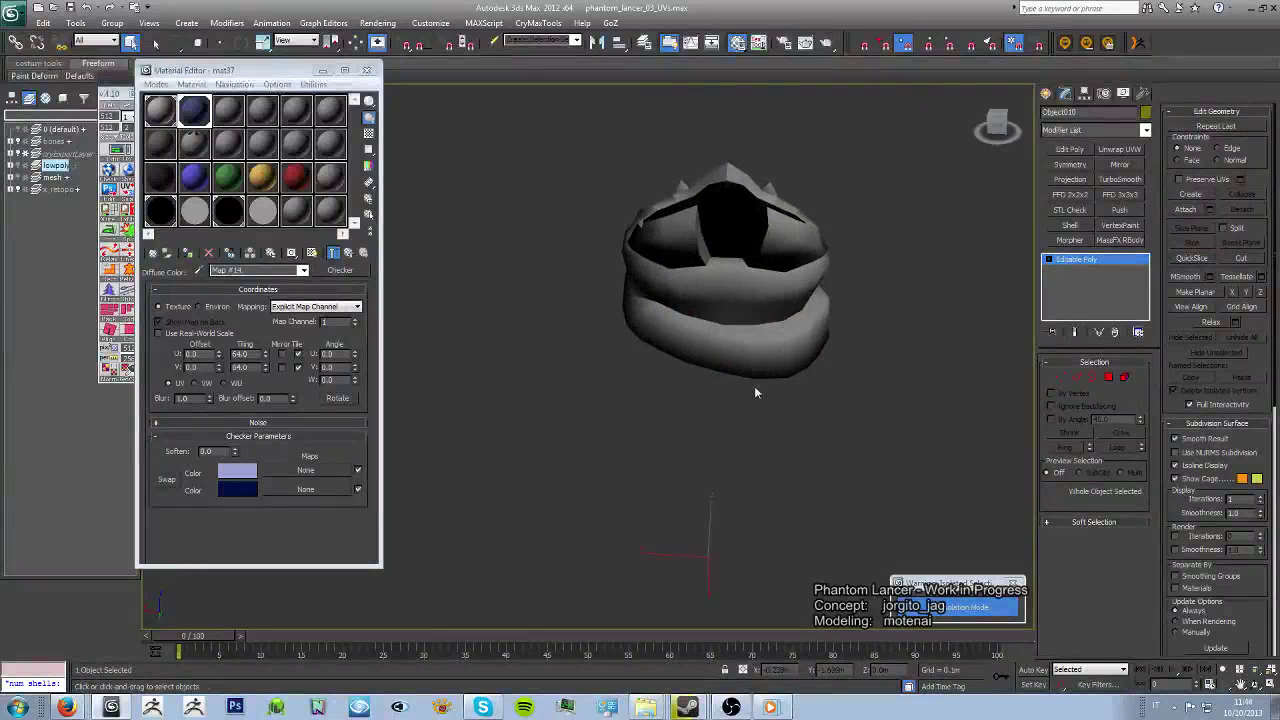
{"action": "mouse_move", "coordinate": [744, 378]}
{"action": "middle_mouse_down", "text": "alt"}
{"action": "mouse_move", "coordinate": [581, 397]}
{"action": "mouse_move", "coordinate": [640, 400]}
{"action": "middle_mouse_up", "text": "alt"}
Step: Exit isolation and show the checker material with wireframe on the belt and skirt
{"action": "left_click", "coordinate": [312, 252]}
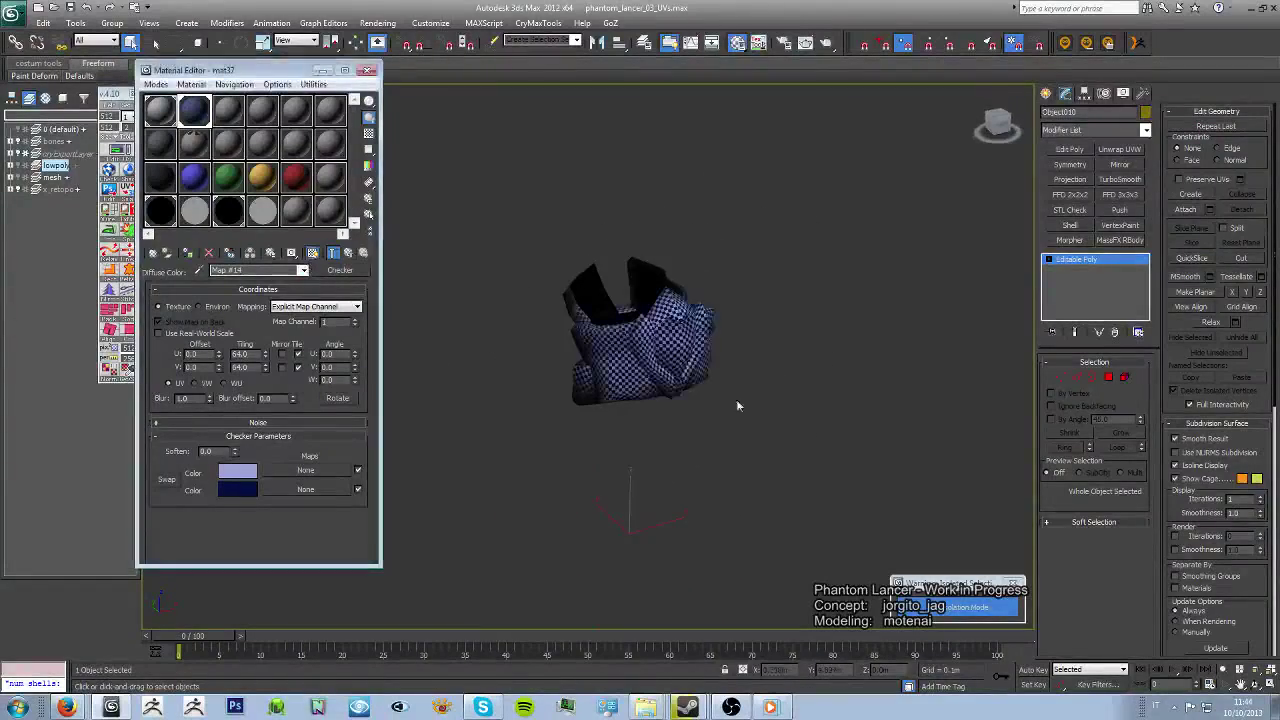
{"action": "middle_click_drag", "start_coordinate": [736, 399], "coordinate": [807, 404], "text": "alt"}
{"action": "key", "text": "alt+q"}
{"action": "scroll", "coordinate": [800, 340], "scroll_direction": "up", "scroll_amount": 5}
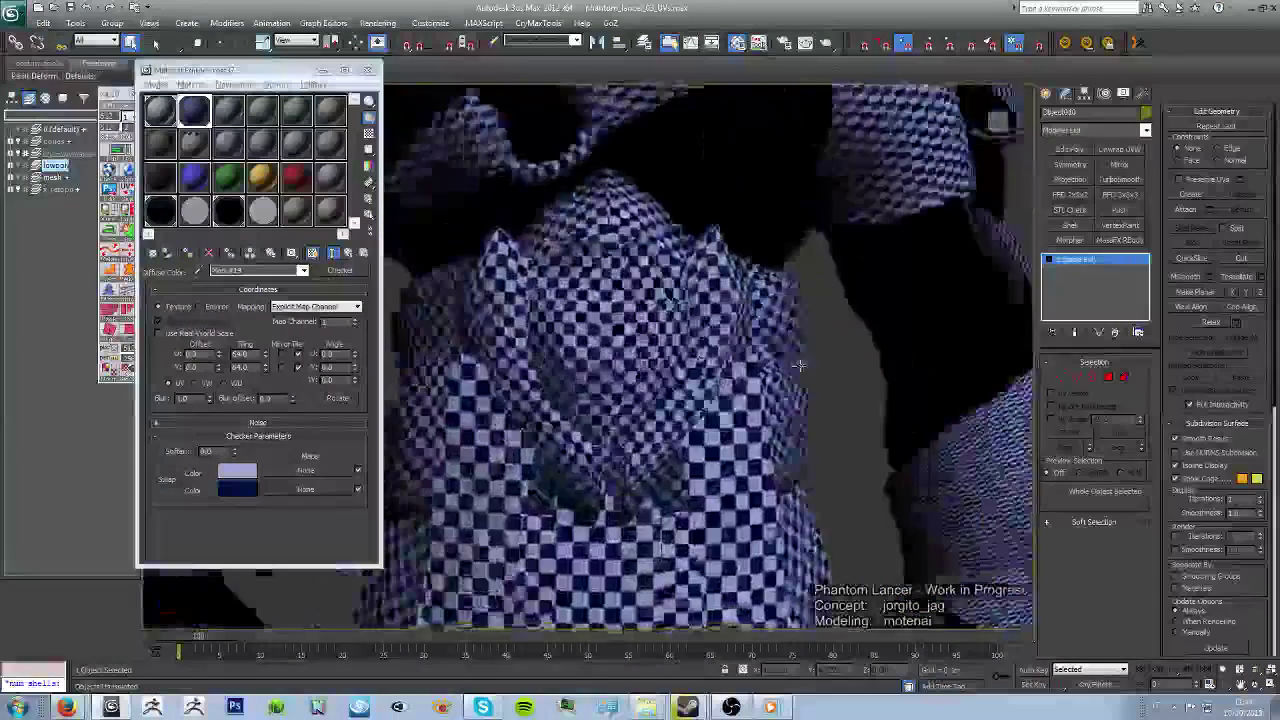
{"action": "middle_click_drag", "start_coordinate": [760, 360], "coordinate": [800, 336], "text": "alt"}
{"action": "key", "text": "F4"}
Step: Select the skirt pieces and isolate them with Alt+Q
{"action": "left_click", "coordinate": [620, 470], "text": "ctrl"}
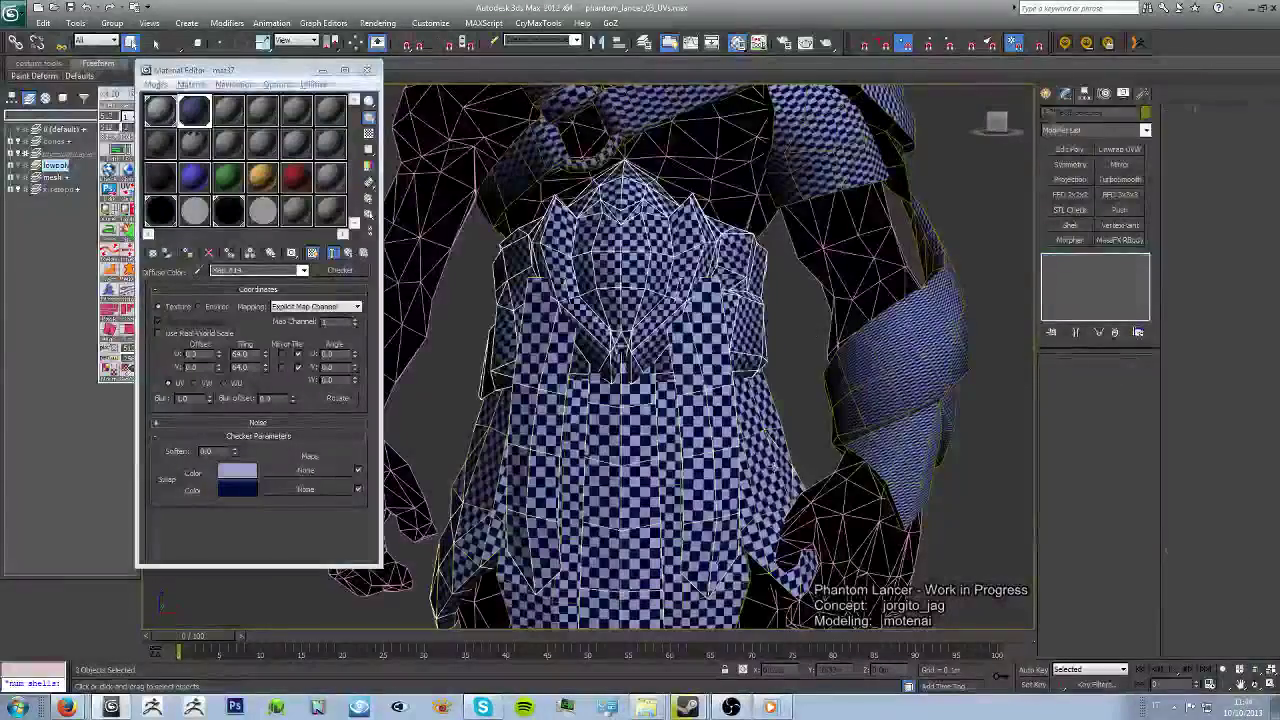
{"action": "key", "text": "alt+q"}
{"action": "mouse_move", "coordinate": [640, 529]}
{"action": "middle_mouse_down", "text": "alt"}
{"action": "mouse_move", "coordinate": [690, 332]}
{"action": "mouse_move", "coordinate": [780, 330]}
{"action": "middle_mouse_up", "text": "alt"}
{"action": "left_click", "coordinate": [690, 332]}
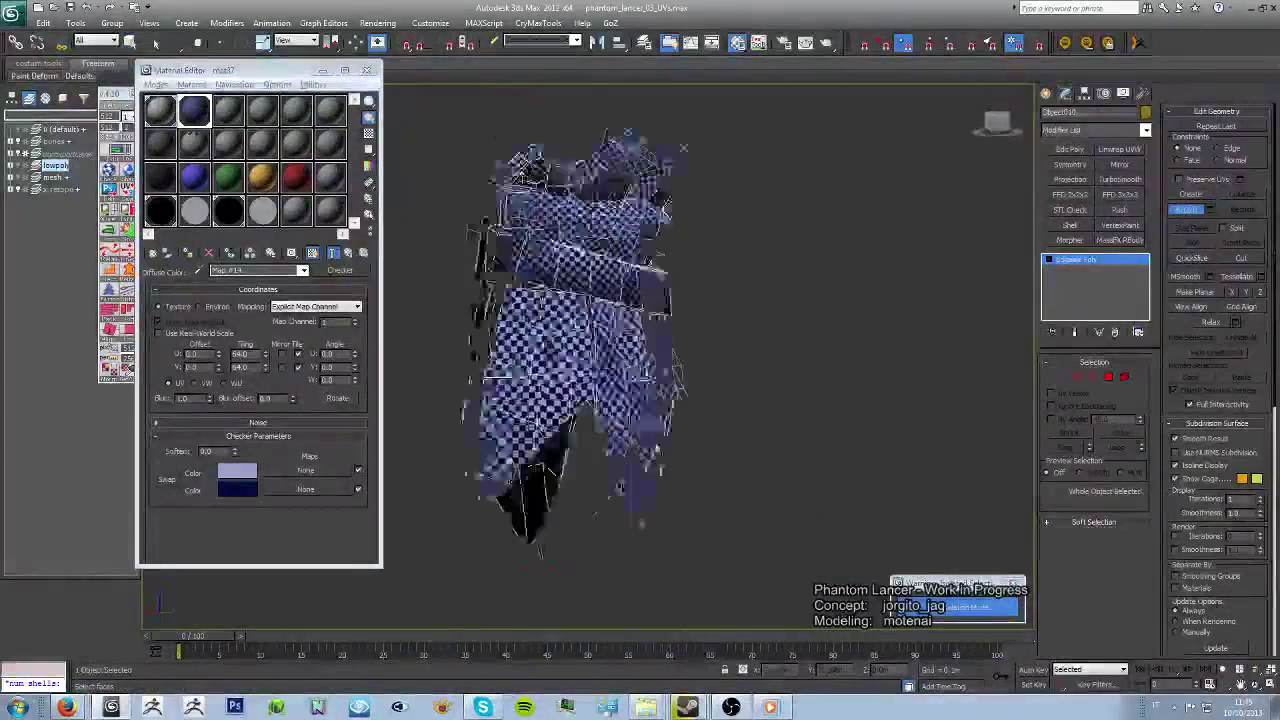
{"action": "key", "text": "w"}
{"action": "mouse_move", "coordinate": [700, 350]}
{"action": "middle_mouse_down", "text": "alt"}
{"action": "mouse_move", "coordinate": [665, 381]}
{"action": "mouse_move", "coordinate": [770, 380]}
{"action": "middle_mouse_up", "text": "alt"}
Step: Select a front skirt panel element, set its smoothing, and hide the wireframe overlay
{"action": "key", "text": "5"}
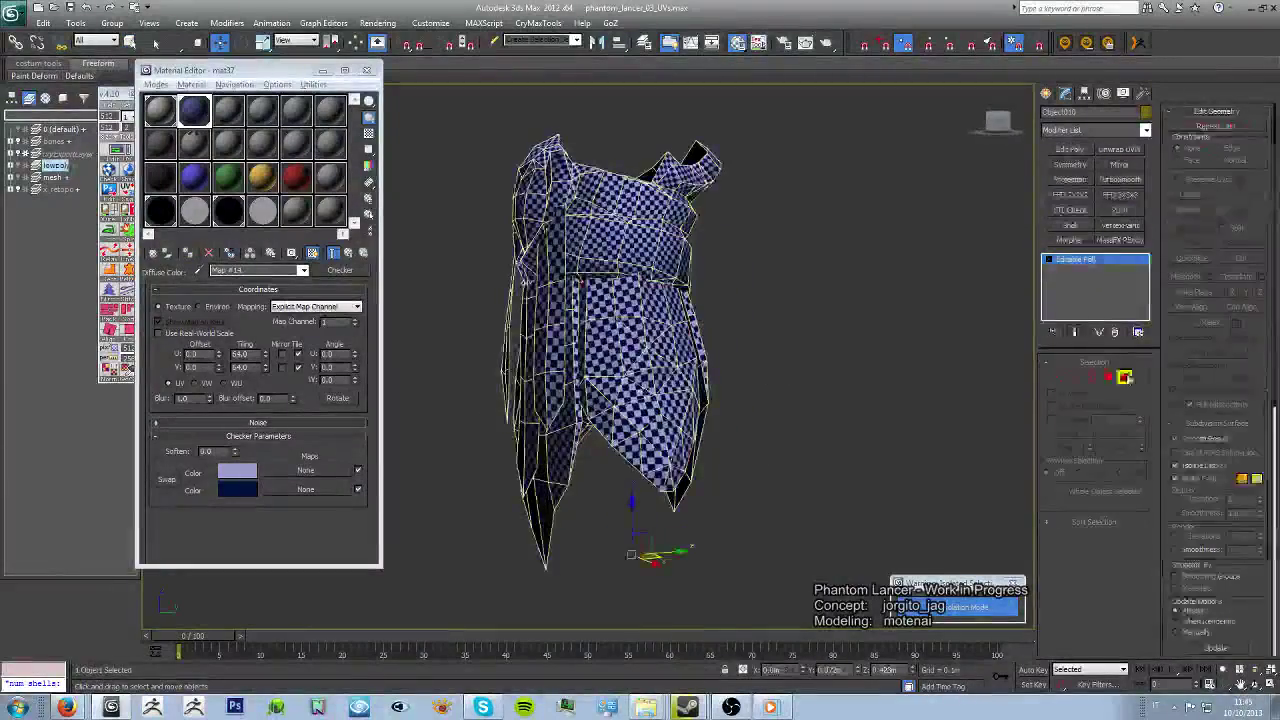
{"action": "left_click", "coordinate": [610, 450]}
{"action": "middle_click_drag", "start_coordinate": [594, 460], "coordinate": [827, 351], "text": "alt"}
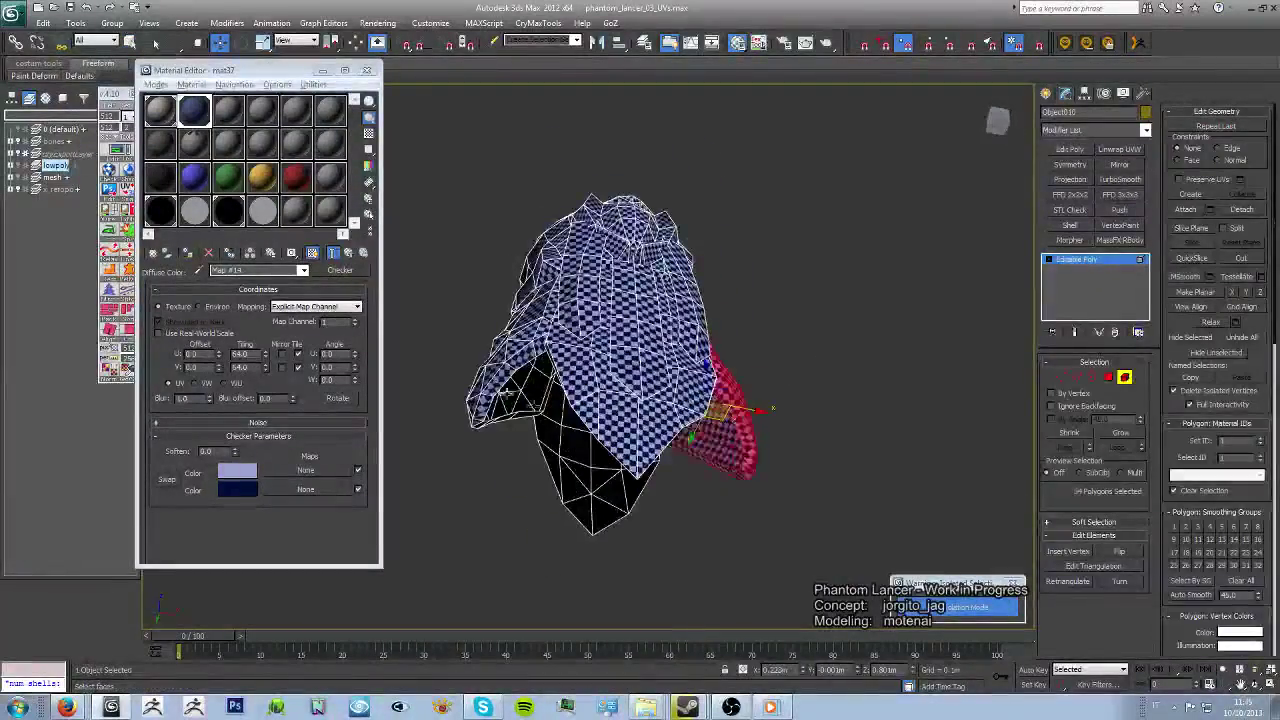
{"action": "middle_click_drag", "start_coordinate": [505, 393], "coordinate": [641, 458], "text": "alt"}
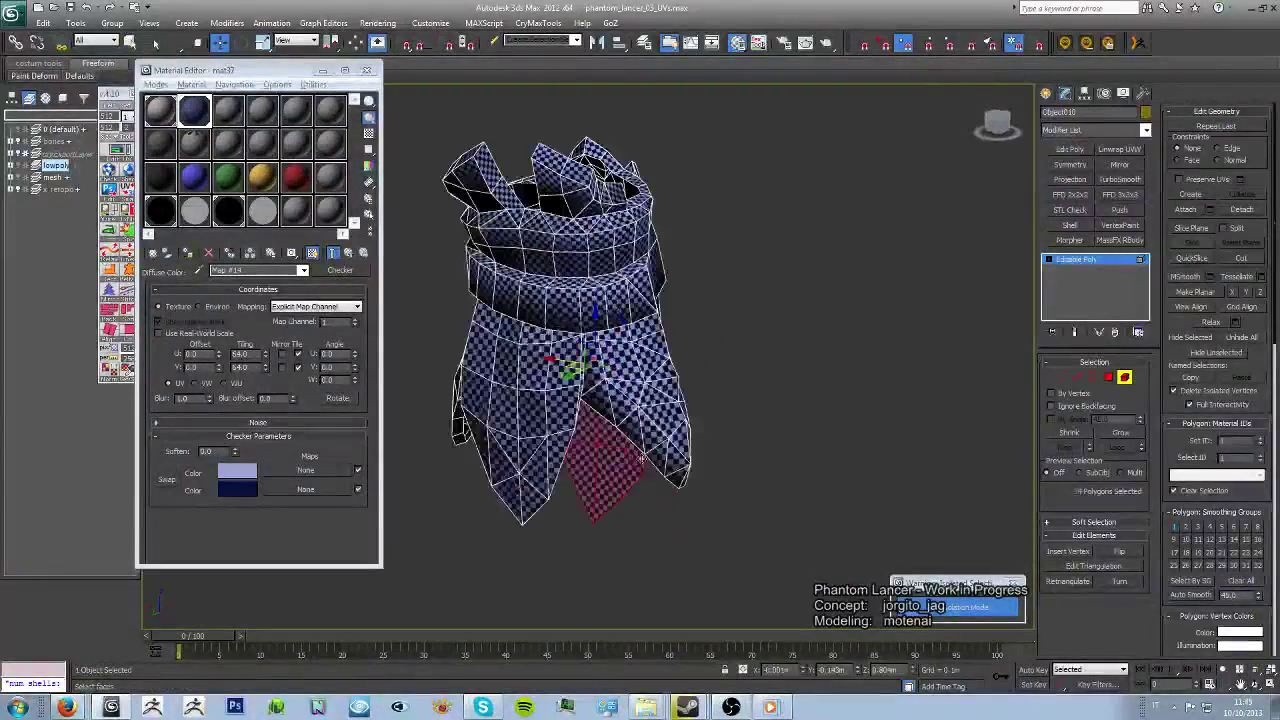
{"action": "left_click", "coordinate": [1186, 530]}
{"action": "left_click", "coordinate": [811, 457]}
{"action": "middle_click_drag", "start_coordinate": [811, 457], "coordinate": [1000, 455], "text": "alt"}
{"action": "key", "text": "F4"}
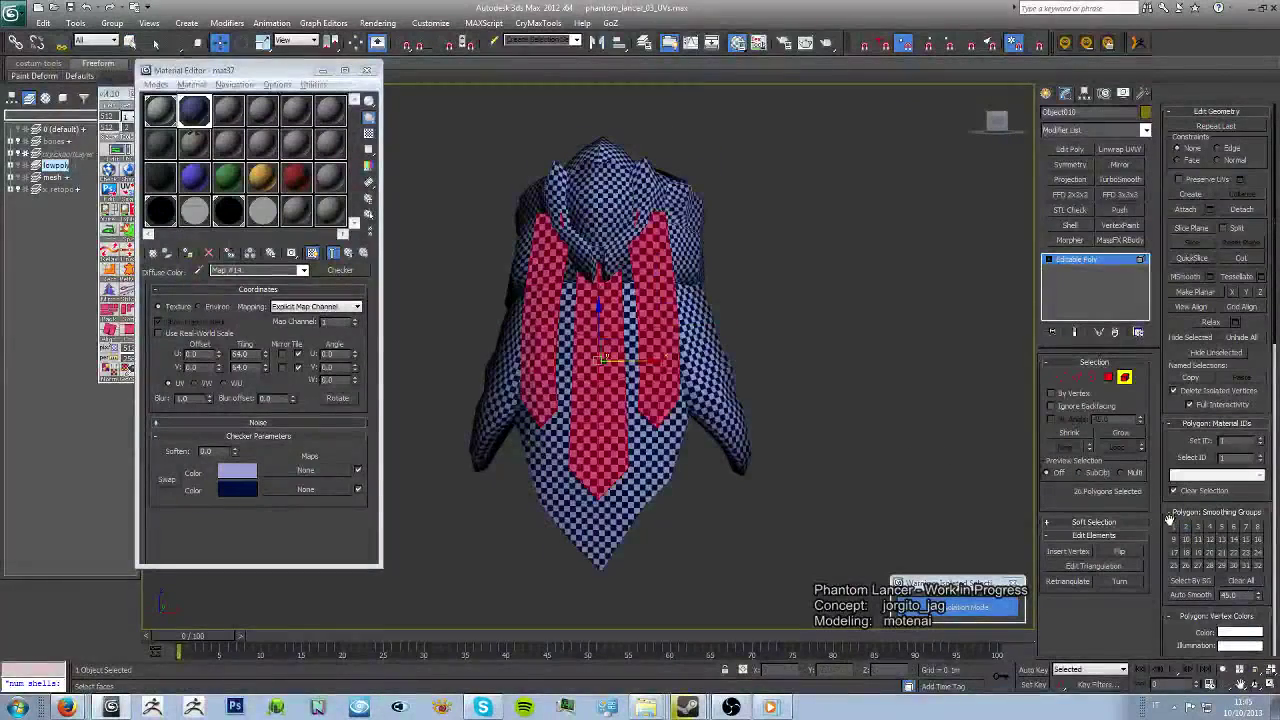
Step: Clear the polygon selection and reselect the skirt cloth object
{"action": "left_click", "coordinate": [878, 477]}
{"action": "mouse_move", "coordinate": [878, 477]}
{"action": "middle_mouse_down", "text": "alt"}
{"action": "mouse_move", "coordinate": [926, 460]}
{"action": "mouse_move", "coordinate": [753, 456]}
{"action": "middle_mouse_up", "text": "alt"}
{"action": "left_click", "coordinate": [757, 457]}
{"action": "left_click", "coordinate": [753, 456]}
Step: Show the skirt's UV layout and move one shell to the right of the cluster
{"action": "left_click", "coordinate": [1093, 516]}
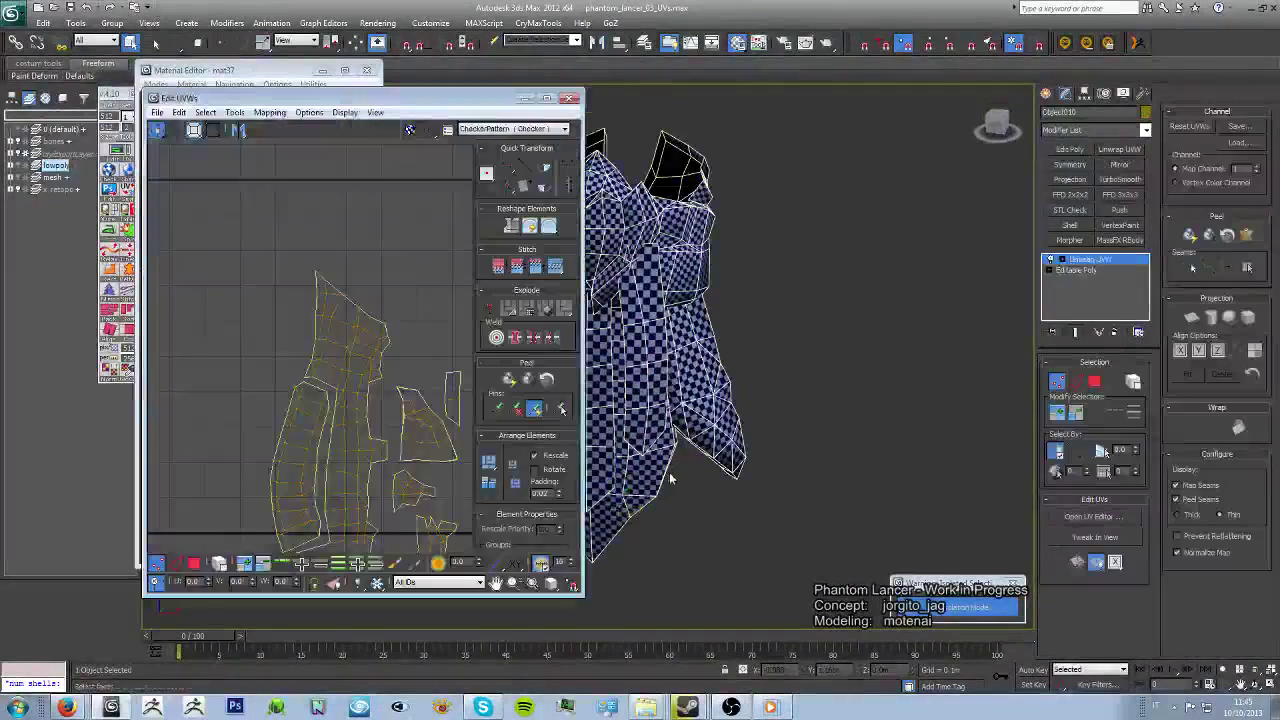
{"action": "scroll", "coordinate": [352, 432], "scroll_direction": "down", "scroll_amount": 3}
{"action": "middle_click_drag", "start_coordinate": [740, 390], "coordinate": [818, 385], "text": "alt"}
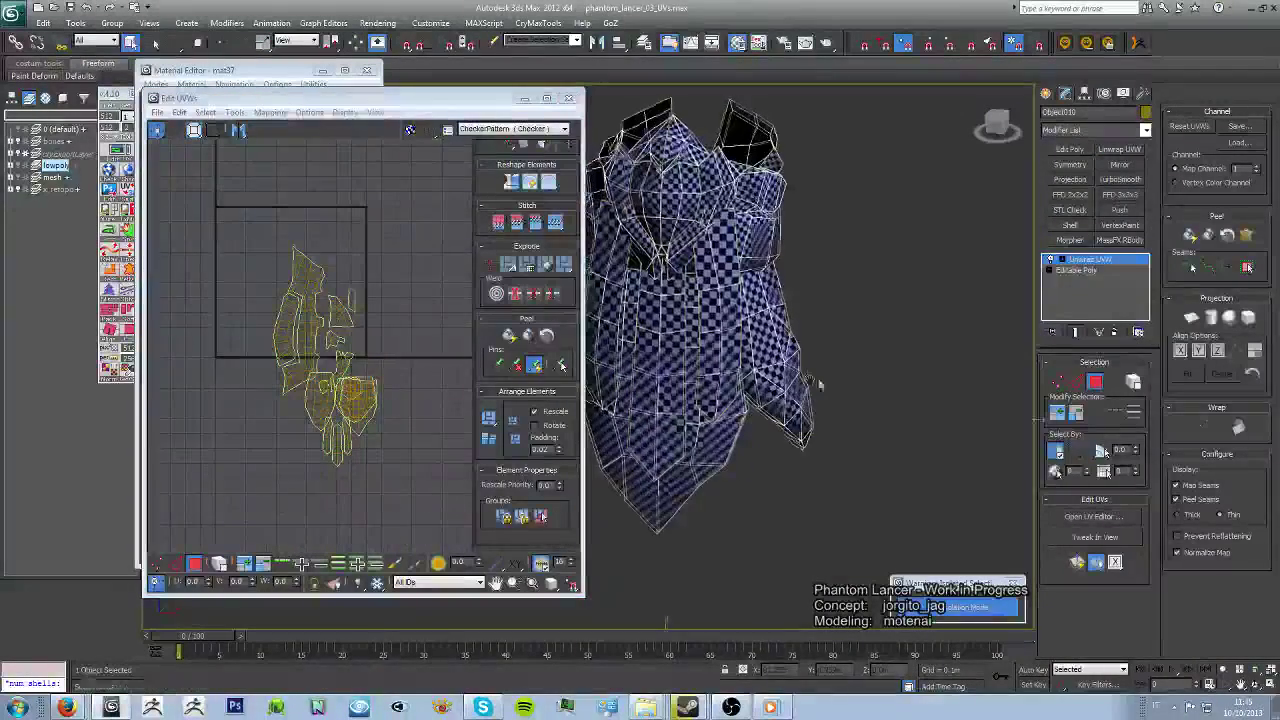
{"action": "left_click", "coordinate": [348, 398]}
{"action": "left_click_drag", "start_coordinate": [350, 402], "coordinate": [412, 418]}
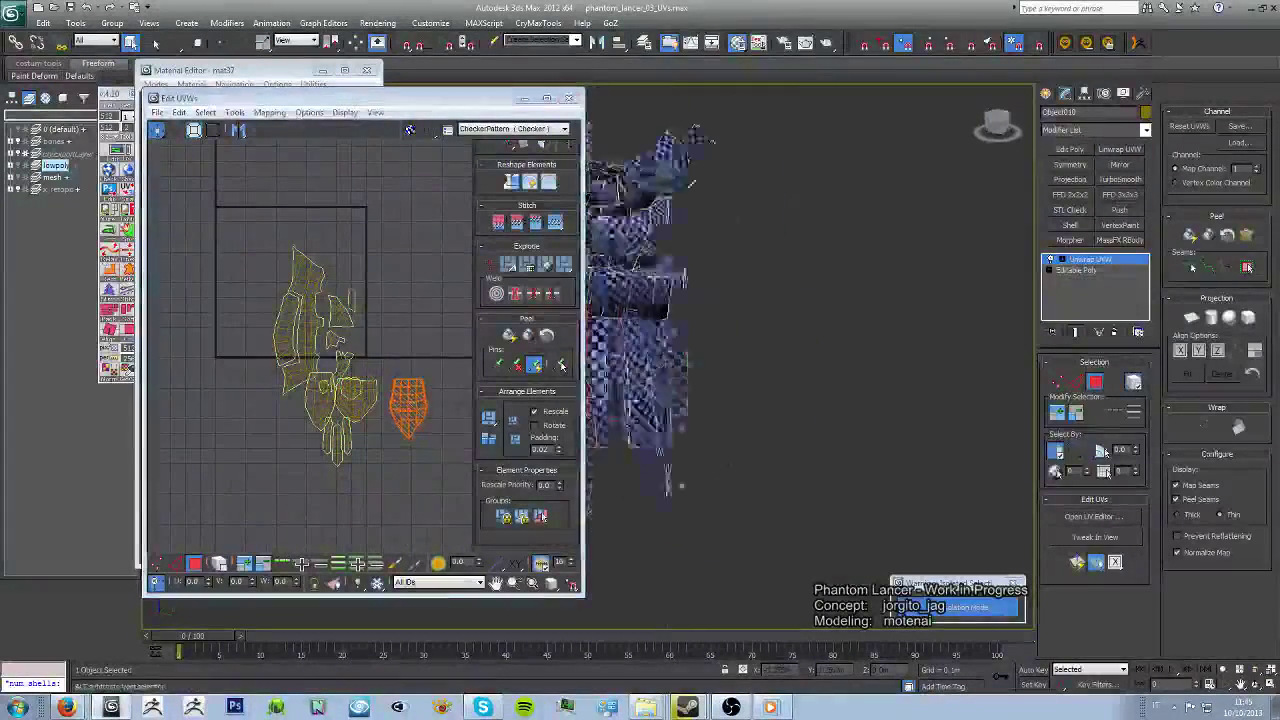
{"action": "left_click_drag", "start_coordinate": [318, 408], "coordinate": [445, 418]}
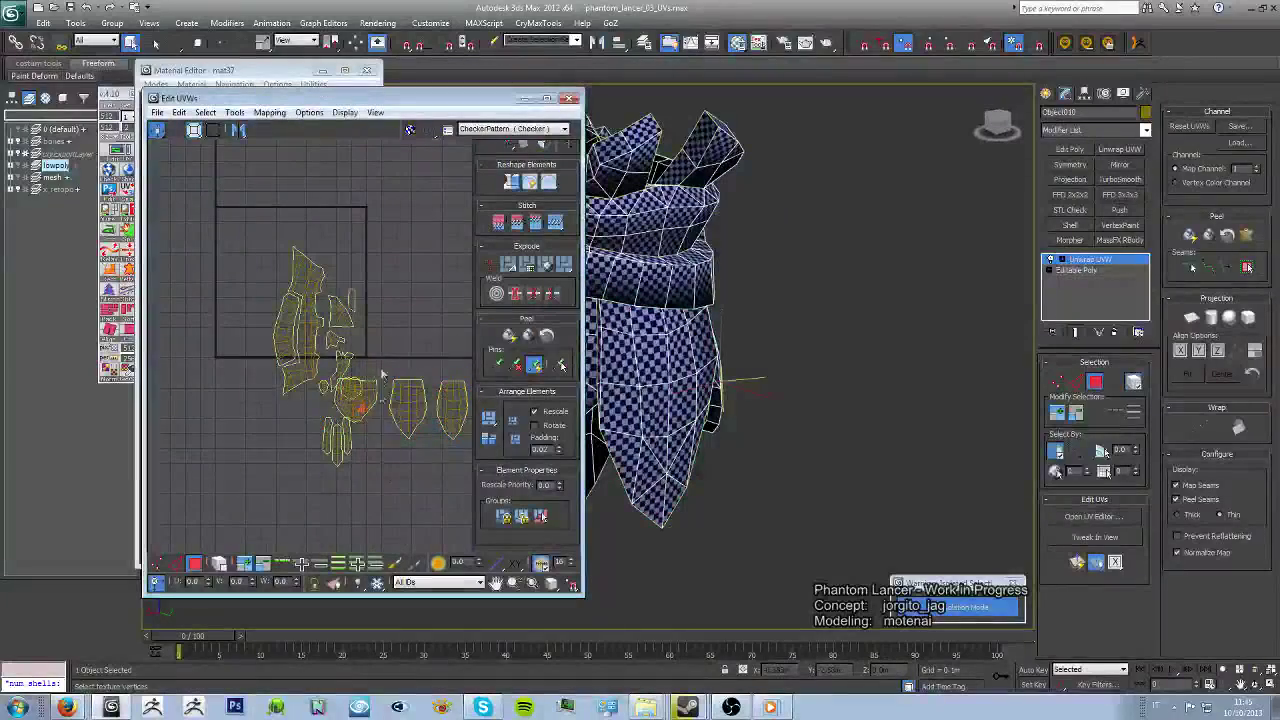
Step: Select the three skirt panel shells and rearrange them
{"action": "scroll", "coordinate": [370, 378], "scroll_direction": "up", "scroll_amount": 5}
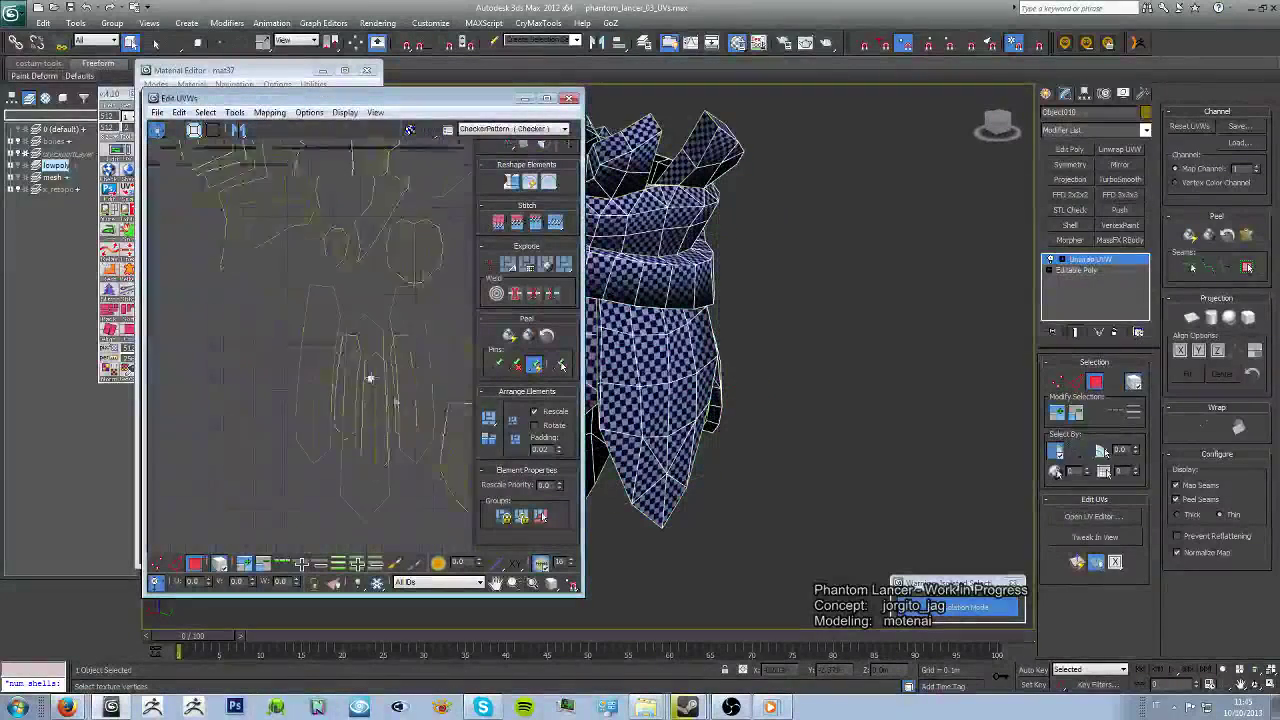
{"action": "left_click_drag", "start_coordinate": [295, 436], "coordinate": [445, 300]}
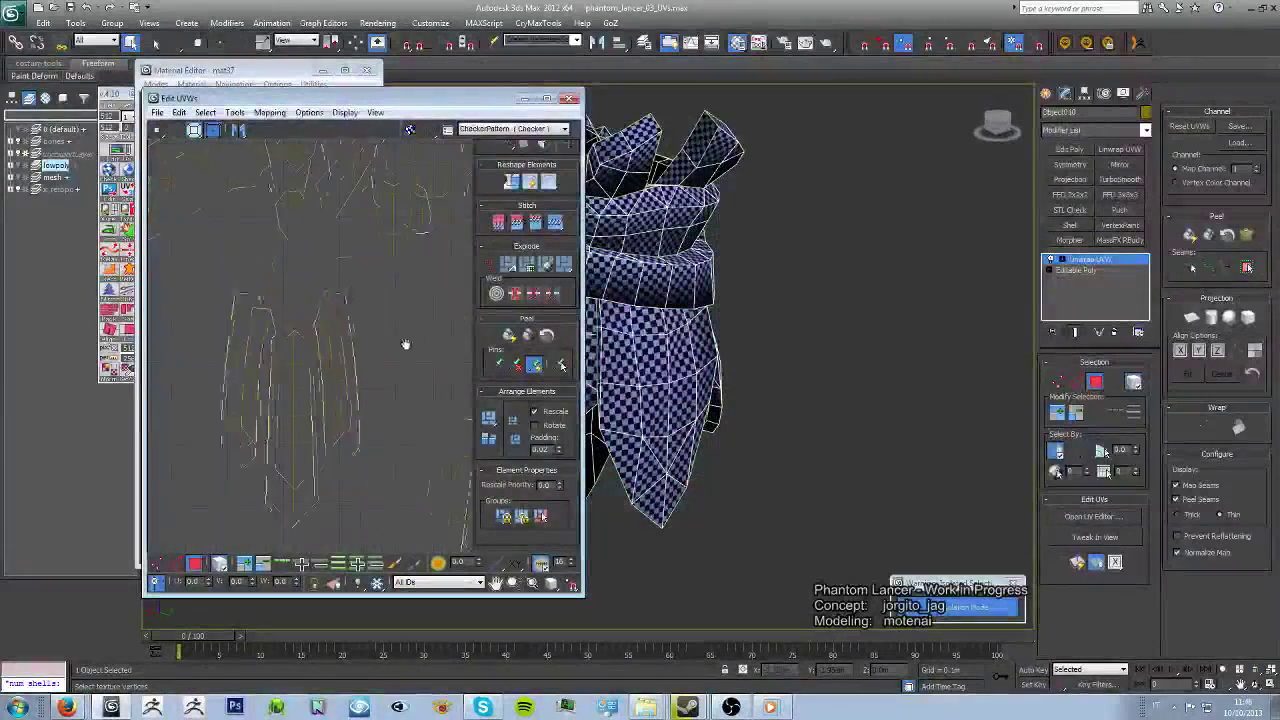
{"action": "scroll", "coordinate": [408, 343], "scroll_direction": "down", "scroll_amount": 5}
{"action": "left_click_drag", "start_coordinate": [362, 369], "coordinate": [349, 398]}
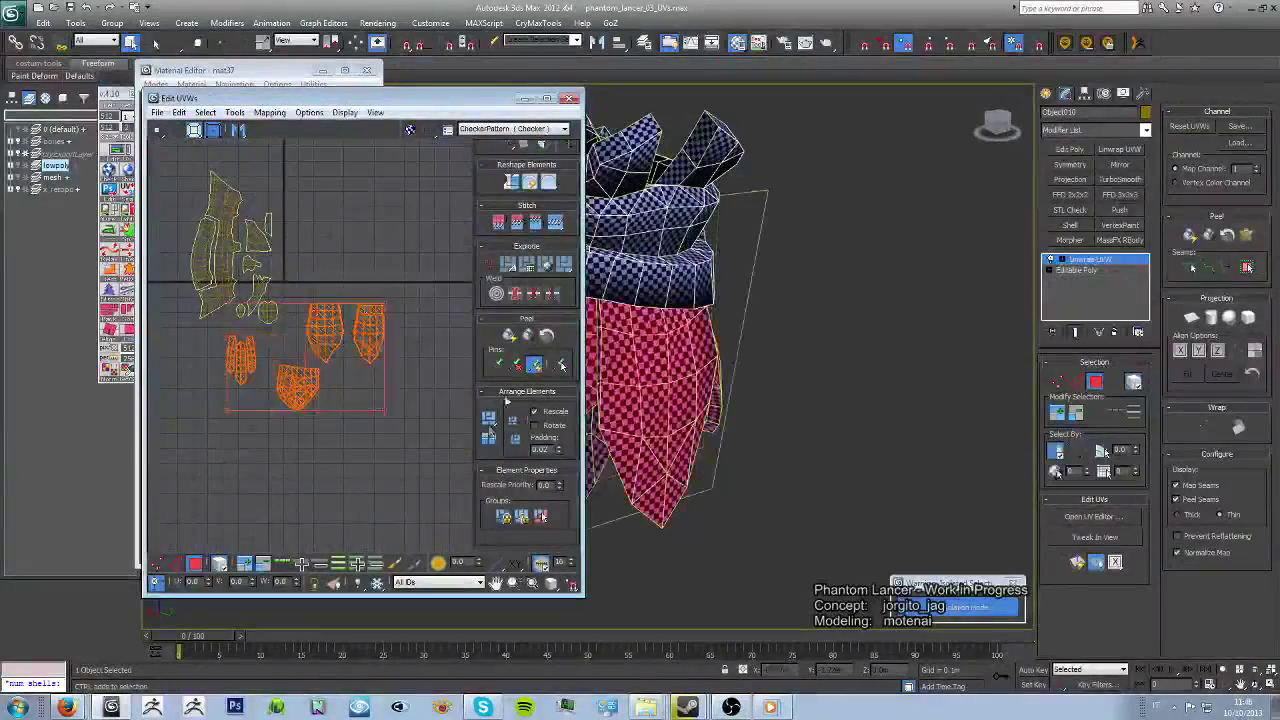
{"action": "scroll", "coordinate": [381, 434], "scroll_direction": "up", "scroll_amount": 2}
{"action": "mouse_move", "coordinate": [647, 369]}
{"action": "middle_mouse_down", "text": "alt"}
{"action": "mouse_move", "coordinate": [763, 395]}
{"action": "mouse_move", "coordinate": [755, 381]}
{"action": "middle_mouse_up", "text": "alt"}
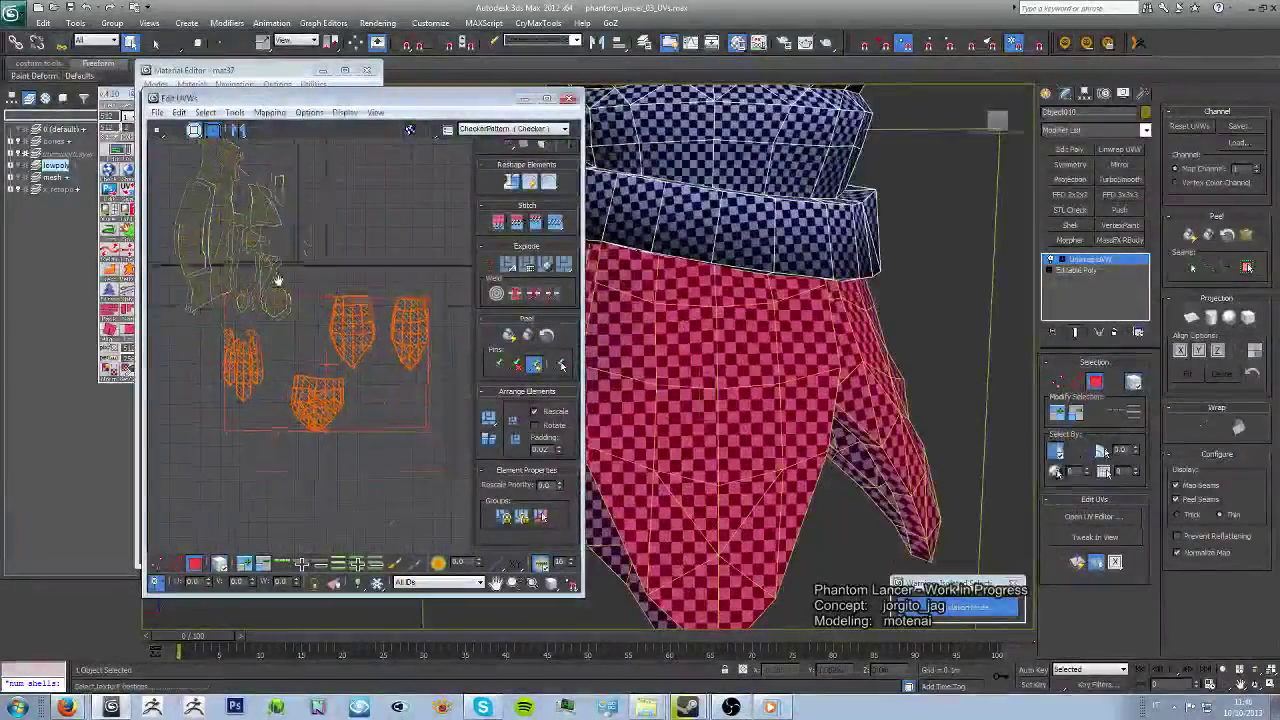
{"action": "scroll", "coordinate": [382, 287], "scroll_direction": "up", "scroll_amount": 2}
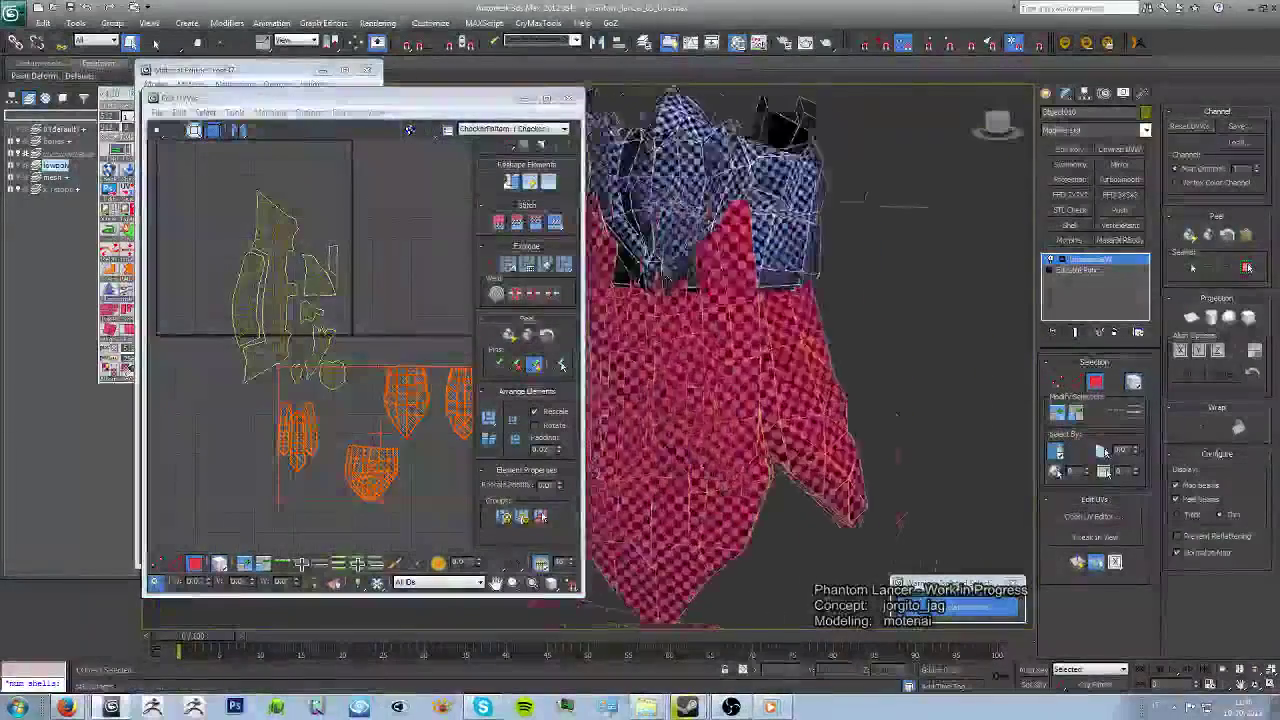
{"action": "scroll", "coordinate": [876, 393], "scroll_direction": "up", "scroll_amount": 3}
Step: Select all UV shells and rescale them together into a compact box
{"action": "left_click", "coordinate": [392, 316]}
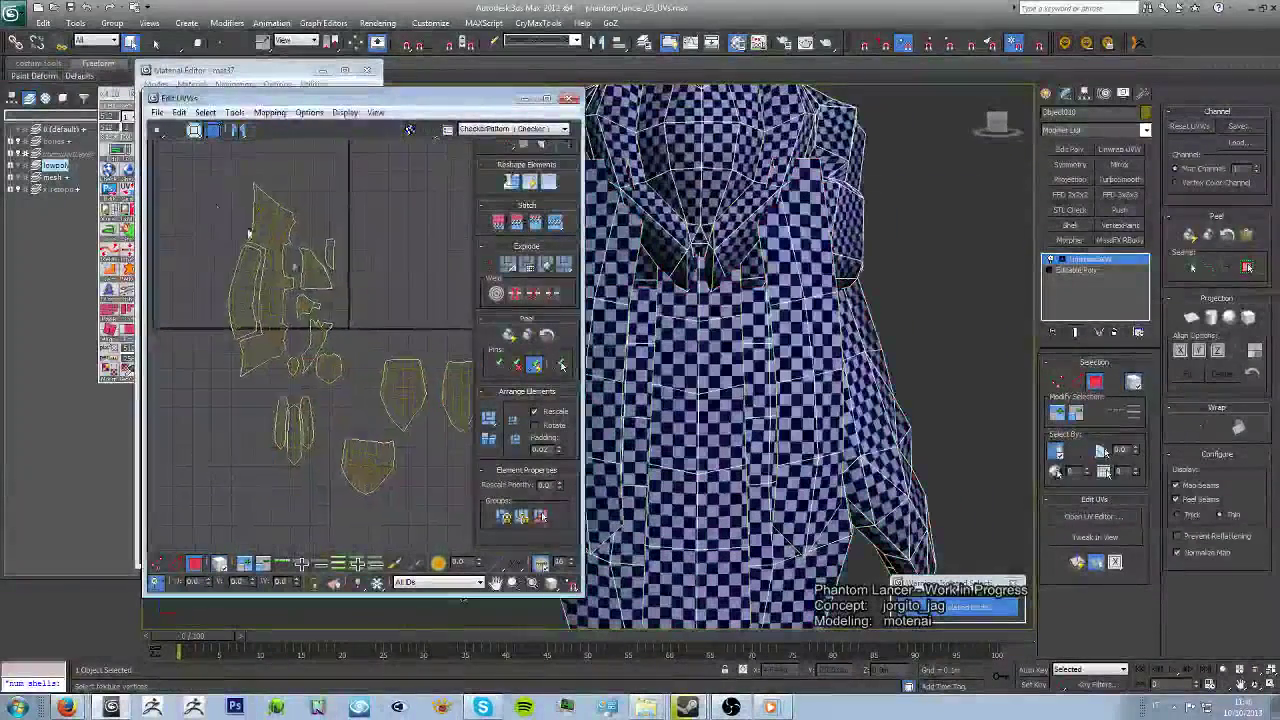
{"action": "mouse_move", "coordinate": [363, 381]}
{"action": "left_mouse_down"}
{"action": "mouse_move", "coordinate": [326, 252]}
{"action": "mouse_move", "coordinate": [282, 285]}
{"action": "left_mouse_up"}
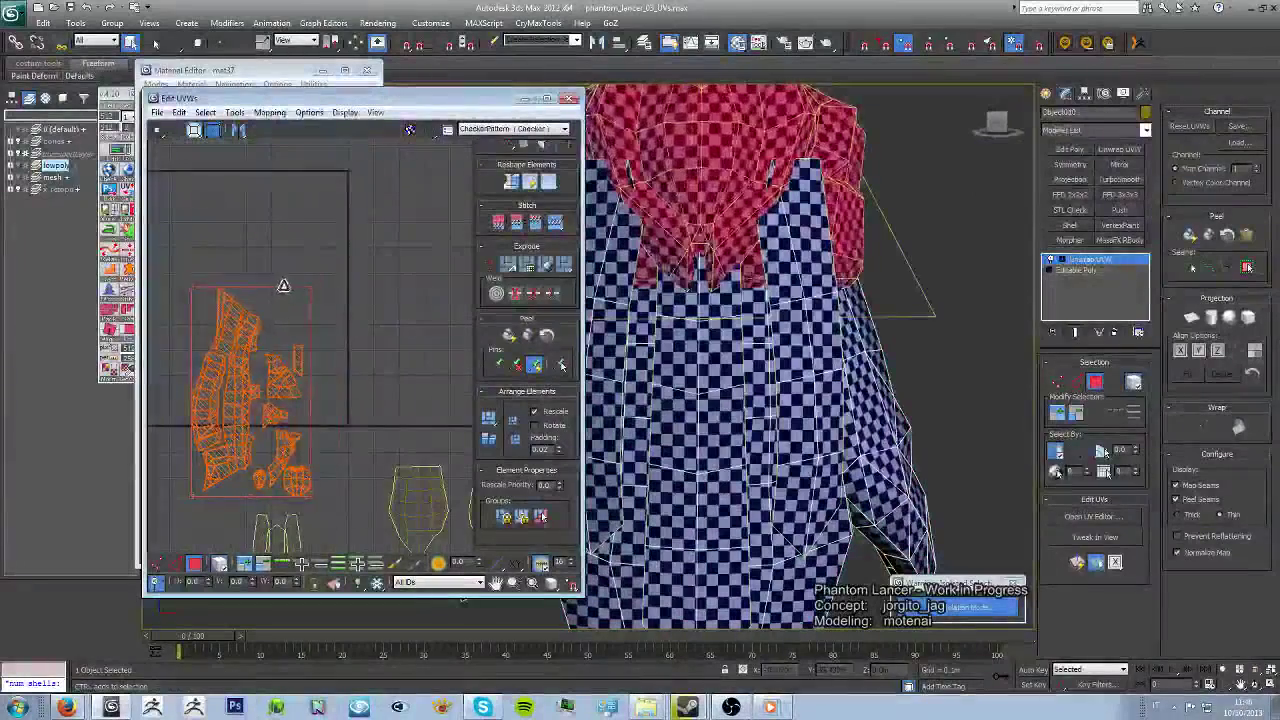
{"action": "scroll", "coordinate": [276, 287], "scroll_direction": "down", "scroll_amount": 3}
{"action": "left_click_drag", "start_coordinate": [180, 260], "coordinate": [380, 420]}
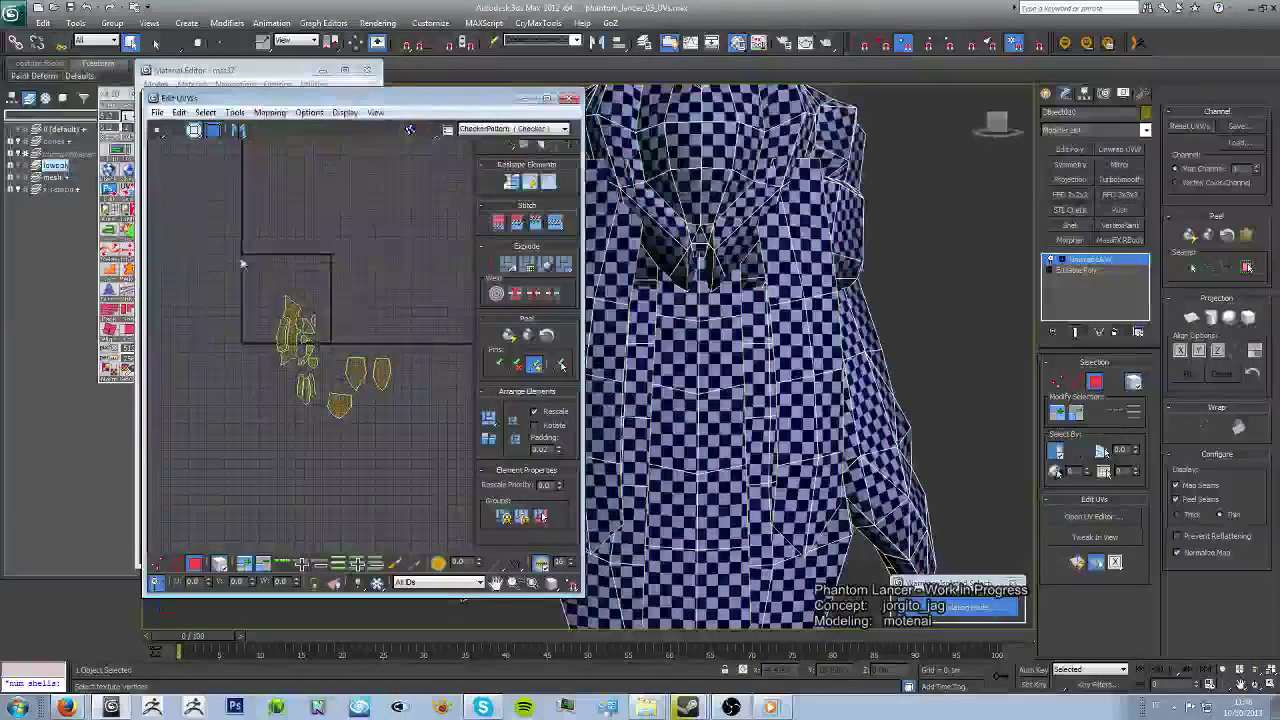
Step: Select the large UV island on the left and reshape and reposition it
{"action": "left_click", "coordinate": [366, 400]}
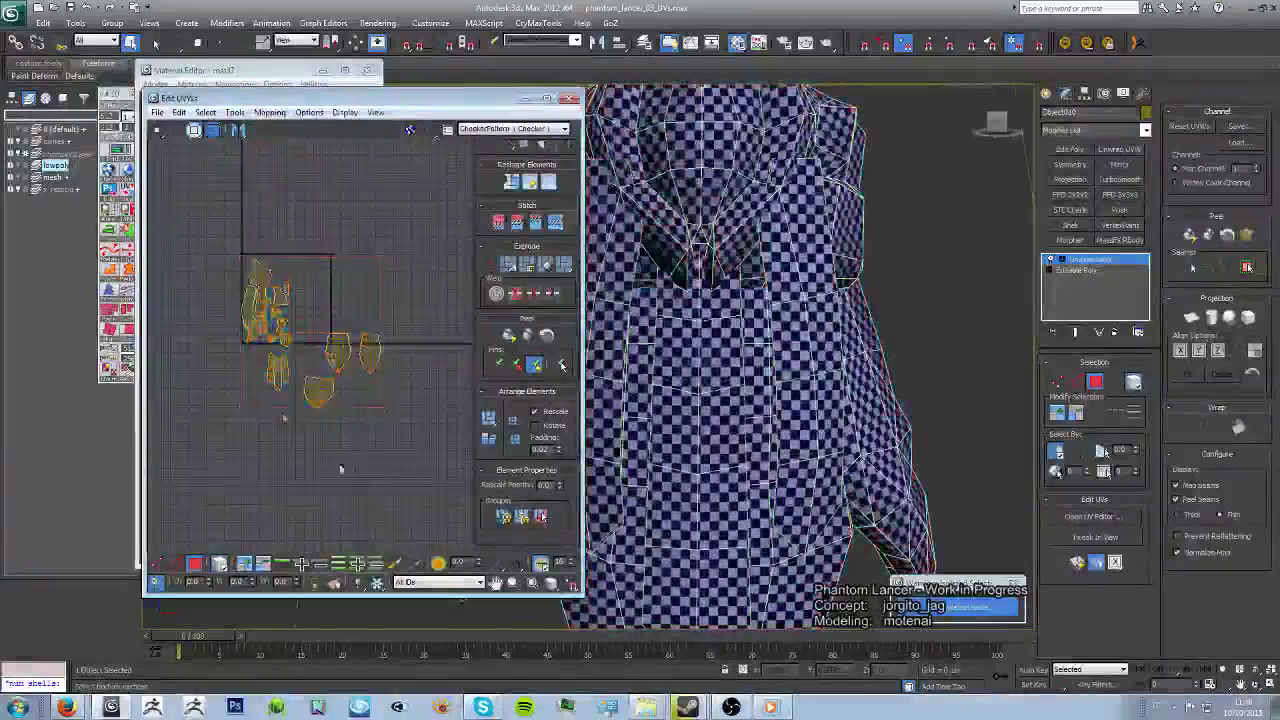
{"action": "scroll", "coordinate": [340, 350], "scroll_direction": "up", "scroll_amount": 3}
{"action": "left_click", "coordinate": [280, 365]}
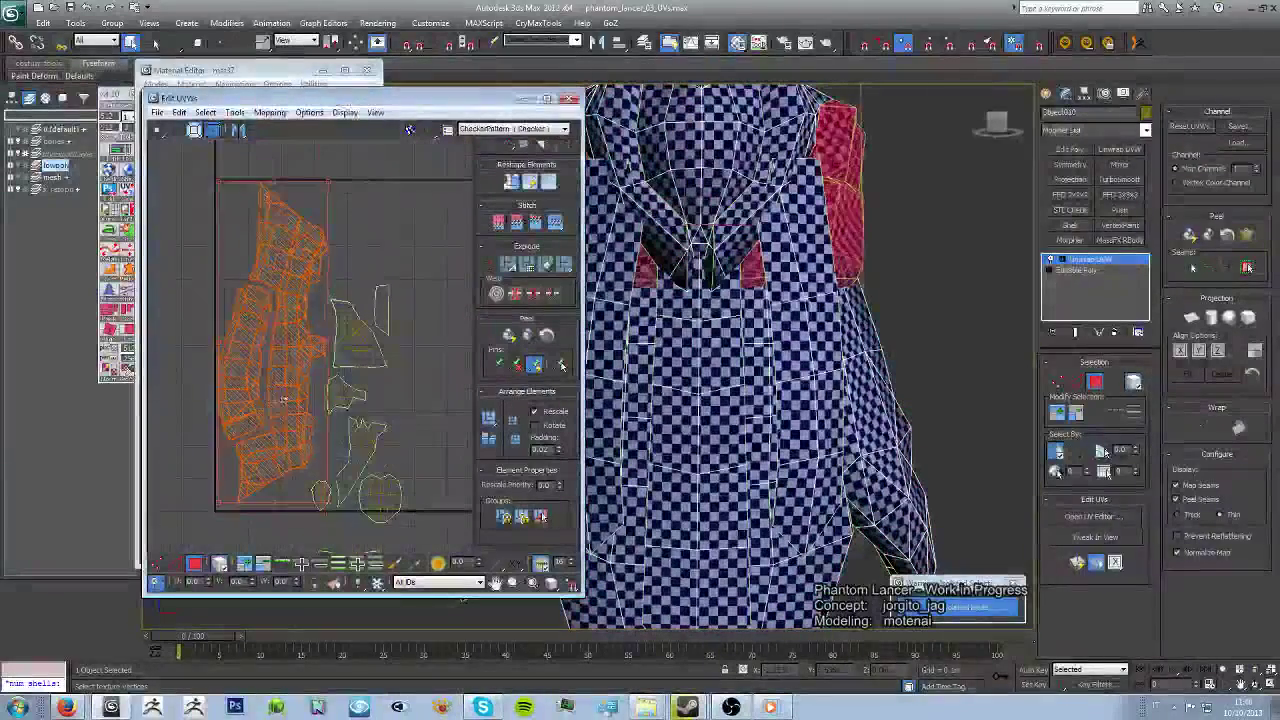
{"action": "left_click_drag", "start_coordinate": [332, 353], "coordinate": [283, 347]}
Step: Regroup the small UV islands and move the lower island up into the square
{"action": "left_click", "coordinate": [444, 381]}
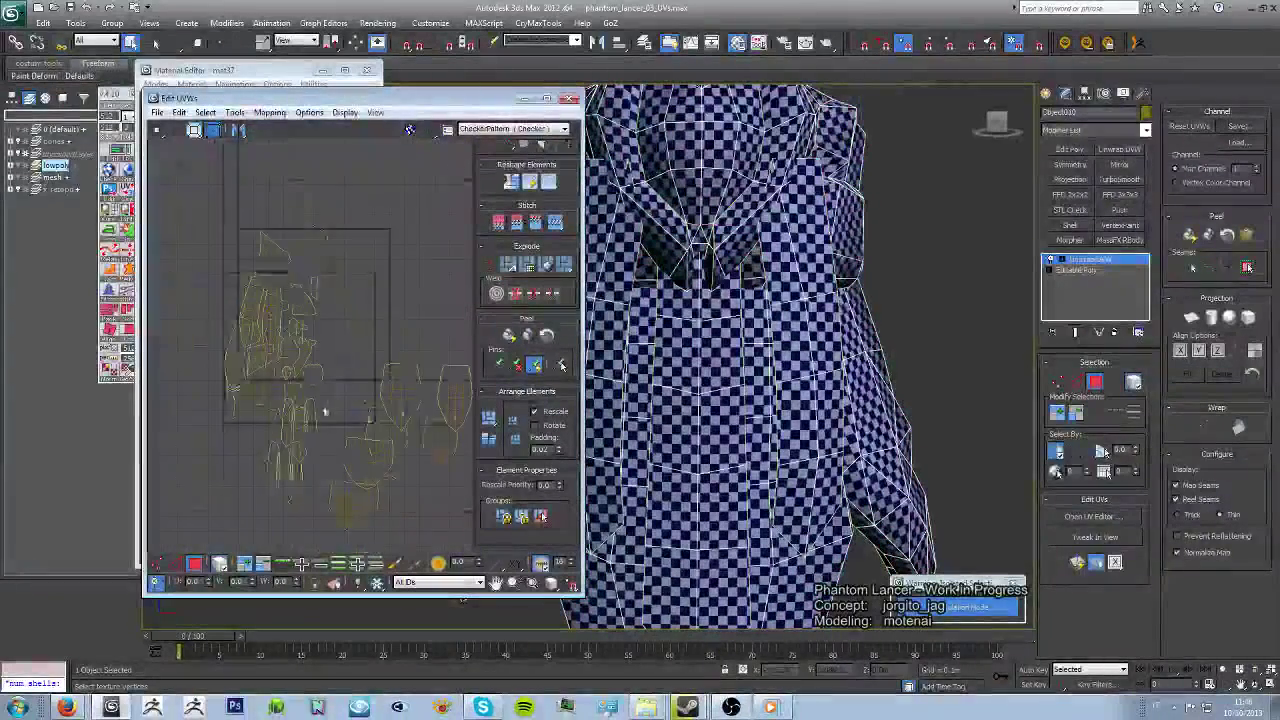
{"action": "left_click_drag", "start_coordinate": [300, 200], "coordinate": [440, 470]}
{"action": "scroll", "coordinate": [273, 408], "scroll_direction": "up", "scroll_amount": 2}
{"action": "left_click_drag", "start_coordinate": [273, 408], "coordinate": [180, 460]}
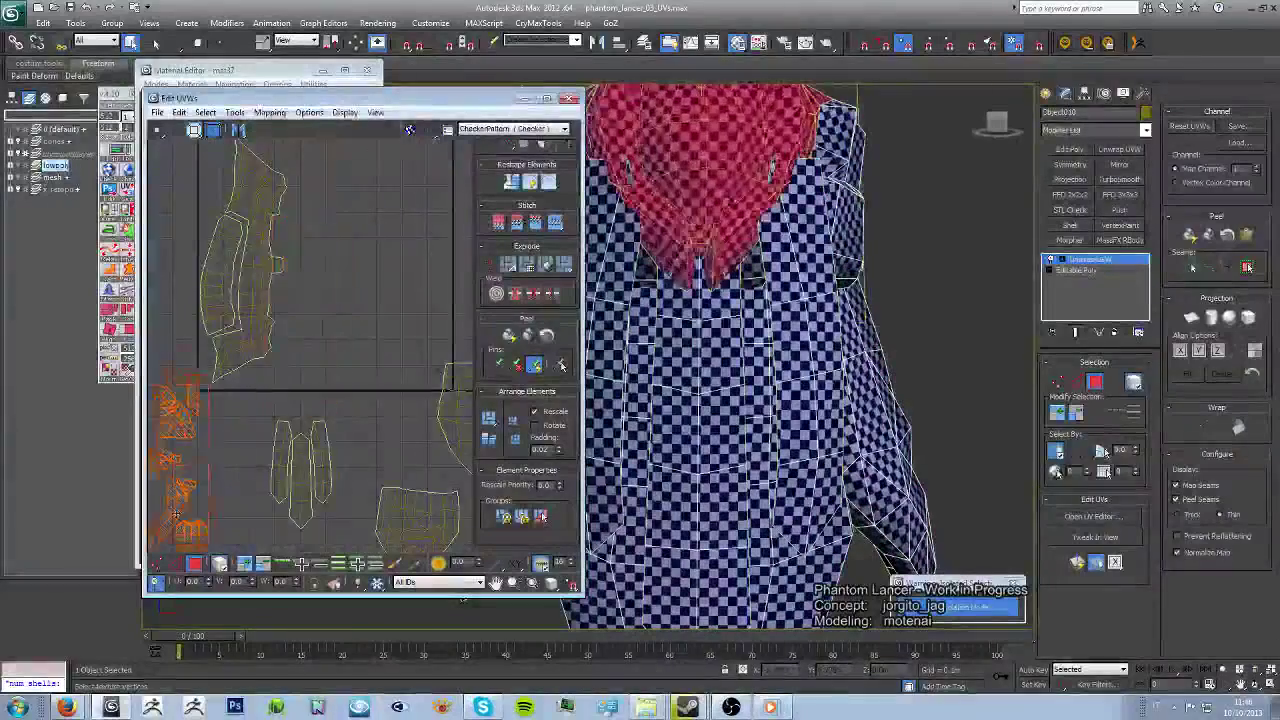
{"action": "left_click", "coordinate": [415, 337]}
{"action": "left_click_drag", "start_coordinate": [403, 372], "coordinate": [325, 240]}
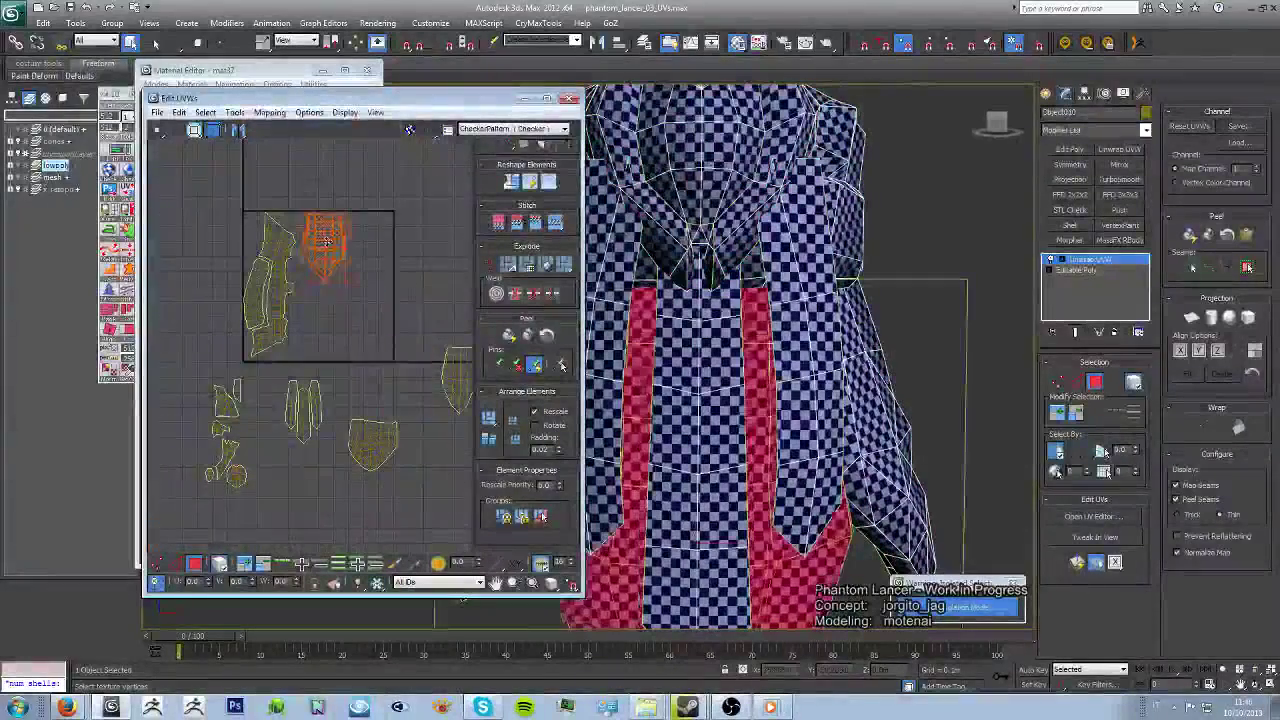
{"action": "left_click", "coordinate": [428, 338]}
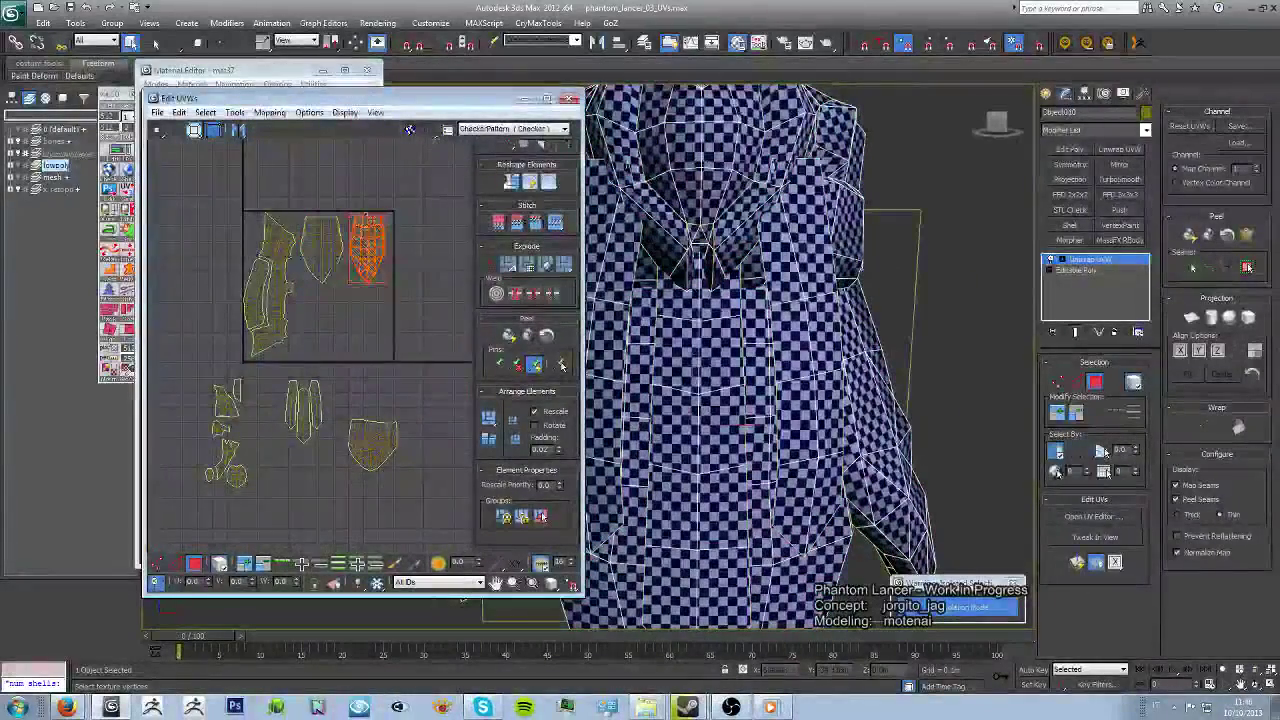
Step: Move the shield-shaped island and another lower island up into the UV square
{"action": "scroll", "coordinate": [365, 238], "scroll_direction": "up", "scroll_amount": 2}
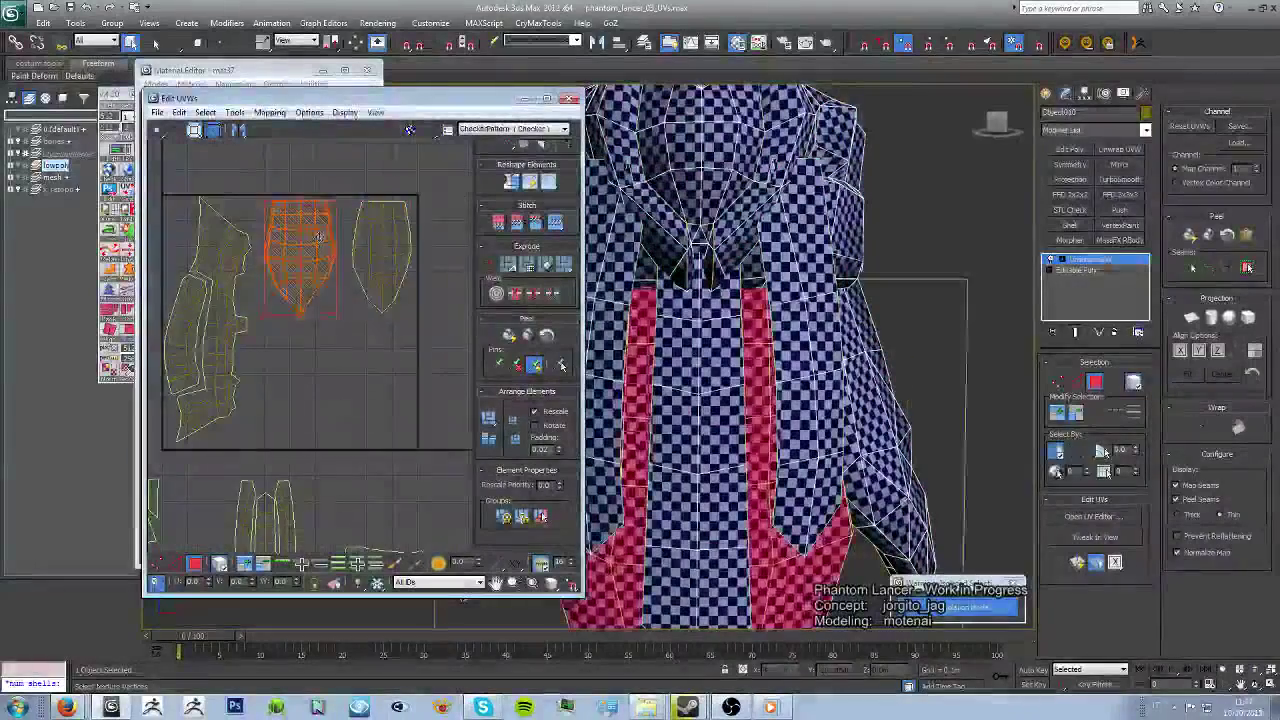
{"action": "left_click", "coordinate": [363, 423]}
{"action": "scroll", "coordinate": [363, 423], "scroll_direction": "down", "scroll_amount": 2}
{"action": "left_click", "coordinate": [347, 405]}
{"action": "left_click_drag", "start_coordinate": [352, 378], "coordinate": [348, 303]}
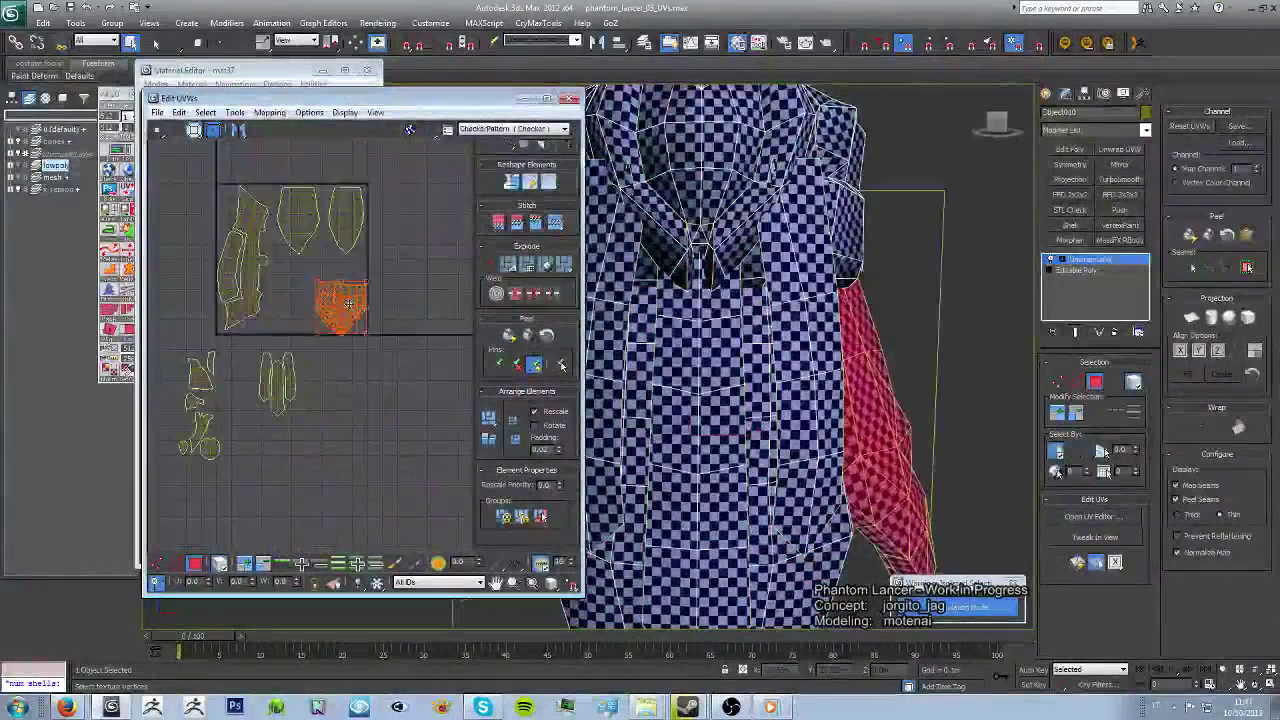
{"action": "left_click", "coordinate": [328, 363]}
{"action": "left_click_drag", "start_coordinate": [279, 398], "coordinate": [300, 315]}
{"action": "scroll", "coordinate": [300, 315], "scroll_direction": "up", "scroll_amount": 2}
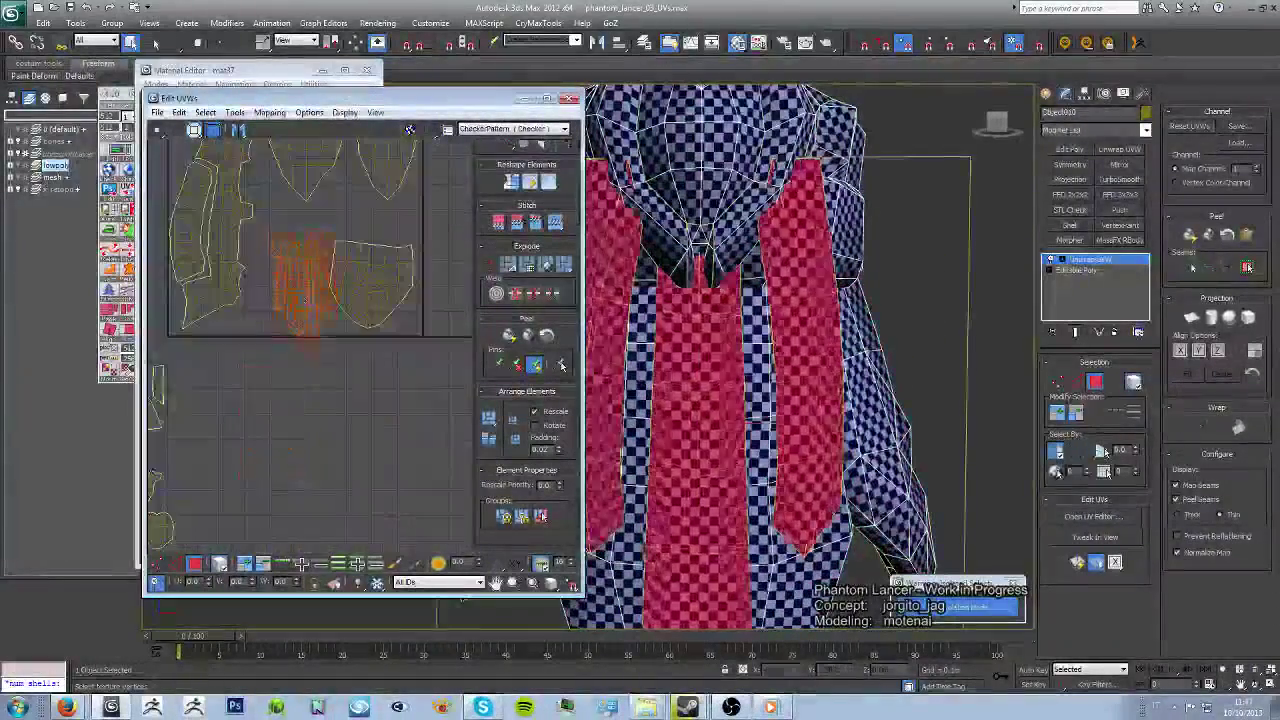
{"action": "left_click", "coordinate": [330, 330]}
{"action": "scroll", "coordinate": [322, 318], "scroll_direction": "up", "scroll_amount": 3}
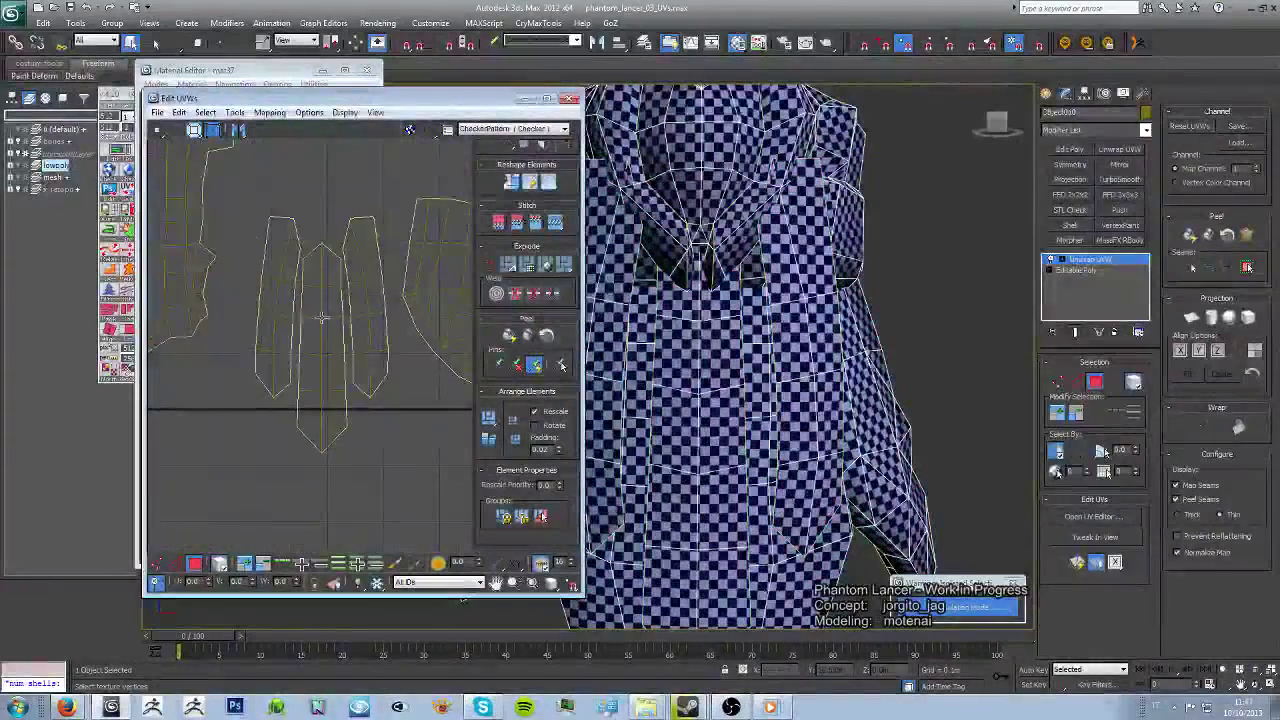
Step: Select the long strap islands and move them up and right
{"action": "left_click", "coordinate": [292, 258]}
{"action": "scroll", "coordinate": [292, 258], "scroll_direction": "down", "scroll_amount": 2}
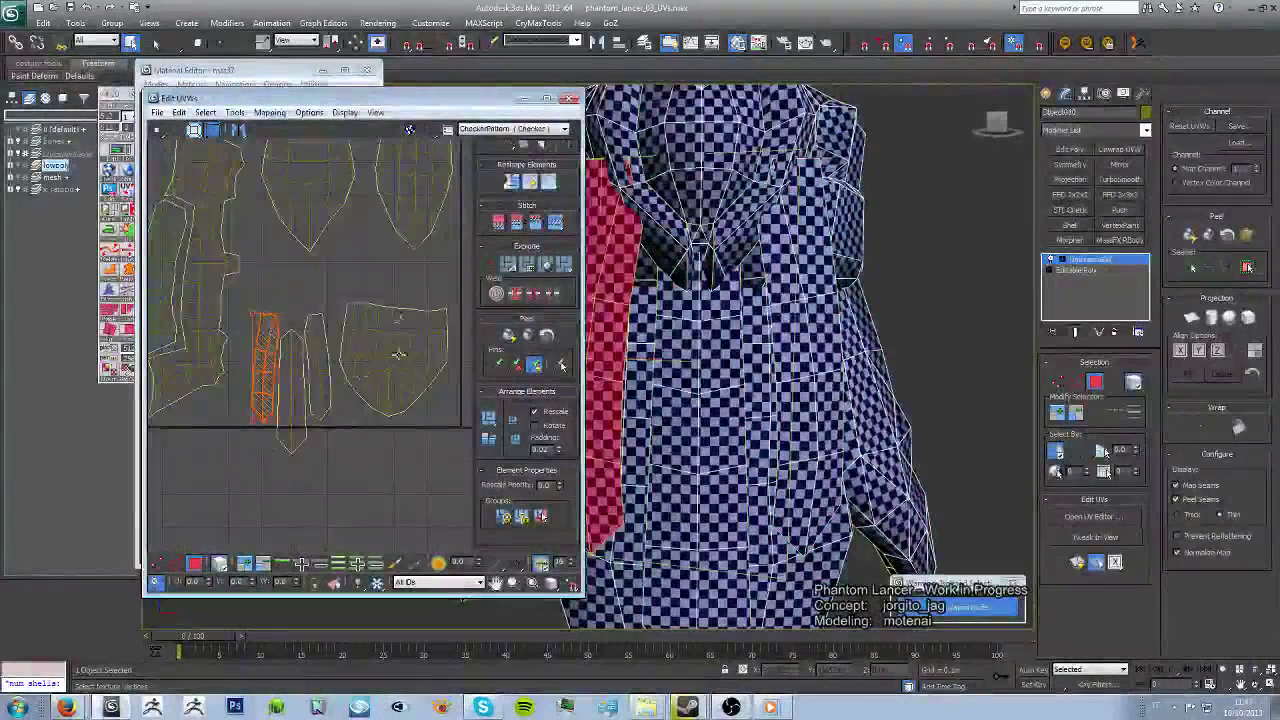
{"action": "left_click", "coordinate": [318, 380]}
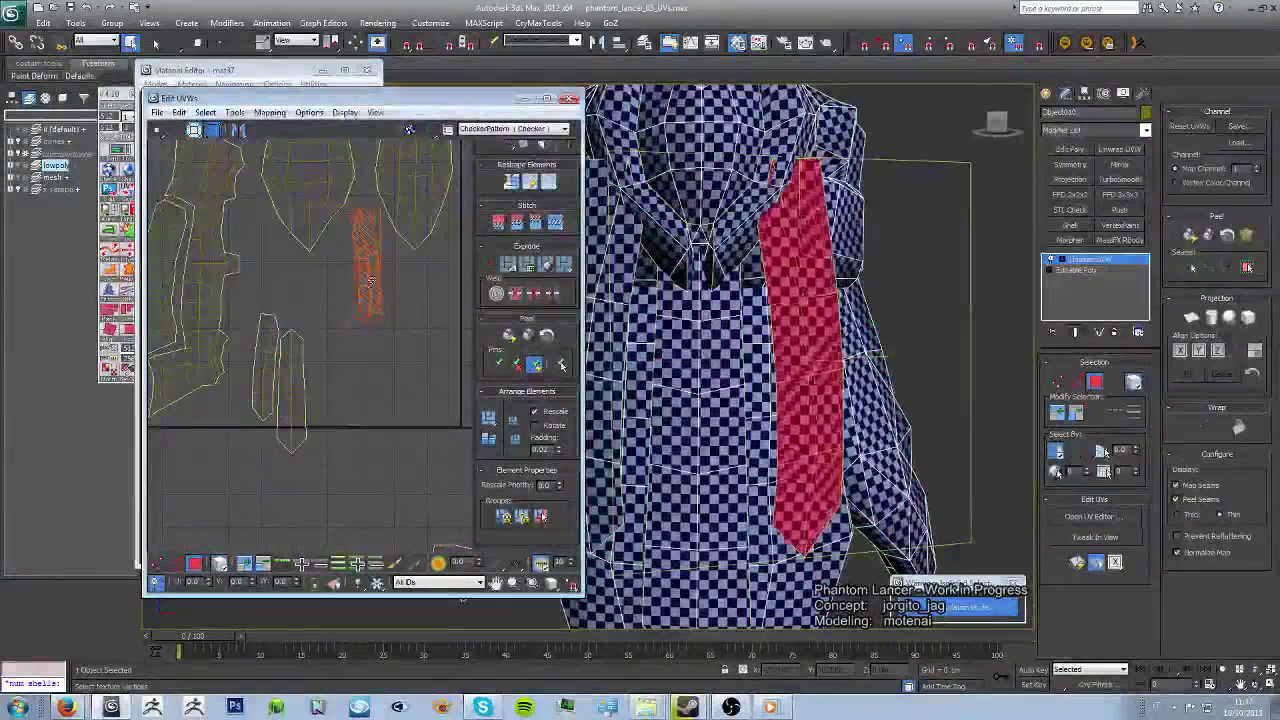
{"action": "left_click", "coordinate": [406, 300]}
{"action": "left_click", "coordinate": [317, 392]}
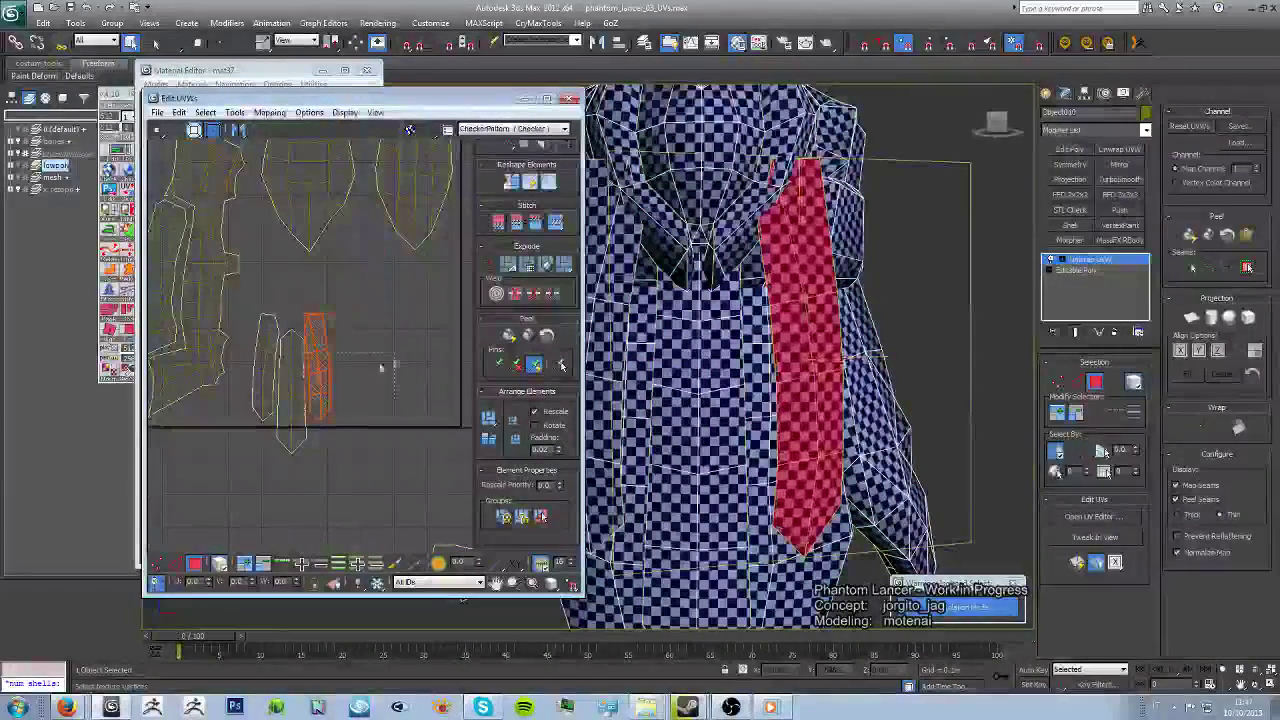
{"action": "left_click", "coordinate": [259, 419], "text": "ctrl"}
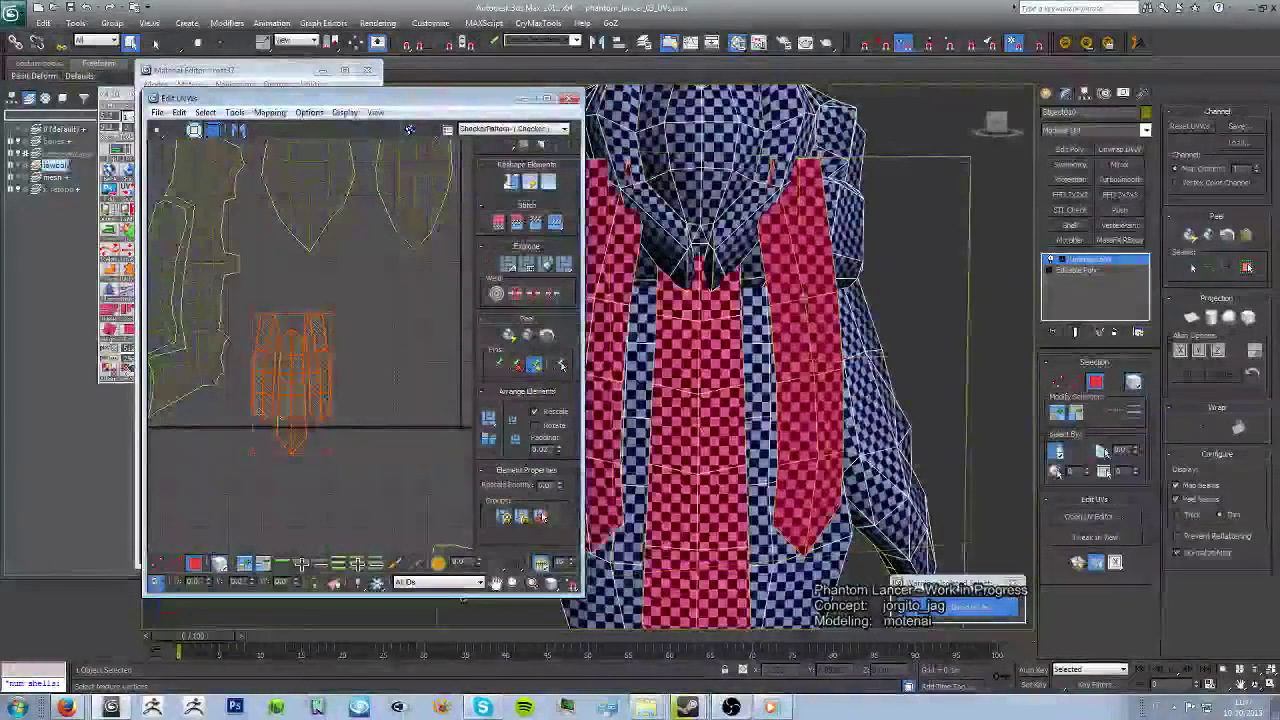
{"action": "left_click_drag", "start_coordinate": [288, 412], "coordinate": [340, 322]}
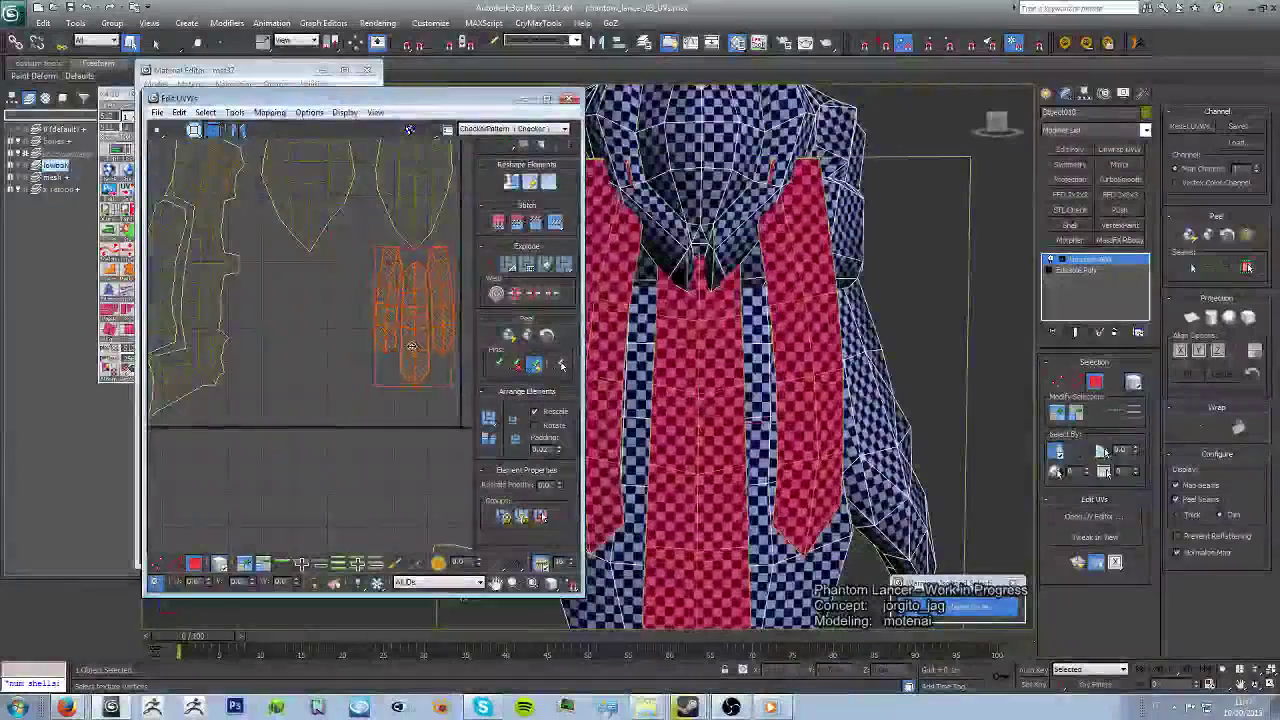
{"action": "left_click", "coordinate": [300, 385]}
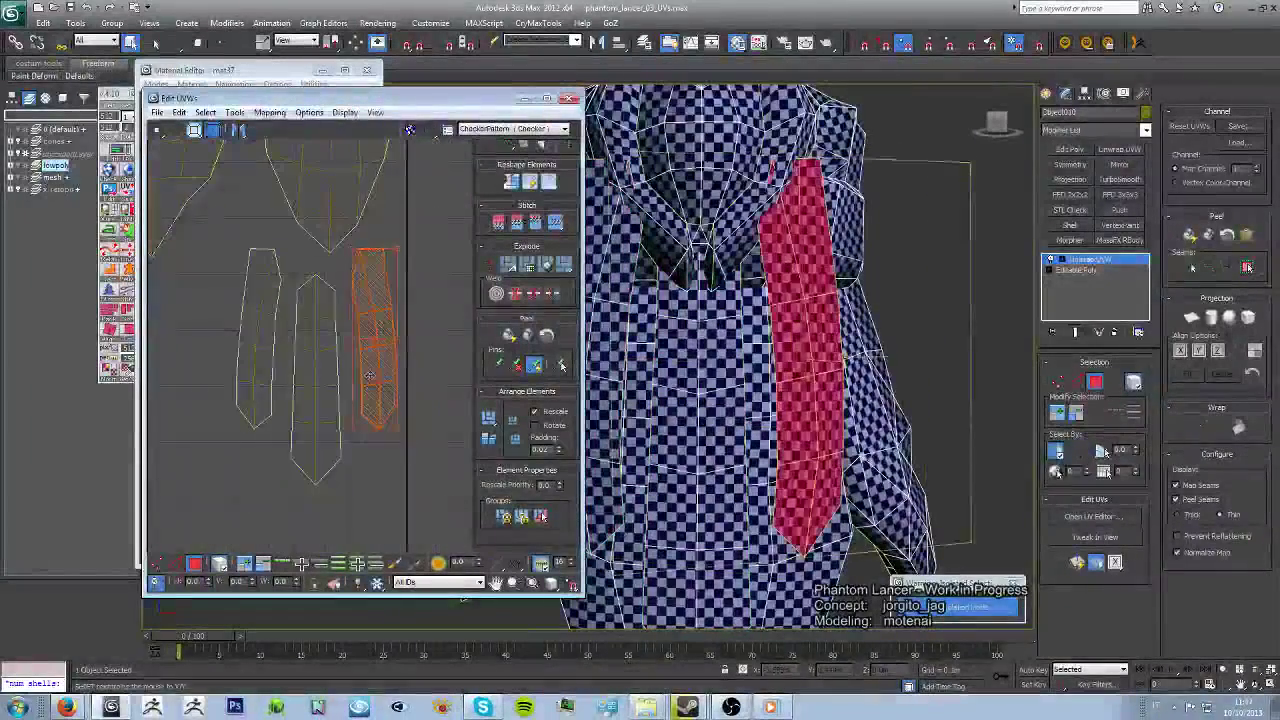
{"action": "left_click_drag", "start_coordinate": [190, 321], "coordinate": [400, 366]}
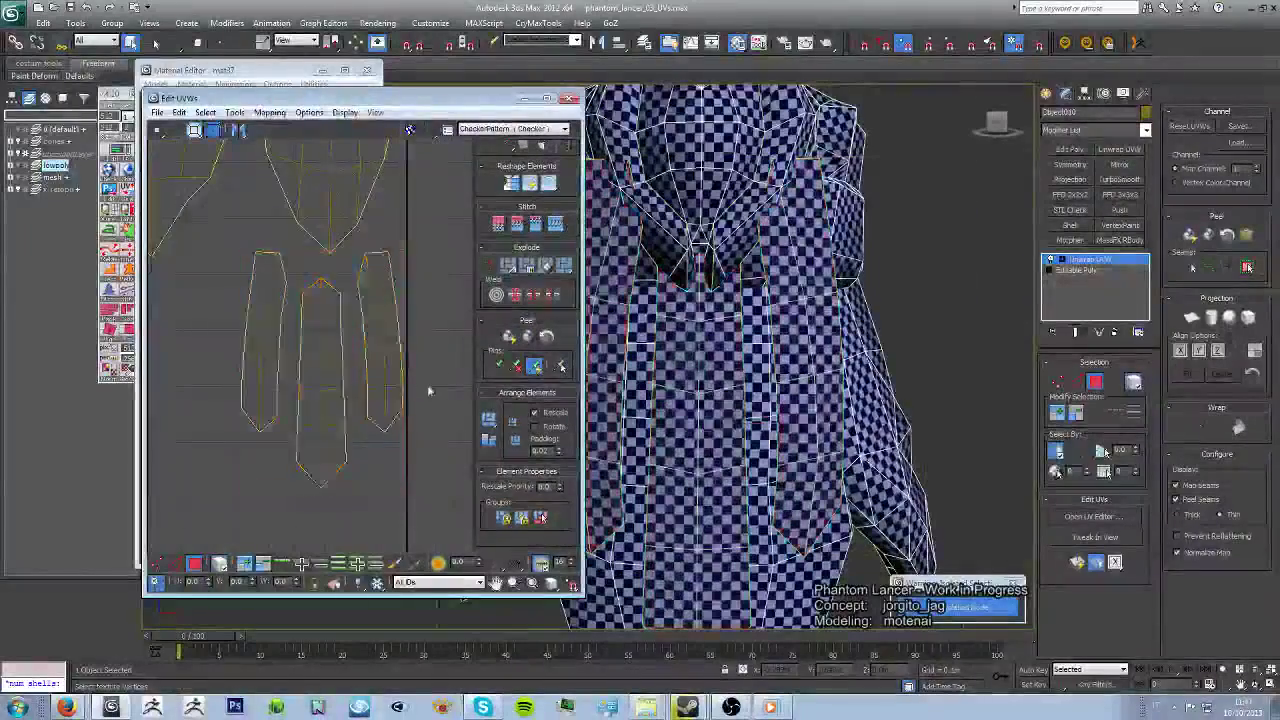
{"action": "left_click", "coordinate": [400, 366]}
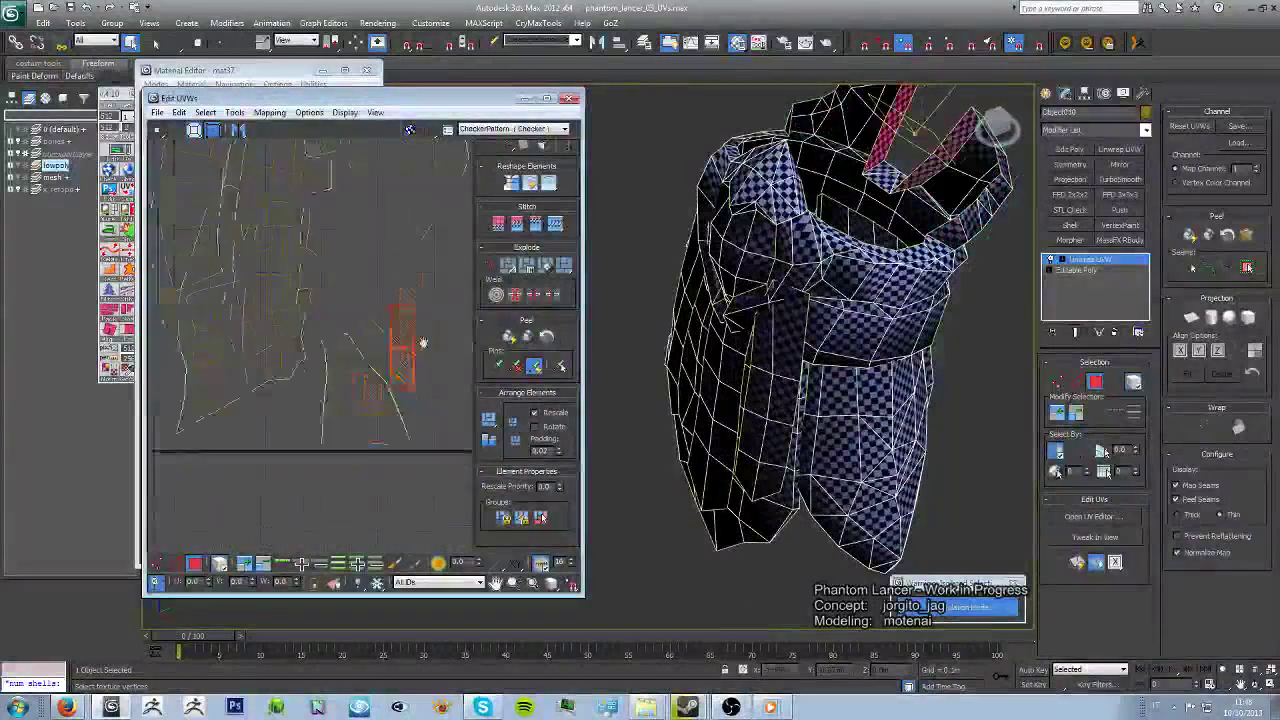
Step: Rotate the plate island upright, then turn its right neighbour 90° and move it up-left
{"action": "scroll", "coordinate": [260, 232], "scroll_direction": "up", "scroll_amount": 2}
{"action": "scroll", "coordinate": [266, 214], "scroll_direction": "up", "scroll_amount": 2}
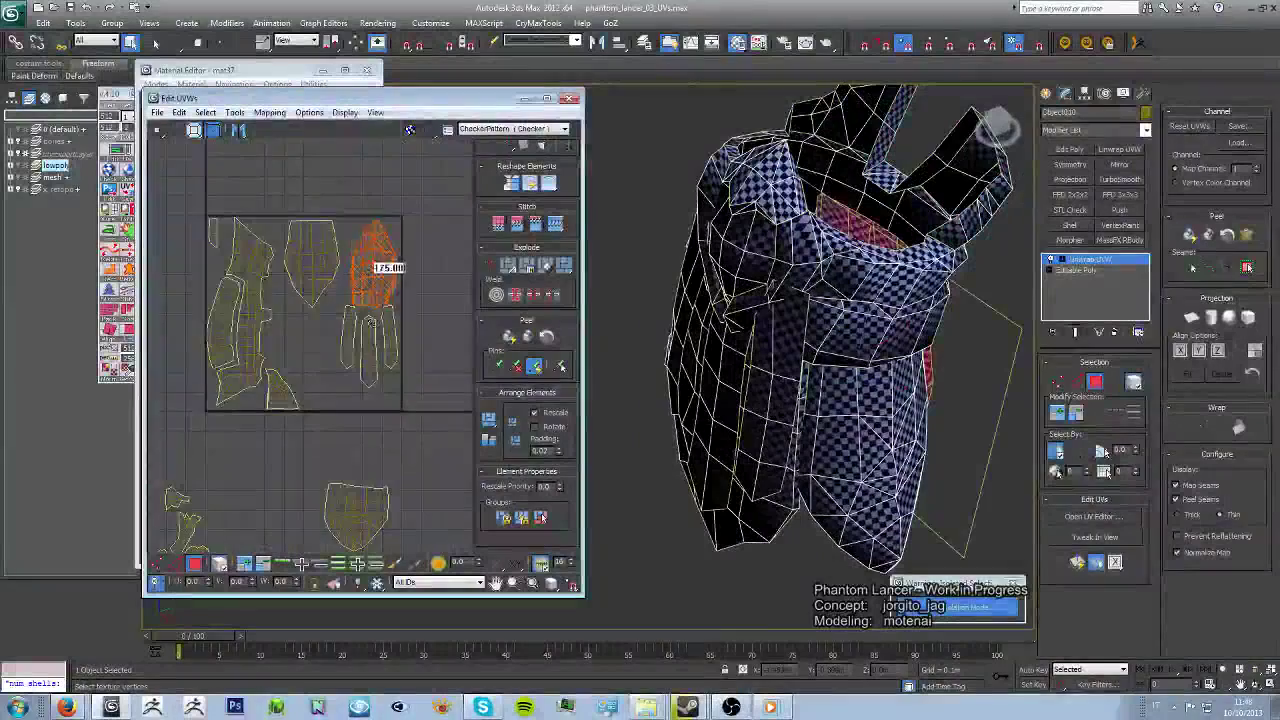
{"action": "scroll", "coordinate": [372, 321], "scroll_direction": "up", "scroll_amount": 2}
{"action": "scroll", "coordinate": [366, 314], "scroll_direction": "up", "scroll_amount": 1}
{"action": "scroll", "coordinate": [358, 305], "scroll_direction": "up", "scroll_amount": 1}
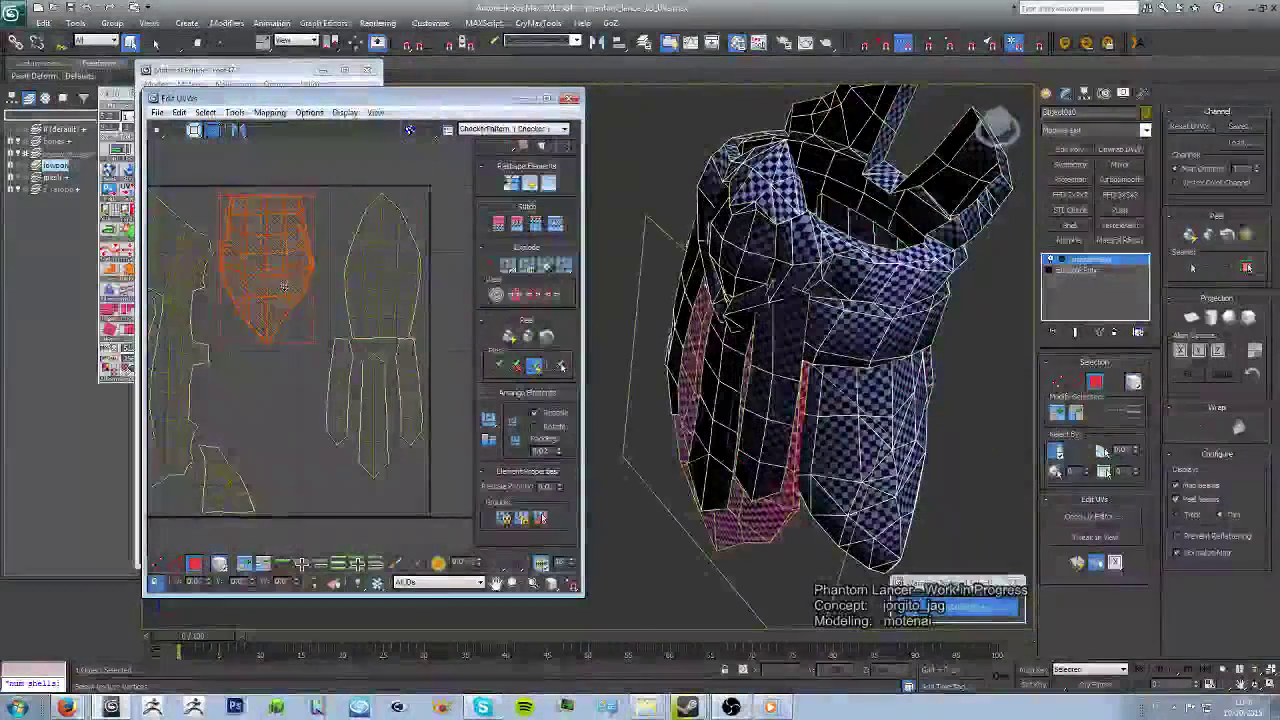
{"action": "left_click_drag", "start_coordinate": [267, 356], "coordinate": [258, 314]}
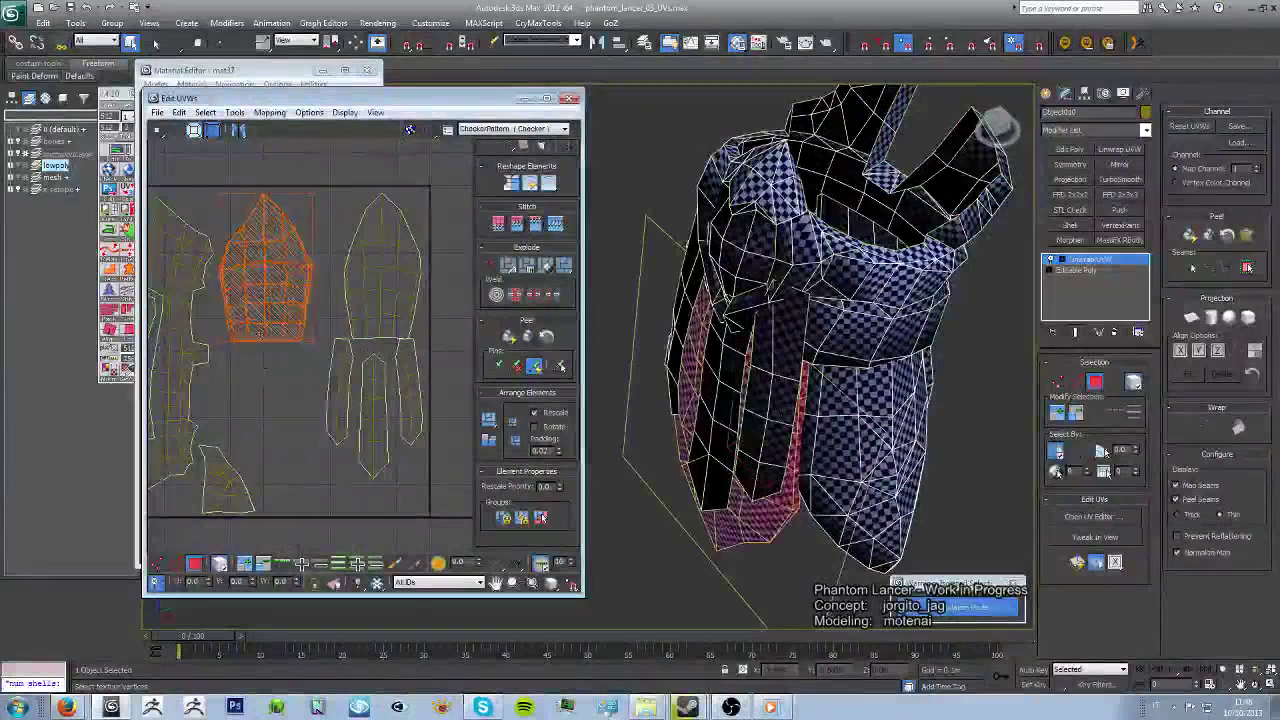
{"action": "left_click", "coordinate": [410, 279]}
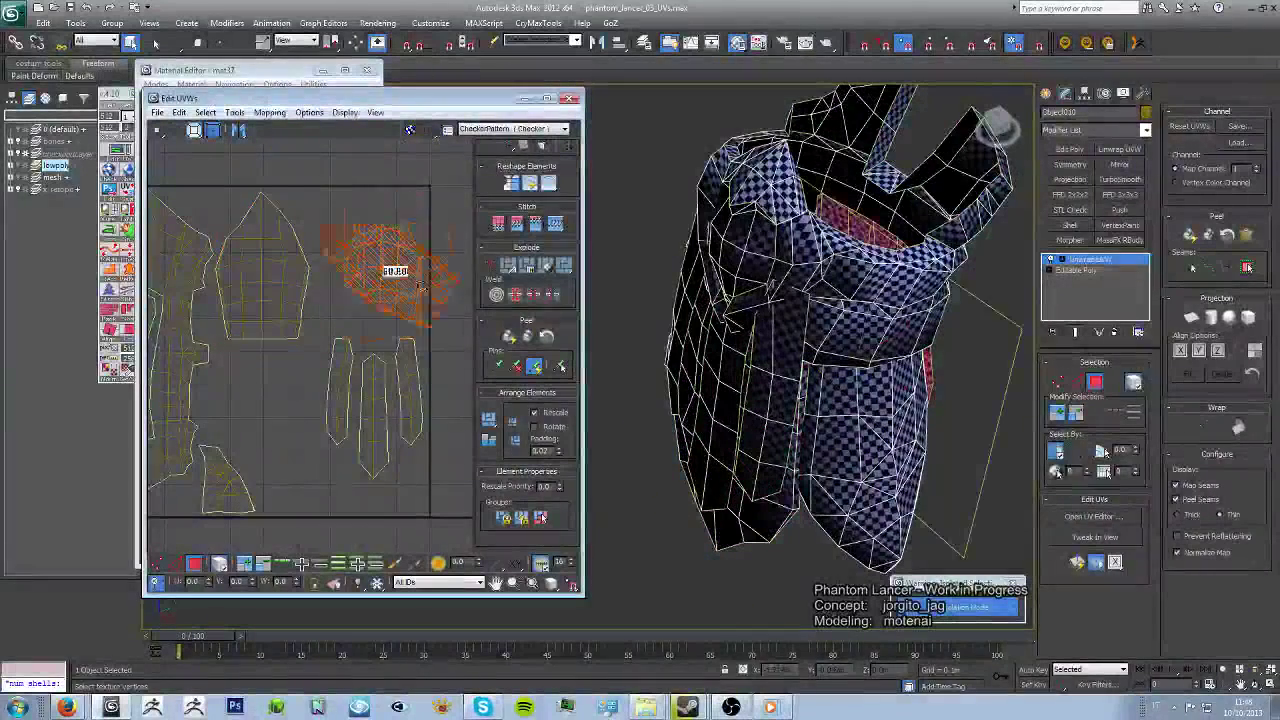
{"action": "mouse_move", "coordinate": [422, 265]}
{"action": "left_mouse_down"}
{"action": "mouse_move", "coordinate": [382, 230]}
{"action": "mouse_move", "coordinate": [360, 250]}
{"action": "mouse_move", "coordinate": [345, 335]}
{"action": "mouse_move", "coordinate": [310, 325]}
{"action": "mouse_move", "coordinate": [315, 385]}
{"action": "left_mouse_up"}
Step: Rotate the small island near the armor's top into a new orientation
{"action": "scroll", "coordinate": [360, 280], "scroll_direction": "down", "scroll_amount": 2}
{"action": "scroll", "coordinate": [345, 335], "scroll_direction": "up", "scroll_amount": 2}
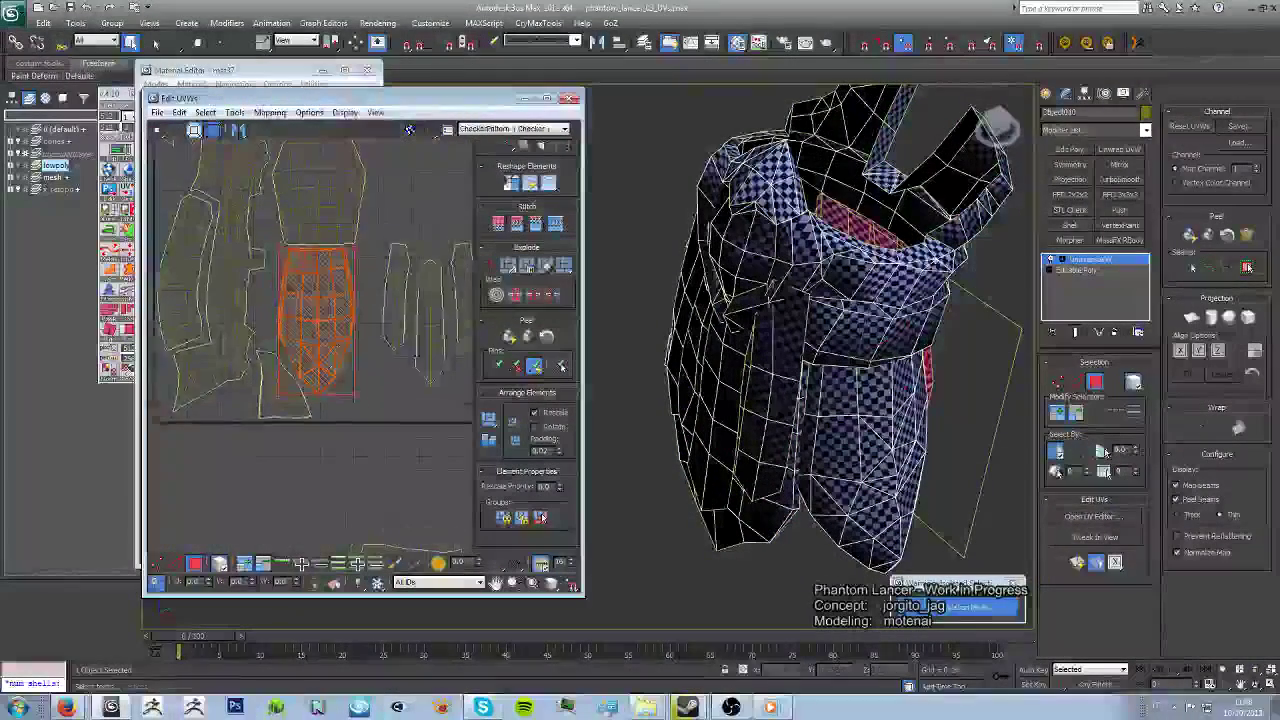
{"action": "scroll", "coordinate": [295, 195], "scroll_direction": "up", "scroll_amount": 2}
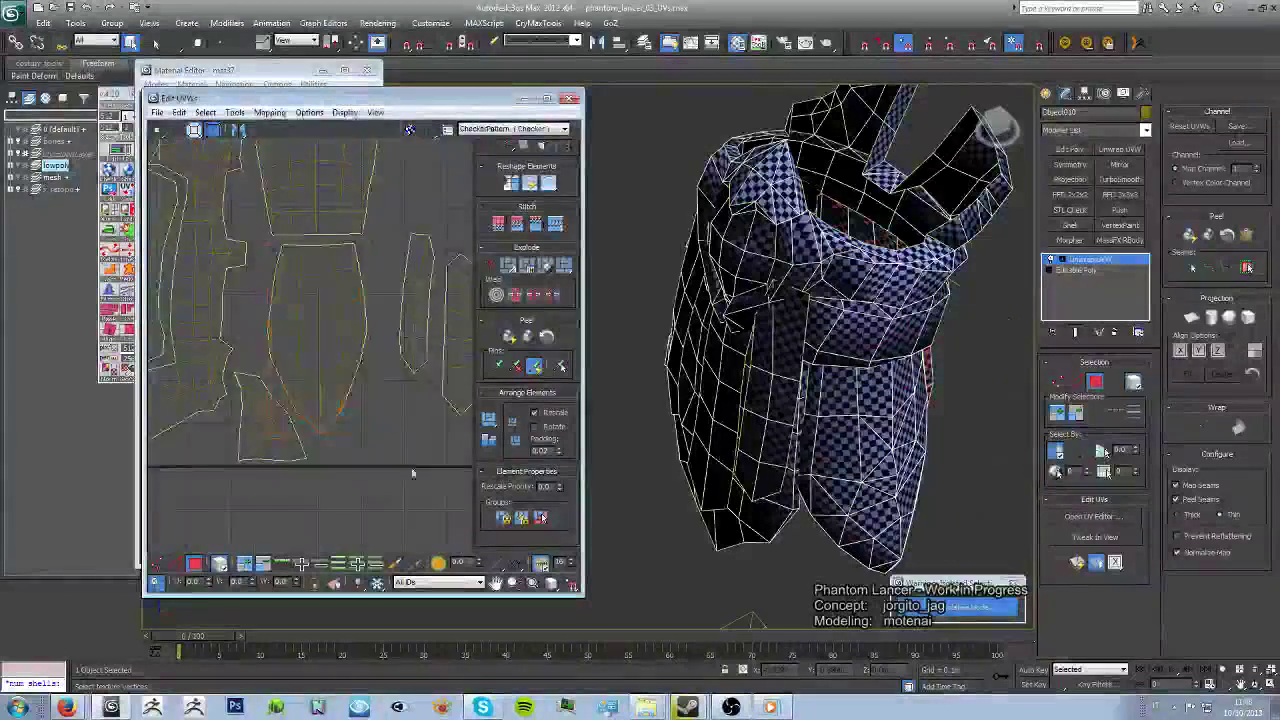
{"action": "scroll", "coordinate": [300, 320], "scroll_direction": "down", "scroll_amount": 4}
{"action": "left_click", "coordinate": [297, 350]}
{"action": "scroll", "coordinate": [305, 350], "scroll_direction": "up", "scroll_amount": 2}
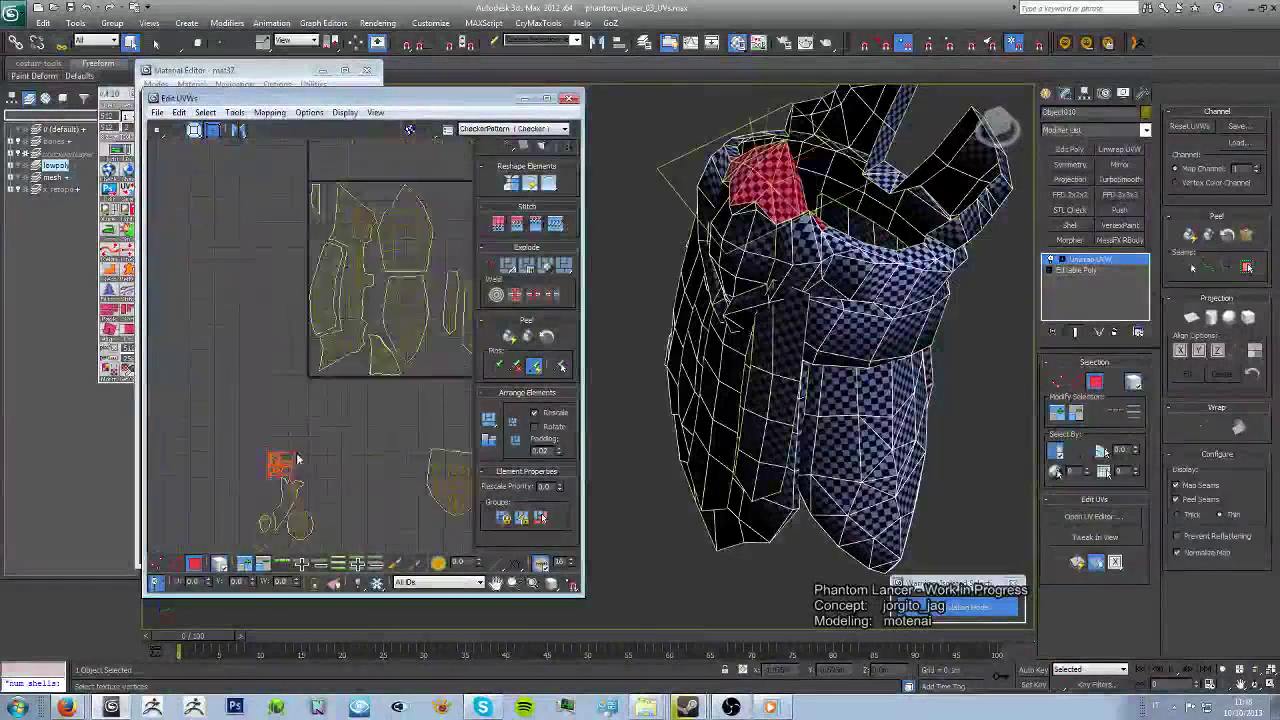
{"action": "scroll", "coordinate": [335, 332], "scroll_direction": "up", "scroll_amount": 4}
{"action": "scroll", "coordinate": [335, 332], "scroll_direction": "up", "scroll_amount": 2}
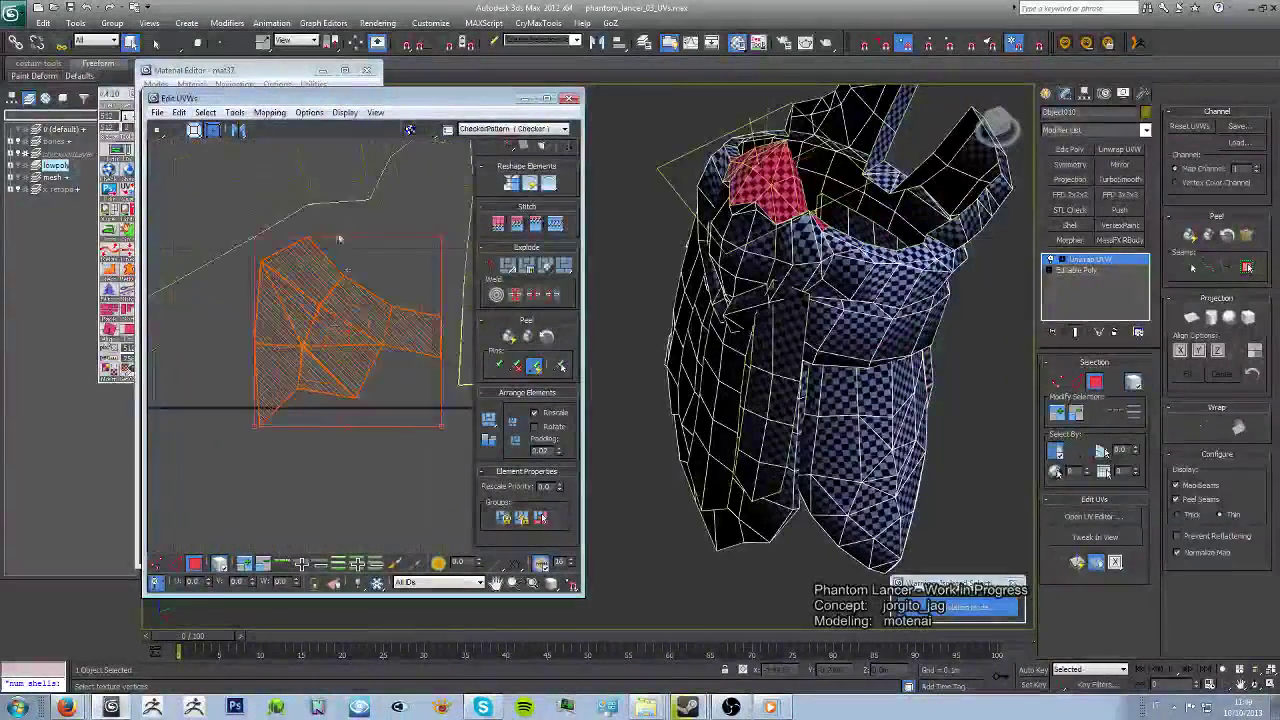
{"action": "left_click_drag", "start_coordinate": [440, 340], "coordinate": [360, 350]}
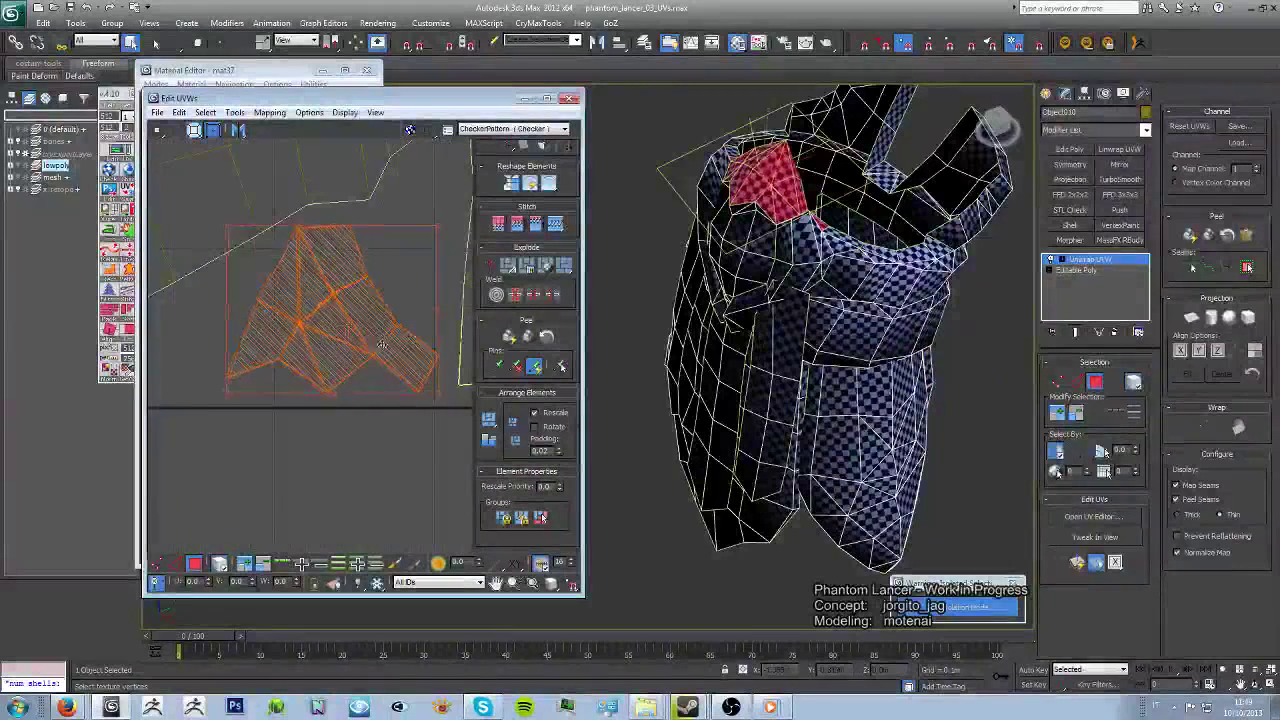
Step: Move the small stray skirt island up into the main cluster at the top
{"action": "left_click", "coordinate": [306, 460]}
{"action": "scroll", "coordinate": [300, 450], "scroll_direction": "down", "scroll_amount": 3}
{"action": "scroll", "coordinate": [241, 348], "scroll_direction": "down", "scroll_amount": 2}
{"action": "left_click", "coordinate": [300, 435]}
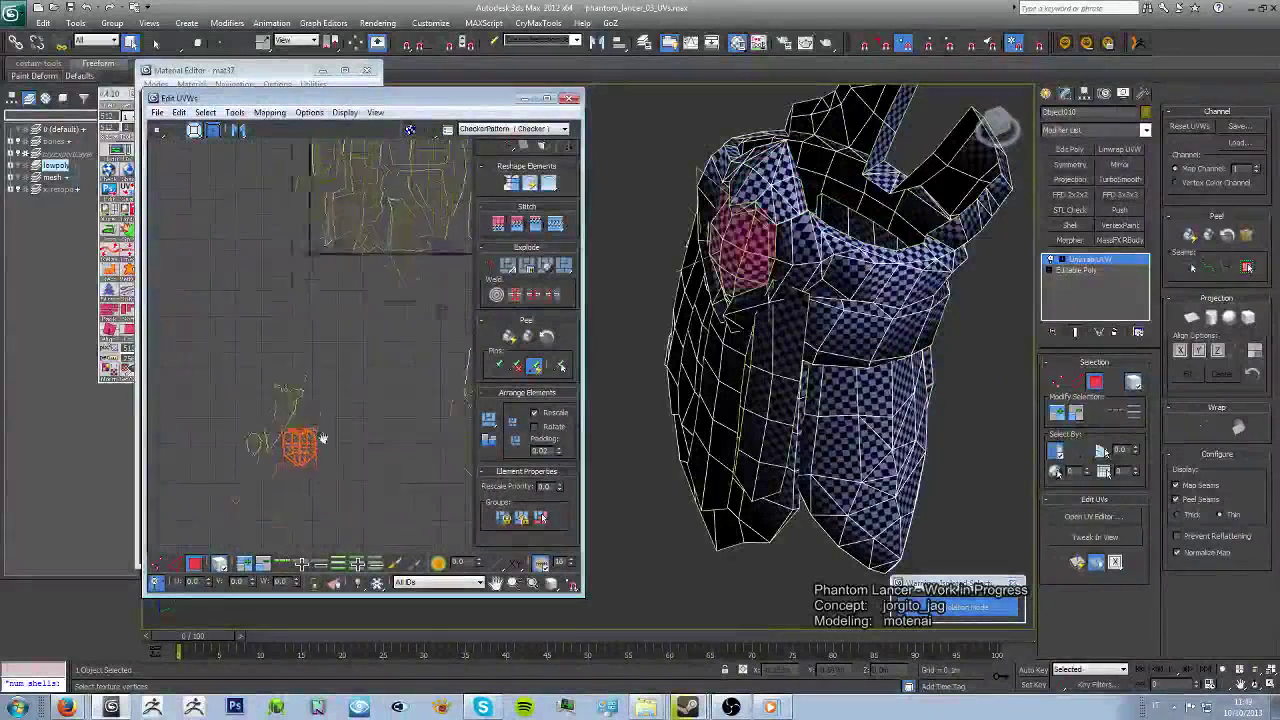
{"action": "left_click_drag", "start_coordinate": [300, 440], "coordinate": [345, 222]}
{"action": "scroll", "coordinate": [348, 237], "scroll_direction": "up", "scroll_amount": 3}
{"action": "scroll", "coordinate": [350, 242], "scroll_direction": "up", "scroll_amount": 2}
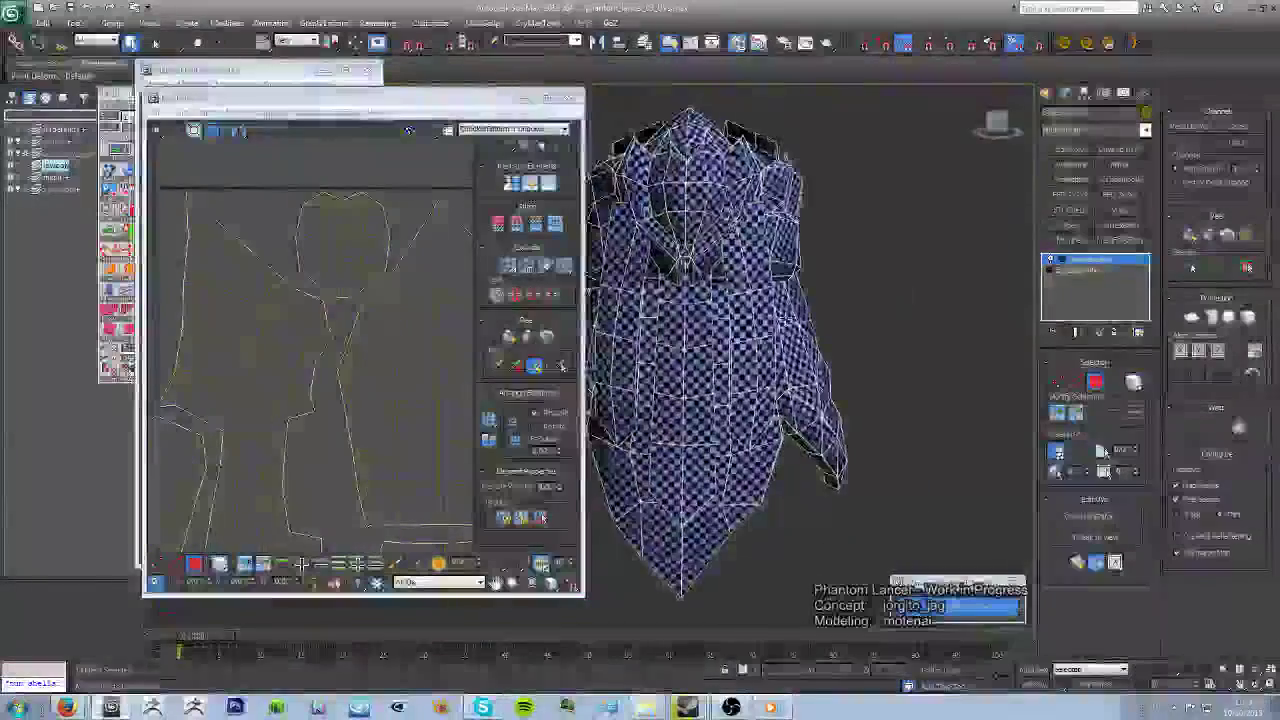
Step: Frame the full UV square and select the tall top-left and three right-hand islands
{"action": "scroll", "coordinate": [385, 425], "scroll_direction": "down", "scroll_amount": 3}
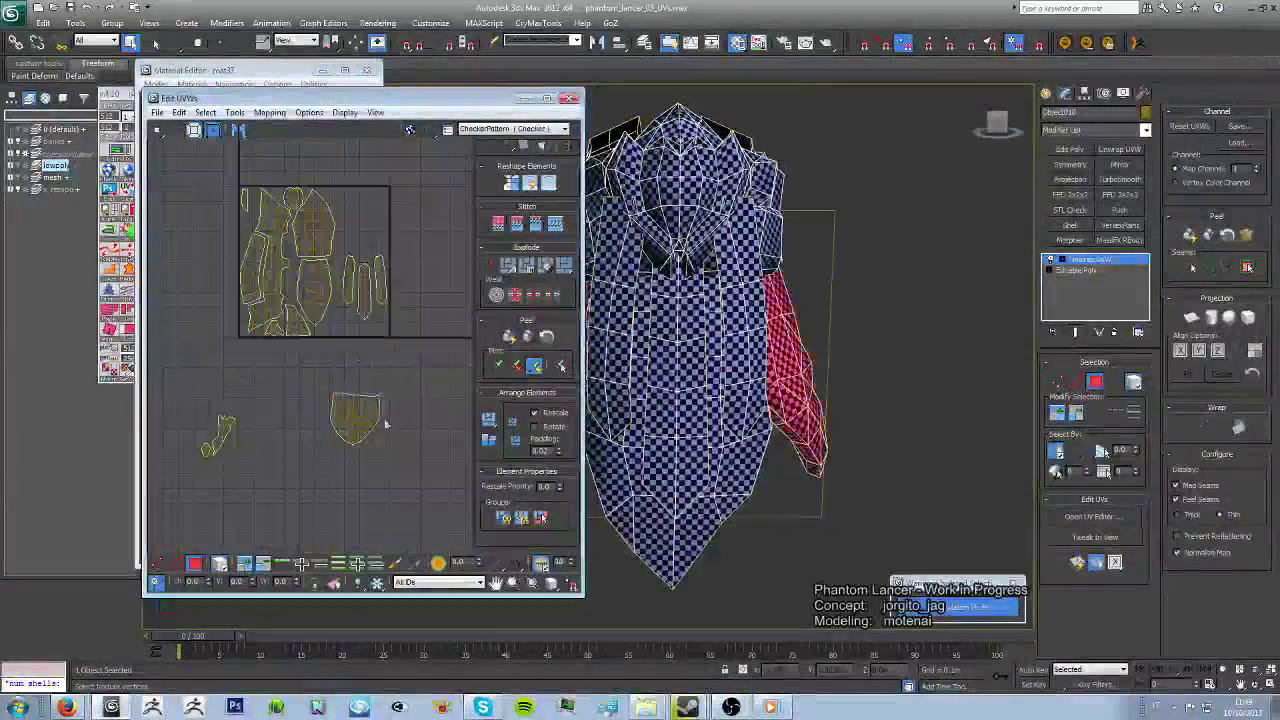
{"action": "scroll", "coordinate": [360, 213], "scroll_direction": "up", "scroll_amount": 3}
{"action": "scroll", "coordinate": [330, 300], "scroll_direction": "up", "scroll_amount": 2}
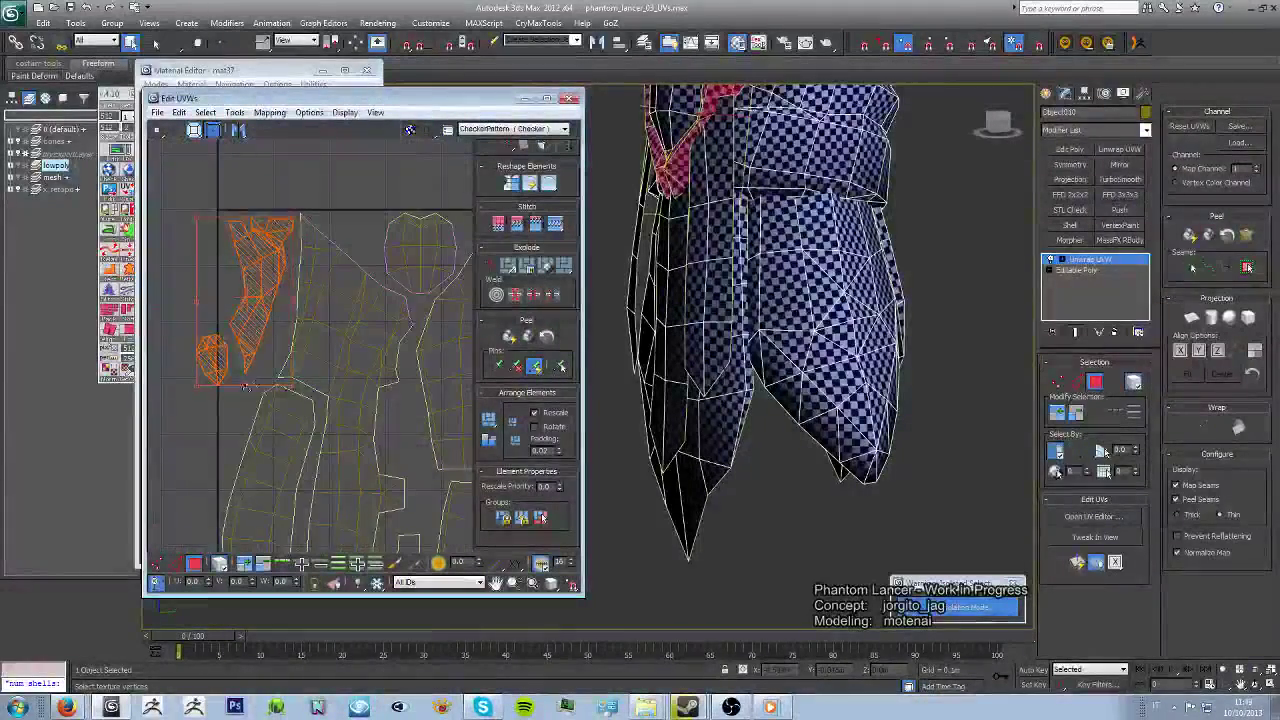
{"action": "left_click", "coordinate": [176, 329]}
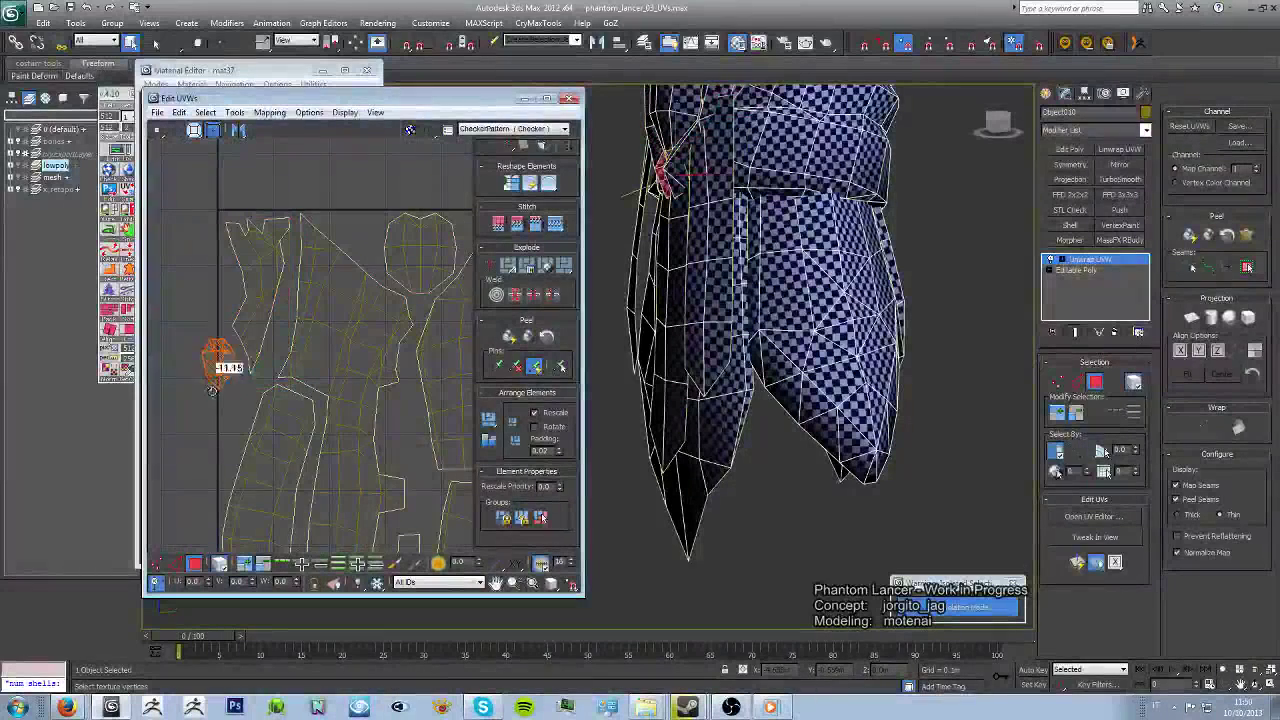
{"action": "left_click", "coordinate": [228, 282]}
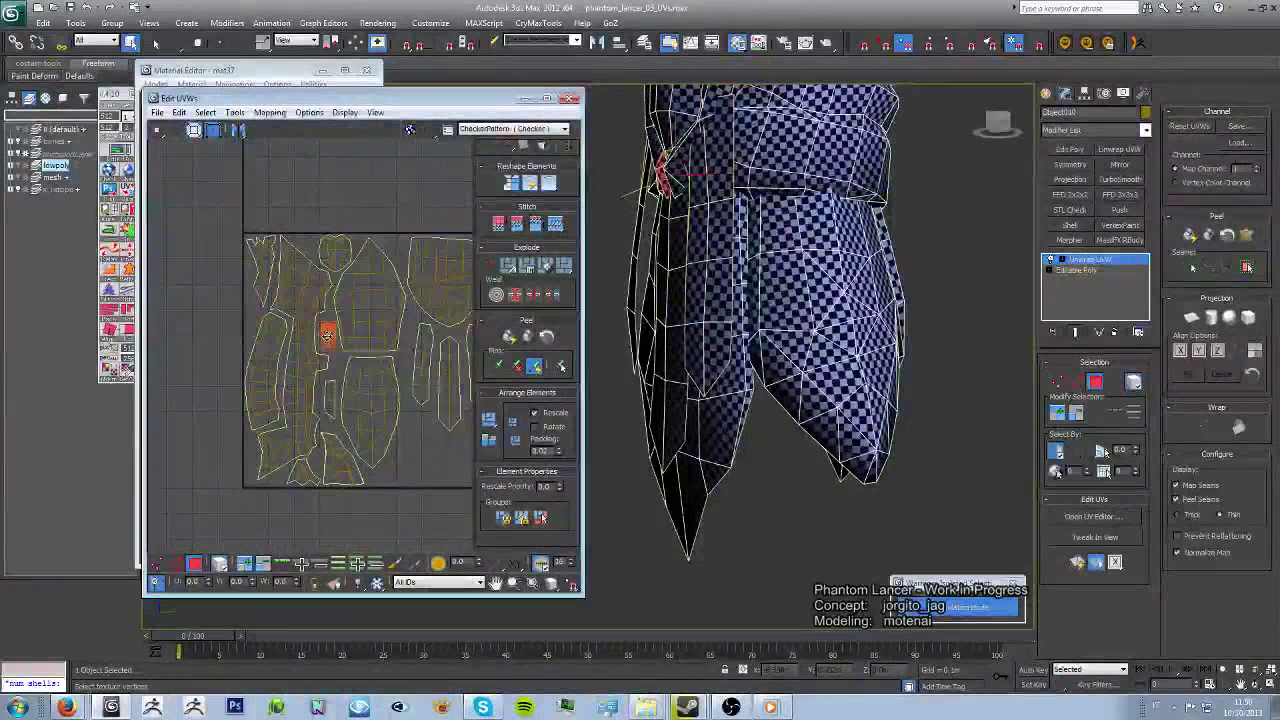
{"action": "middle_click_drag", "start_coordinate": [456, 364], "coordinate": [400, 368]}
{"action": "left_click", "coordinate": [398, 430]}
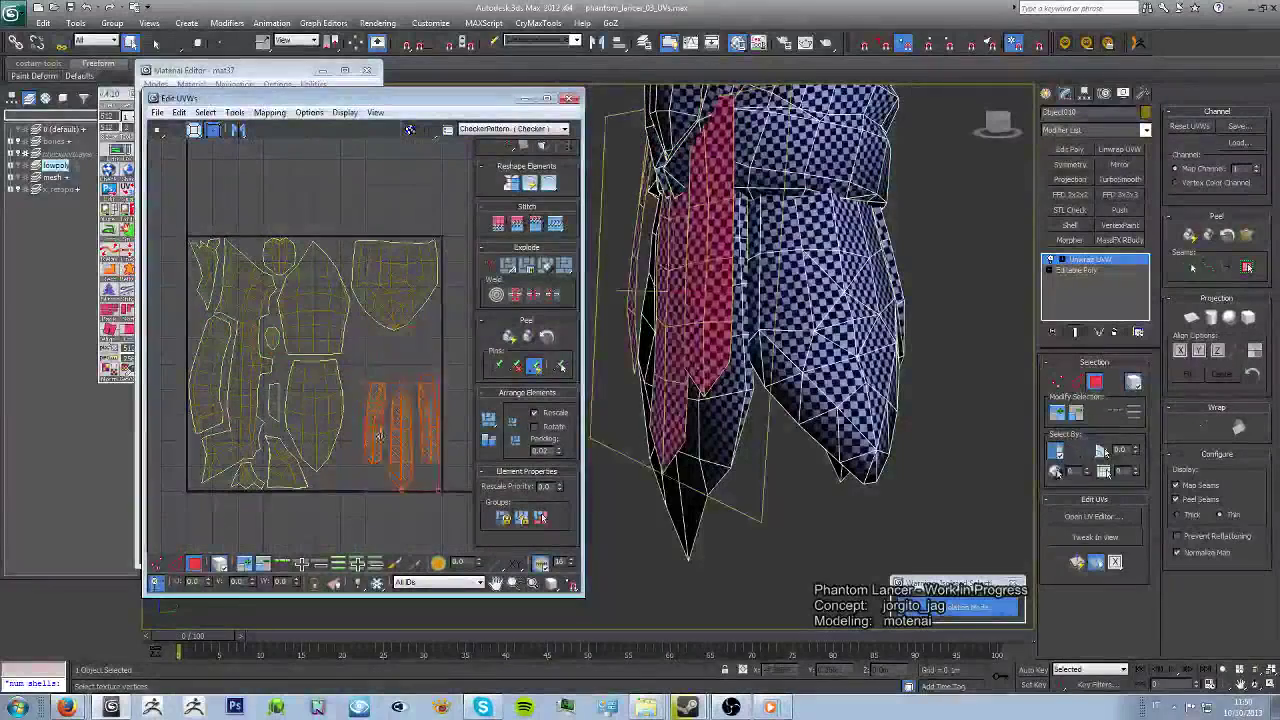
{"action": "scroll", "coordinate": [386, 446], "scroll_direction": "up", "scroll_amount": 3}
{"action": "left_click_drag", "start_coordinate": [250, 320], "coordinate": [392, 496]}
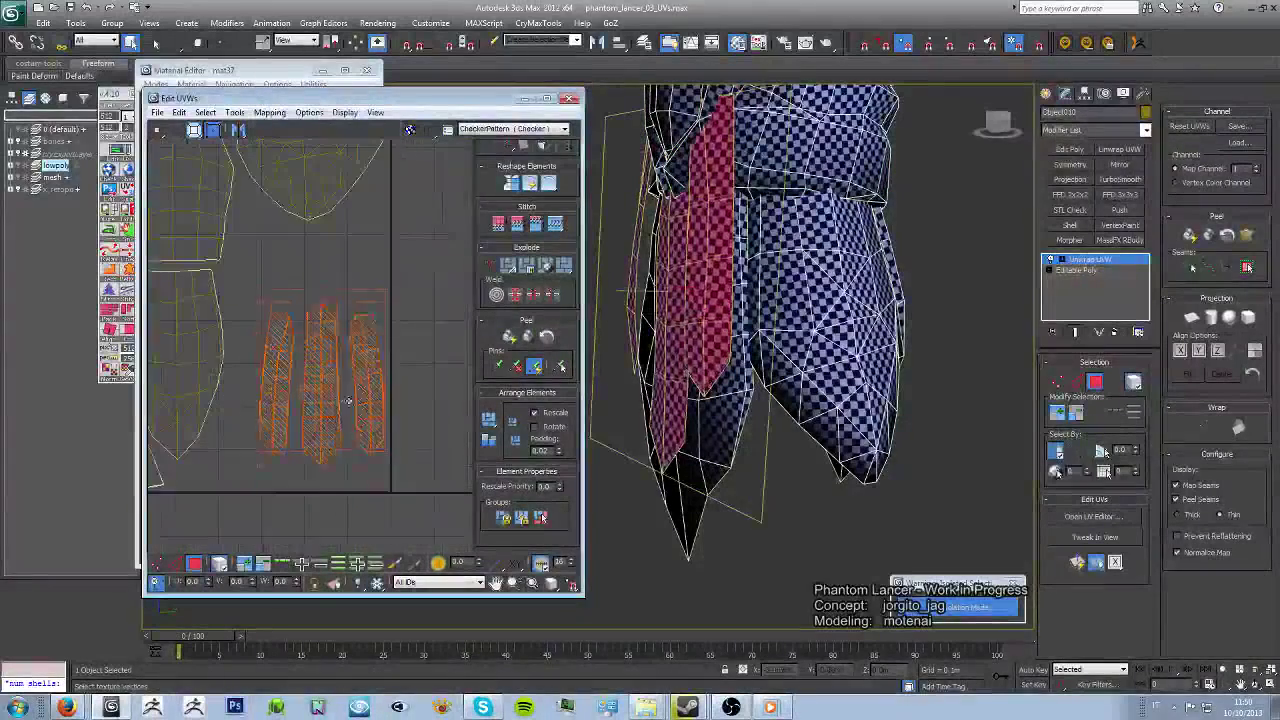
{"action": "scroll", "coordinate": [380, 380], "scroll_direction": "down", "scroll_amount": 2}
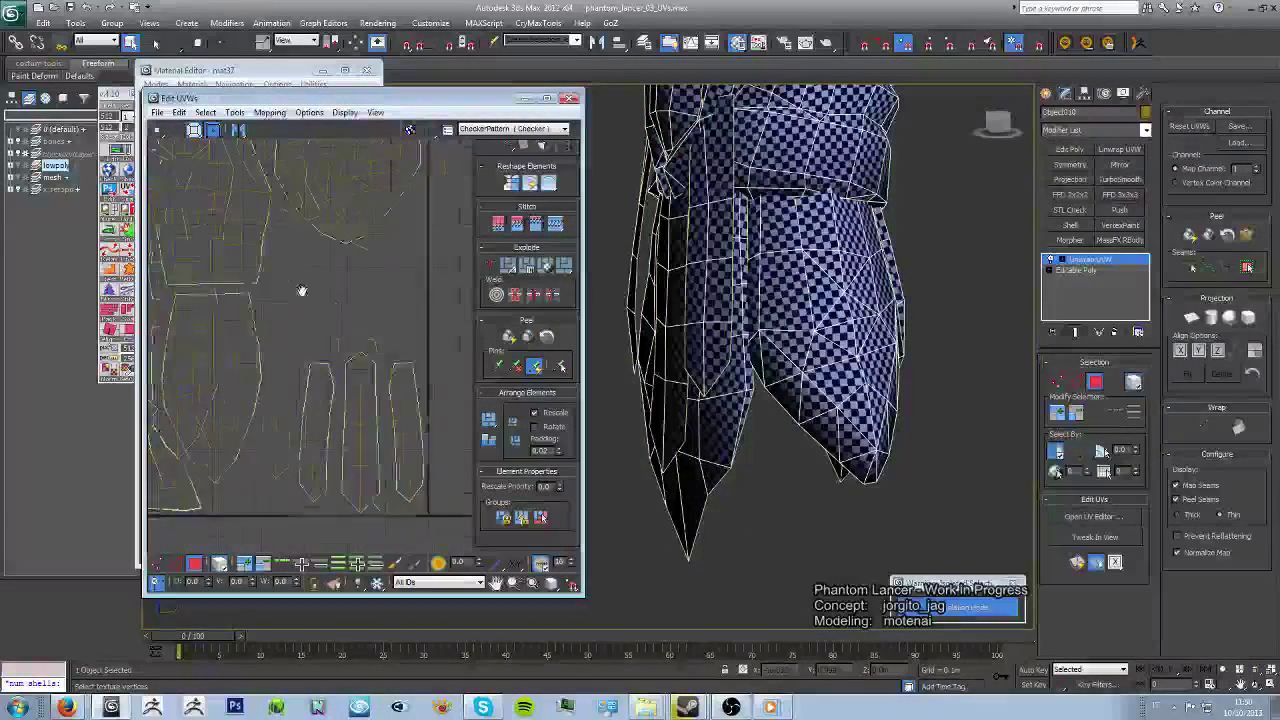
Step: Rotate the top-right plate island to about -116 degrees
{"action": "left_click", "coordinate": [290, 300]}
{"action": "left_click", "coordinate": [280, 260], "text": "ctrl"}
{"action": "left_click", "coordinate": [364, 302]}
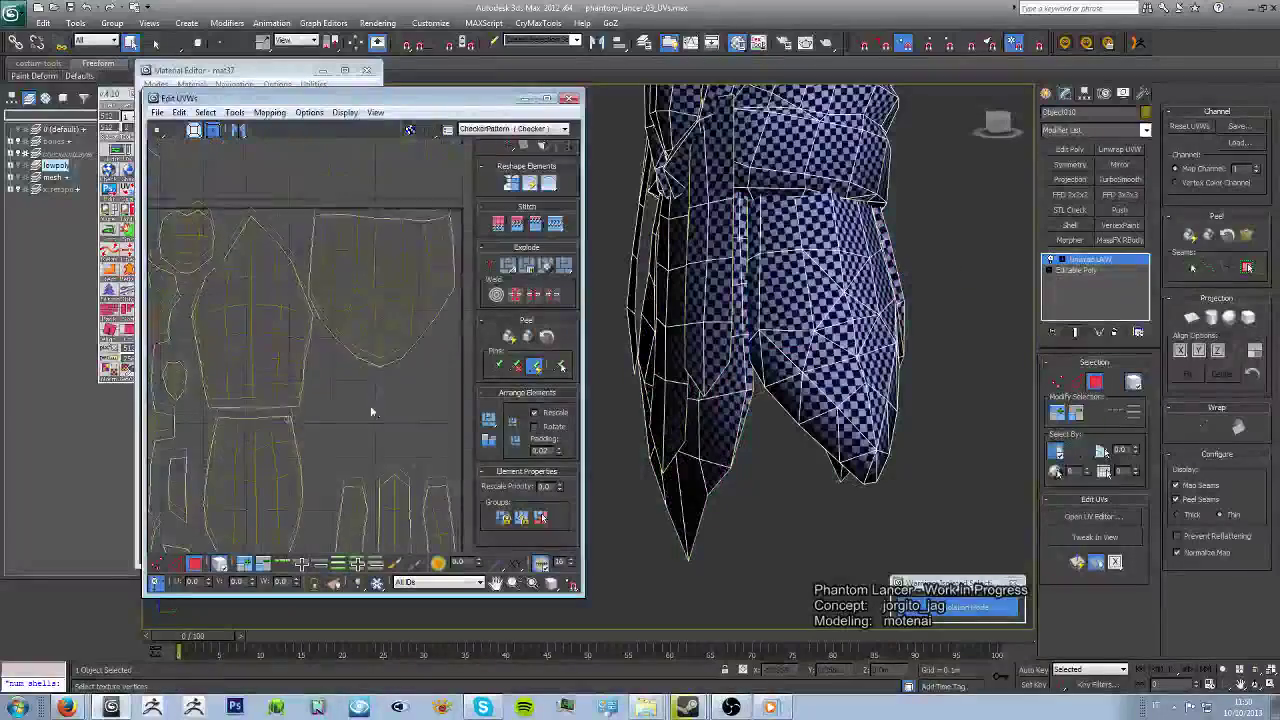
{"action": "left_click", "coordinate": [383, 225]}
{"action": "mouse_move", "coordinate": [444, 302]}
{"action": "left_mouse_down"}
{"action": "mouse_move", "coordinate": [434, 318]}
{"action": "mouse_move", "coordinate": [388, 248]}
{"action": "mouse_move", "coordinate": [366, 300]}
{"action": "left_mouse_up"}
Step: Slightly reshape the lower-middle island to fit the packed layout
{"action": "scroll", "coordinate": [366, 357], "scroll_direction": "down", "scroll_amount": 2}
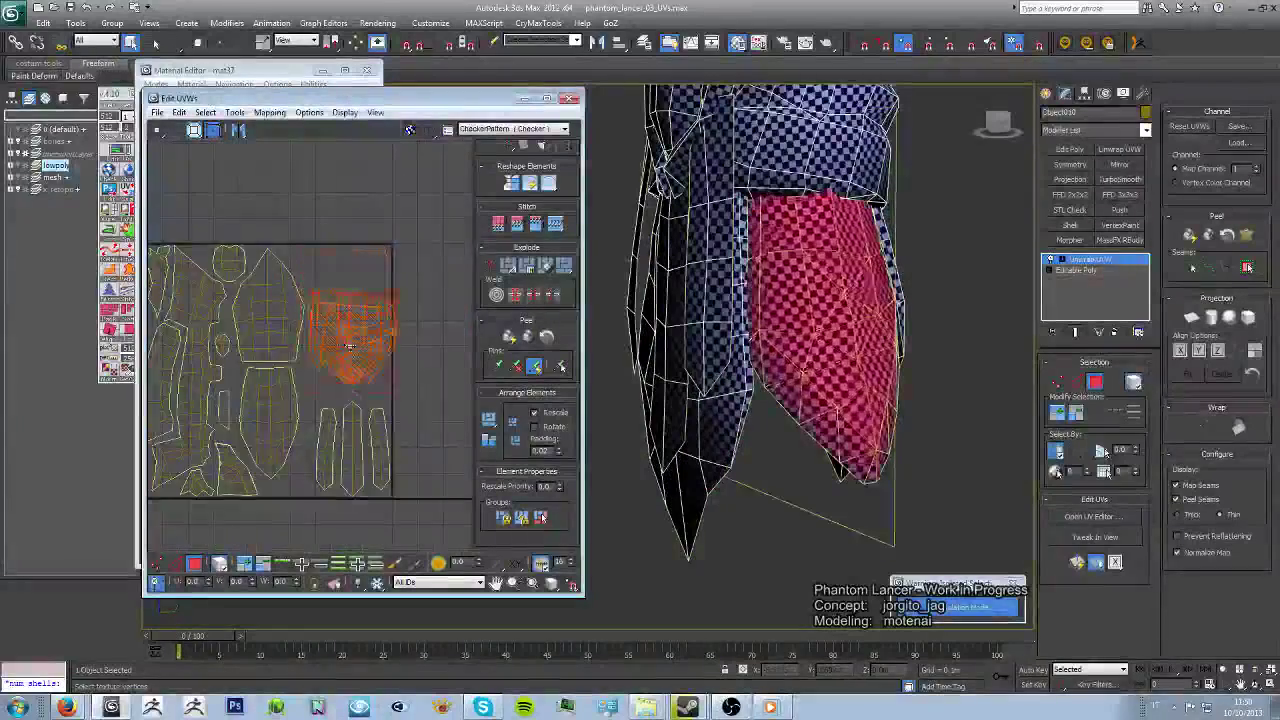
{"action": "scroll", "coordinate": [345, 357], "scroll_direction": "up", "scroll_amount": 3}
{"action": "scroll", "coordinate": [365, 355], "scroll_direction": "down", "scroll_amount": 1}
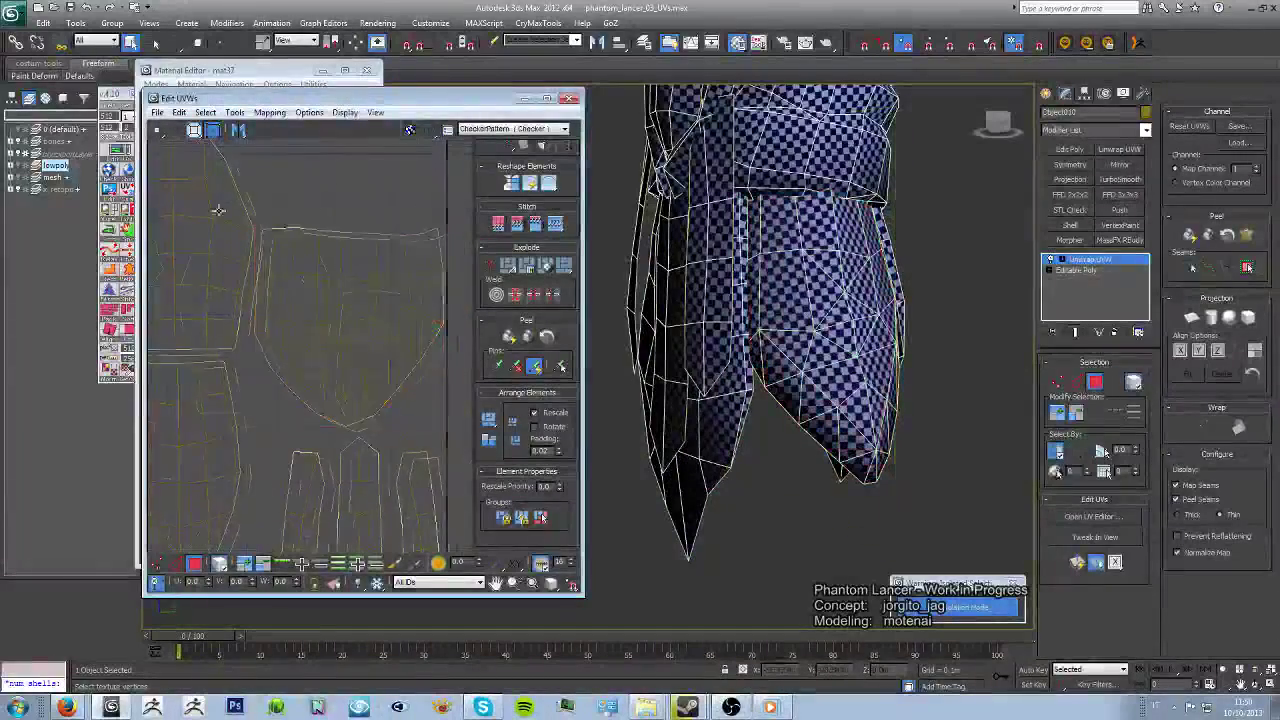
{"action": "scroll", "coordinate": [260, 280], "scroll_direction": "down", "scroll_amount": 3}
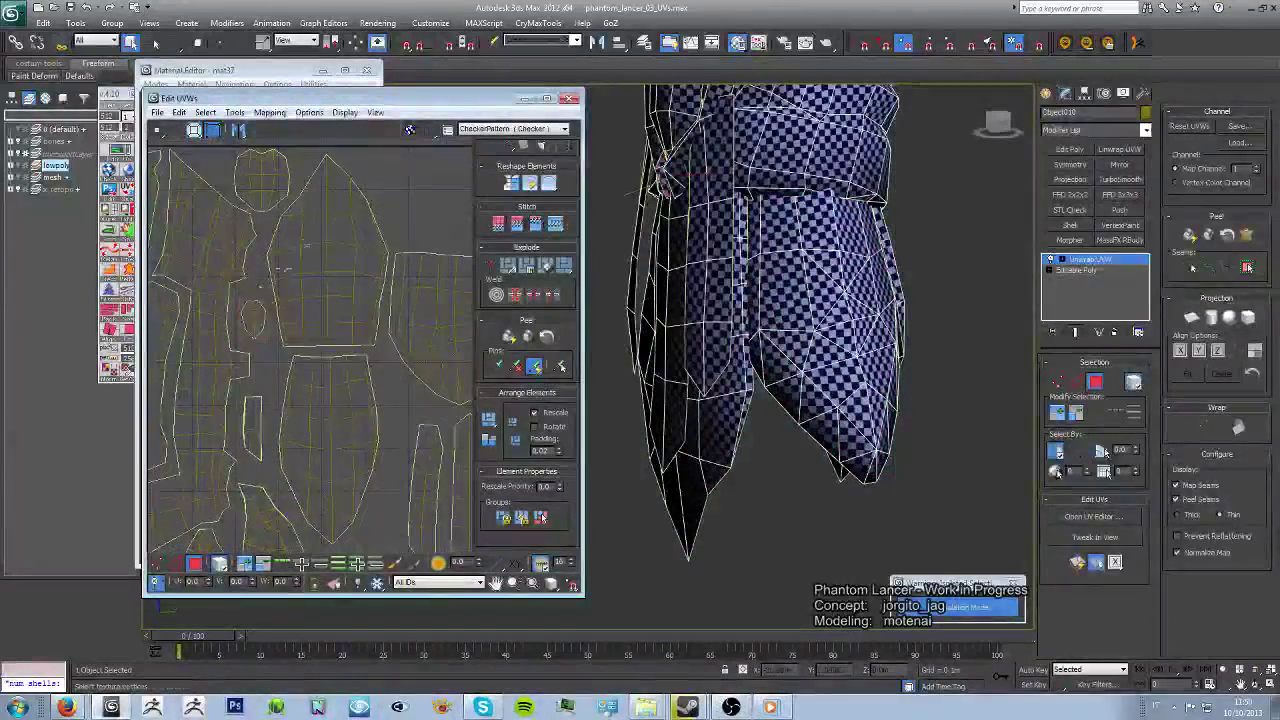
{"action": "middle_click_drag", "start_coordinate": [335, 440], "coordinate": [330, 365]}
{"action": "left_click", "coordinate": [330, 365]}
{"action": "key", "text": "z"}
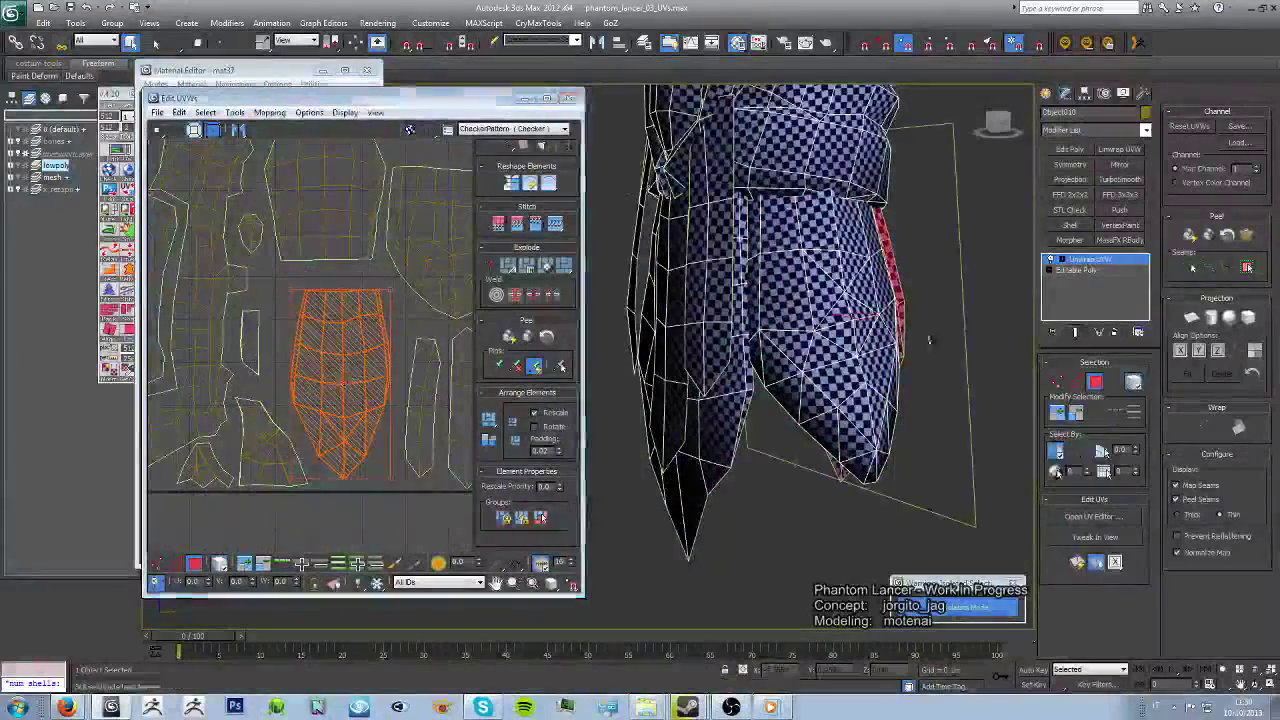
{"action": "left_click_drag", "start_coordinate": [394, 285], "coordinate": [365, 335]}
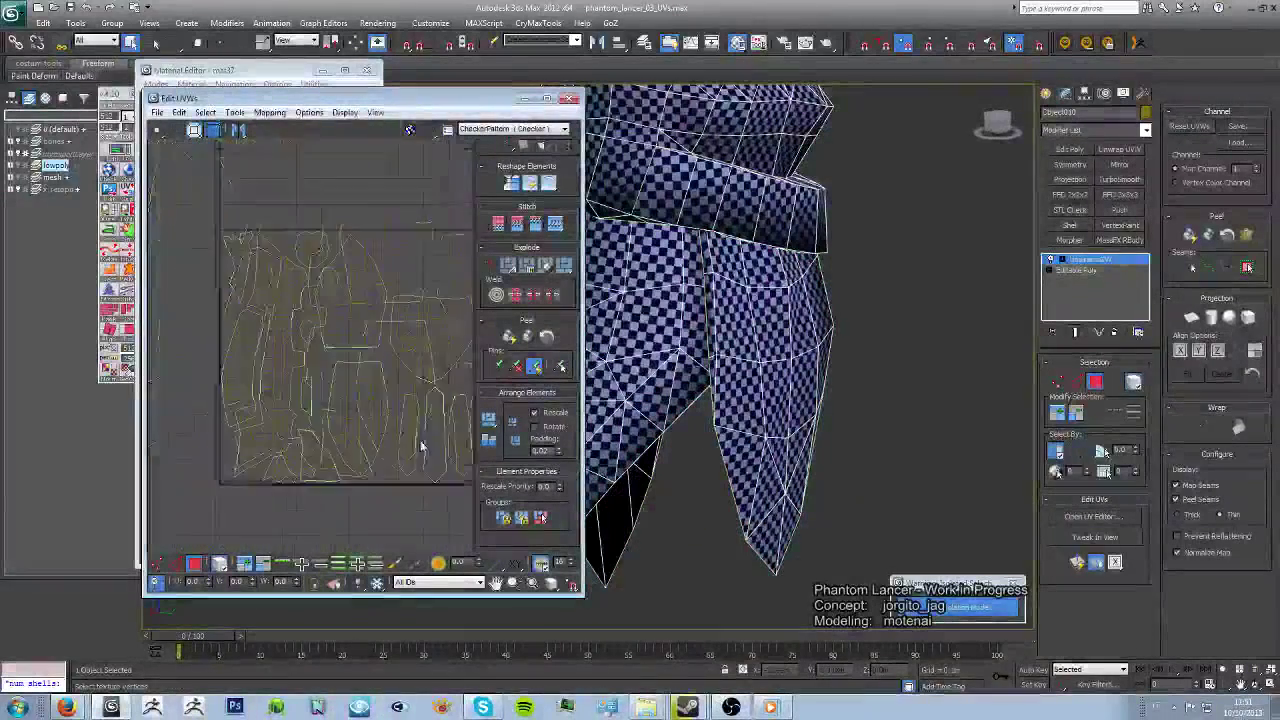
{"action": "scroll", "coordinate": [175, 320], "scroll_direction": "down", "scroll_amount": 2}
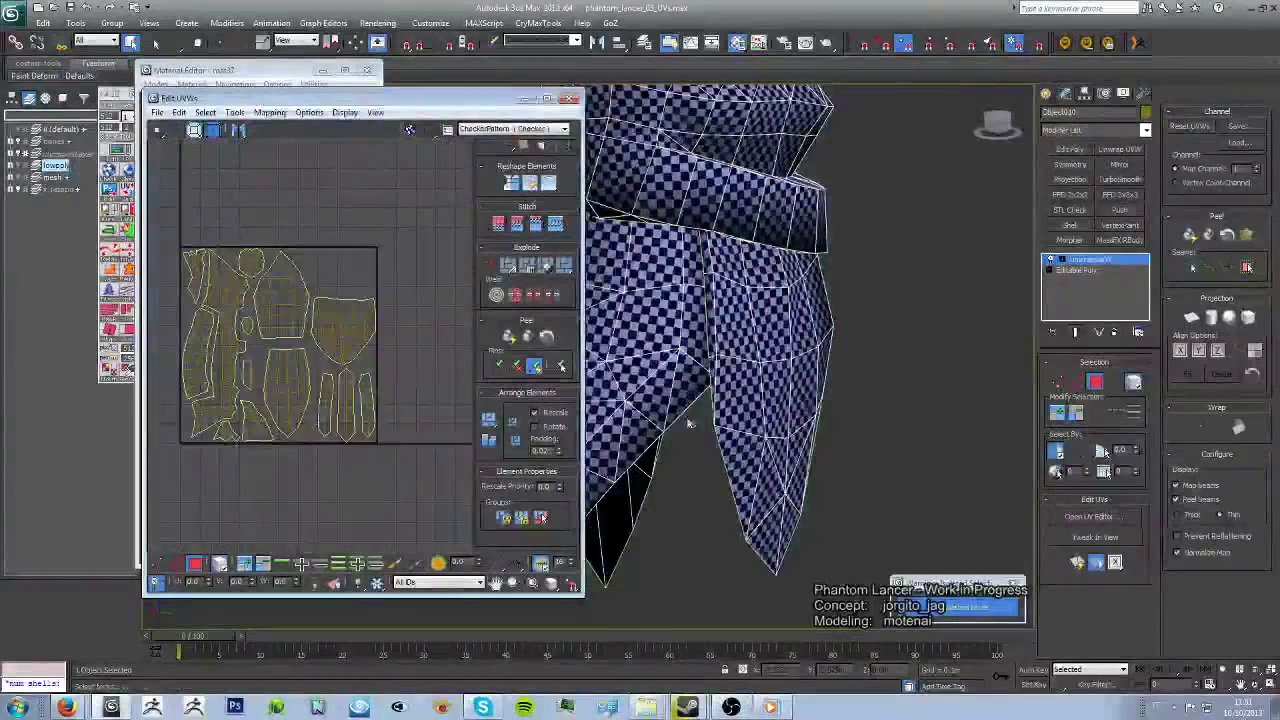
Step: Select and compare the armor's UV strips while orbiting the model
{"action": "scroll", "coordinate": [733, 400], "scroll_direction": "down", "scroll_amount": 5}
{"action": "scroll", "coordinate": [733, 400], "scroll_direction": "up", "scroll_amount": 5}
{"action": "scroll", "coordinate": [733, 400], "scroll_direction": "up", "scroll_amount": 3}
{"action": "middle_click_drag", "start_coordinate": [733, 400], "coordinate": [735, 490], "text": "alt"}
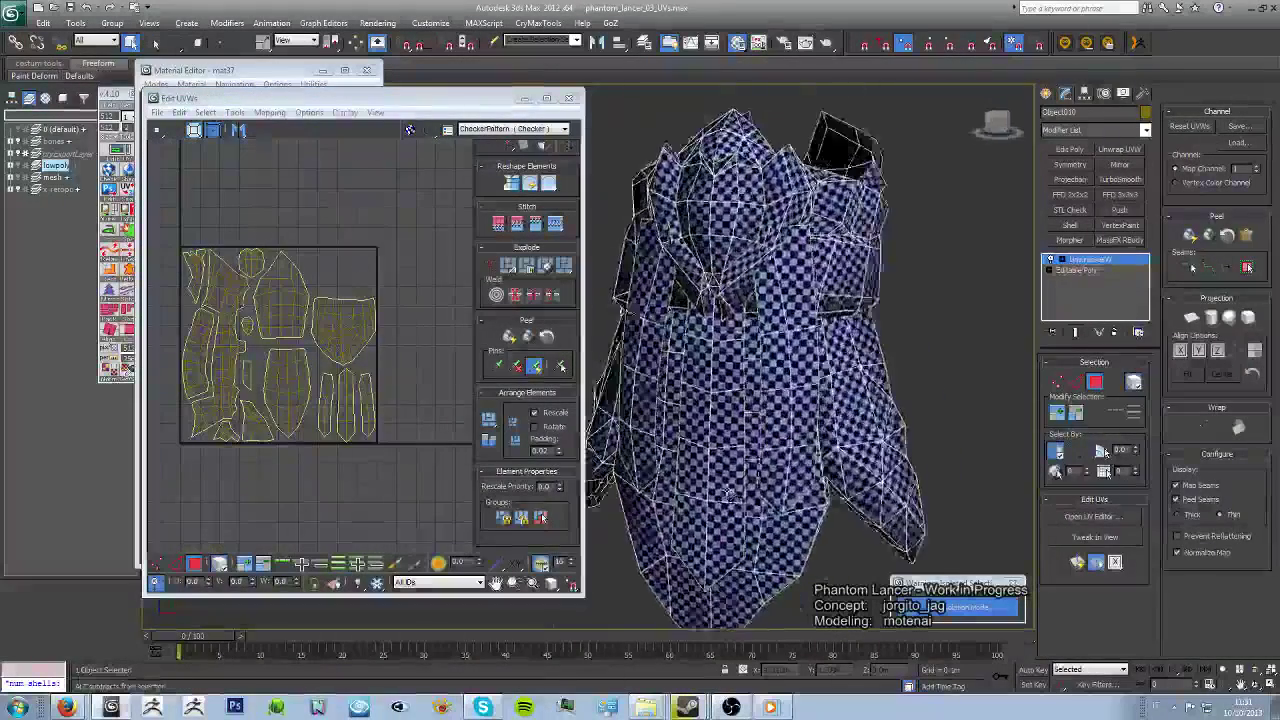
{"action": "left_click", "coordinate": [360, 340]}
{"action": "scroll", "coordinate": [378, 298], "scroll_direction": "up", "scroll_amount": 2}
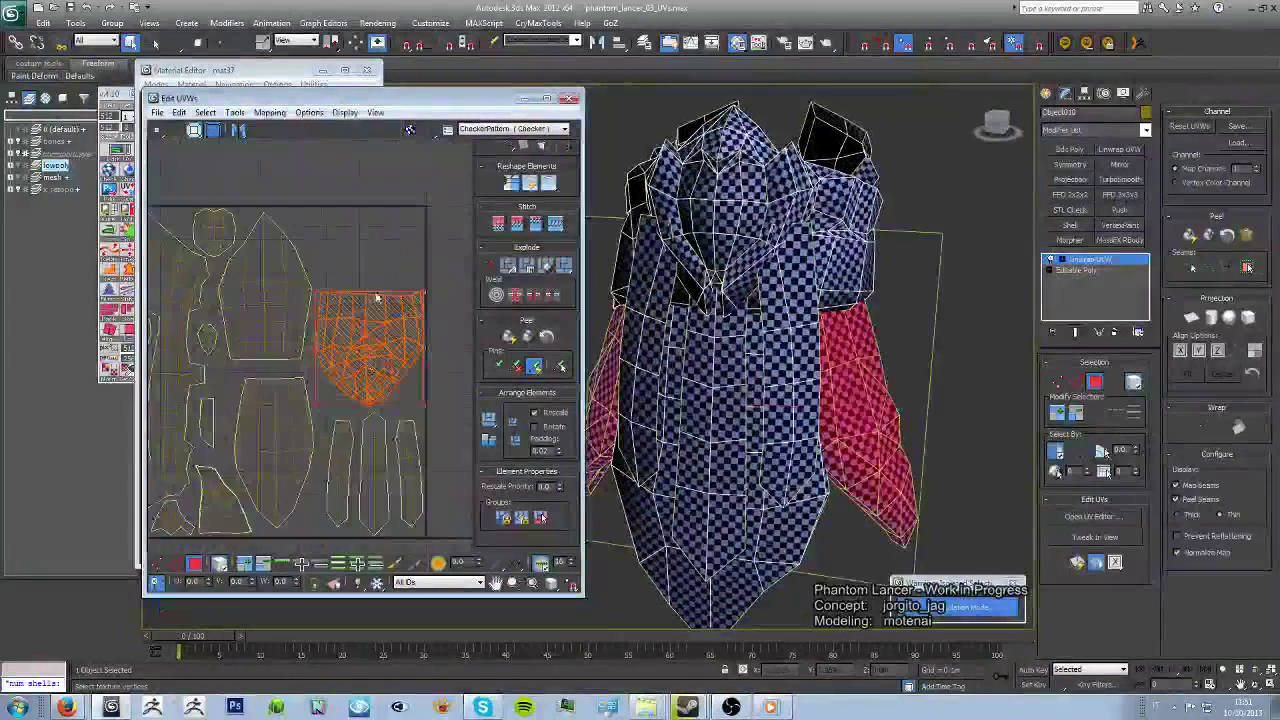
{"action": "left_click", "coordinate": [395, 450]}
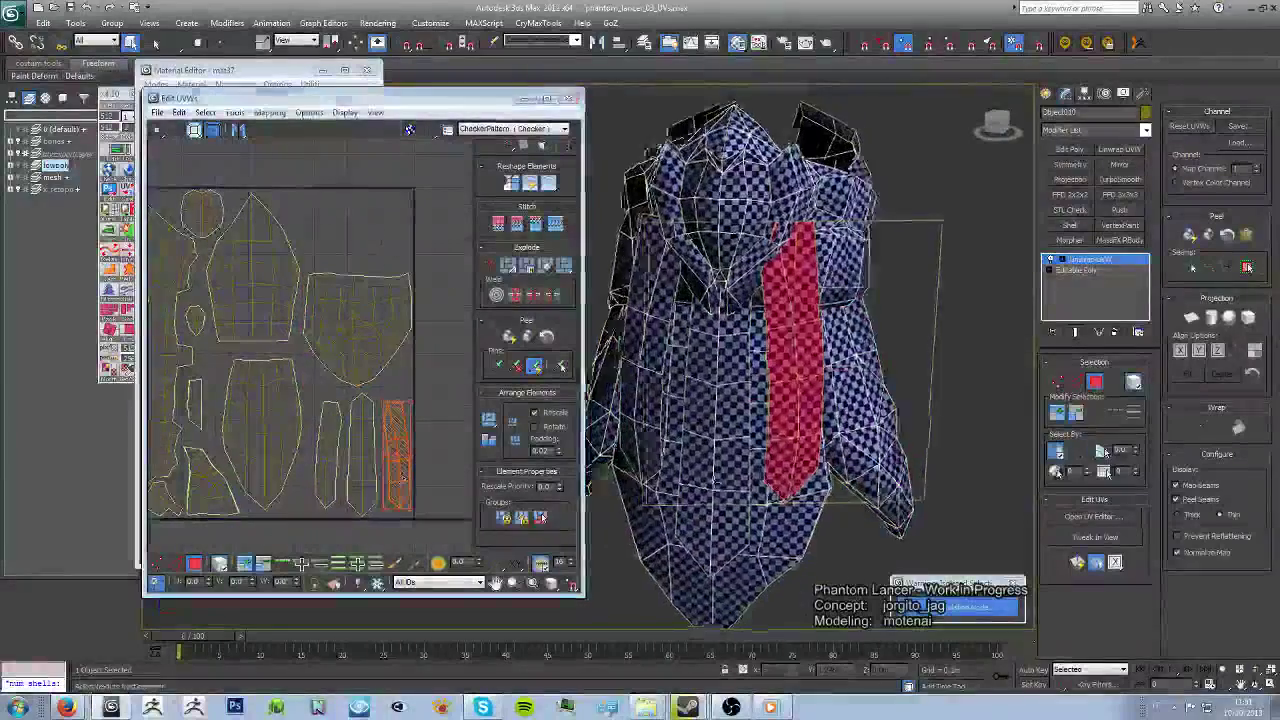
{"action": "middle_click_drag", "start_coordinate": [735, 420], "coordinate": [729, 466], "text": "alt"}
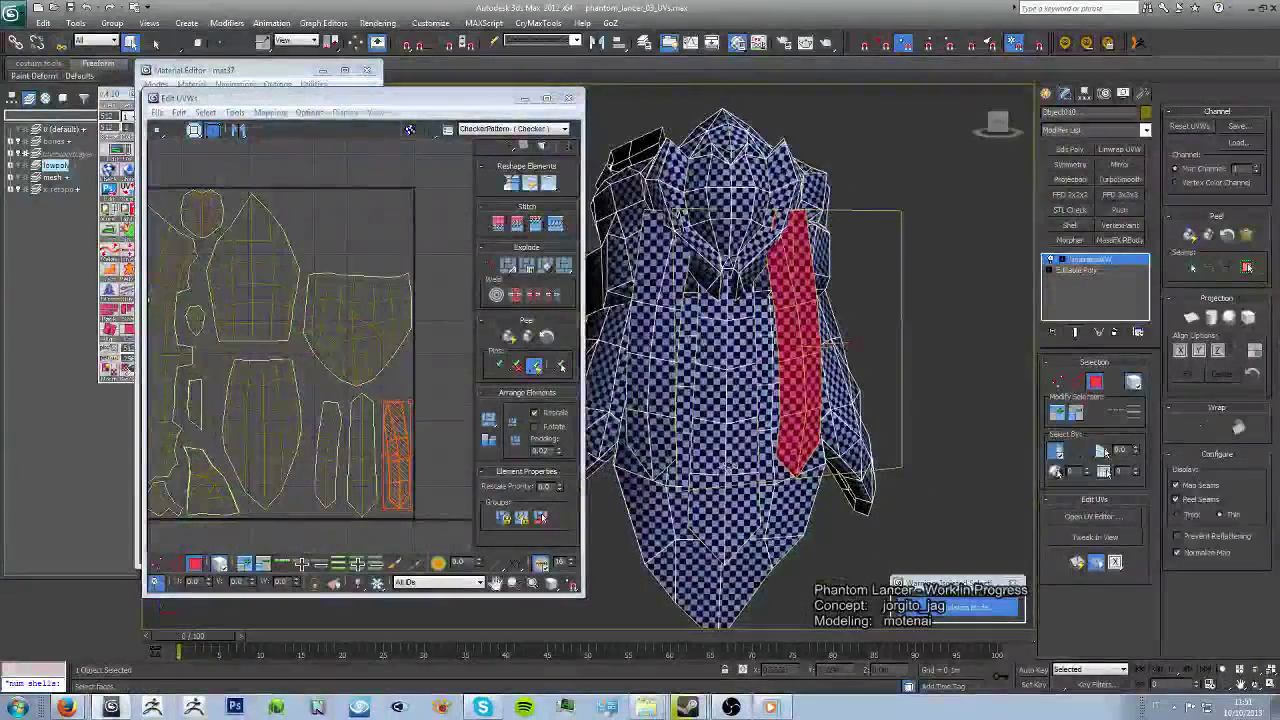
{"action": "scroll", "coordinate": [400, 420], "scroll_direction": "up", "scroll_amount": 2}
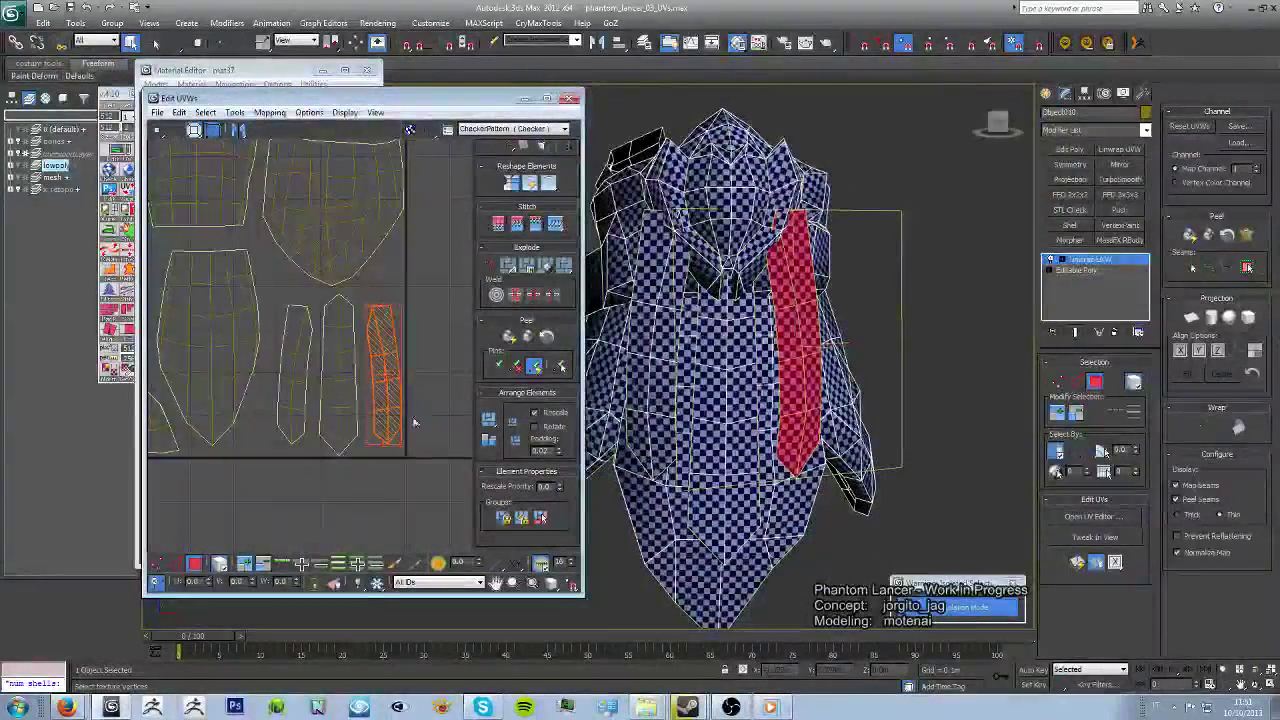
{"action": "left_click_drag", "start_coordinate": [410, 300], "coordinate": [280, 432]}
{"action": "left_click", "coordinate": [346, 474]}
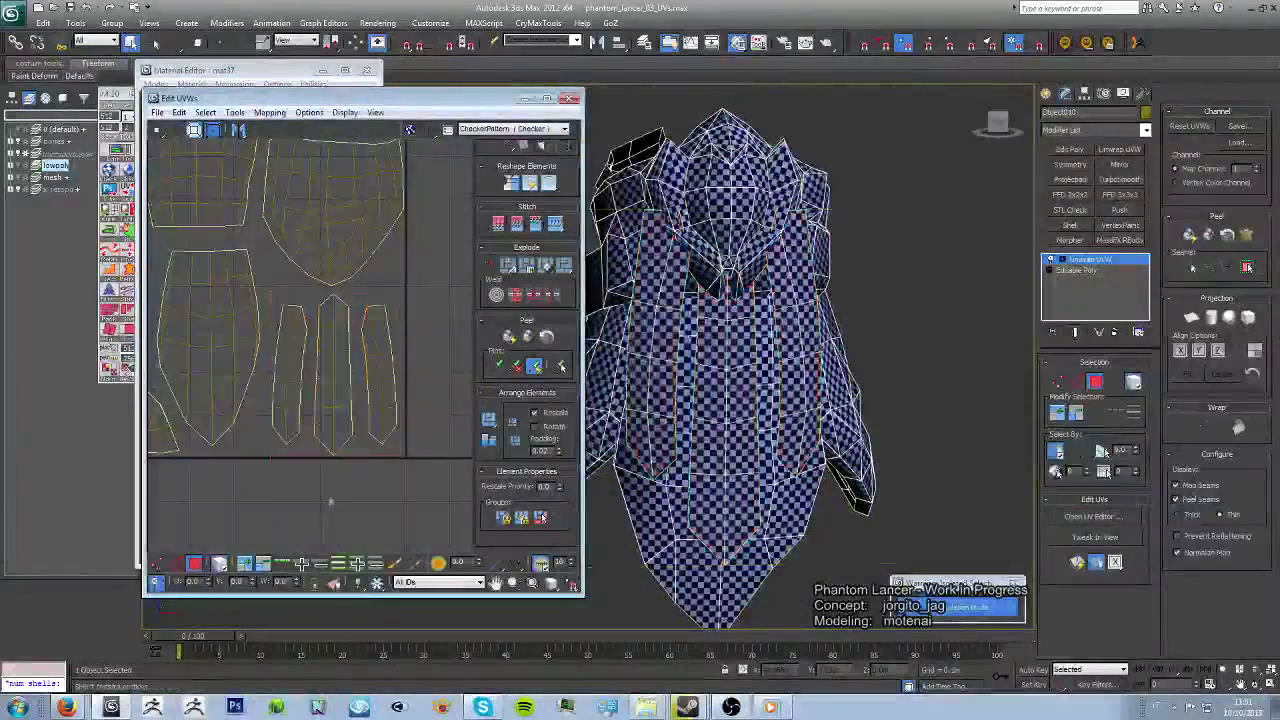
{"action": "middle_click_drag", "start_coordinate": [348, 476], "coordinate": [353, 511]}
{"action": "scroll", "coordinate": [280, 518], "scroll_direction": "down", "scroll_amount": 3}
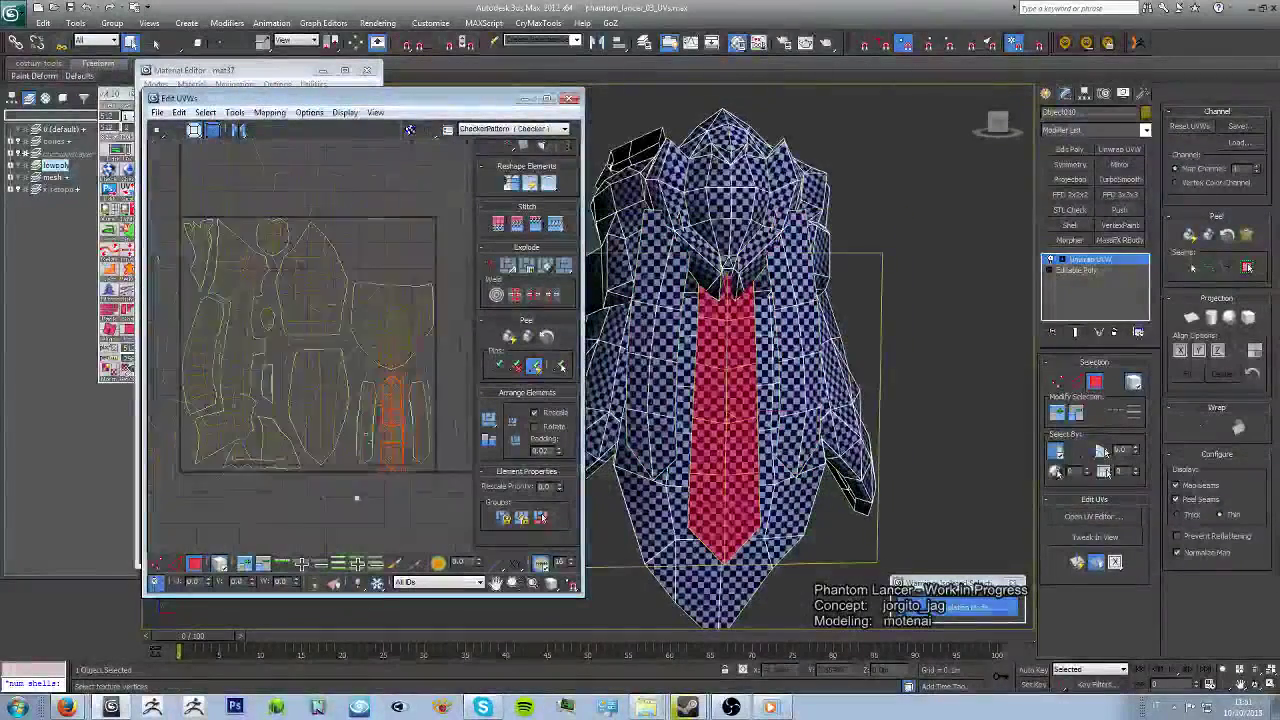
Step: Rotate a shell 90° to lie horizontally and nudge the top shells upward
{"action": "left_click", "coordinate": [381, 287]}
{"action": "mouse_move", "coordinate": [332, 245]}
{"action": "left_mouse_down"}
{"action": "mouse_move", "coordinate": [385, 295]}
{"action": "mouse_move", "coordinate": [289, 279]}
{"action": "left_mouse_up"}
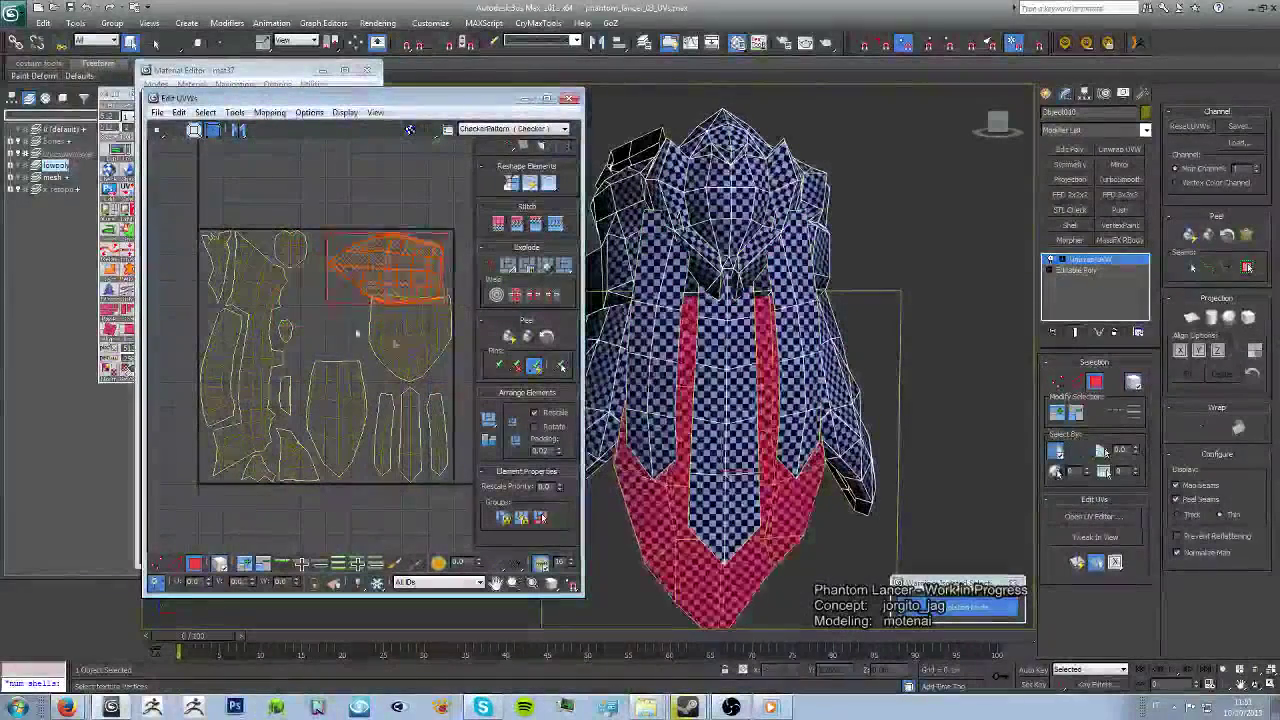
{"action": "left_click_drag", "start_coordinate": [244, 289], "coordinate": [335, 280]}
{"action": "left_click", "coordinate": [358, 226]}
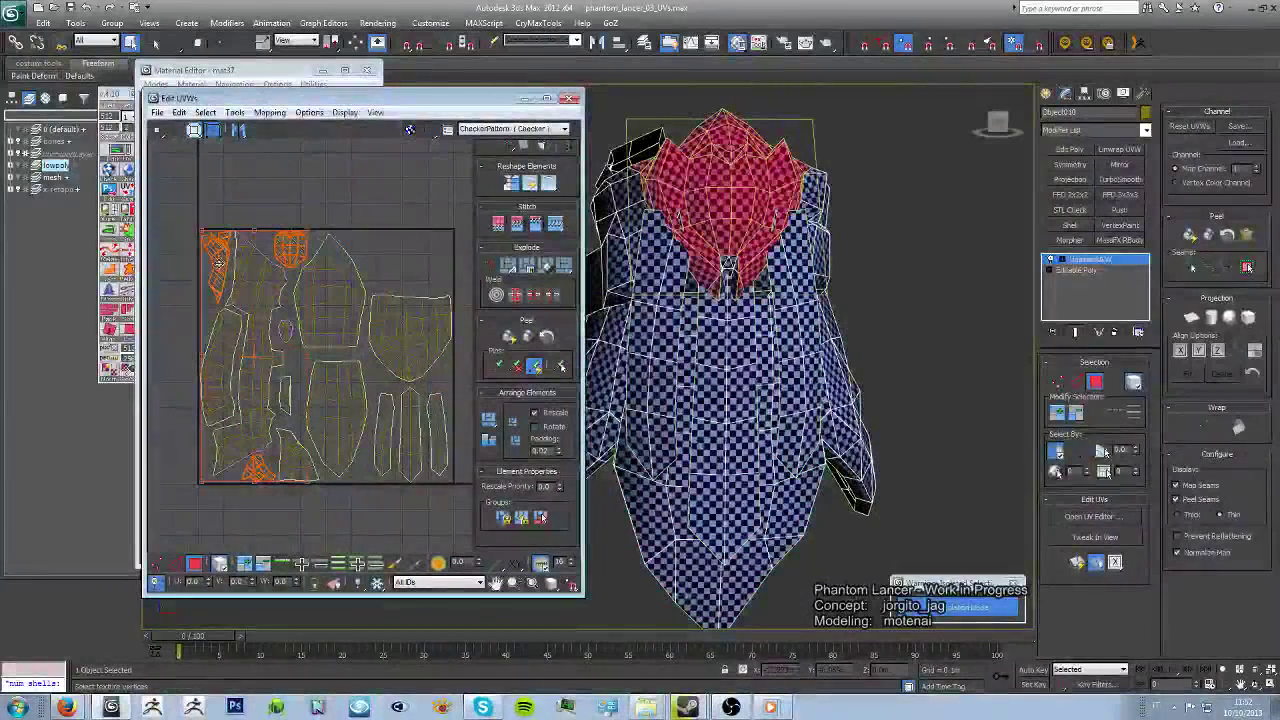
{"action": "mouse_move", "coordinate": [316, 237]}
{"action": "left_mouse_down"}
{"action": "mouse_move", "coordinate": [323, 214]}
{"action": "mouse_move", "coordinate": [311, 224]}
{"action": "left_mouse_up"}
{"action": "scroll", "coordinate": [316, 219], "scroll_direction": "up", "scroll_amount": 3}
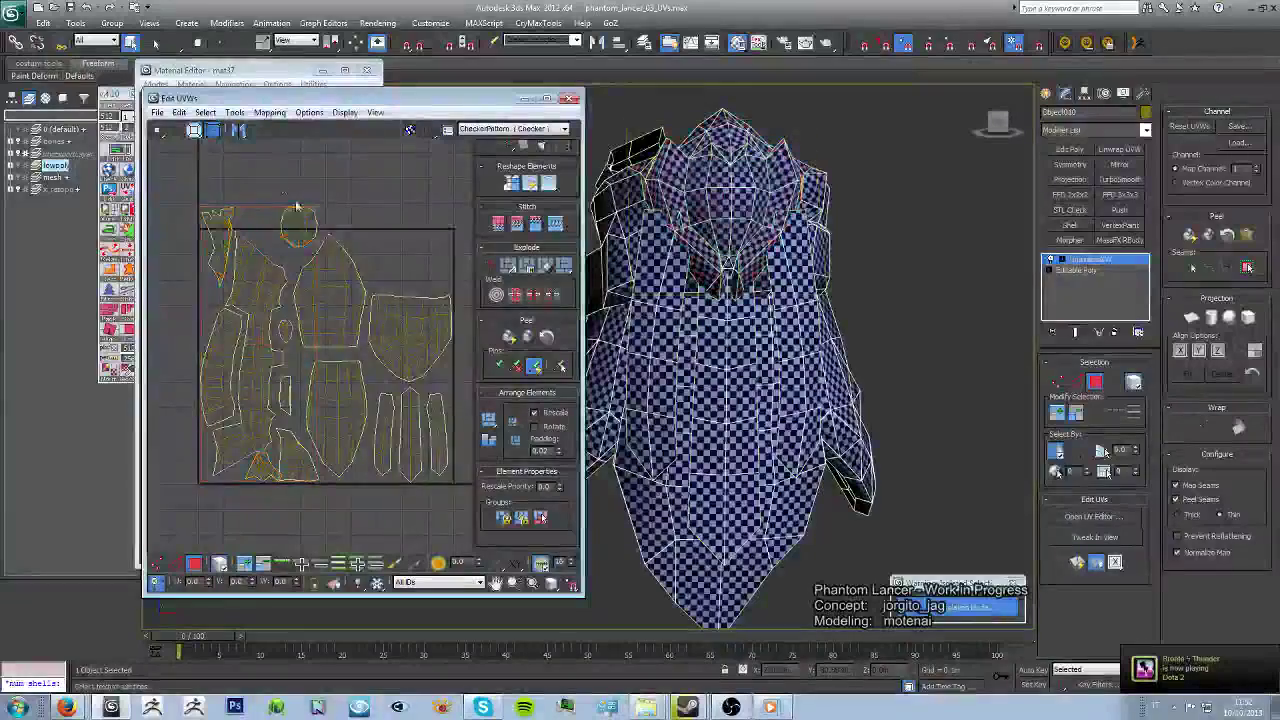
Step: Nudge the tall left shell, move a head shell to the top, rotate it about 5°
{"action": "left_click", "coordinate": [250, 250]}
{"action": "mouse_move", "coordinate": [247, 355]}
{"action": "left_mouse_down"}
{"action": "mouse_move", "coordinate": [281, 319]}
{"action": "mouse_move", "coordinate": [243, 327]}
{"action": "left_mouse_up"}
{"action": "scroll", "coordinate": [352, 294], "scroll_direction": "down", "scroll_amount": 3}
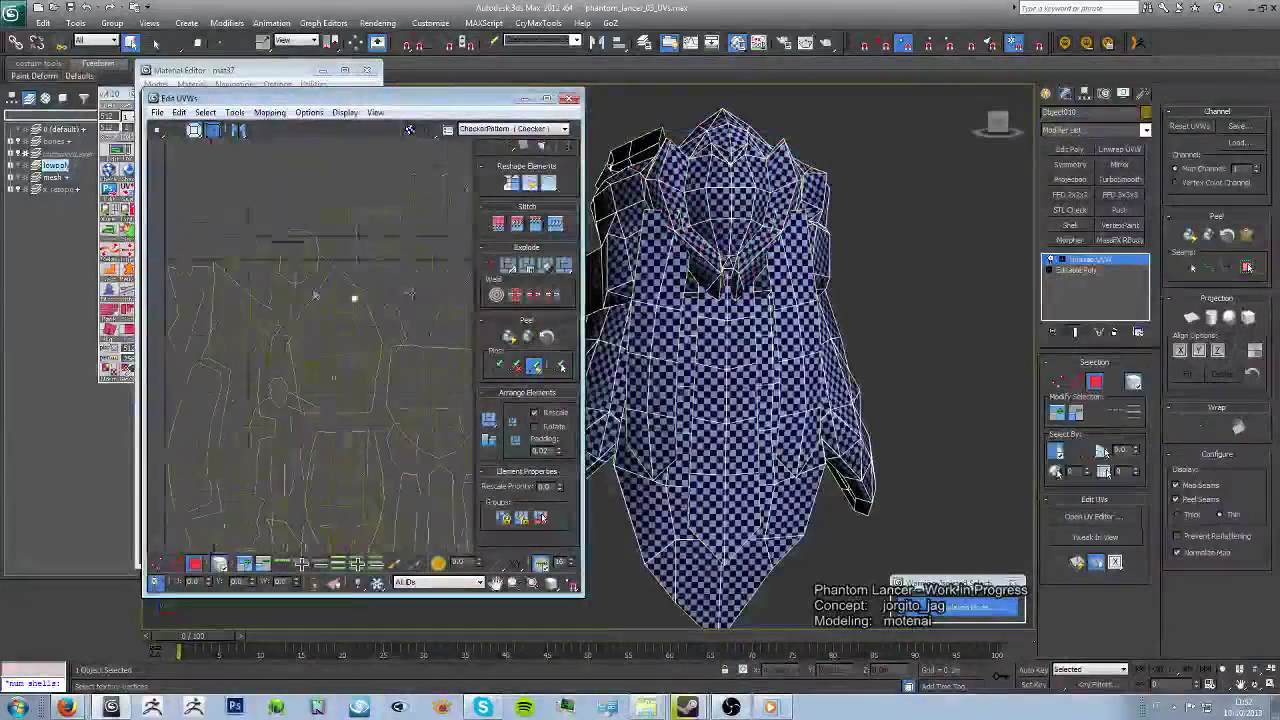
{"action": "left_click", "coordinate": [290, 265]}
{"action": "left_click_drag", "start_coordinate": [290, 265], "coordinate": [414, 294]}
{"action": "scroll", "coordinate": [437, 338], "scroll_direction": "down", "scroll_amount": 2}
{"action": "middle_click_drag", "start_coordinate": [437, 338], "coordinate": [344, 270]}
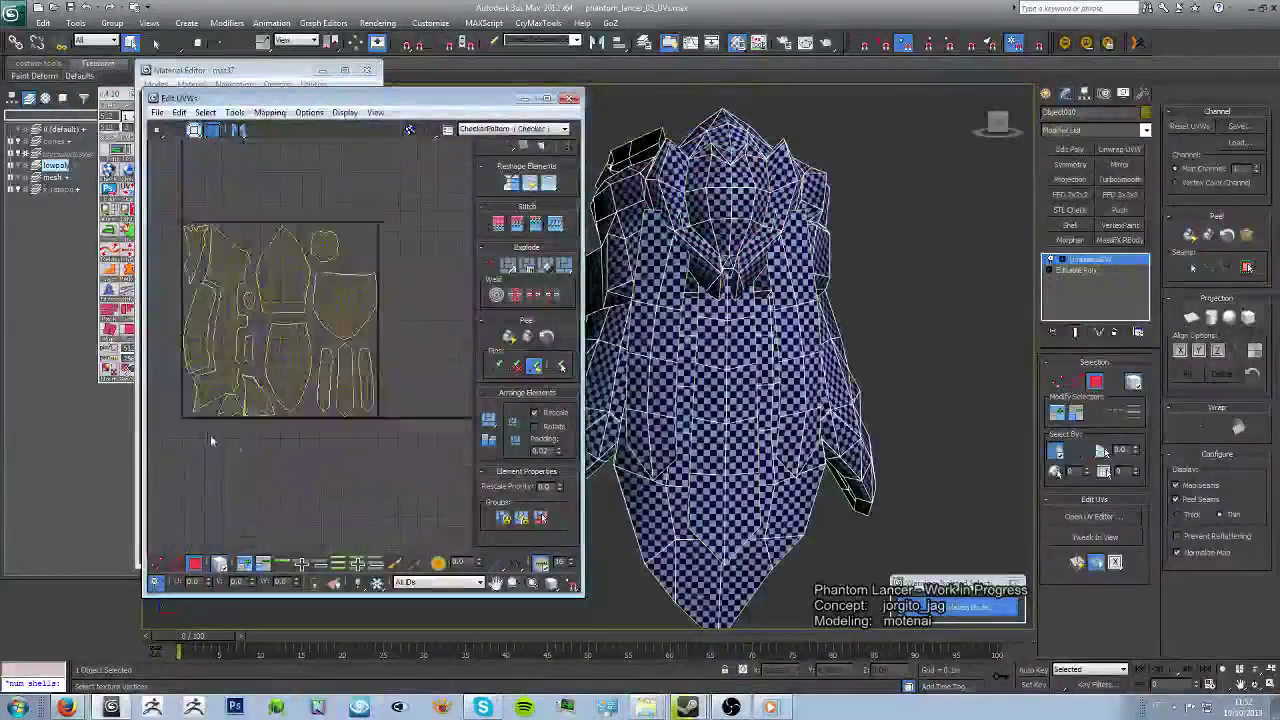
{"action": "scroll", "coordinate": [400, 258], "scroll_direction": "up", "scroll_amount": 3}
{"action": "left_click_drag", "start_coordinate": [370, 229], "coordinate": [376, 234]}
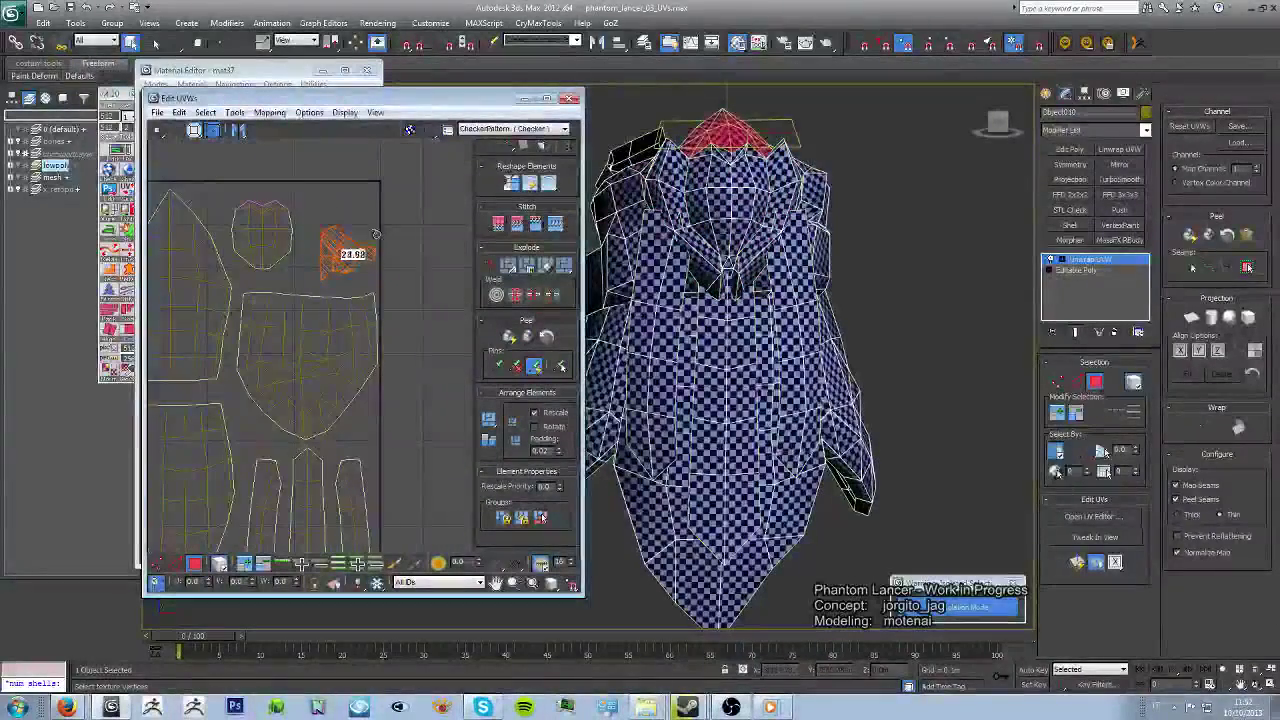
Step: Orbit the model and select the small UV cluster on the head
{"action": "mouse_move", "coordinate": [760, 380]}
{"action": "middle_mouse_down", "text": "alt"}
{"action": "mouse_move", "coordinate": [914, 410]}
{"action": "mouse_move", "coordinate": [700, 390]}
{"action": "middle_mouse_up", "text": "alt"}
{"action": "middle_click_drag", "start_coordinate": [320, 224], "coordinate": [341, 229]}
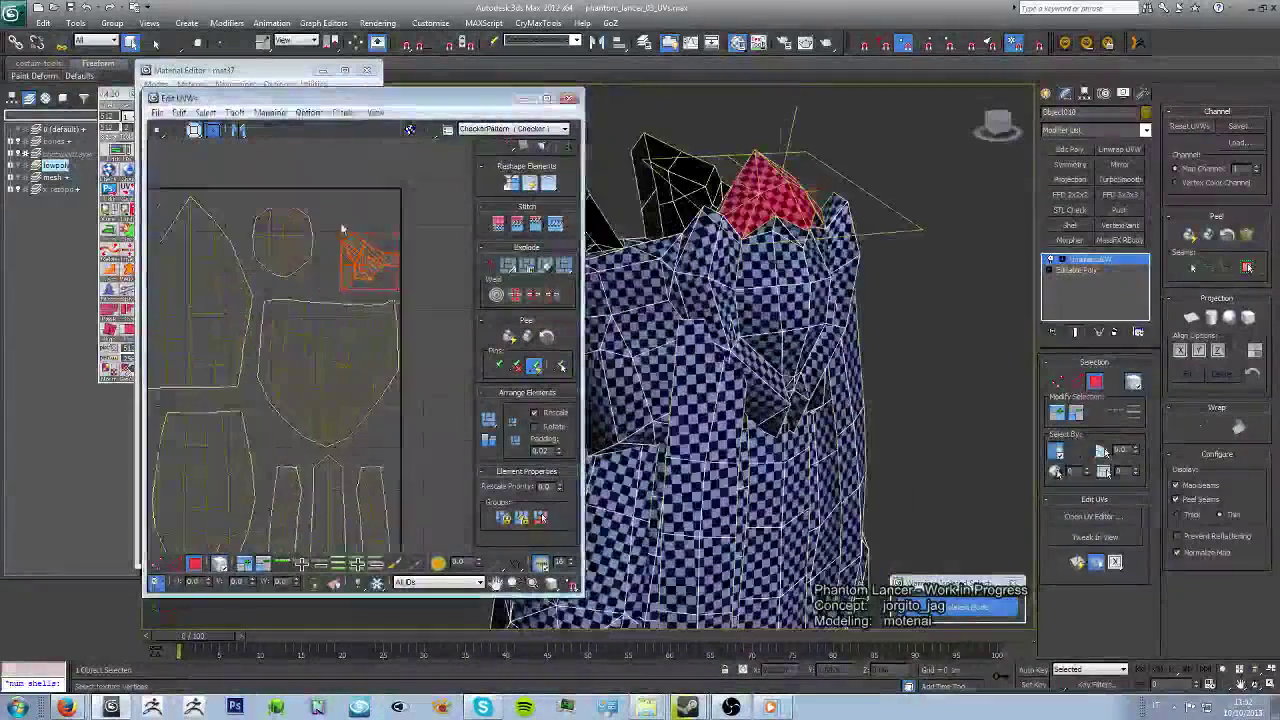
{"action": "left_click", "coordinate": [367, 226]}
{"action": "mouse_move", "coordinate": [826, 343]}
{"action": "middle_mouse_down", "text": "alt"}
{"action": "mouse_move", "coordinate": [922, 294]}
{"action": "mouse_move", "coordinate": [800, 283]}
{"action": "mouse_move", "coordinate": [860, 270]}
{"action": "middle_mouse_up", "text": "alt"}
Step: Rotate the central head UV piece about -95 degrees
{"action": "left_click", "coordinate": [215, 360]}
{"action": "scroll", "coordinate": [215, 360], "scroll_direction": "down", "scroll_amount": 4}
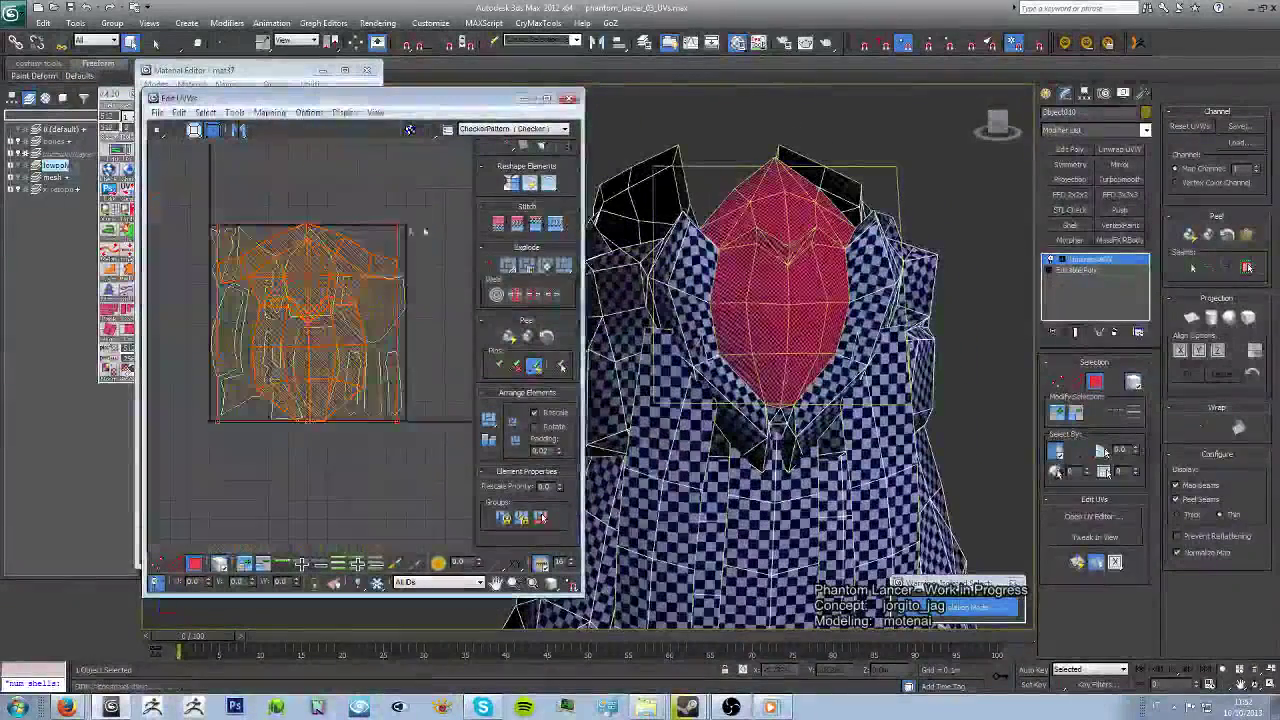
{"action": "left_click", "coordinate": [312, 305]}
{"action": "mouse_move", "coordinate": [318, 315]}
{"action": "left_mouse_down"}
{"action": "mouse_move", "coordinate": [345, 328]}
{"action": "mouse_move", "coordinate": [375, 245]}
{"action": "mouse_move", "coordinate": [404, 248]}
{"action": "left_mouse_up"}
{"action": "scroll", "coordinate": [375, 245], "scroll_direction": "up", "scroll_amount": 3}
{"action": "scroll", "coordinate": [390, 238], "scroll_direction": "down", "scroll_amount": 3}
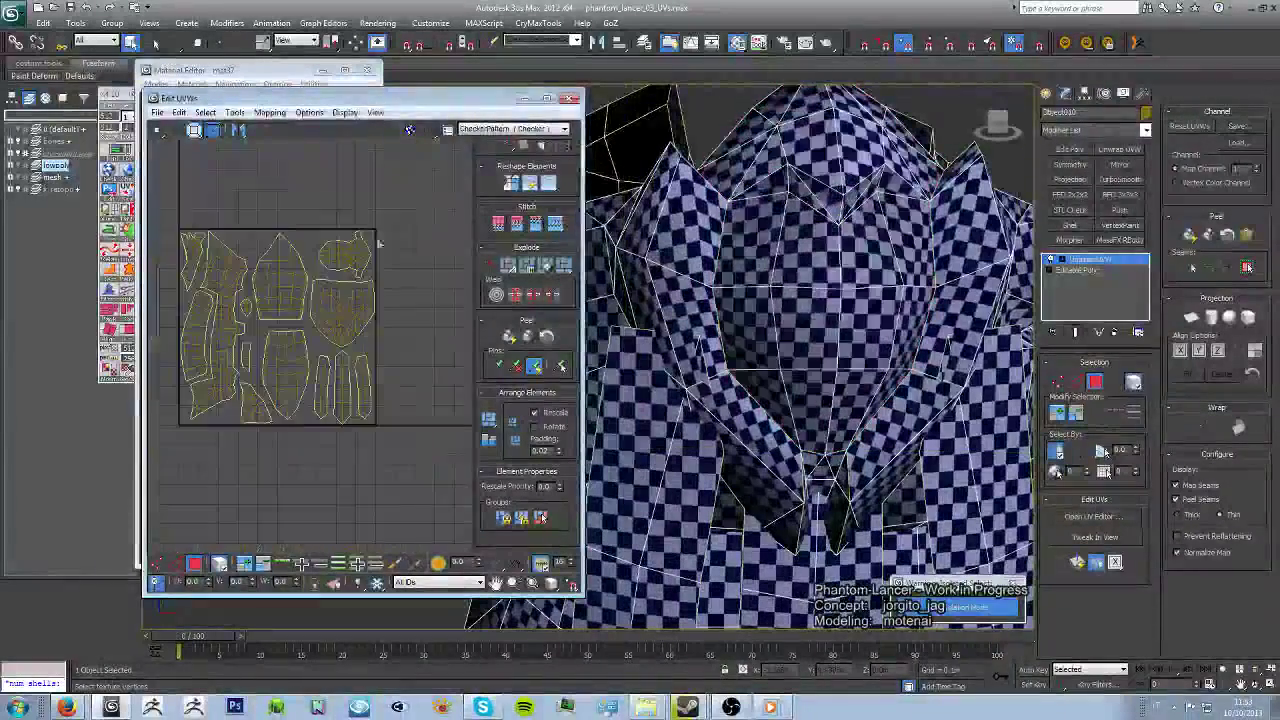
{"action": "scroll", "coordinate": [866, 386], "scroll_direction": "down", "scroll_amount": 4}
{"action": "mouse_move", "coordinate": [866, 386]}
{"action": "middle_mouse_down", "text": "alt"}
{"action": "mouse_move", "coordinate": [925, 420]}
{"action": "mouse_move", "coordinate": [783, 388]}
{"action": "middle_mouse_up", "text": "alt"}
{"action": "scroll", "coordinate": [885, 396], "scroll_direction": "up", "scroll_amount": 3}
Step: Select the front head element and shift a narrow strip shell
{"action": "left_click", "coordinate": [785, 388]}
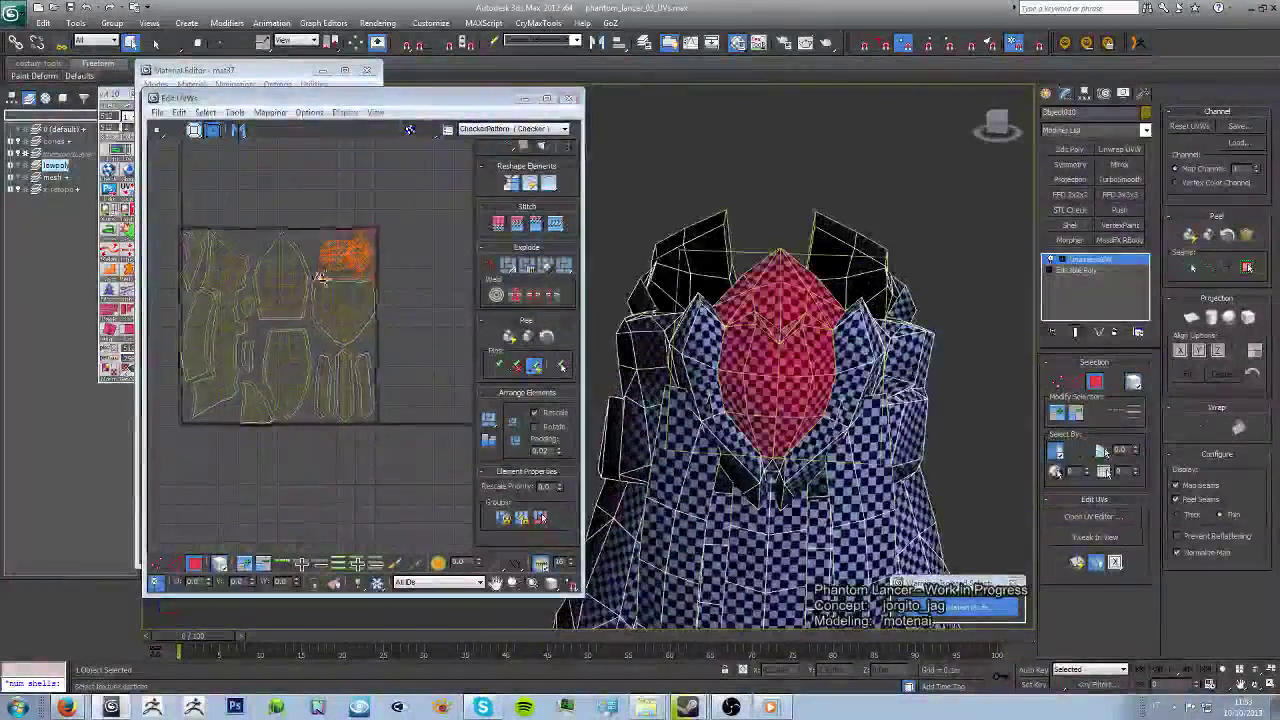
{"action": "scroll", "coordinate": [300, 320], "scroll_direction": "up", "scroll_amount": 3}
{"action": "left_click", "coordinate": [370, 280]}
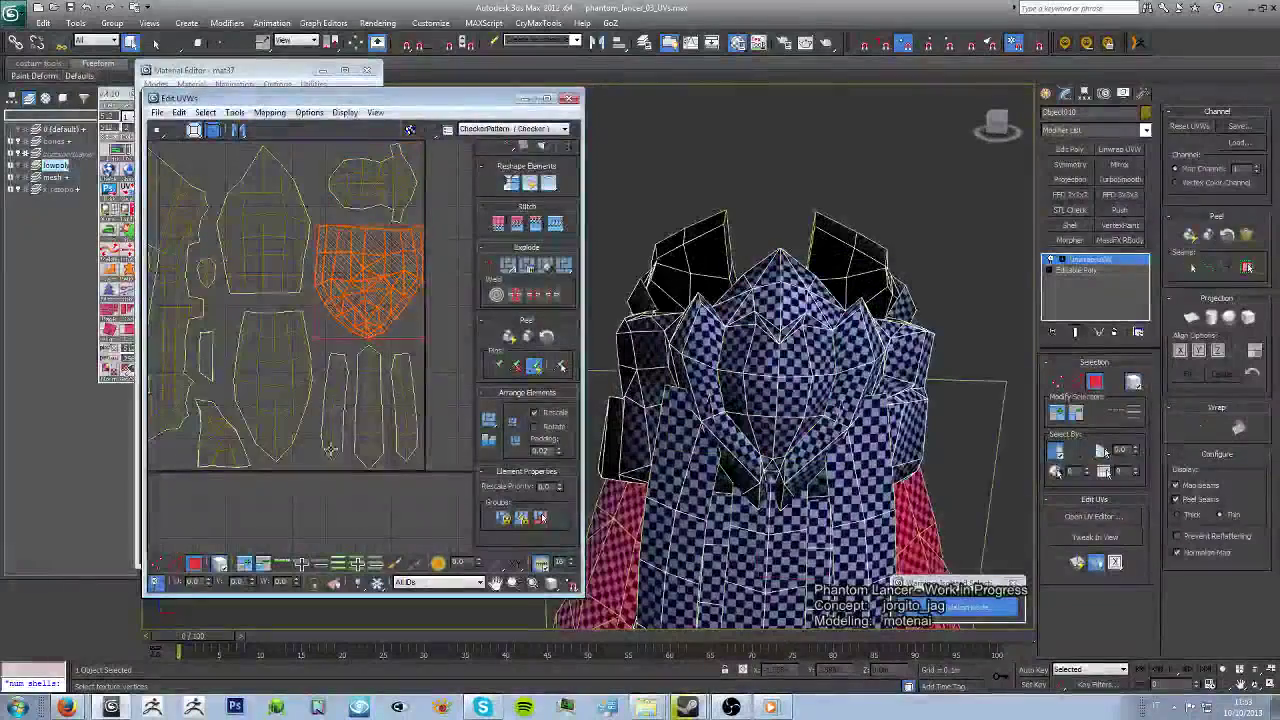
{"action": "left_click", "coordinate": [365, 400]}
{"action": "left_click_drag", "start_coordinate": [365, 400], "coordinate": [335, 425]}
{"action": "scroll", "coordinate": [334, 430], "scroll_direction": "up", "scroll_amount": 2}
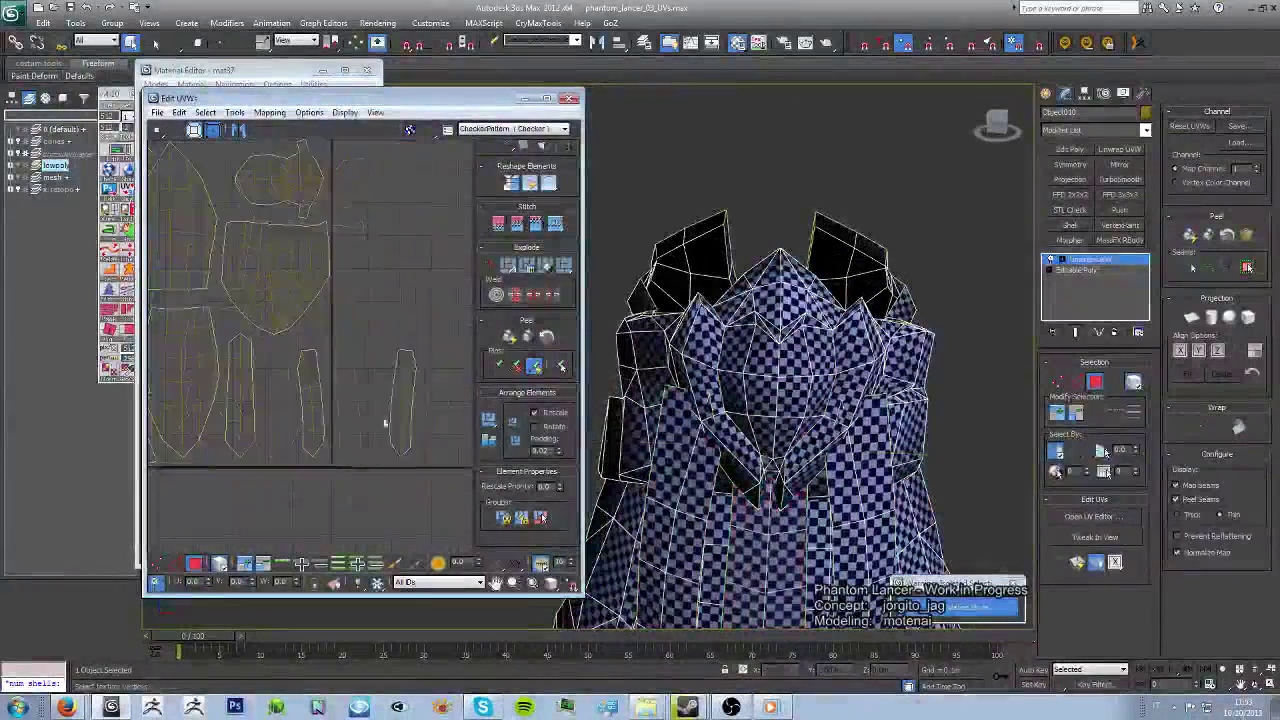
Step: Select the neighbouring strip and check another shell's placement
{"action": "left_click", "coordinate": [285, 400]}
{"action": "scroll", "coordinate": [319, 404], "scroll_direction": "up", "scroll_amount": 2}
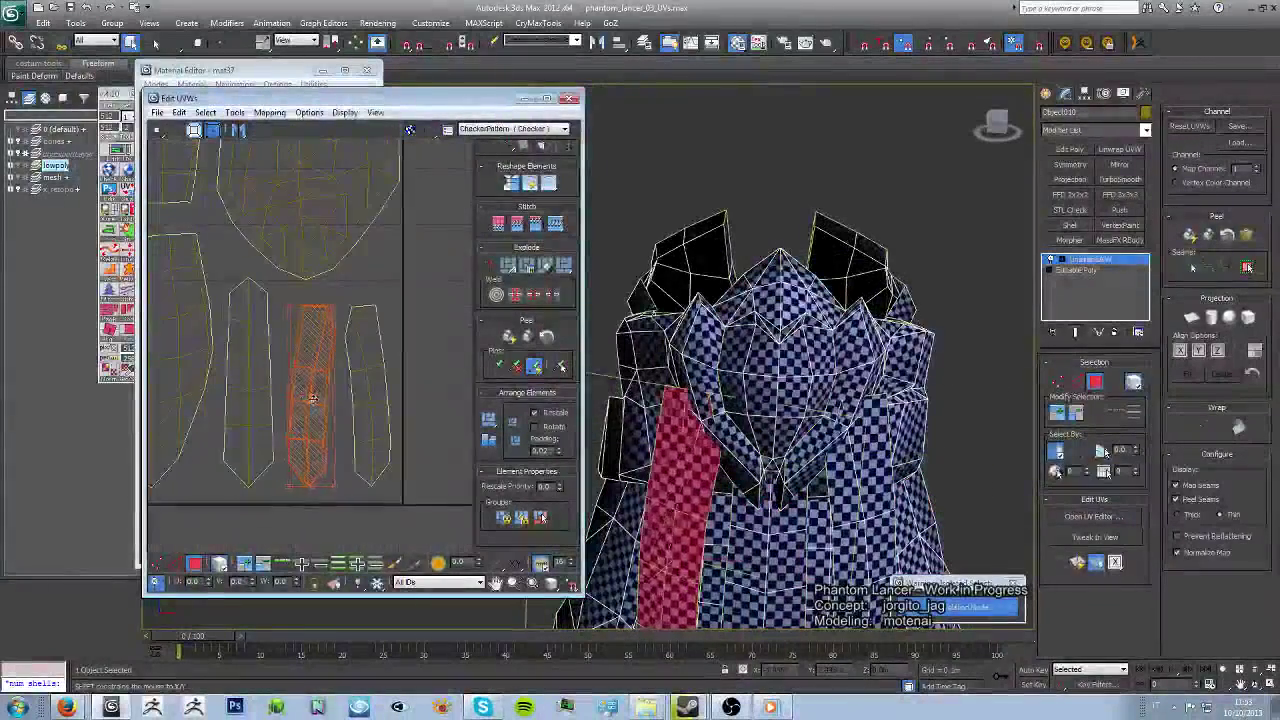
{"action": "left_click", "coordinate": [363, 243]}
{"action": "scroll", "coordinate": [366, 333], "scroll_direction": "down", "scroll_amount": 3}
{"action": "scroll", "coordinate": [365, 333], "scroll_direction": "up", "scroll_amount": 2}
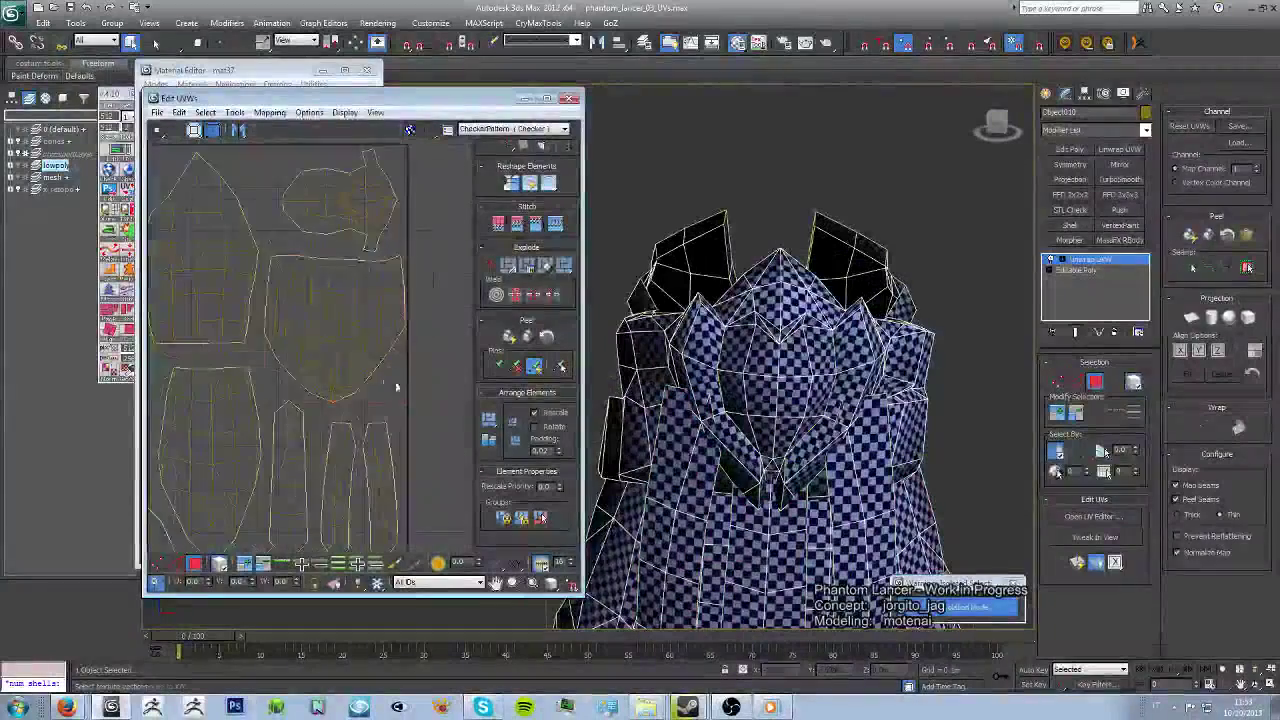
{"action": "left_click", "coordinate": [340, 345]}
{"action": "scroll", "coordinate": [428, 354], "scroll_direction": "down", "scroll_amount": 2}
{"action": "left_click", "coordinate": [446, 240]}
Step: Scale the upper-right head shells slightly larger
{"action": "left_click_drag", "start_coordinate": [446, 240], "coordinate": [297, 211]}
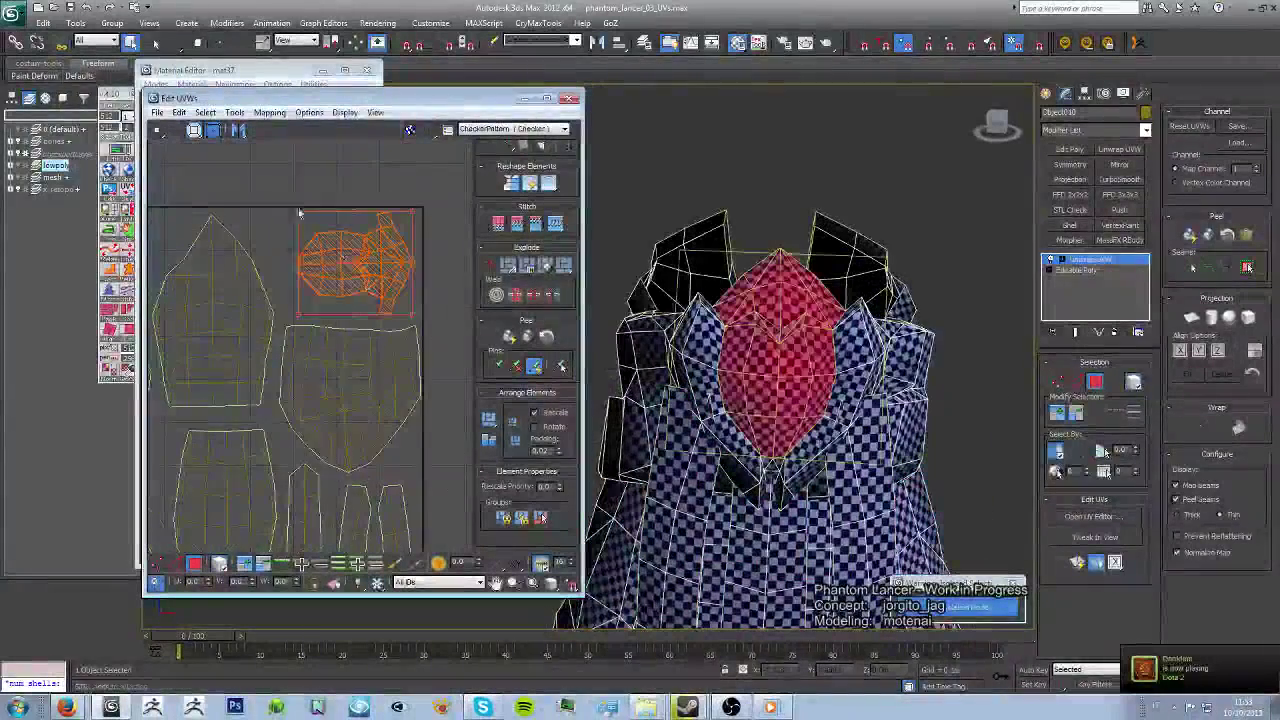
{"action": "left_click_drag", "start_coordinate": [291, 320], "coordinate": [287, 325]}
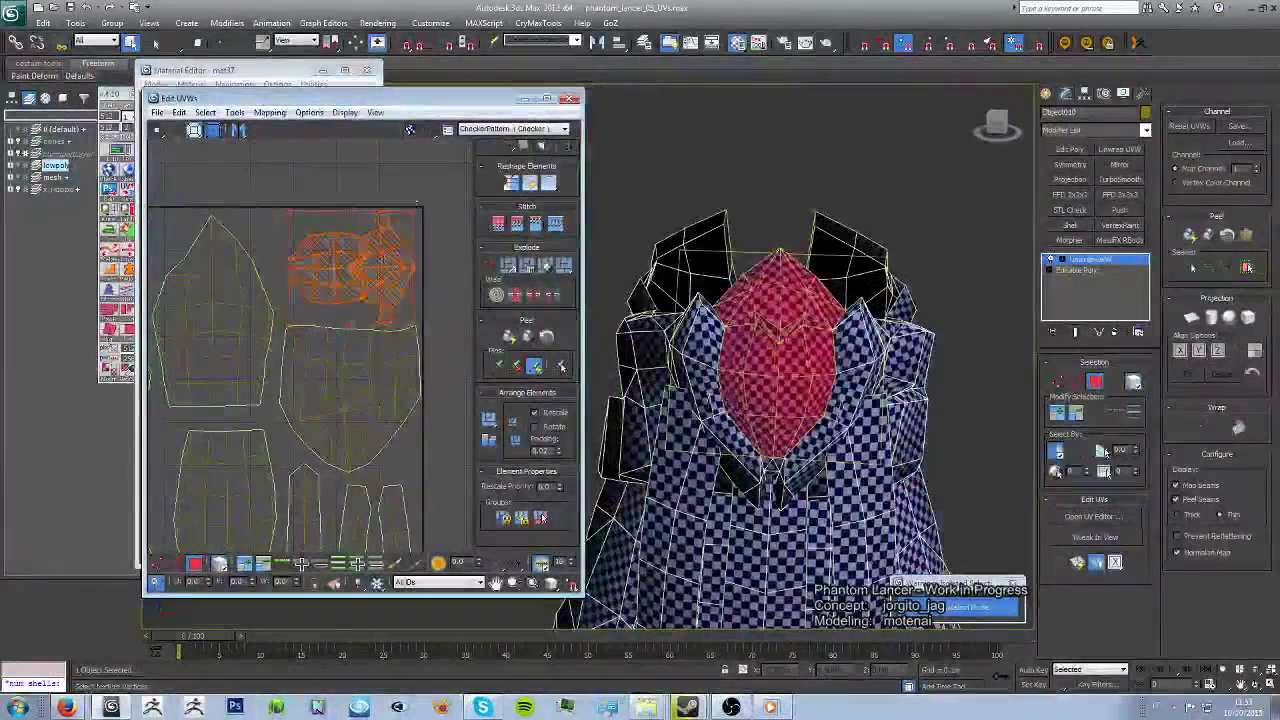
{"action": "left_click", "coordinate": [418, 230]}
{"action": "scroll", "coordinate": [380, 300], "scroll_direction": "down", "scroll_amount": 4}
{"action": "scroll", "coordinate": [356, 373], "scroll_direction": "up", "scroll_amount": 5}
{"action": "scroll", "coordinate": [356, 373], "scroll_direction": "up", "scroll_amount": 2}
{"action": "left_click", "coordinate": [300, 300]}
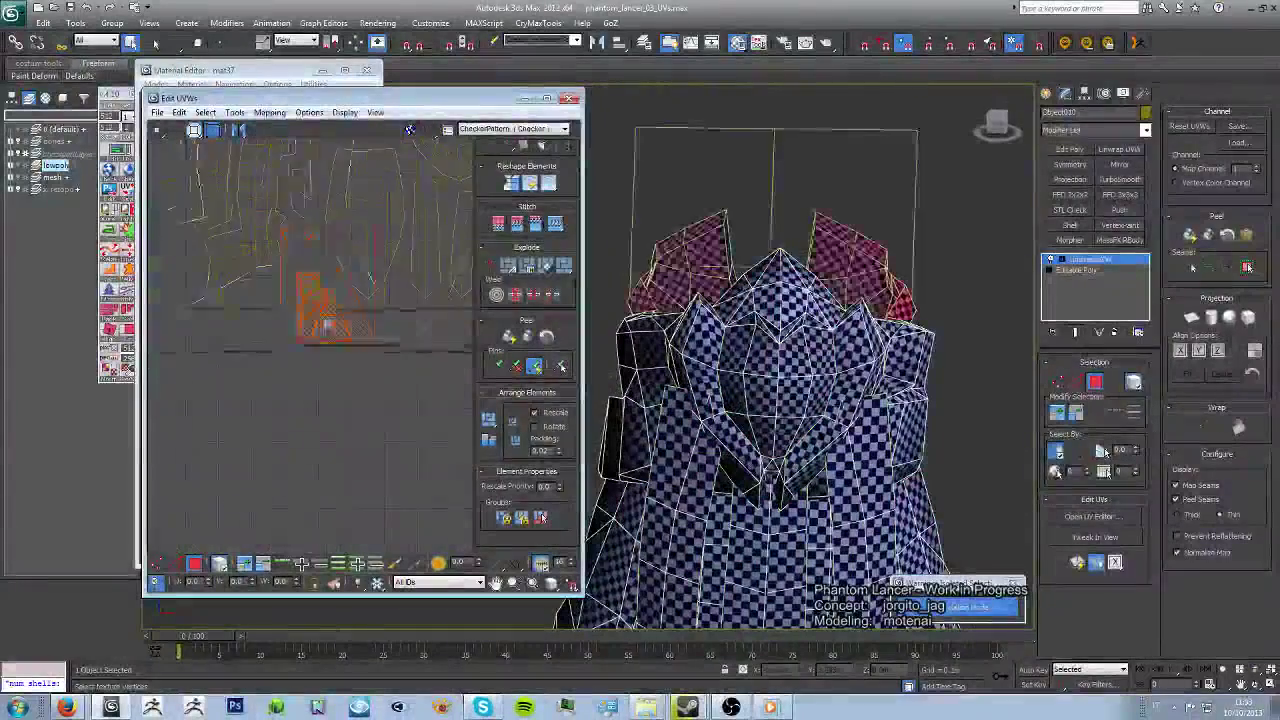
{"action": "scroll", "coordinate": [320, 328], "scroll_direction": "up", "scroll_amount": 2}
Step: Select the lower cloth shell and drag its upper UV vertices to reshape its outline
{"action": "left_click", "coordinate": [280, 346]}
{"action": "scroll", "coordinate": [390, 416], "scroll_direction": "up", "scroll_amount": 1}
{"action": "scroll", "coordinate": [390, 416], "scroll_direction": "up", "scroll_amount": 2}
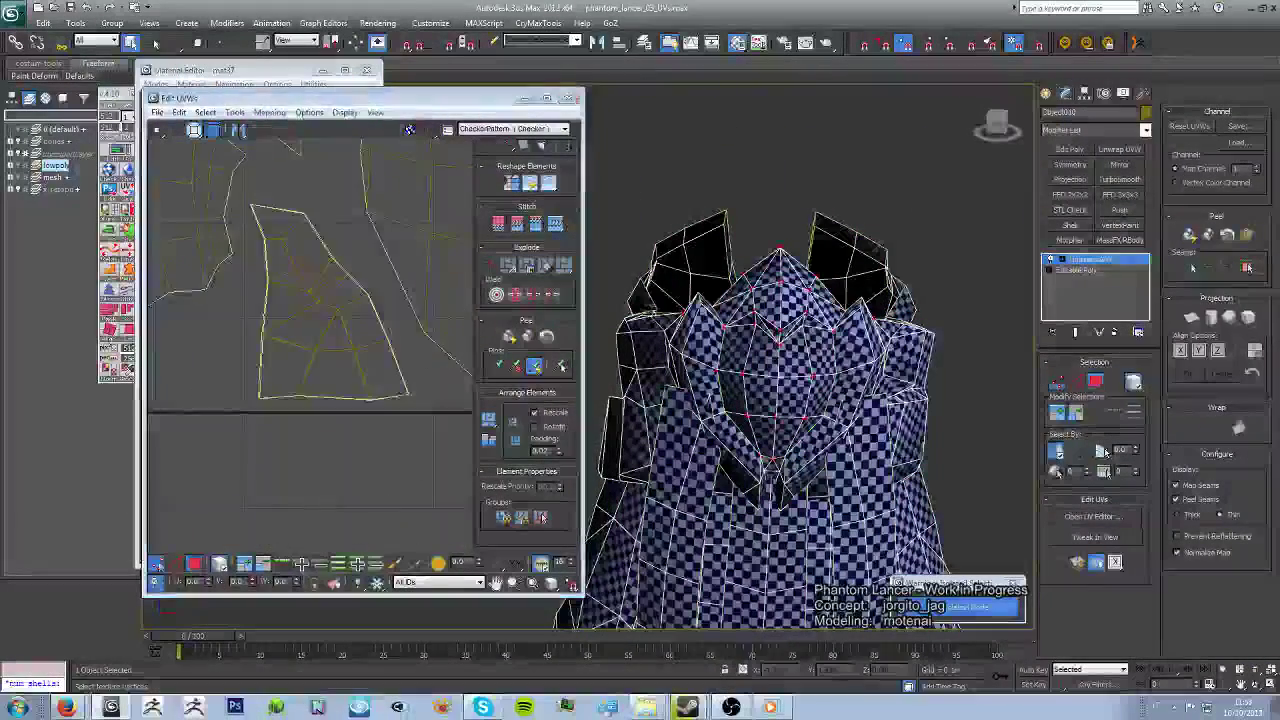
{"action": "scroll", "coordinate": [375, 420], "scroll_direction": "up", "scroll_amount": 2}
{"action": "left_click", "coordinate": [380, 410]}
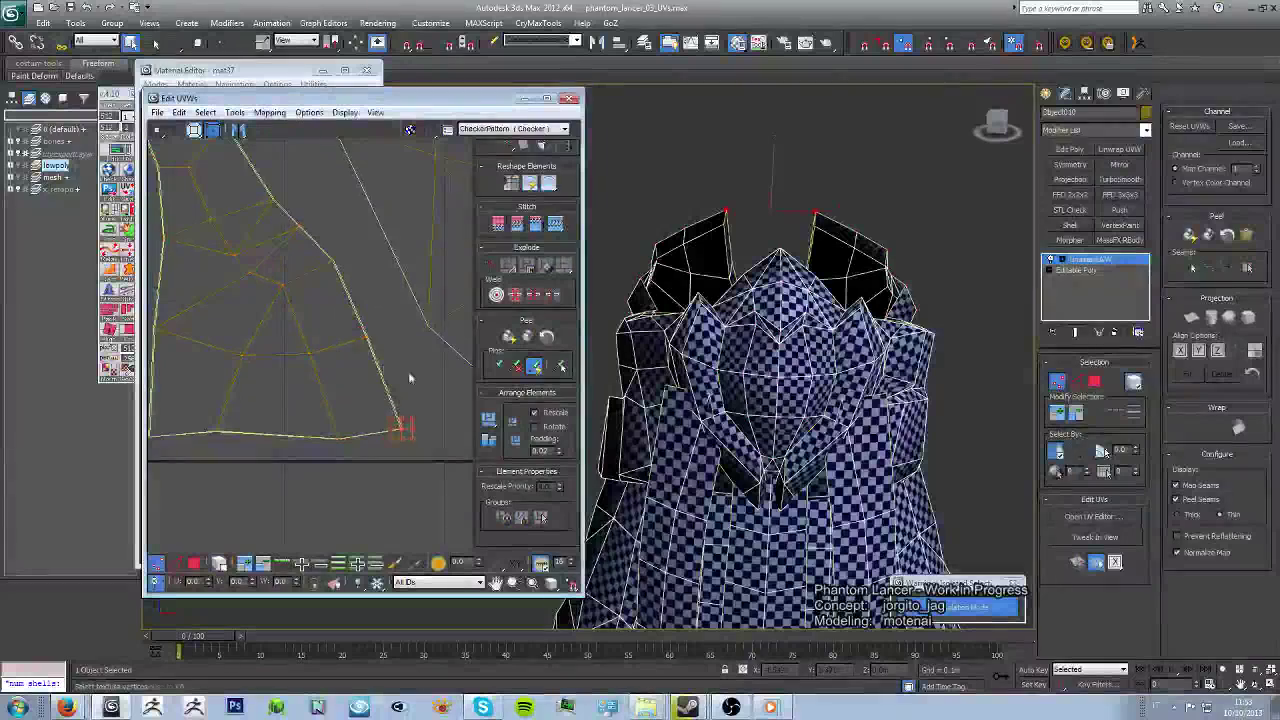
{"action": "mouse_move", "coordinate": [340, 275]}
{"action": "left_mouse_down"}
{"action": "mouse_move", "coordinate": [360, 322]}
{"action": "mouse_move", "coordinate": [275, 207]}
{"action": "left_mouse_up"}
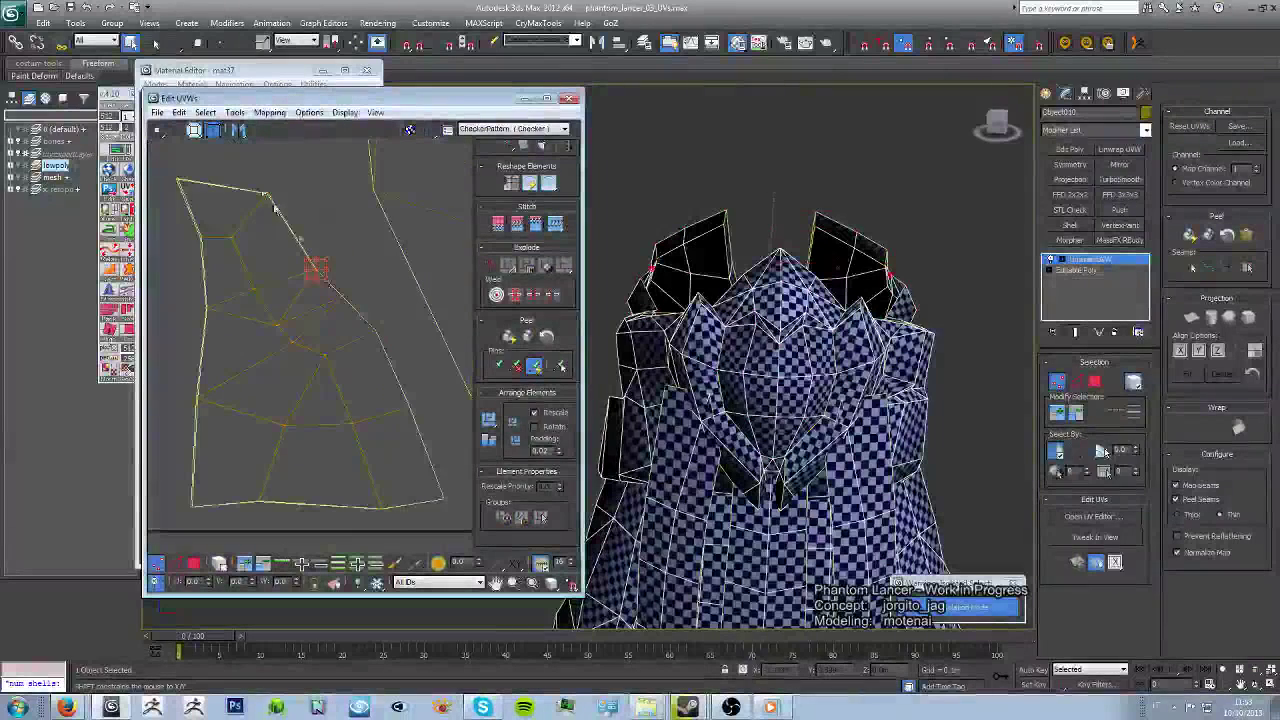
{"action": "left_click_drag", "start_coordinate": [179, 168], "coordinate": [212, 259]}
Step: Nudge the bottom-edge UV vertices of the cloth island, then zoom out to the full layout
{"action": "left_click_drag", "start_coordinate": [197, 390], "coordinate": [188, 428]}
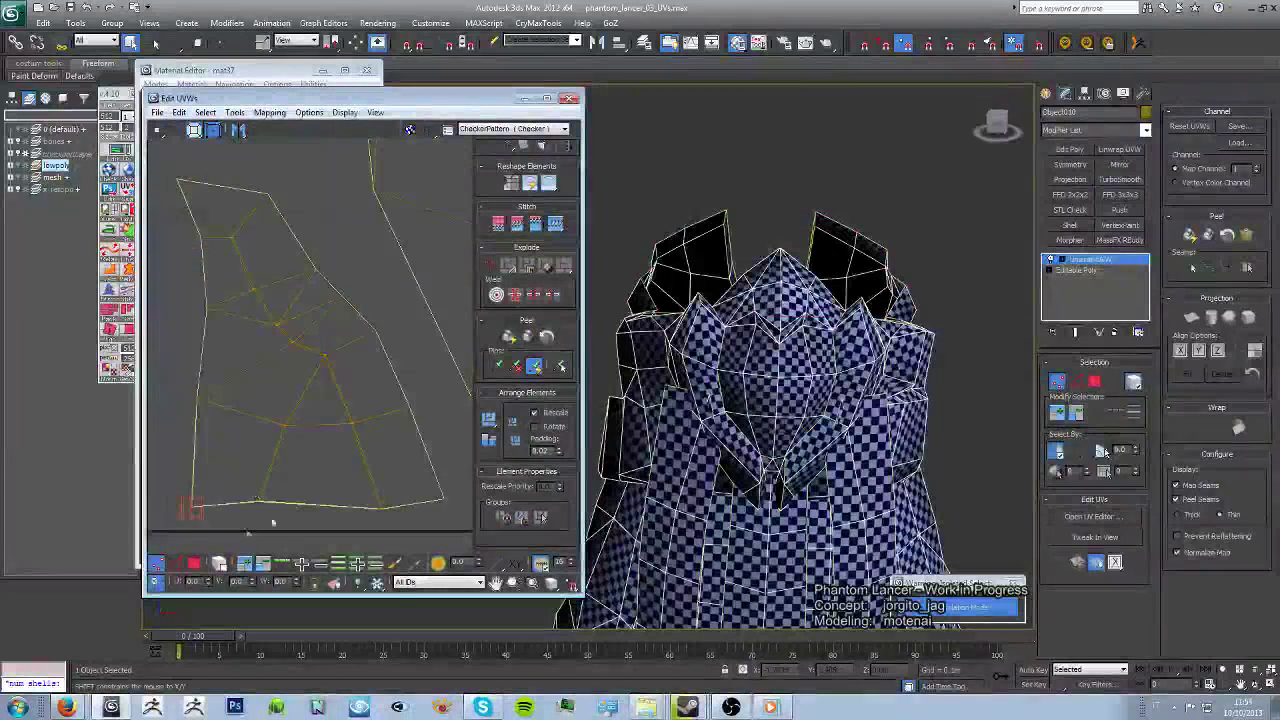
{"action": "left_click", "coordinate": [257, 500]}
{"action": "left_click", "coordinate": [381, 508]}
{"action": "left_click_drag", "start_coordinate": [275, 330], "coordinate": [264, 327]}
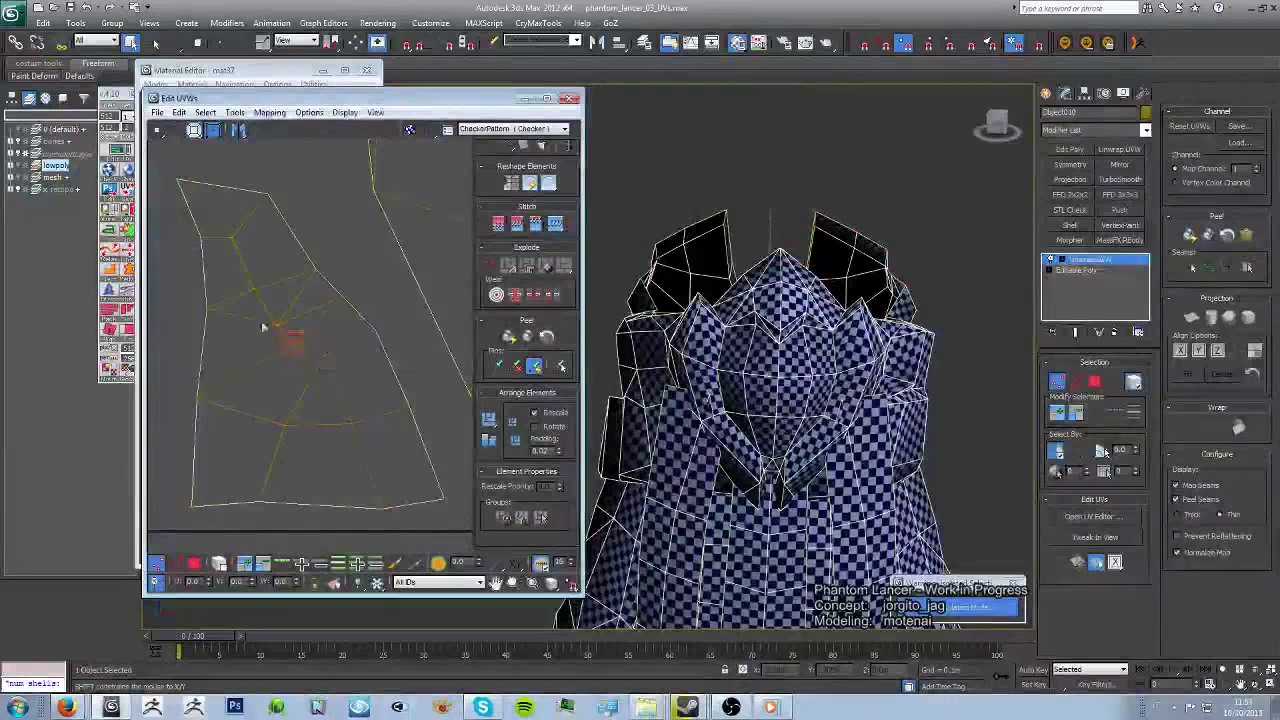
{"action": "left_click", "coordinate": [265, 345]}
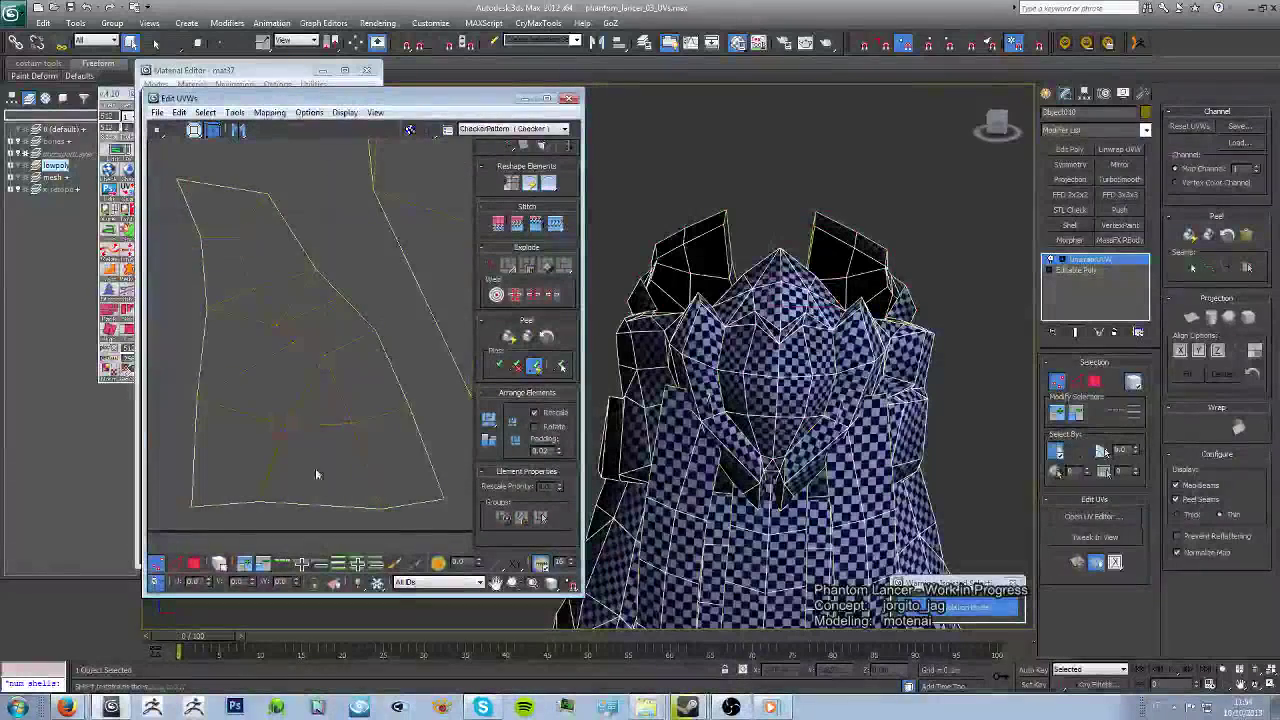
{"action": "scroll", "coordinate": [315, 468], "scroll_direction": "down", "scroll_amount": 5}
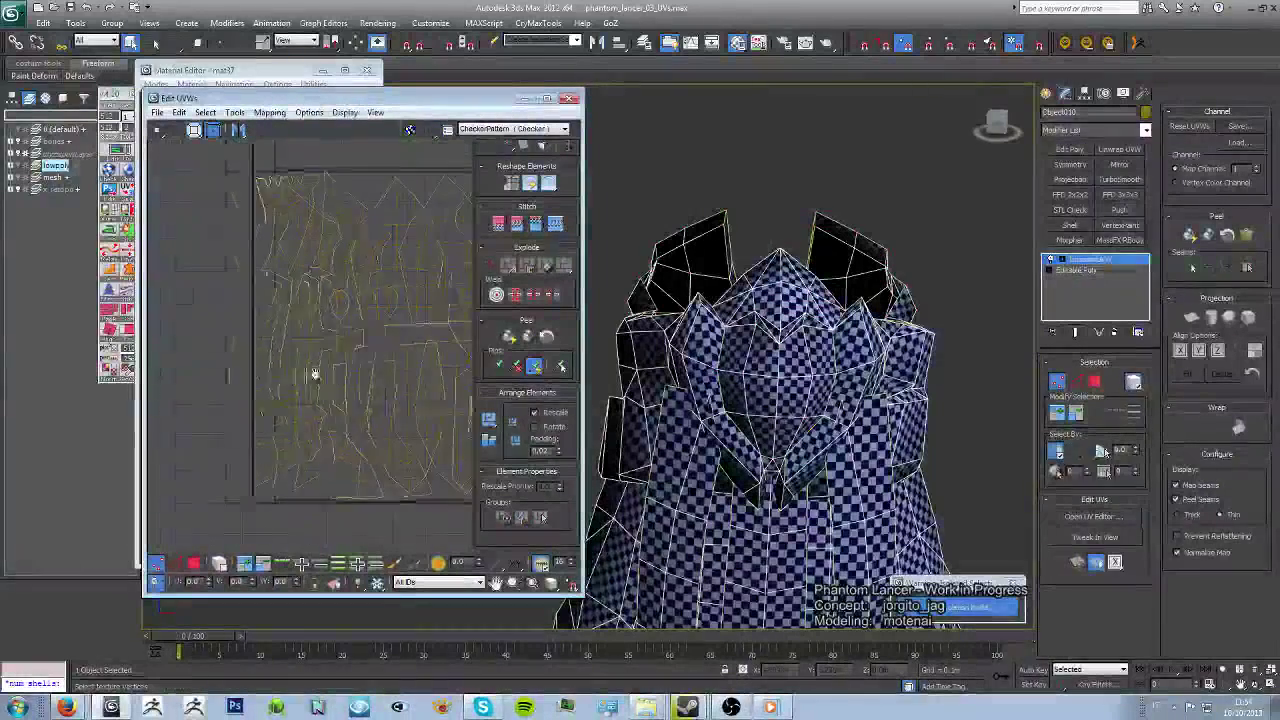
Step: Pack Normalize the armor's UV islands and orbit to check the checker mapping
{"action": "middle_click_drag", "start_coordinate": [335, 400], "coordinate": [290, 378]}
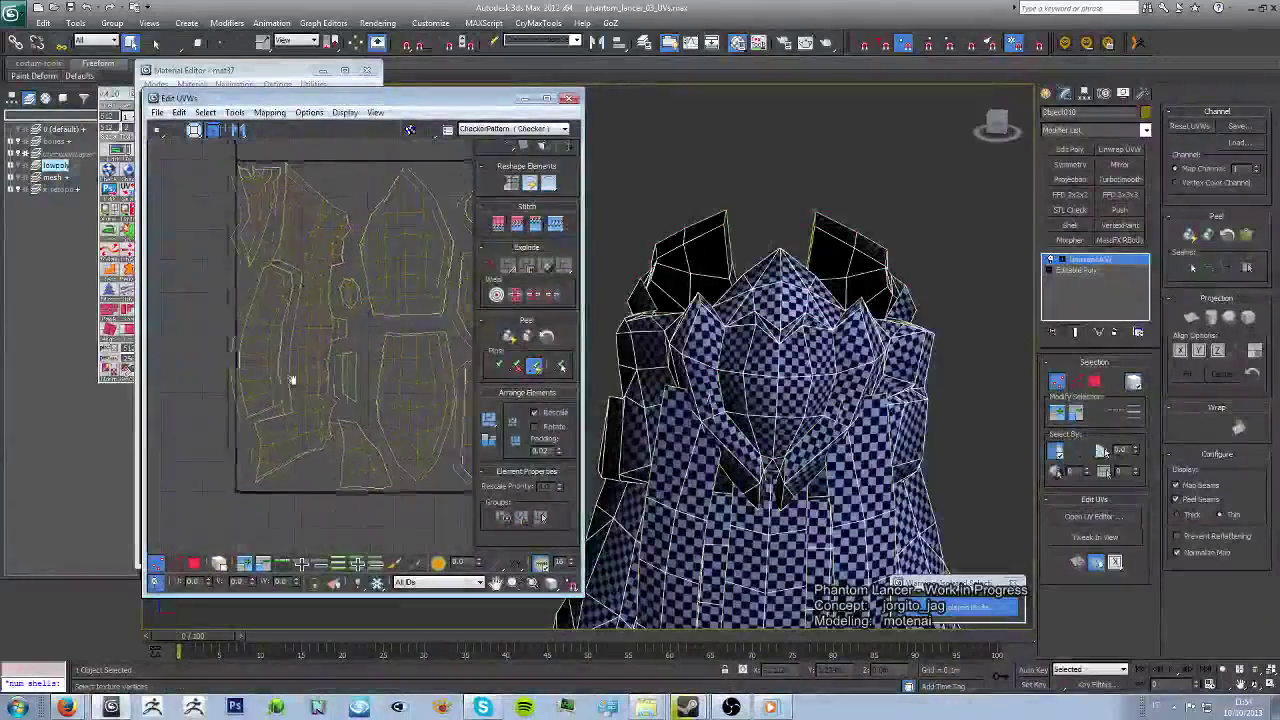
{"action": "left_click", "coordinate": [257, 360]}
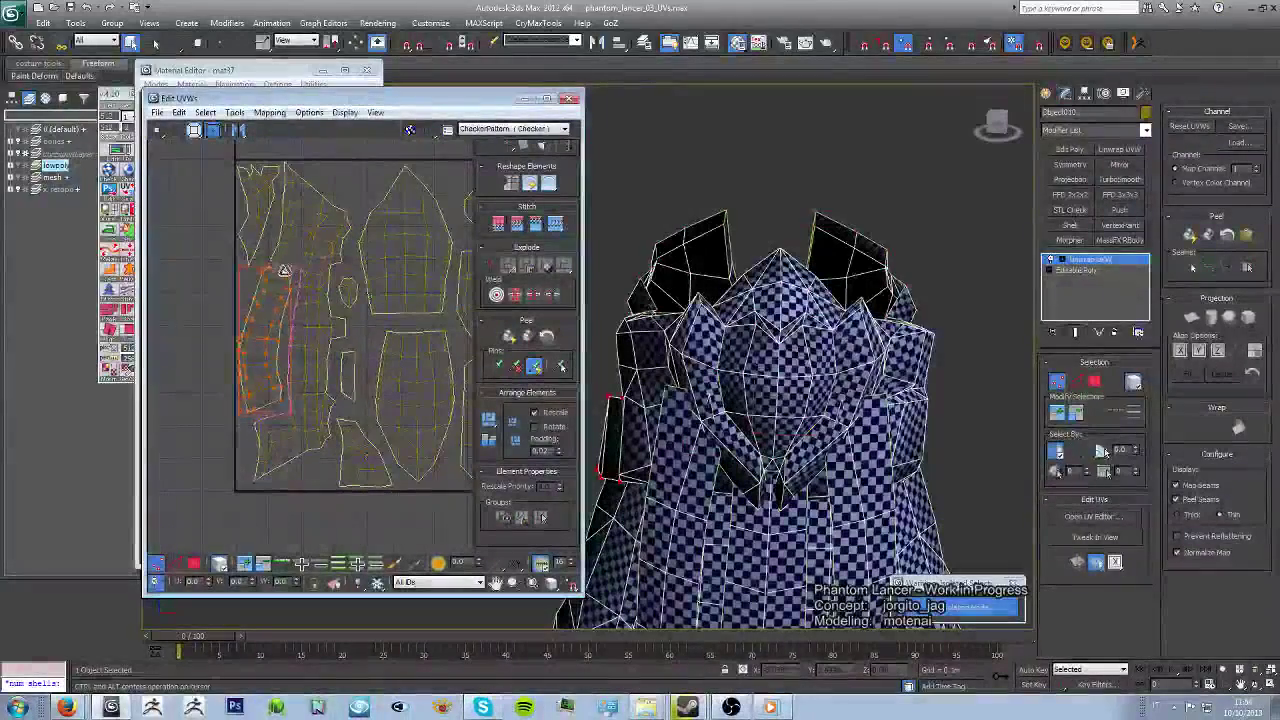
{"action": "left_click", "coordinate": [488, 418]}
{"action": "middle_click_drag", "start_coordinate": [691, 434], "coordinate": [767, 392], "text": "alt"}
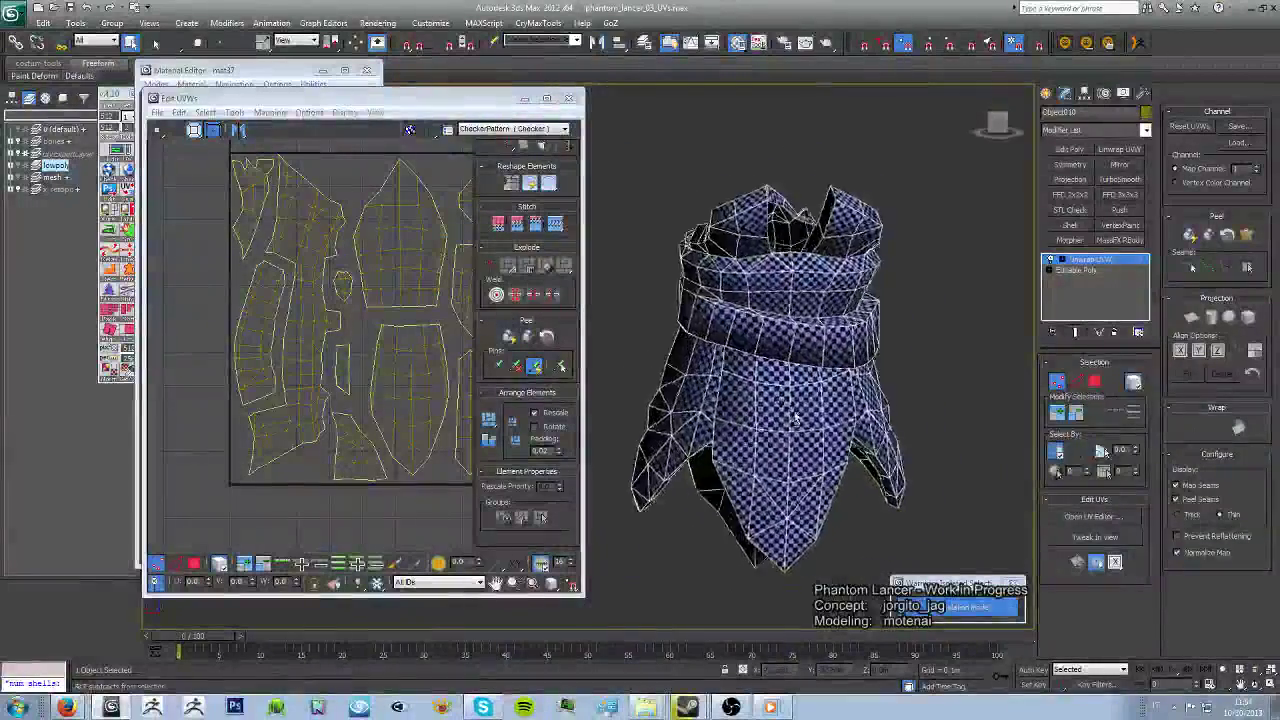
Step: Collapse the Unwrap UVW modifier into the skirt's editable poly and exit Isolation Mode
{"action": "right_click", "coordinate": [1095, 262]}
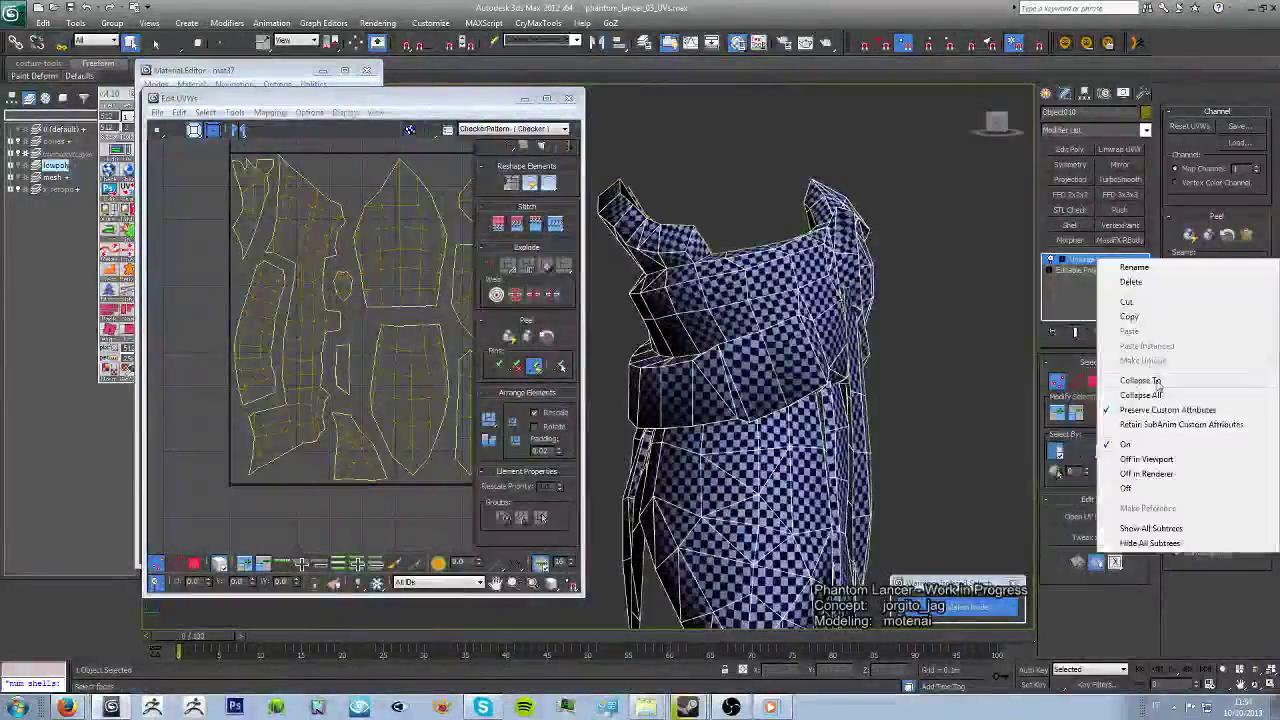
{"action": "left_click", "coordinate": [1125, 384]}
{"action": "mouse_move", "coordinate": [767, 392]}
{"action": "middle_mouse_down", "text": "alt"}
{"action": "mouse_move", "coordinate": [837, 366]}
{"action": "mouse_move", "coordinate": [709, 323]}
{"action": "mouse_move", "coordinate": [722, 307]}
{"action": "mouse_move", "coordinate": [699, 280]}
{"action": "mouse_move", "coordinate": [677, 294]}
{"action": "mouse_move", "coordinate": [845, 315]}
{"action": "mouse_move", "coordinate": [861, 346]}
{"action": "mouse_move", "coordinate": [709, 300]}
{"action": "mouse_move", "coordinate": [578, 307]}
{"action": "mouse_move", "coordinate": [757, 329]}
{"action": "mouse_move", "coordinate": [674, 409]}
{"action": "mouse_move", "coordinate": [660, 400]}
{"action": "mouse_move", "coordinate": [687, 397]}
{"action": "mouse_move", "coordinate": [720, 490]}
{"action": "mouse_move", "coordinate": [684, 422]}
{"action": "middle_mouse_up", "text": "alt"}
{"action": "scroll", "coordinate": [845, 315], "scroll_direction": "up", "scroll_amount": 3}
{"action": "key", "text": "m"}
{"action": "key", "text": "m"}
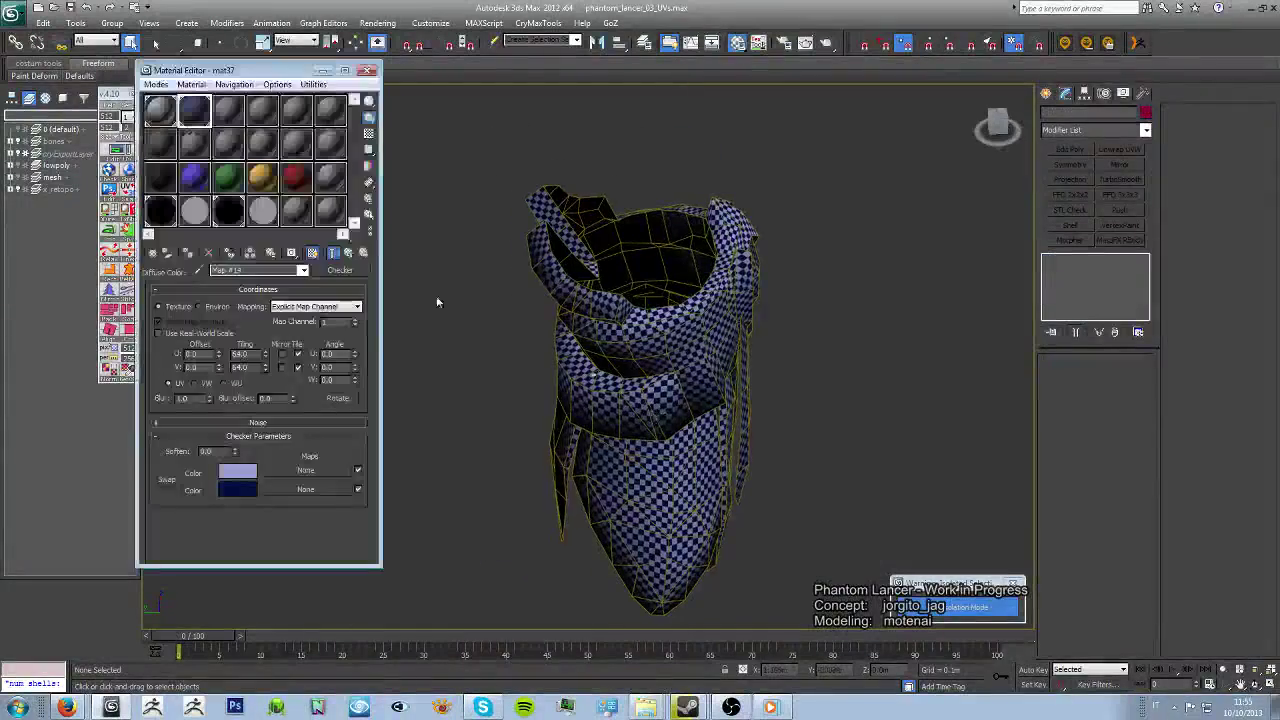
{"action": "key", "text": "alt+q"}
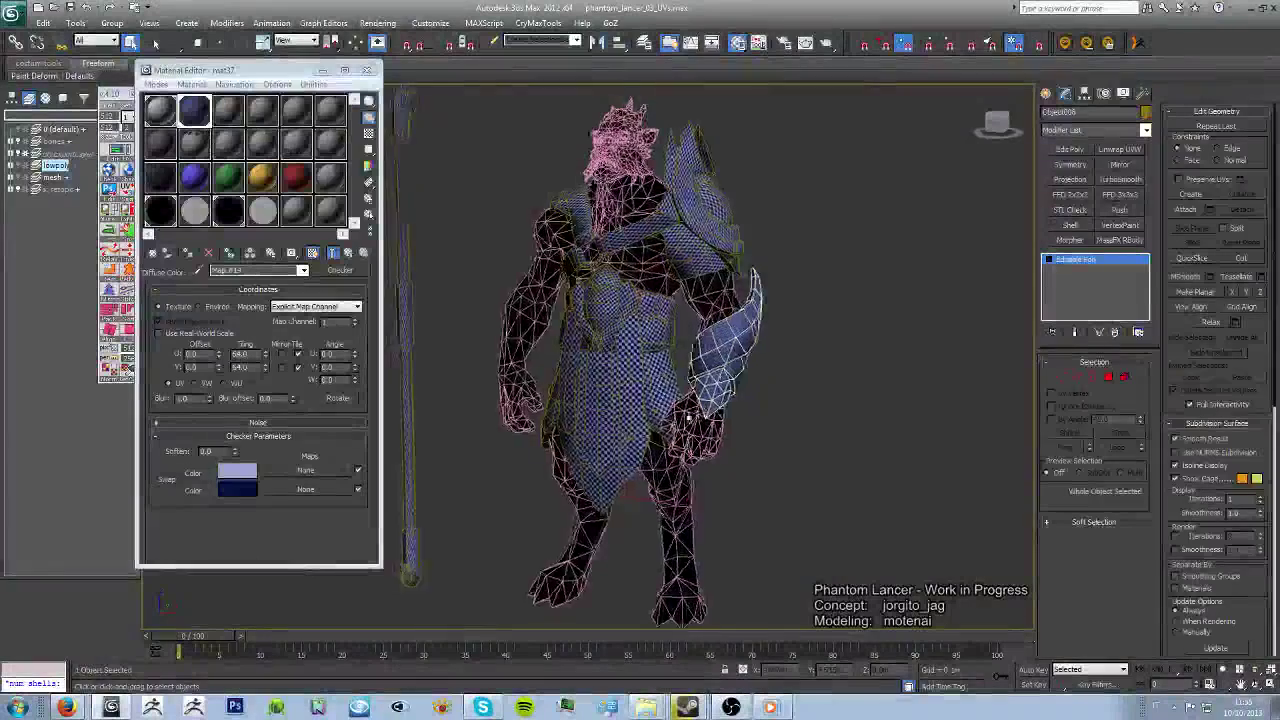
Step: Close the material editor and hide the high-poly character body via the layers
{"action": "left_click", "coordinate": [765, 427]}
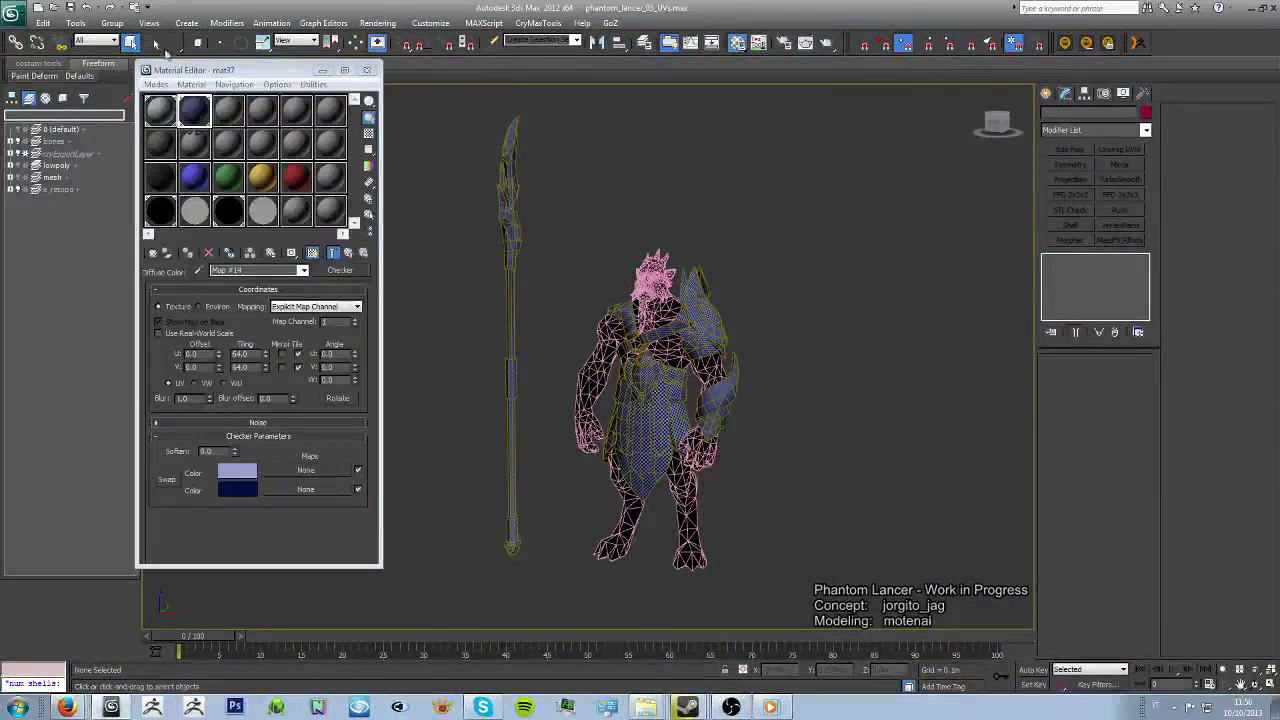
{"action": "left_click", "coordinate": [368, 72]}
{"action": "middle_click_drag", "start_coordinate": [763, 403], "coordinate": [743, 514], "text": "alt"}
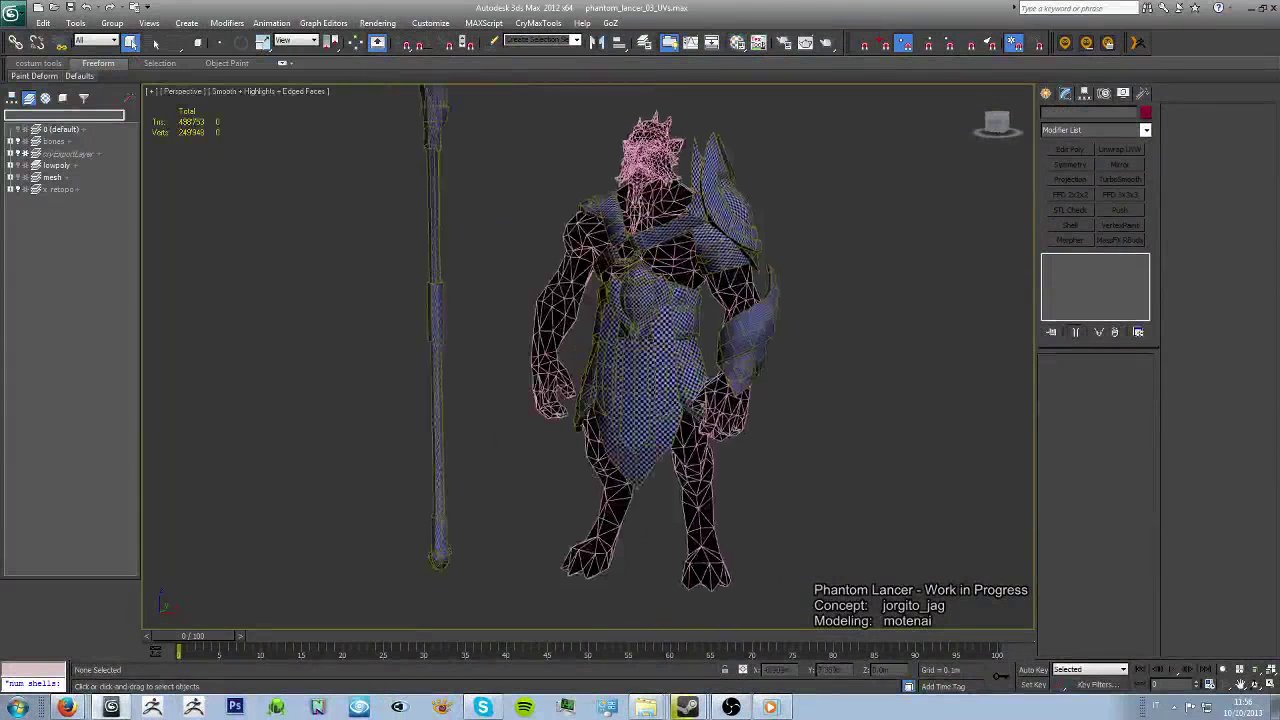
{"action": "left_click", "coordinate": [58, 189]}
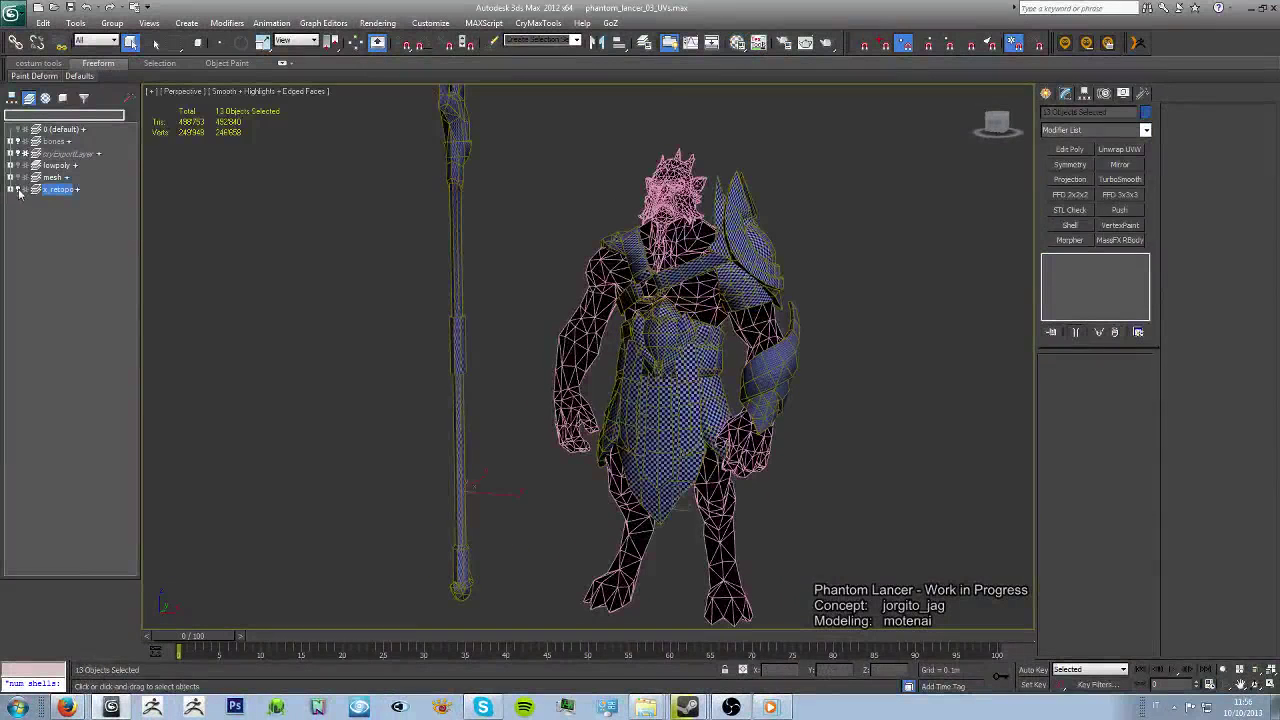
{"action": "left_click", "coordinate": [52, 178]}
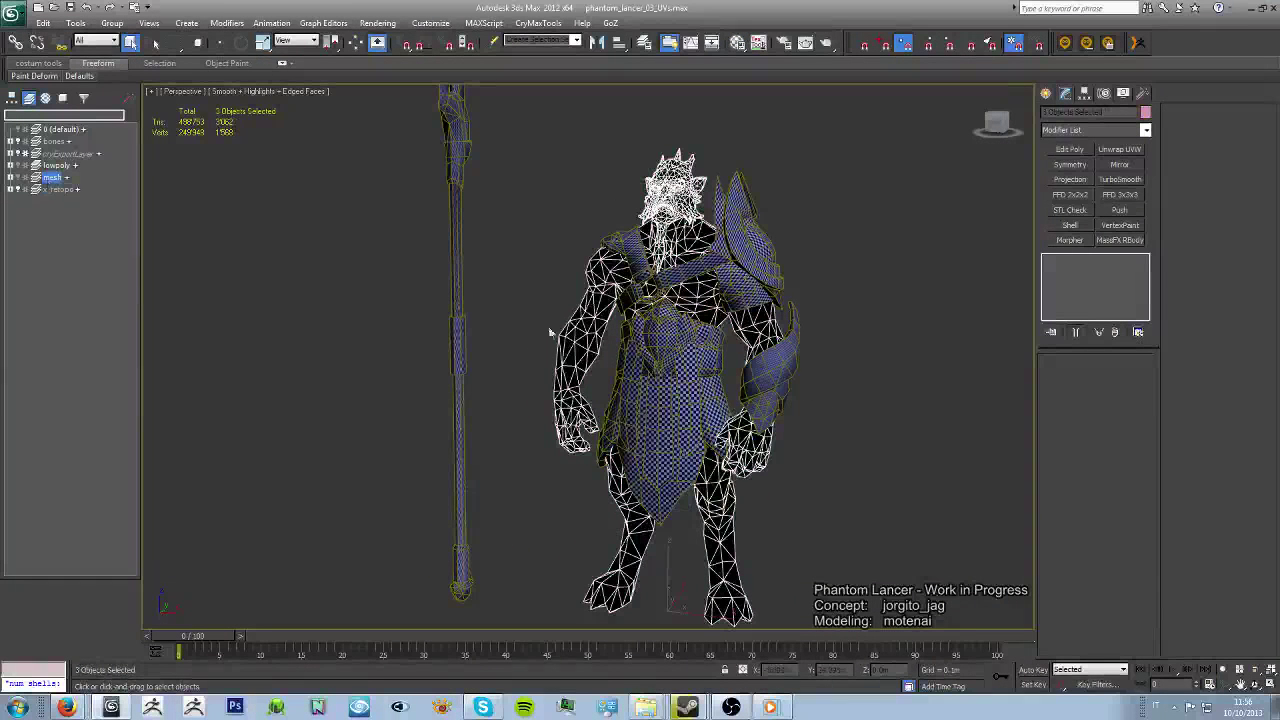
{"action": "left_click", "coordinate": [17, 177]}
Step: Rename the low-poly parts arms_low, belt_low, shoulder_low and weapon_low
{"action": "left_click", "coordinate": [55, 165]}
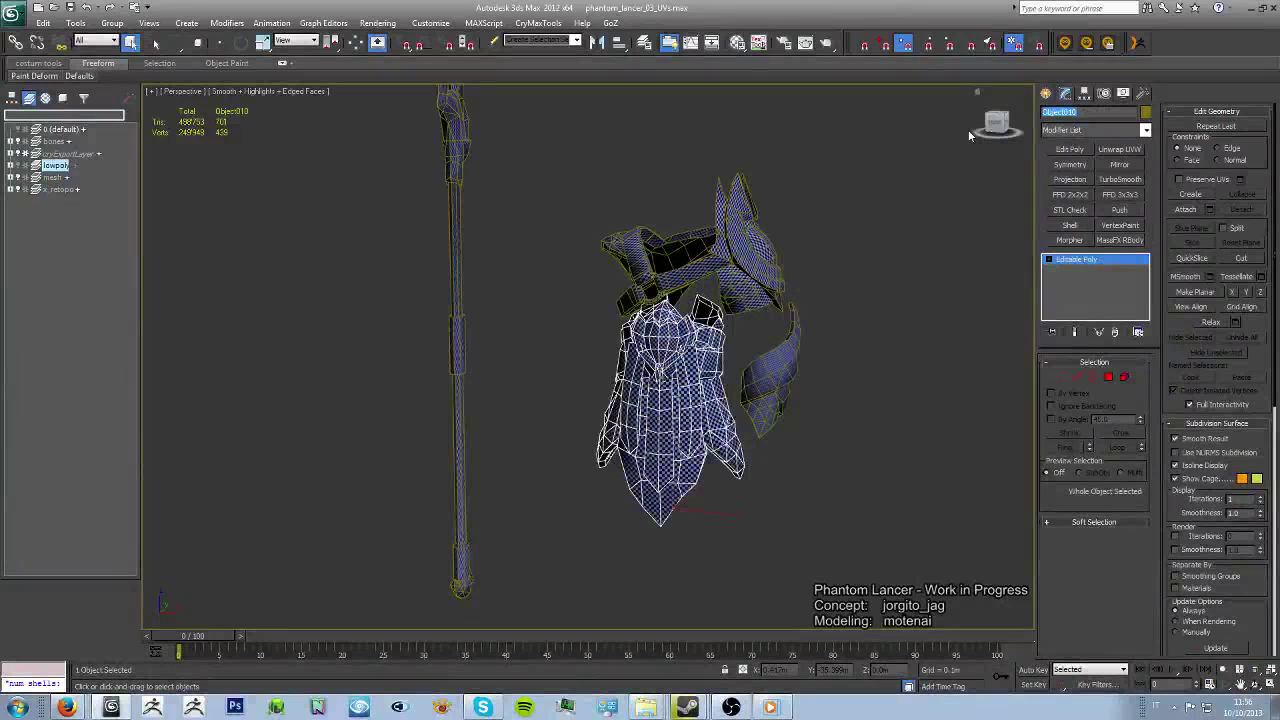
{"action": "type", "text": "belt_low"}
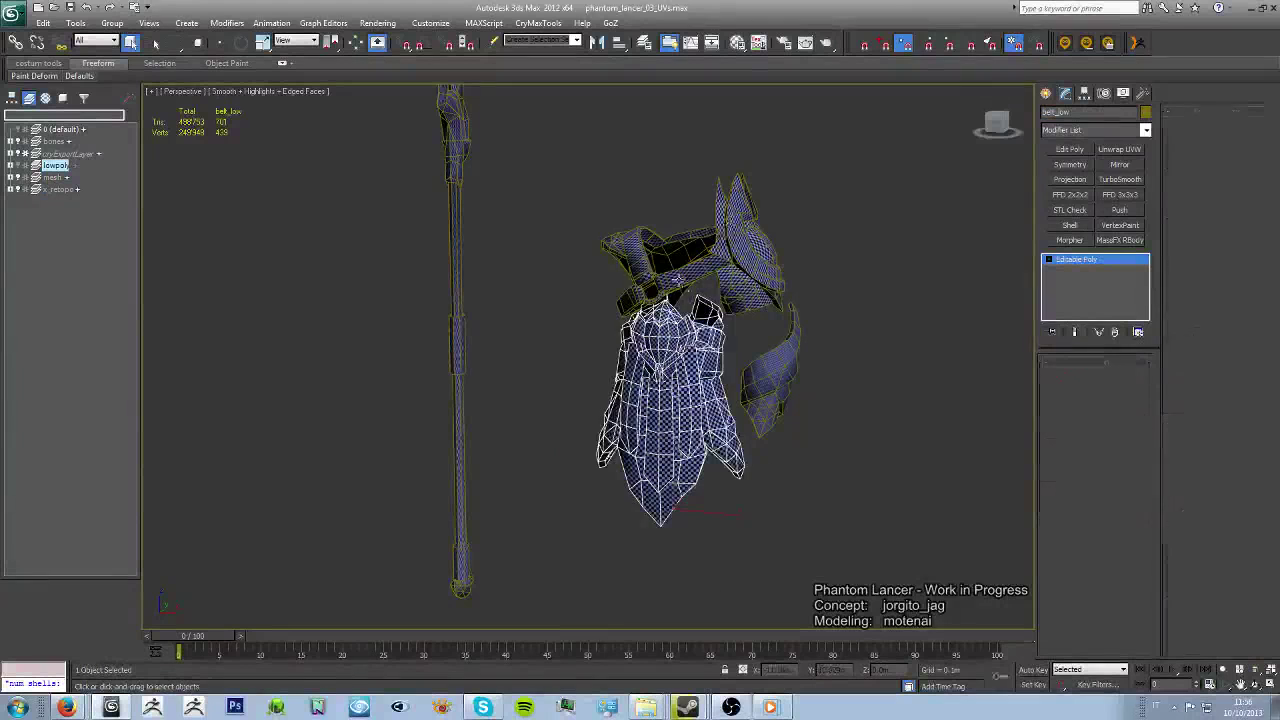
{"action": "left_click", "coordinate": [690, 240]}
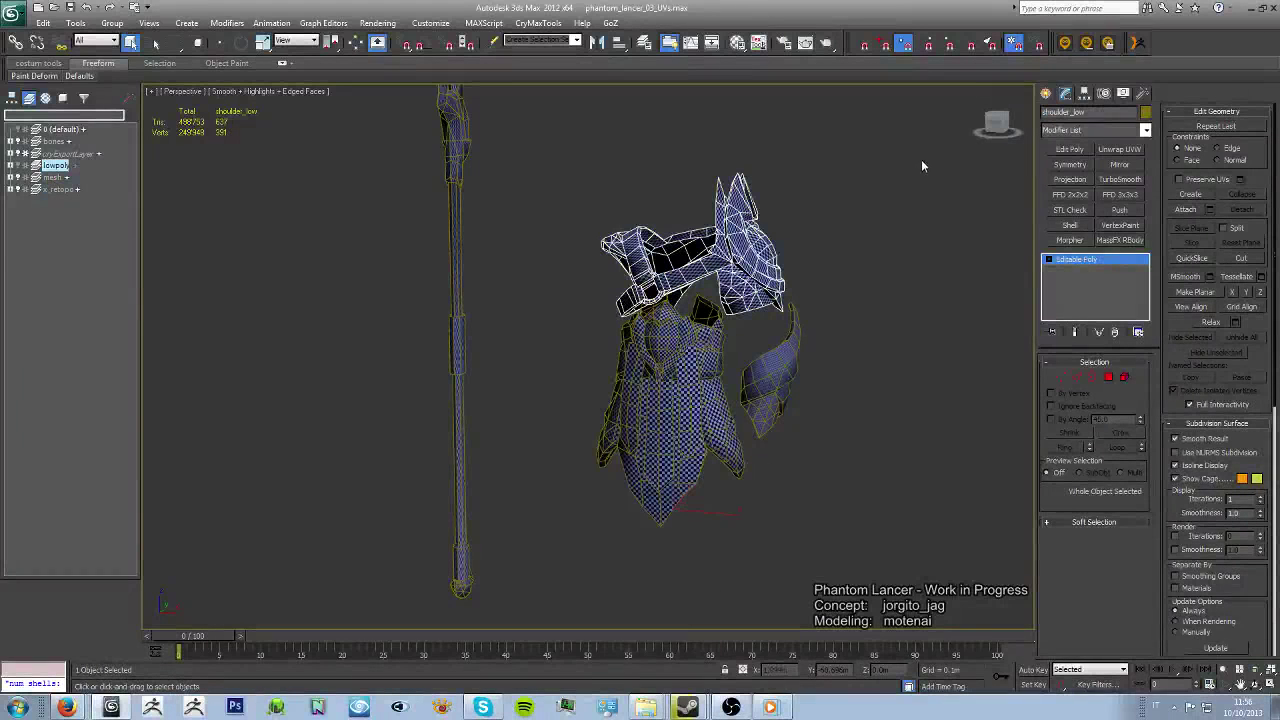
{"action": "left_click", "coordinate": [772, 375]}
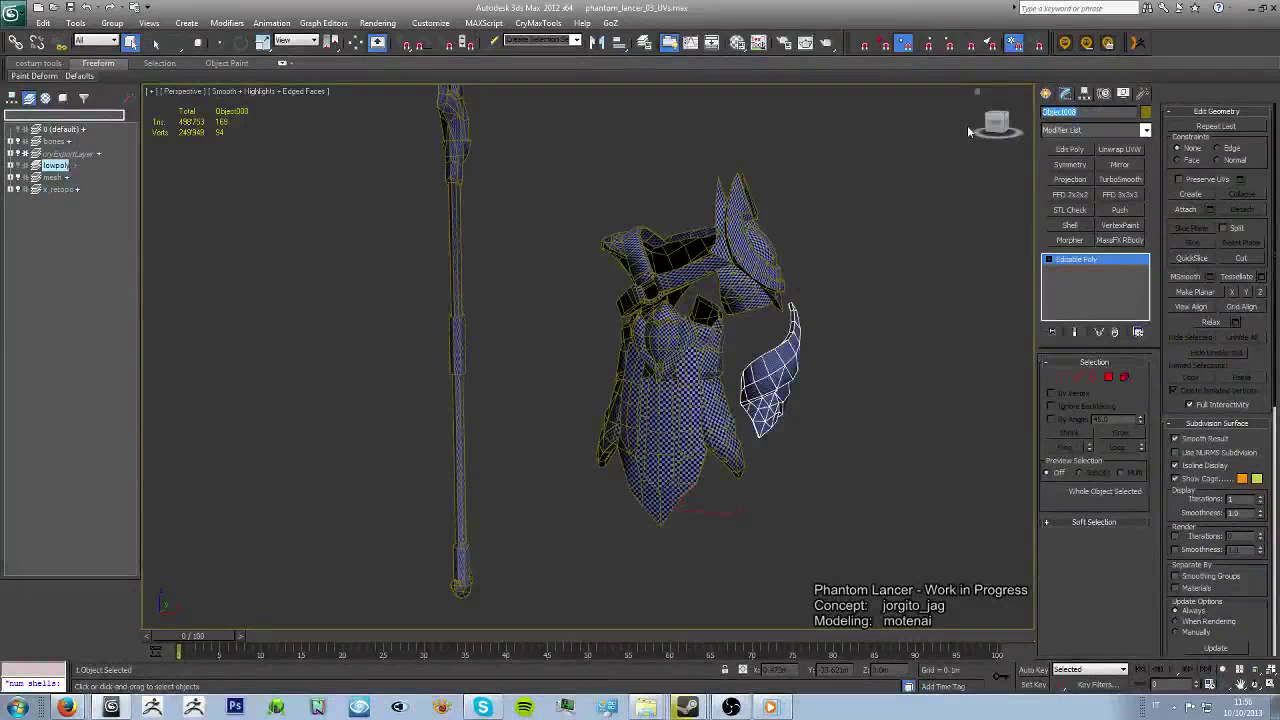
{"action": "type", "text": "arms_low"}
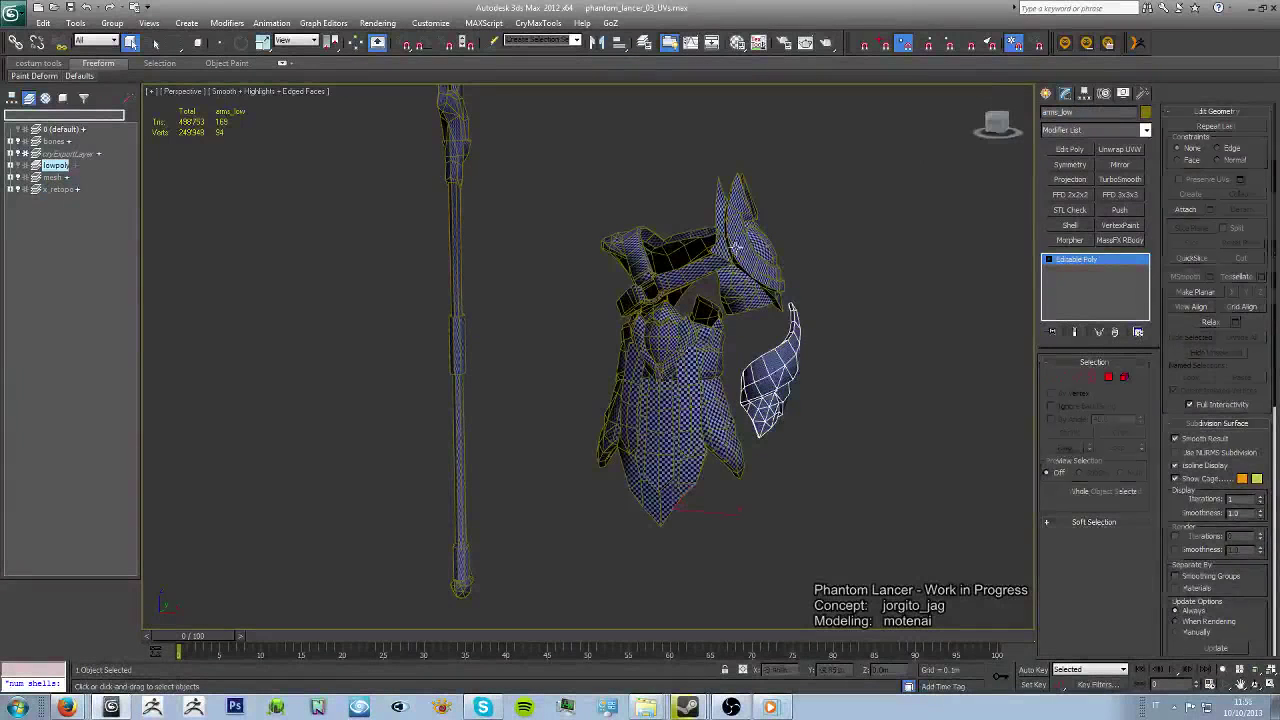
{"action": "left_click", "coordinate": [665, 400]}
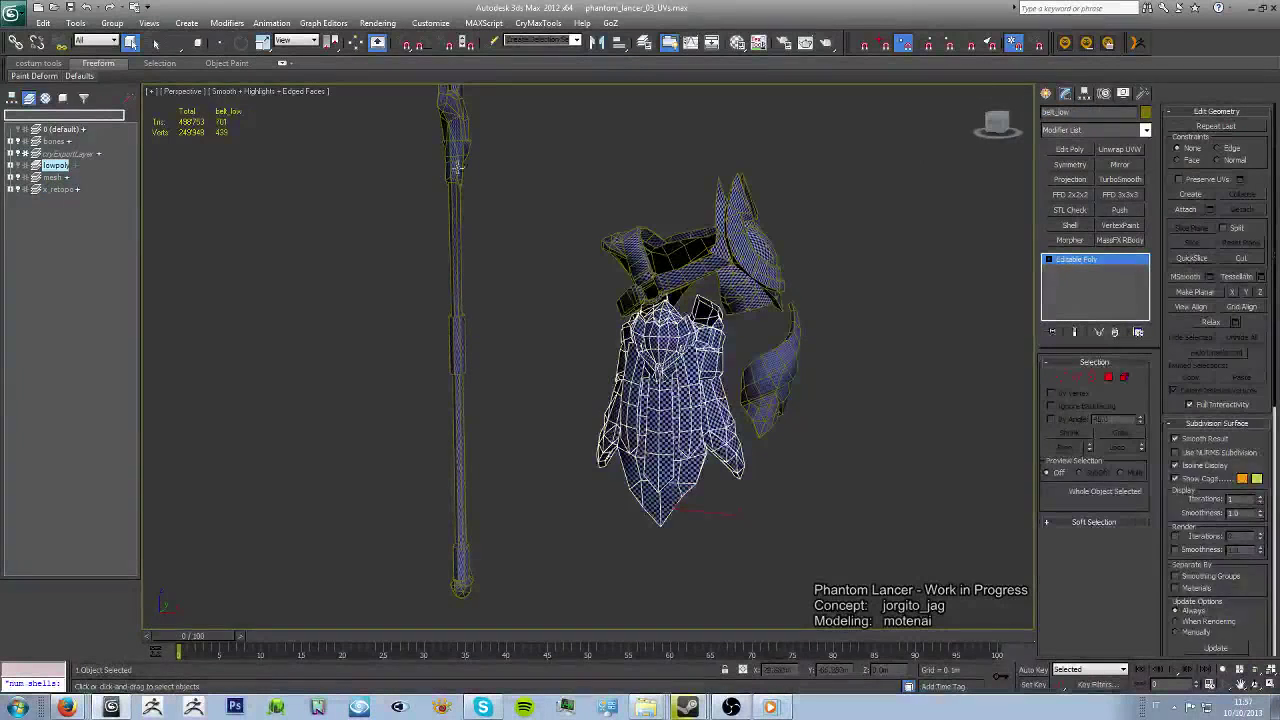
{"action": "left_click", "coordinate": [458, 350]}
{"action": "left_click", "coordinate": [1083, 114]}
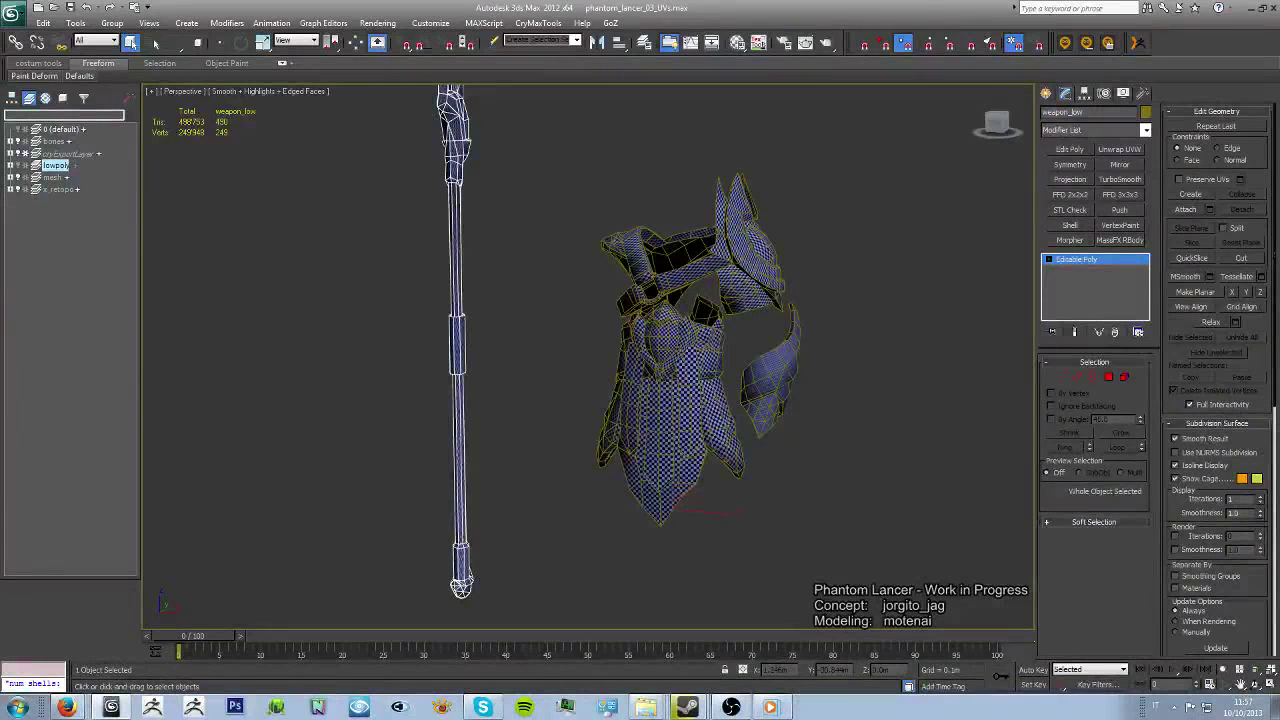
Step: Expand the lowpoly layer to check the names and unhide the body mesh
{"action": "left_click", "coordinate": [13, 210]}
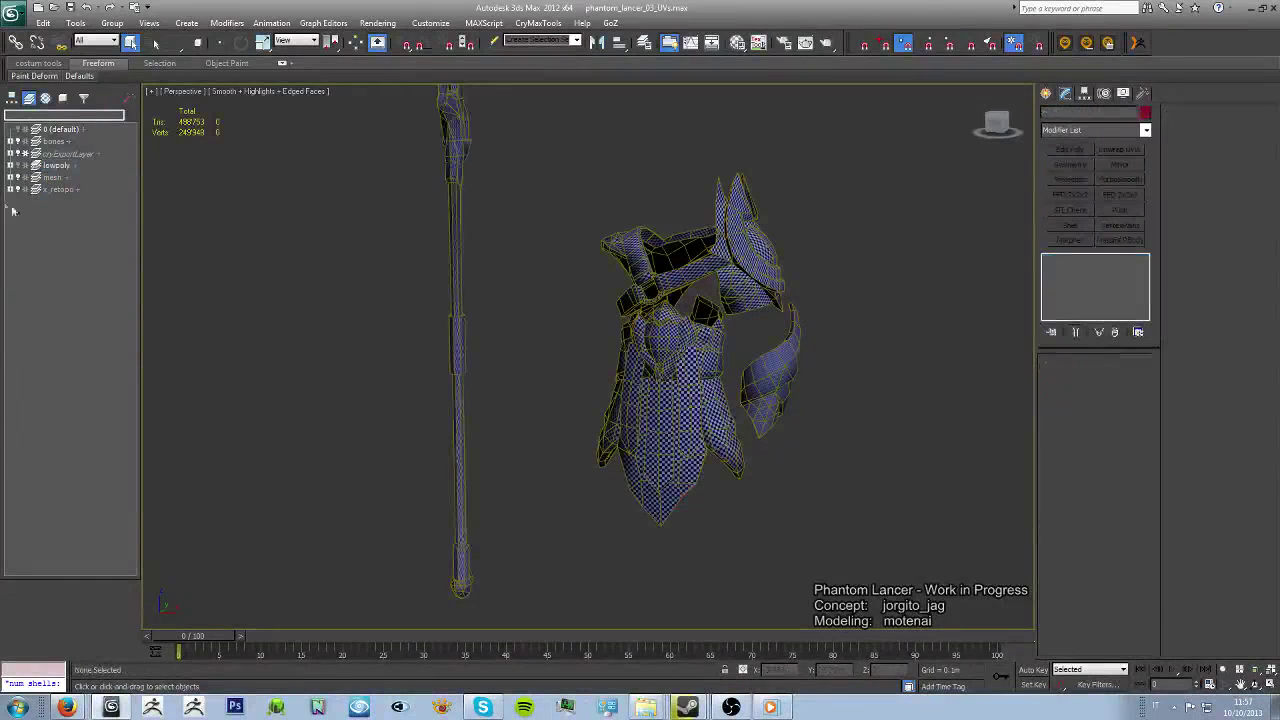
{"action": "left_click", "coordinate": [11, 165]}
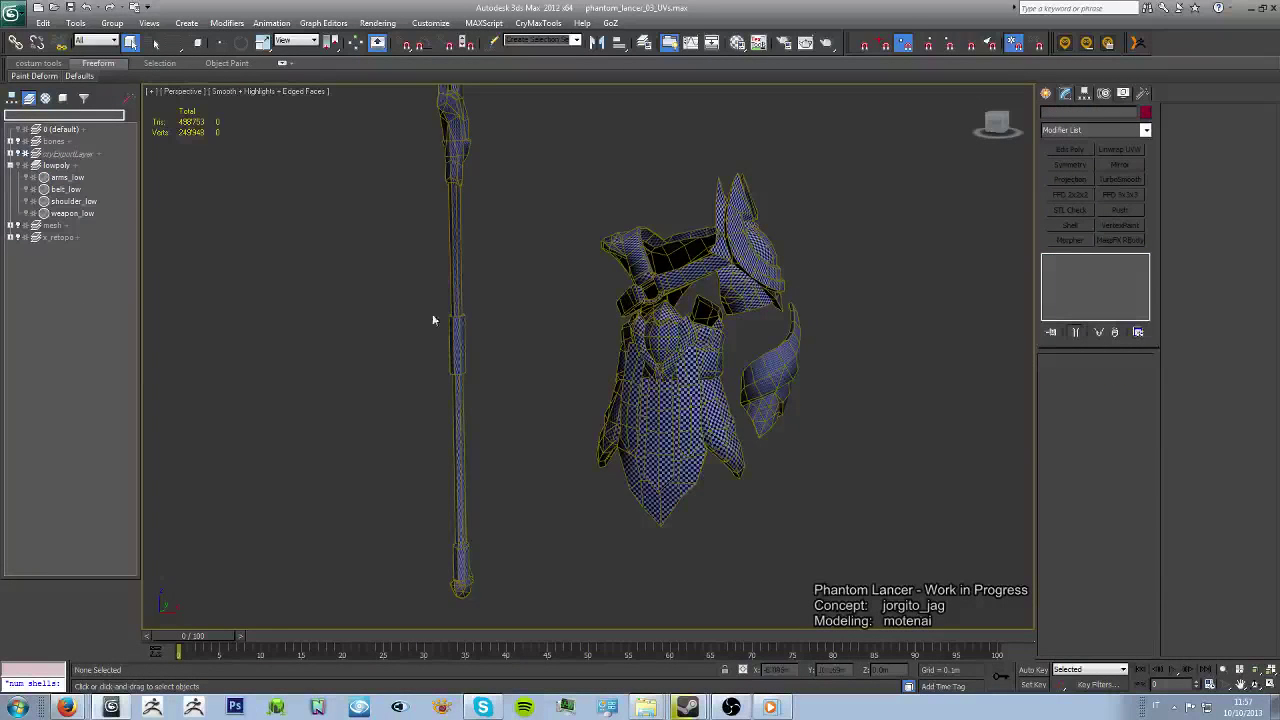
{"action": "mouse_move", "coordinate": [432, 320]}
{"action": "middle_mouse_down", "text": "alt"}
{"action": "mouse_move", "coordinate": [582, 323]}
{"action": "mouse_move", "coordinate": [554, 349]}
{"action": "mouse_move", "coordinate": [562, 380]}
{"action": "middle_mouse_up", "text": "alt"}
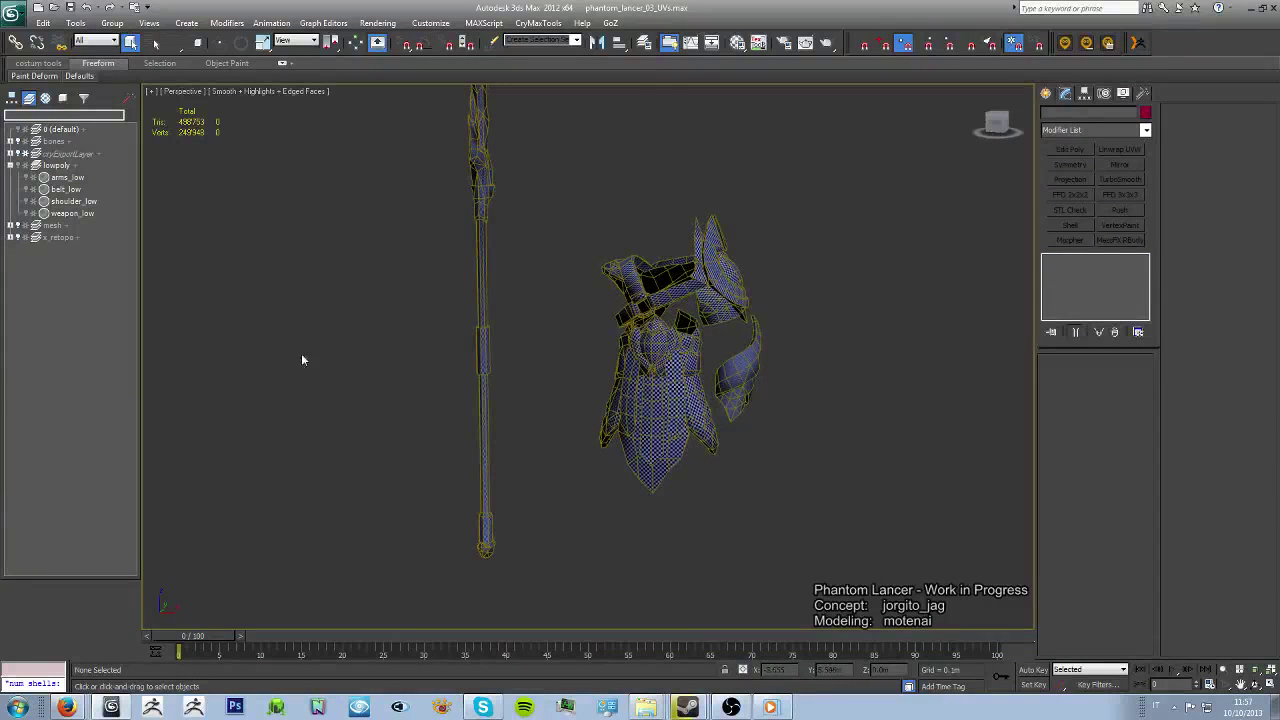
{"action": "left_click", "coordinate": [13, 227]}
{"action": "middle_click_drag", "start_coordinate": [420, 360], "coordinate": [560, 370], "text": "alt"}
Step: Import PL_x_bake.obj from DOTA 2 Editing/phantom_lancer/_workfiles/ztl to reach the OBJ Import Options
{"action": "left_click", "coordinate": [12, 14]}
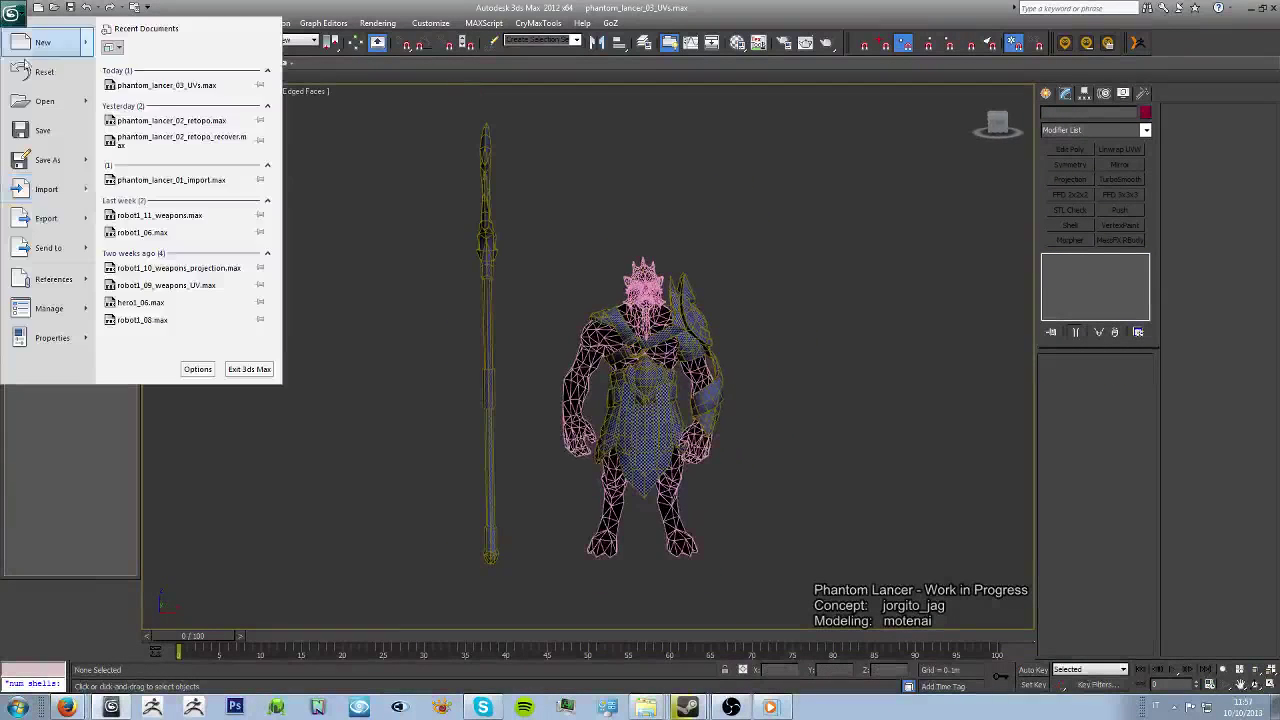
{"action": "left_click", "coordinate": [46, 189]}
{"action": "left_click", "coordinate": [115, 31]}
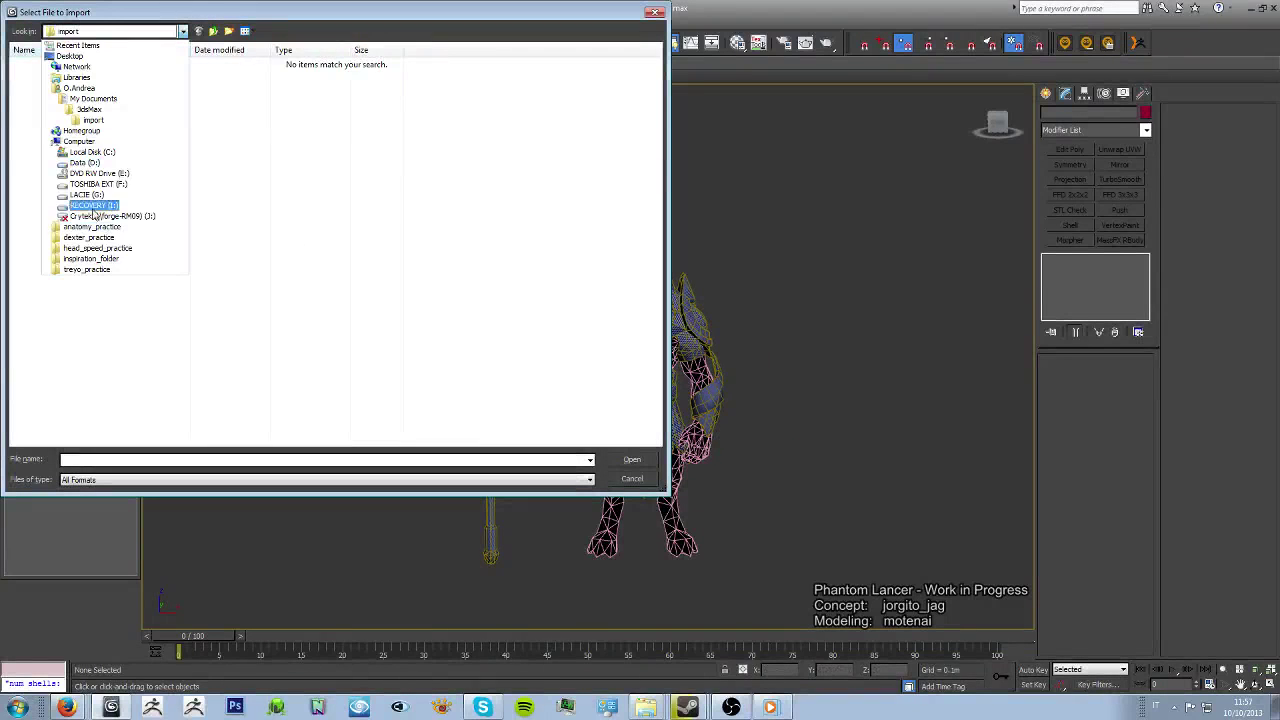
{"action": "left_click", "coordinate": [98, 184]}
{"action": "double_click", "coordinate": [45, 51]}
{"action": "double_click", "coordinate": [48, 63]}
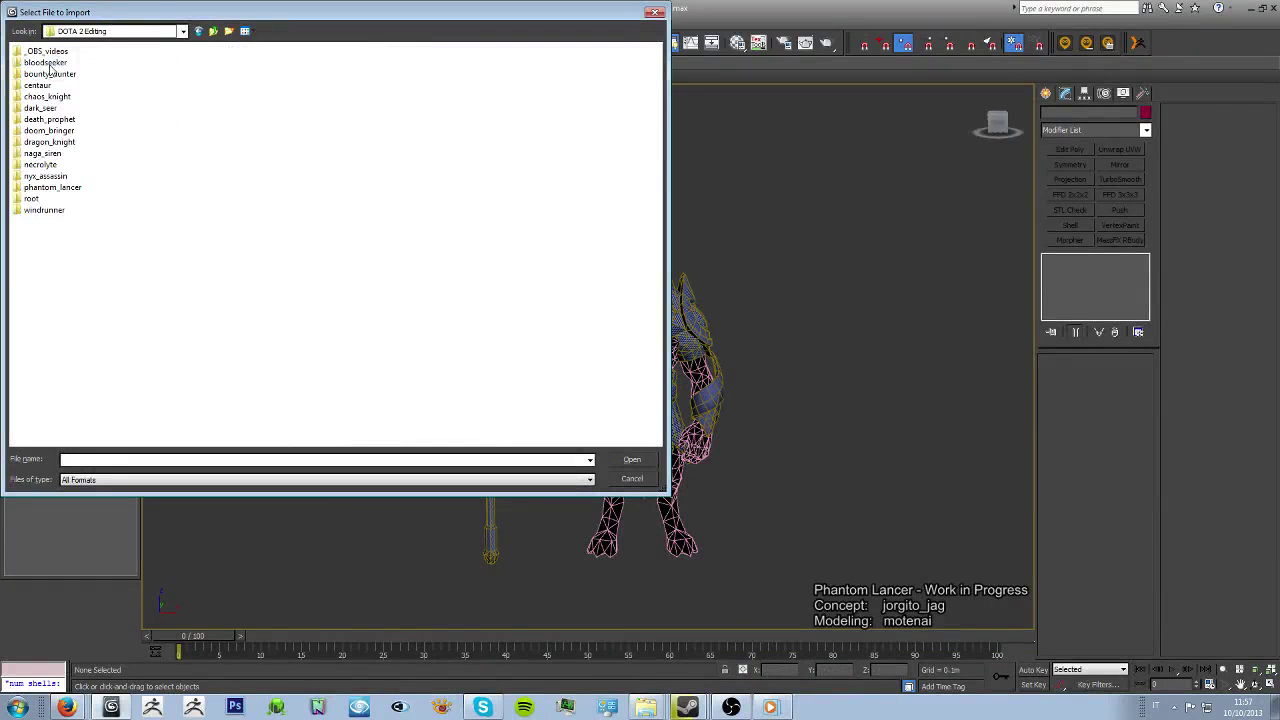
{"action": "double_click", "coordinate": [45, 187]}
{"action": "double_click", "coordinate": [40, 51]}
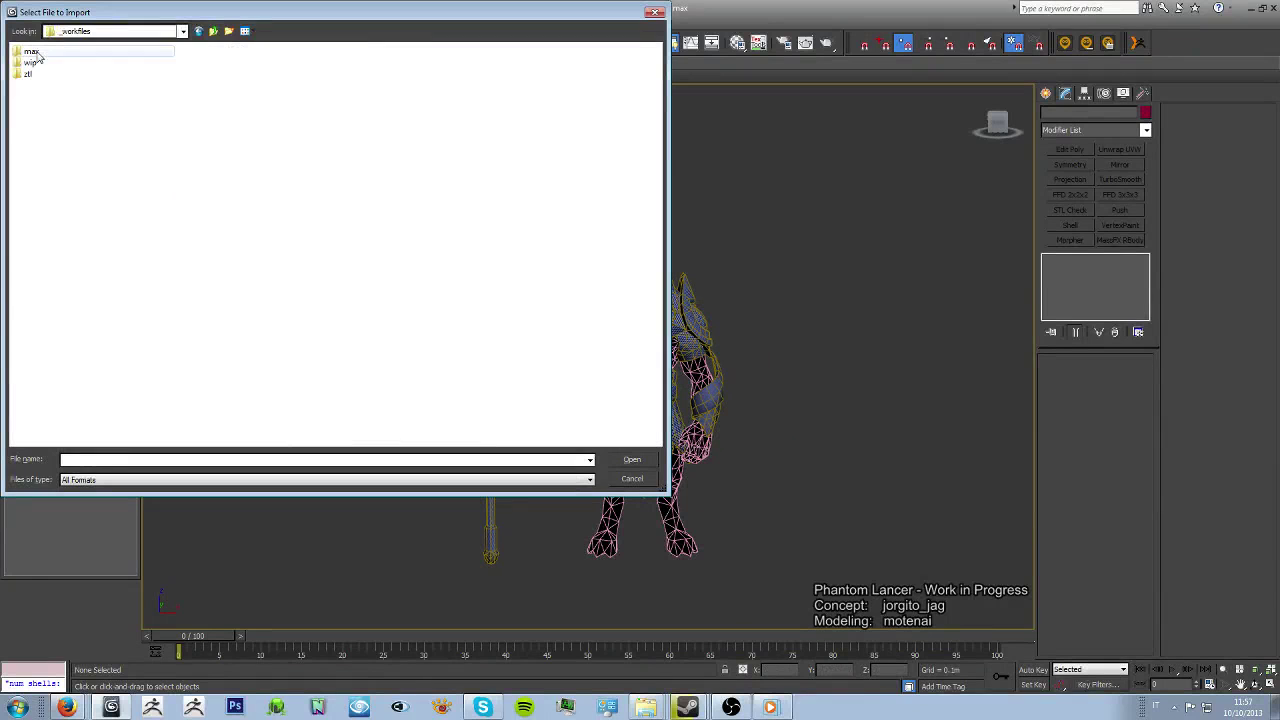
{"action": "double_click", "coordinate": [36, 75]}
{"action": "left_click", "coordinate": [50, 62]}
{"action": "left_click", "coordinate": [630, 460]}
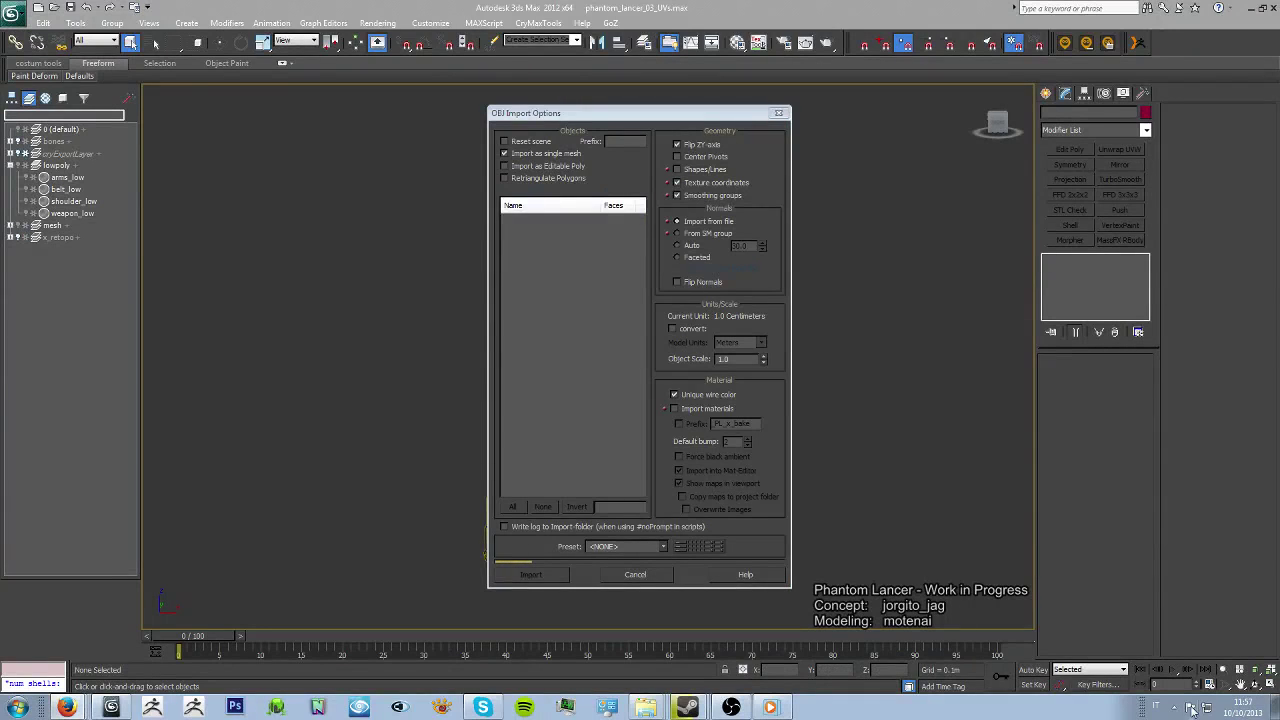
{"action": "left_click_drag", "start_coordinate": [1279, 40], "coordinate": [988, 40]}
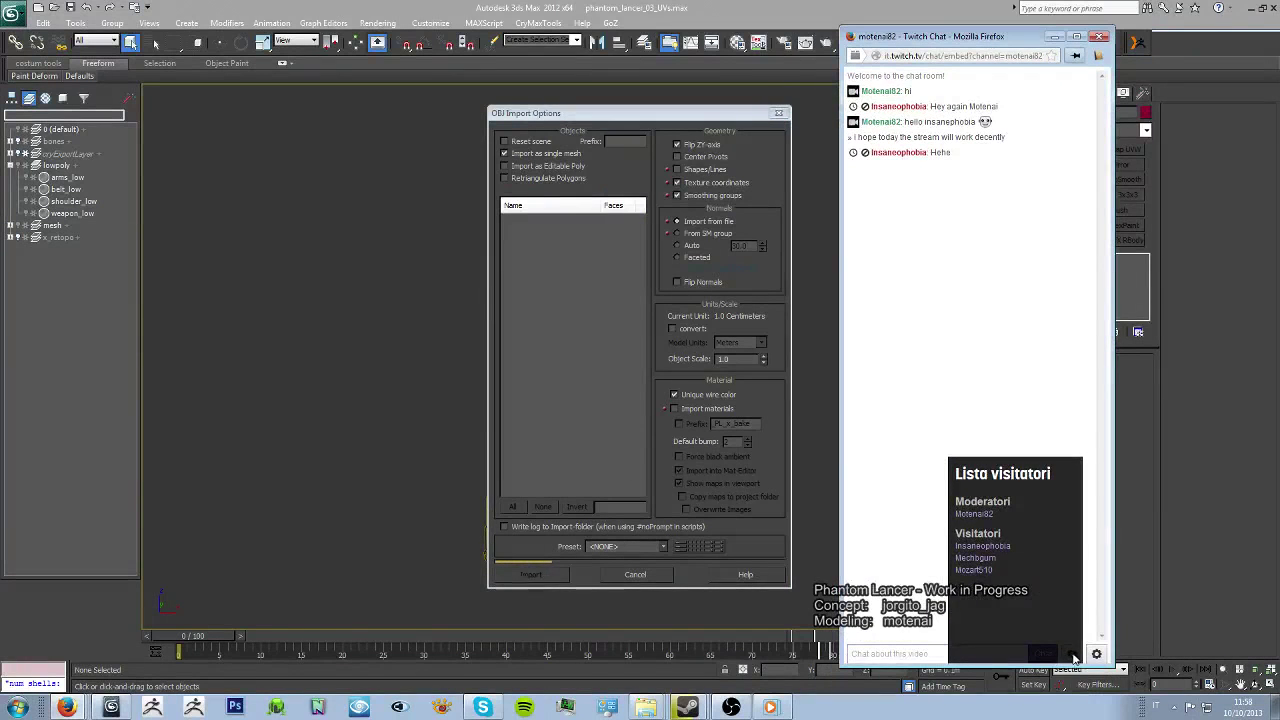
Step: Post "clearly the geometry for bake is quite heavy" in the Twitch chat
{"action": "left_click", "coordinate": [976, 657]}
{"action": "type", "text": "clearly the geometry for bake is quite heavy"}
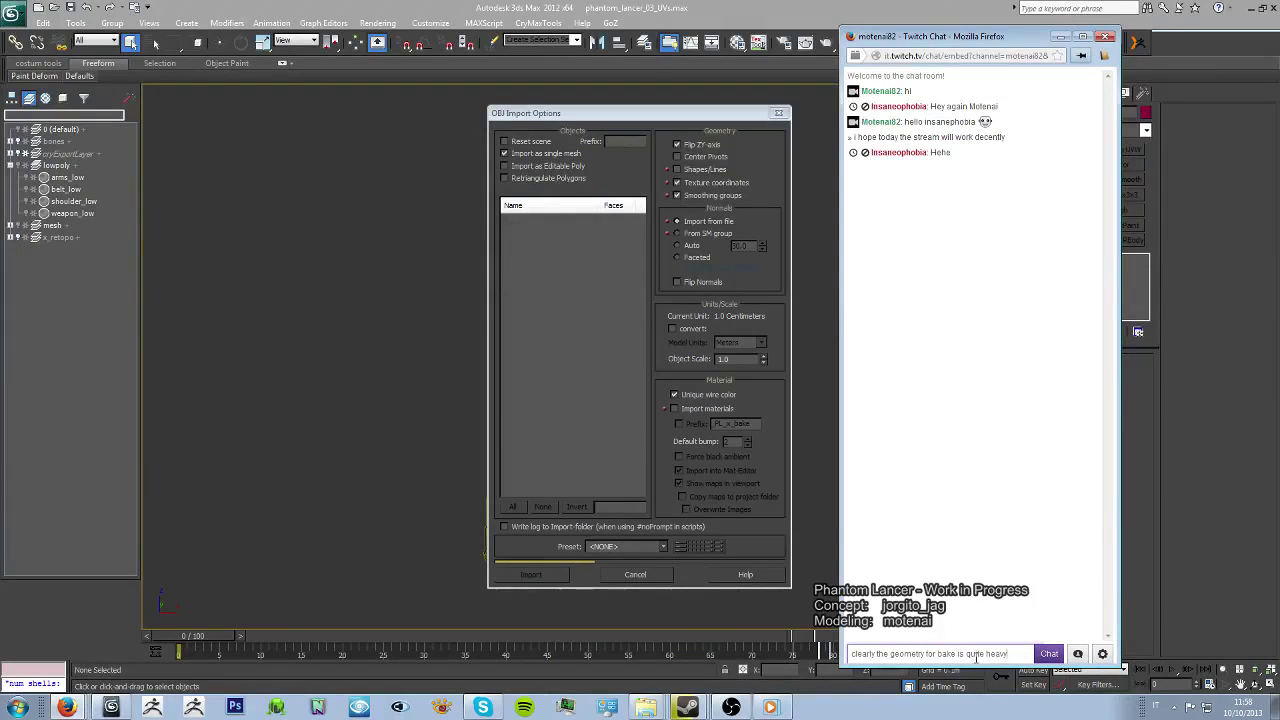
{"action": "key", "text": "Return"}
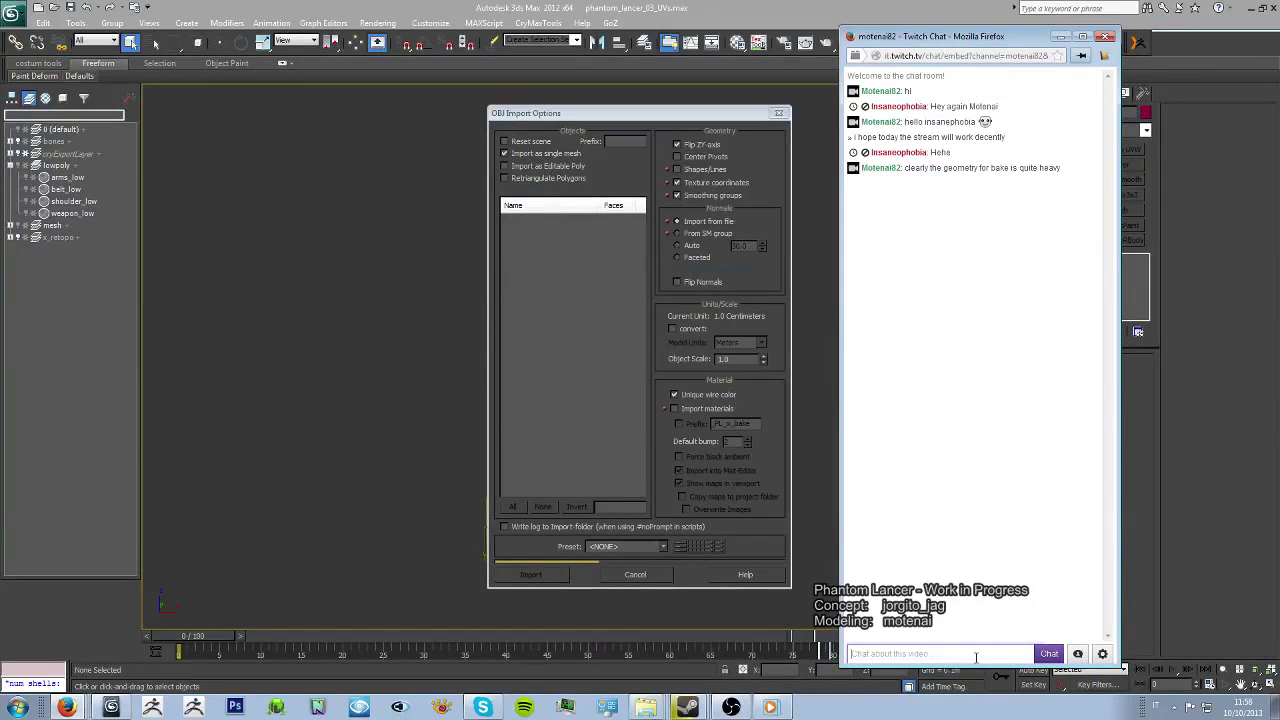
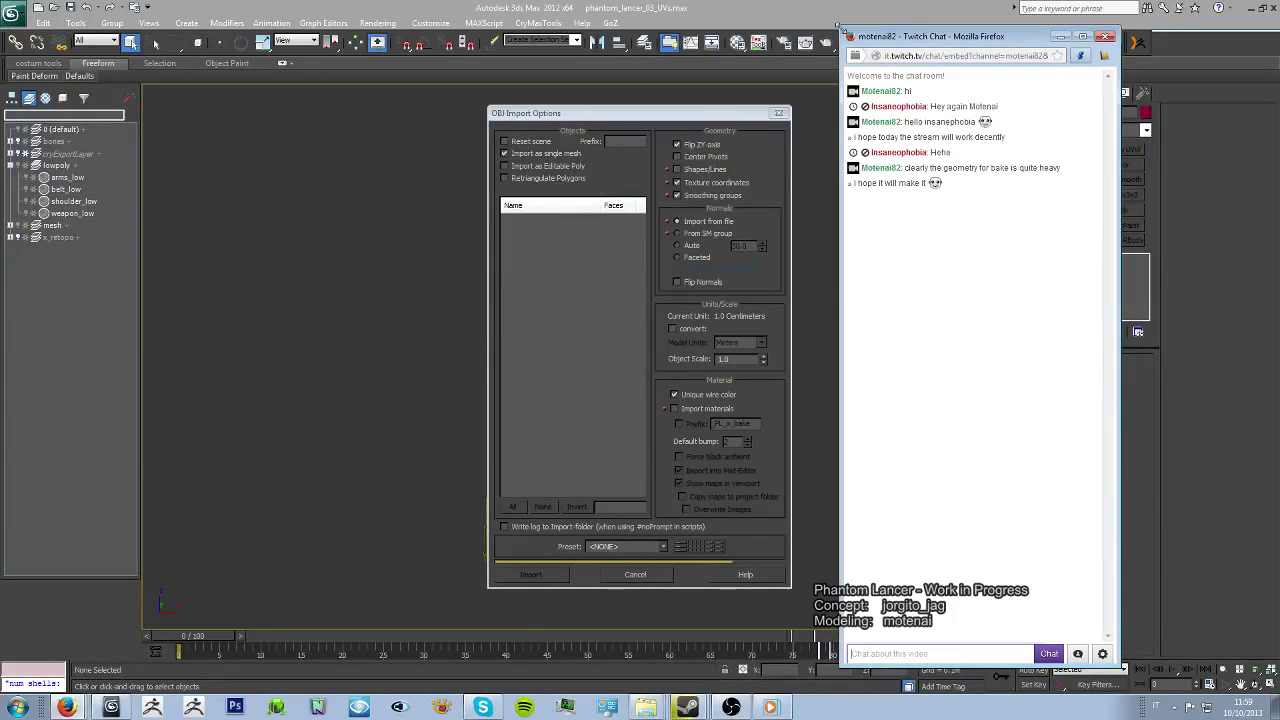
Step: Resize the chat window and park it over the left of the viewport, then scroll the OBJ subtool list
{"action": "left_click_drag", "start_coordinate": [838, 27], "coordinate": [907, 55]}
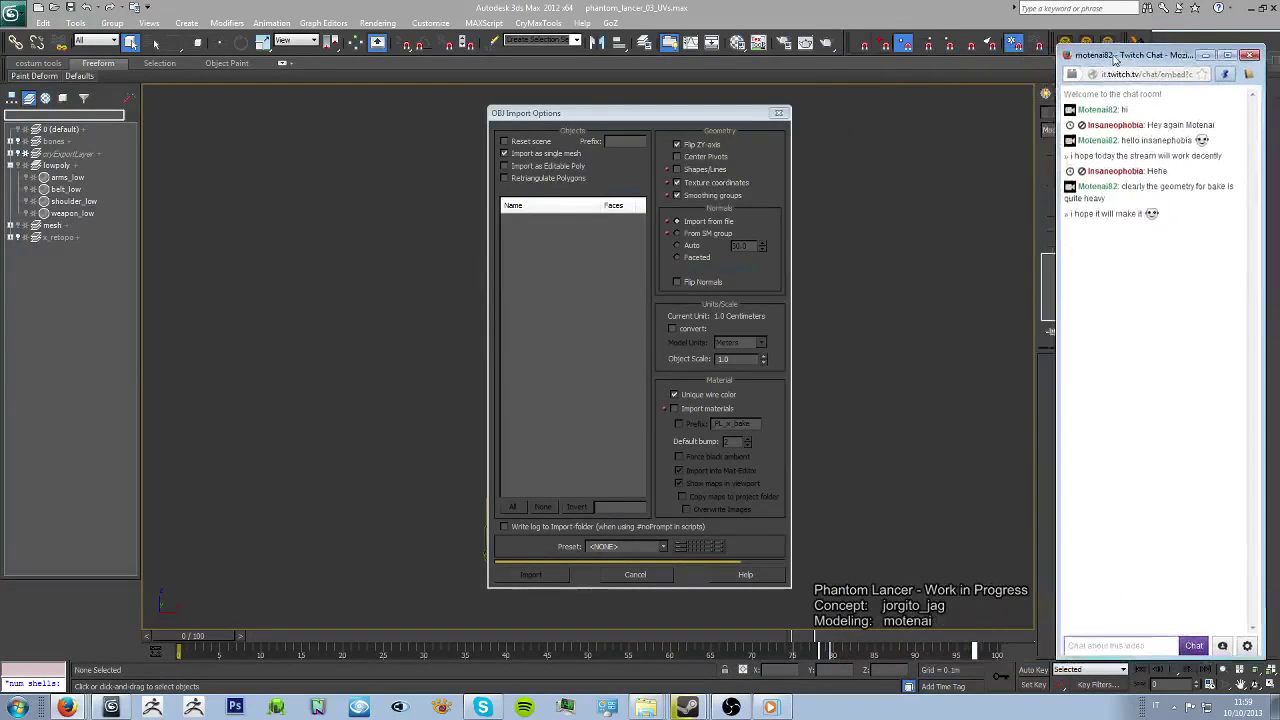
{"action": "left_click_drag", "start_coordinate": [912, 56], "coordinate": [1067, 51]}
{"action": "left_click", "coordinate": [646, 130]}
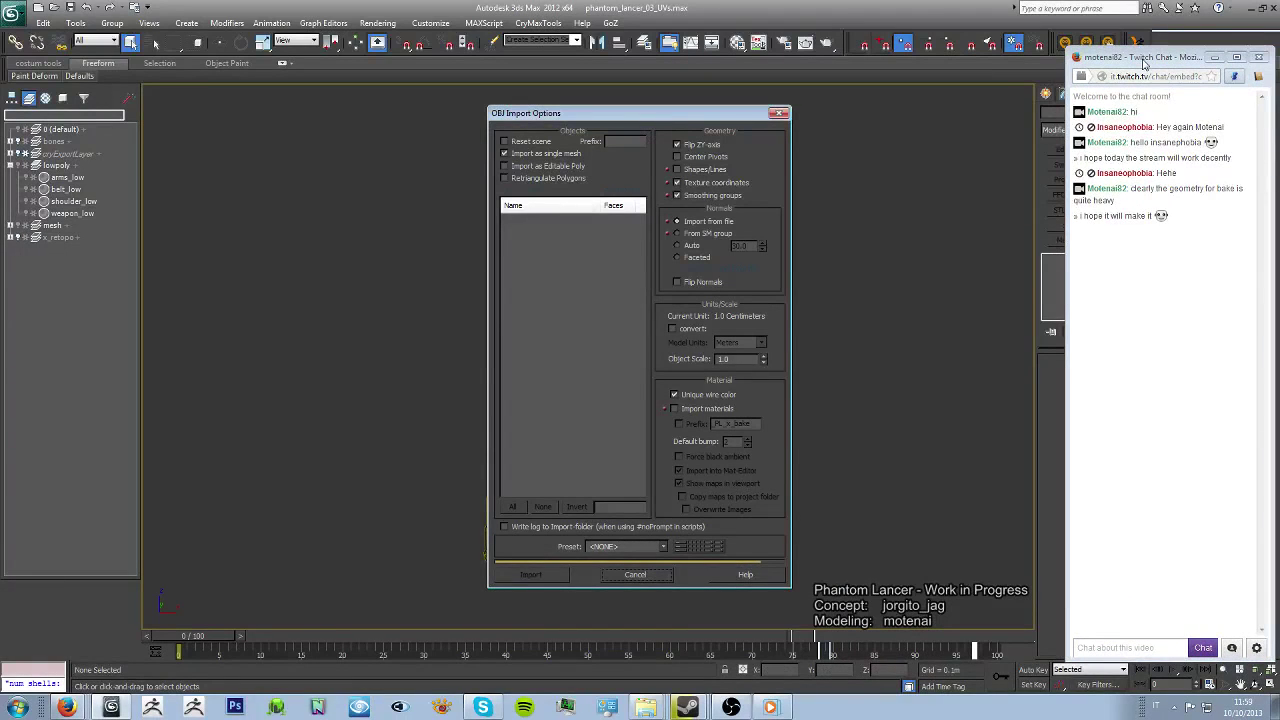
{"action": "left_click_drag", "start_coordinate": [1145, 62], "coordinate": [219, 96]}
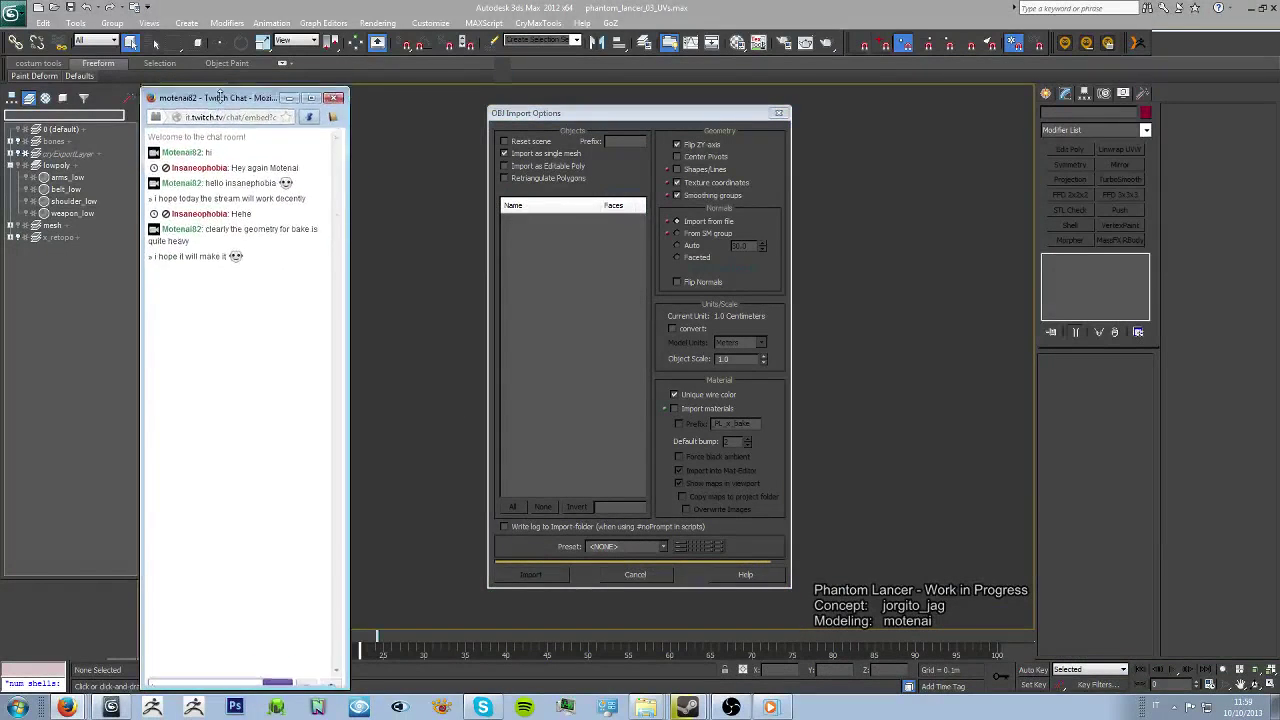
{"action": "mouse_move", "coordinate": [351, 690]}
{"action": "left_mouse_down"}
{"action": "mouse_move", "coordinate": [349, 570]}
{"action": "mouse_move", "coordinate": [366, 607]}
{"action": "left_mouse_up"}
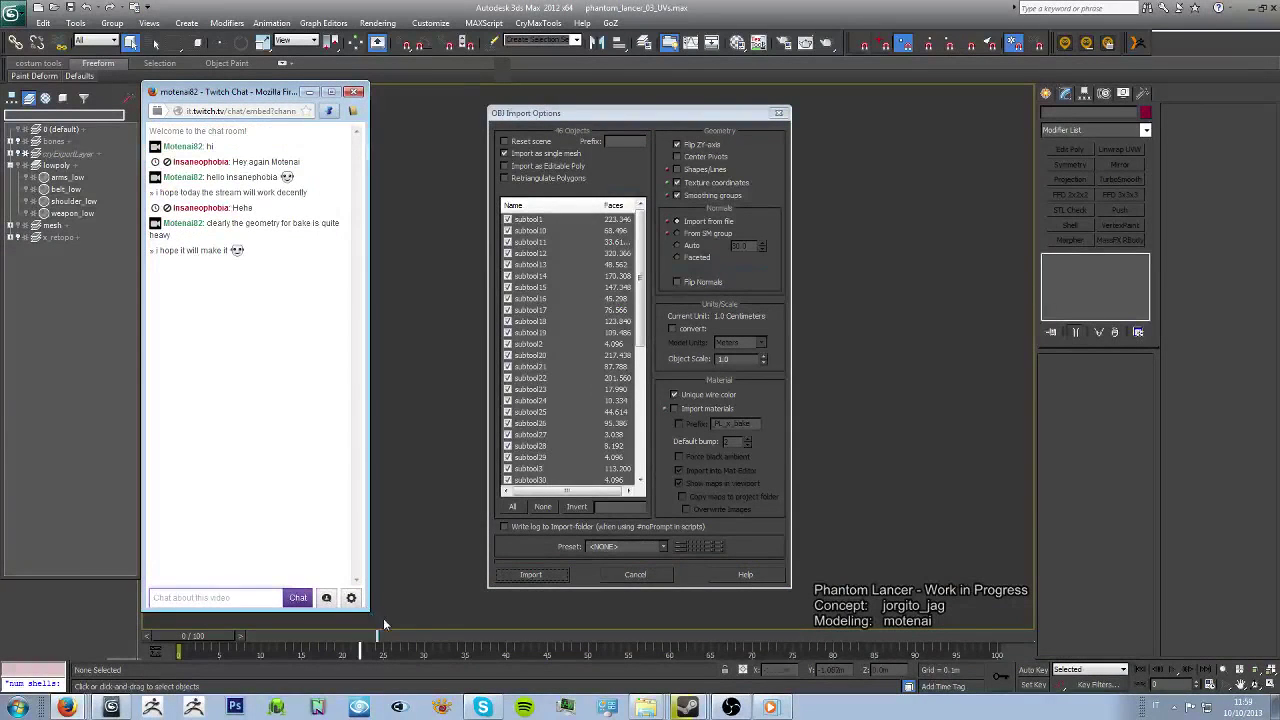
{"action": "left_click_drag", "start_coordinate": [366, 607], "coordinate": [368, 617]}
{"action": "mouse_move", "coordinate": [641, 292]}
{"action": "left_mouse_down"}
{"action": "mouse_move", "coordinate": [657, 462]}
{"action": "mouse_move", "coordinate": [645, 215]}
{"action": "left_mouse_up"}
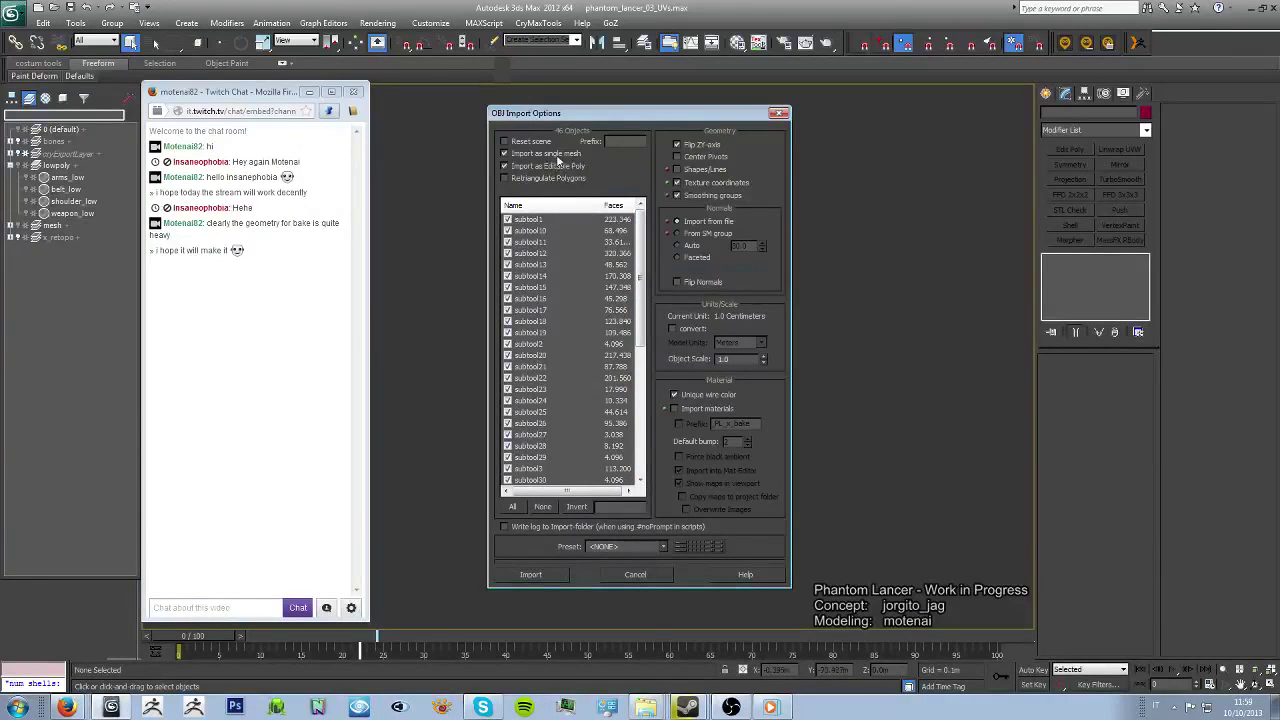
Step: Start the OBJ import, then post in chat that you never exceed 4 million polys but these are 18 millions
{"action": "left_click", "coordinate": [538, 576]}
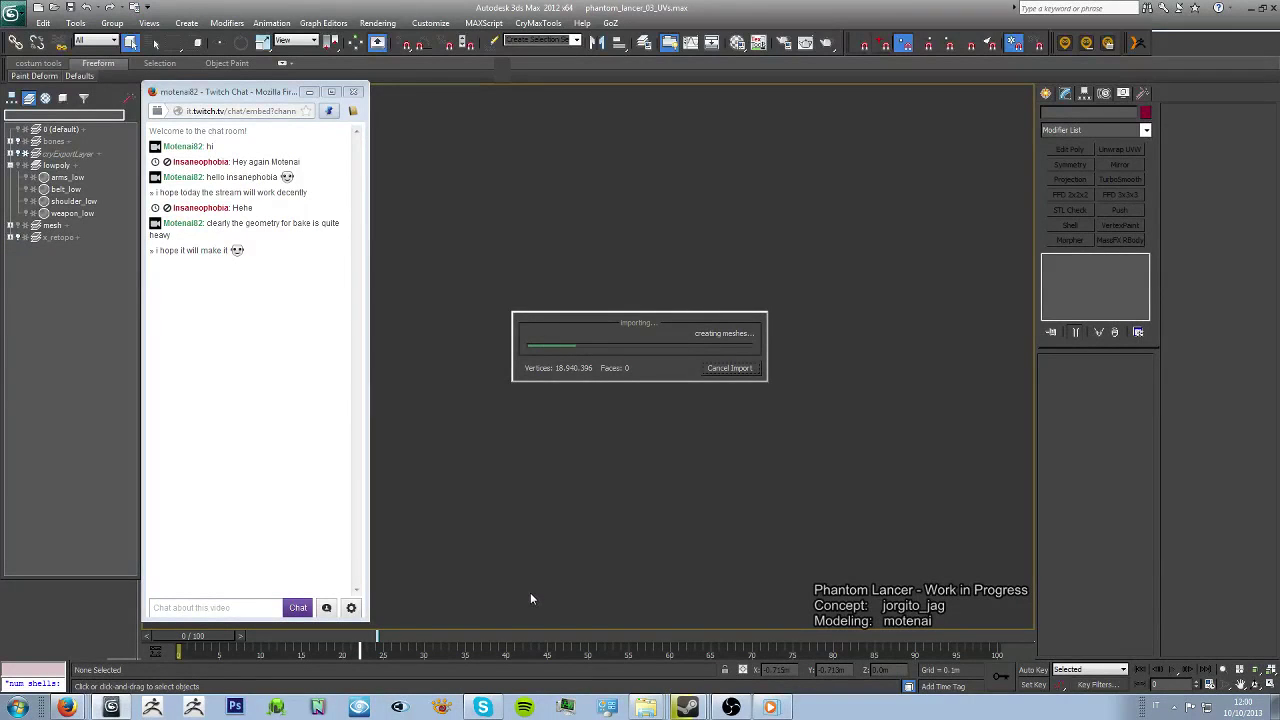
{"action": "left_click", "coordinate": [238, 608]}
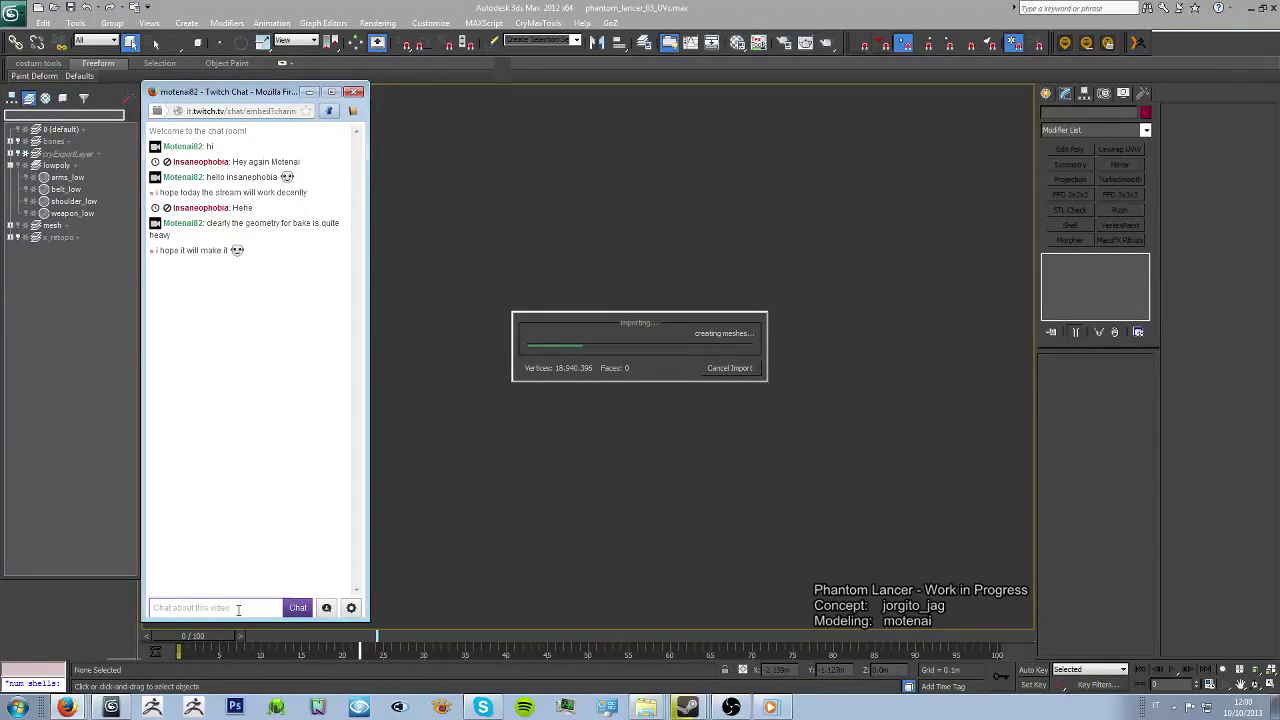
{"action": "type", "text": "18"}
{"action": "key", "text": "BackSpace"}
{"action": "key", "text": "BackSpace"}
{"action": "type", "text": "mmm there"}
{"action": "type", "text": " must be some problems"}
{"action": "type", "text": "....i never go higher"}
{"action": "type", "text": " than"}
{"action": "type", "text": " 4 mi"}
{"action": "type", "text": "llions polys"}
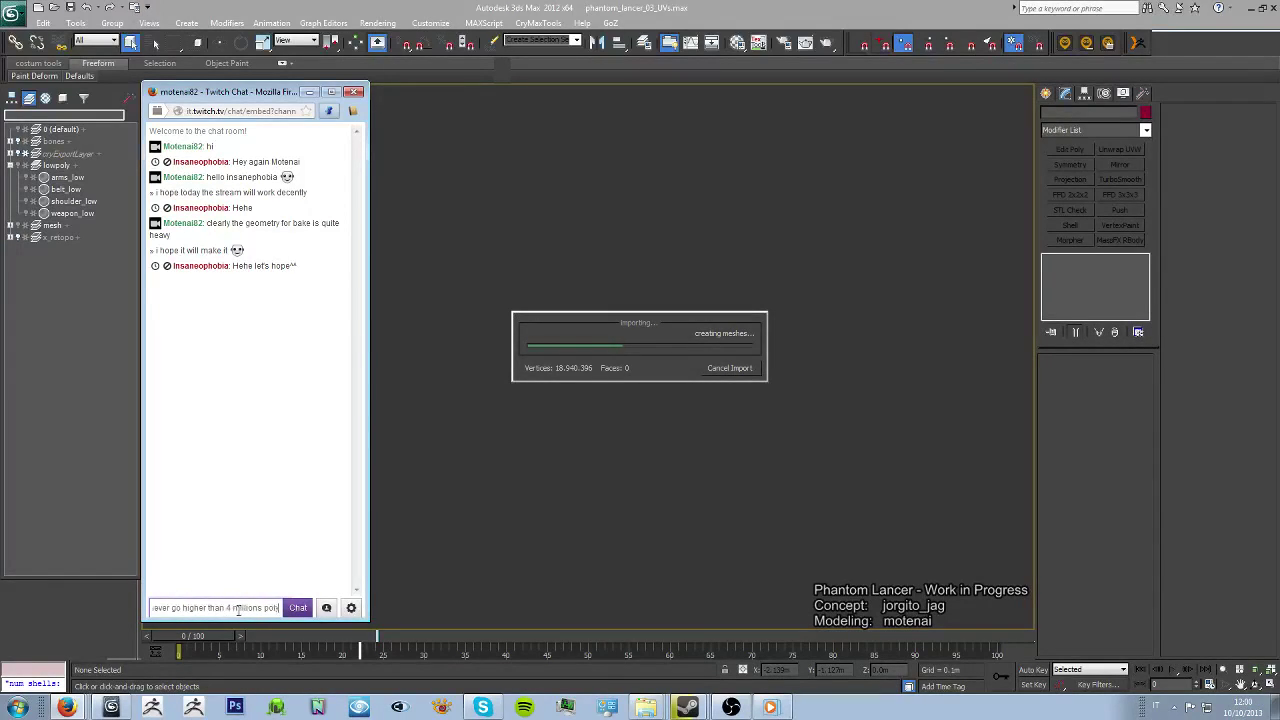
{"action": "key", "text": "Return"}
{"action": "type", "text": "these are"}
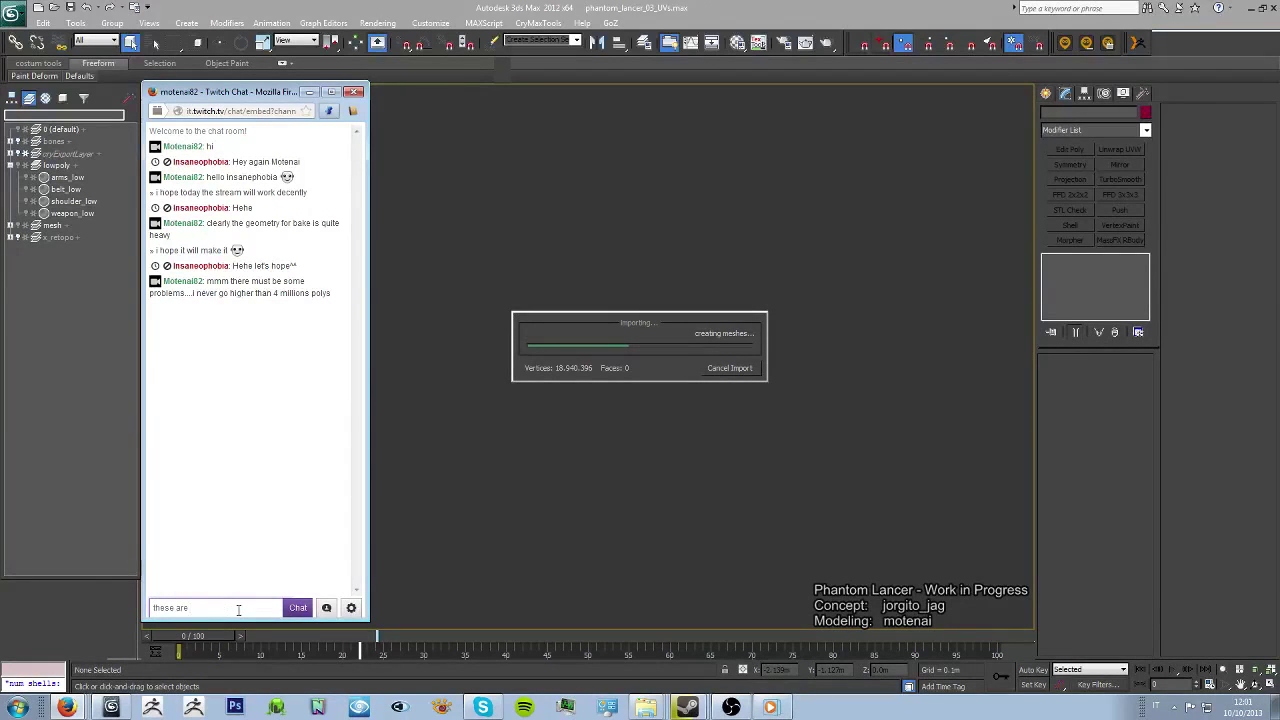
{"action": "type", "text": " 18 mill"}
{"action": "type", "text": "ions"}
{"action": "key", "text": "Return"}
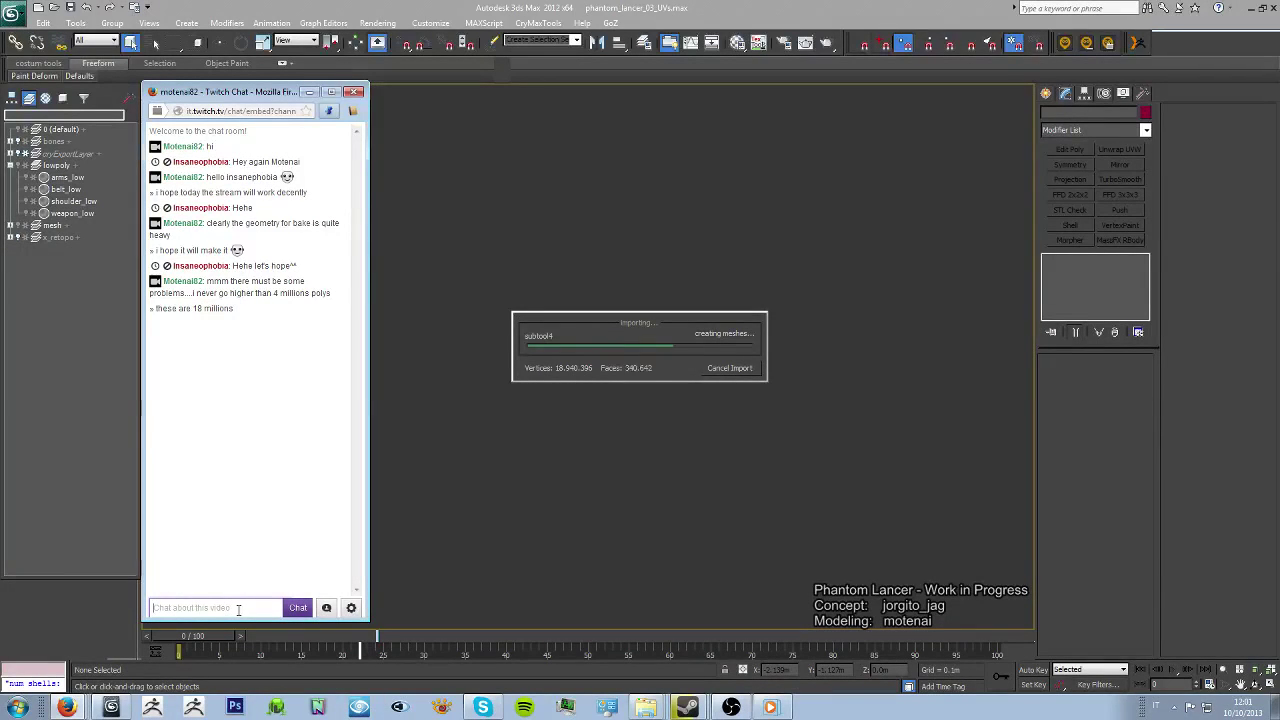
Step: Post chat reactions: need to check the model, 'WTF', '36 millions' and 'O_o'
{"action": "type", "text": "i need"}
{"action": "type", "text": " to see what's"}
{"action": "type", "text": " going on of this model"}
{"action": "key", "text": "Return"}
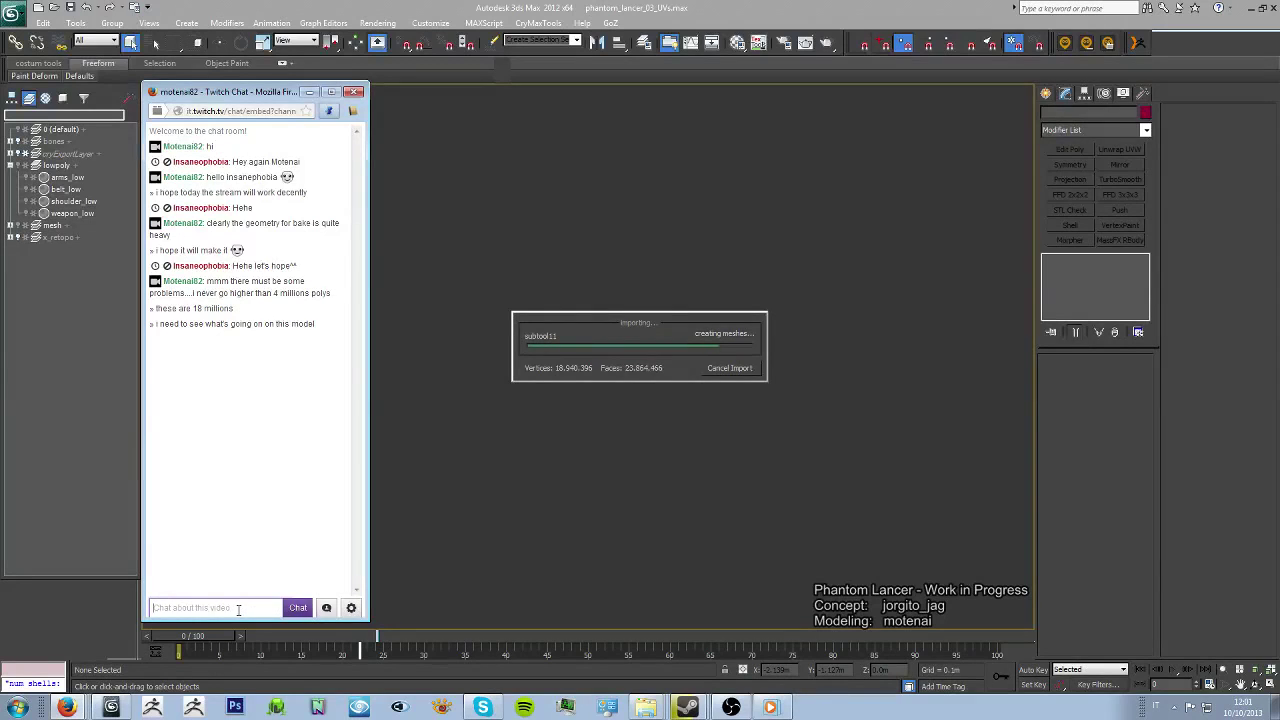
{"action": "type", "text": "WTF"}
{"action": "key", "text": "Return"}
{"action": "type", "text": "36 illions"}
{"action": "key", "text": "Return"}
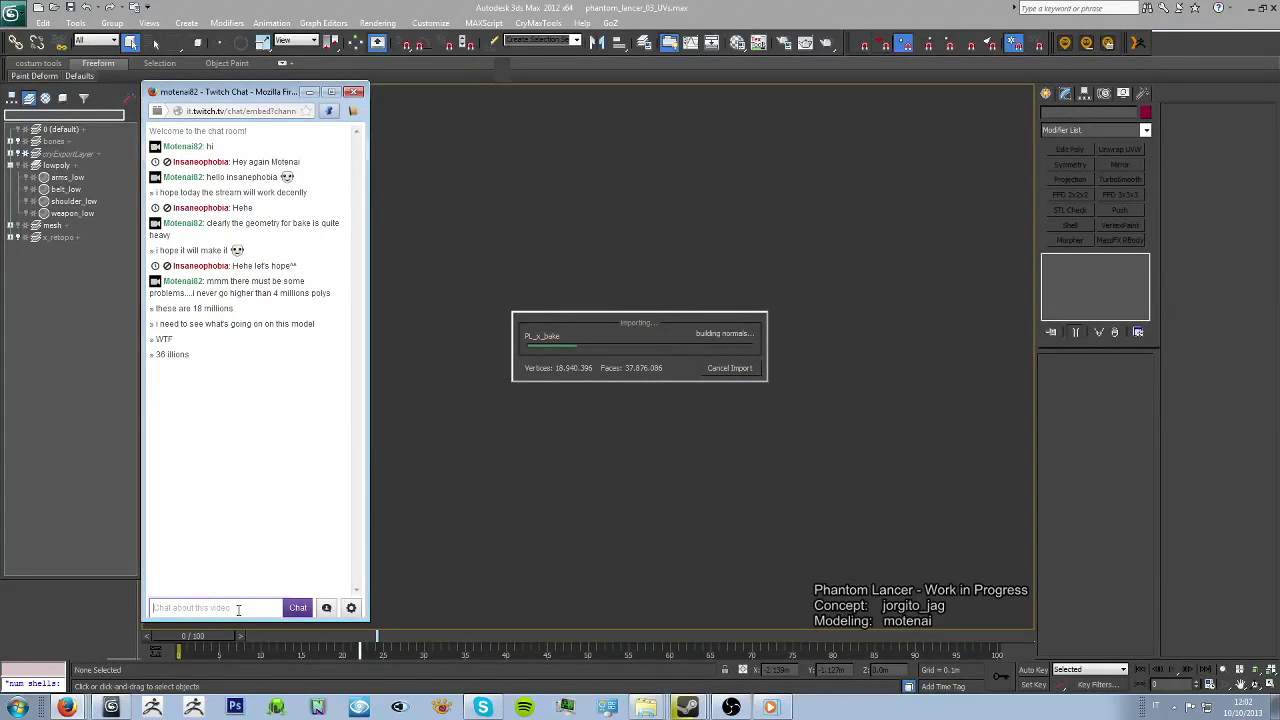
{"action": "type", "text": "millions"}
{"action": "key", "text": "Return"}
{"action": "type", "text": "O_o"}
{"action": "key", "text": "Return"}
Step: Announce in chat the stream pauses a few minutes and 'i'll be right back'
{"action": "type", "text": "i'l"}
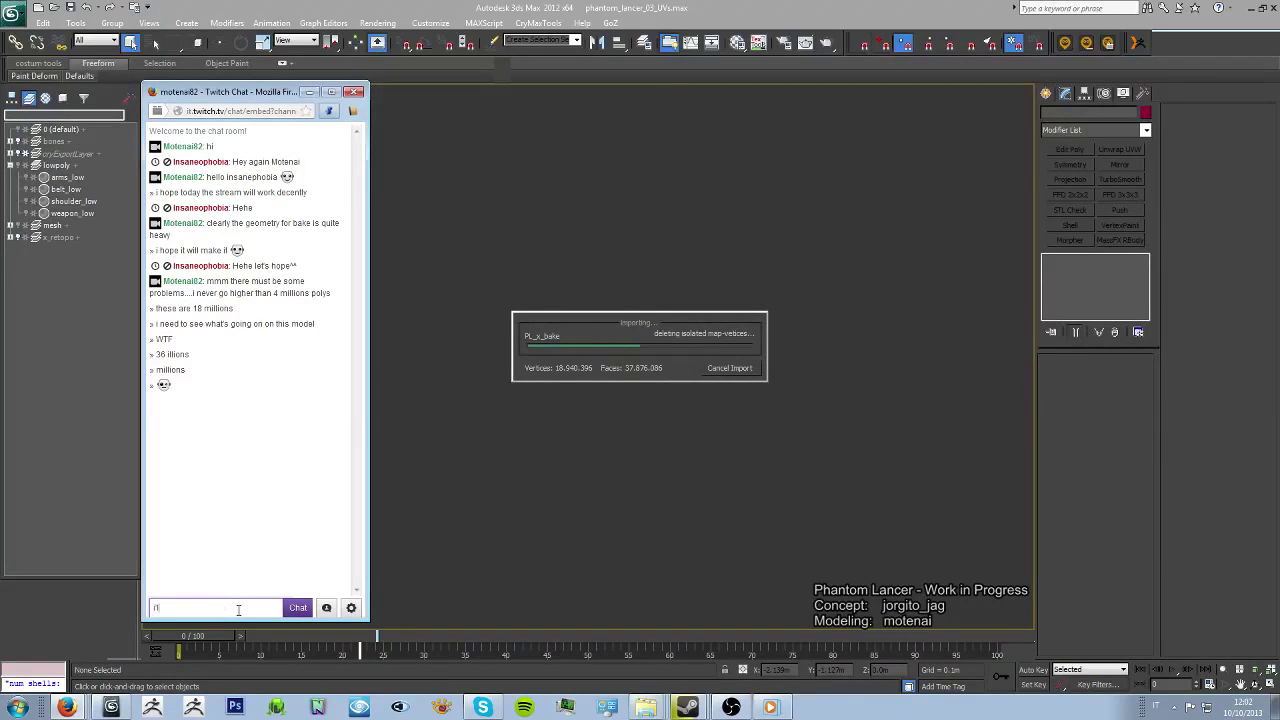
{"action": "type", "text": "l stop the stream "}
{"action": "type", "text": "for few minutes...caus"}
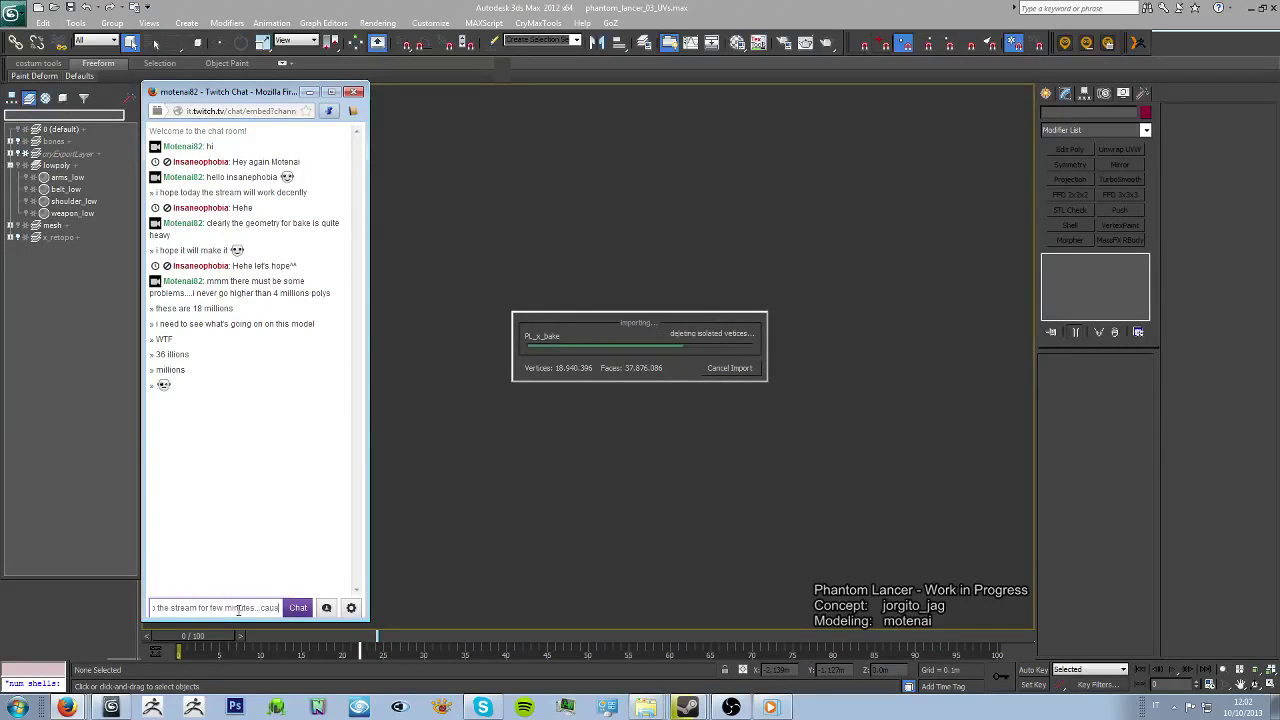
{"action": "type", "text": "e it's gonna take forever"}
{"action": "key", "text": "Return"}
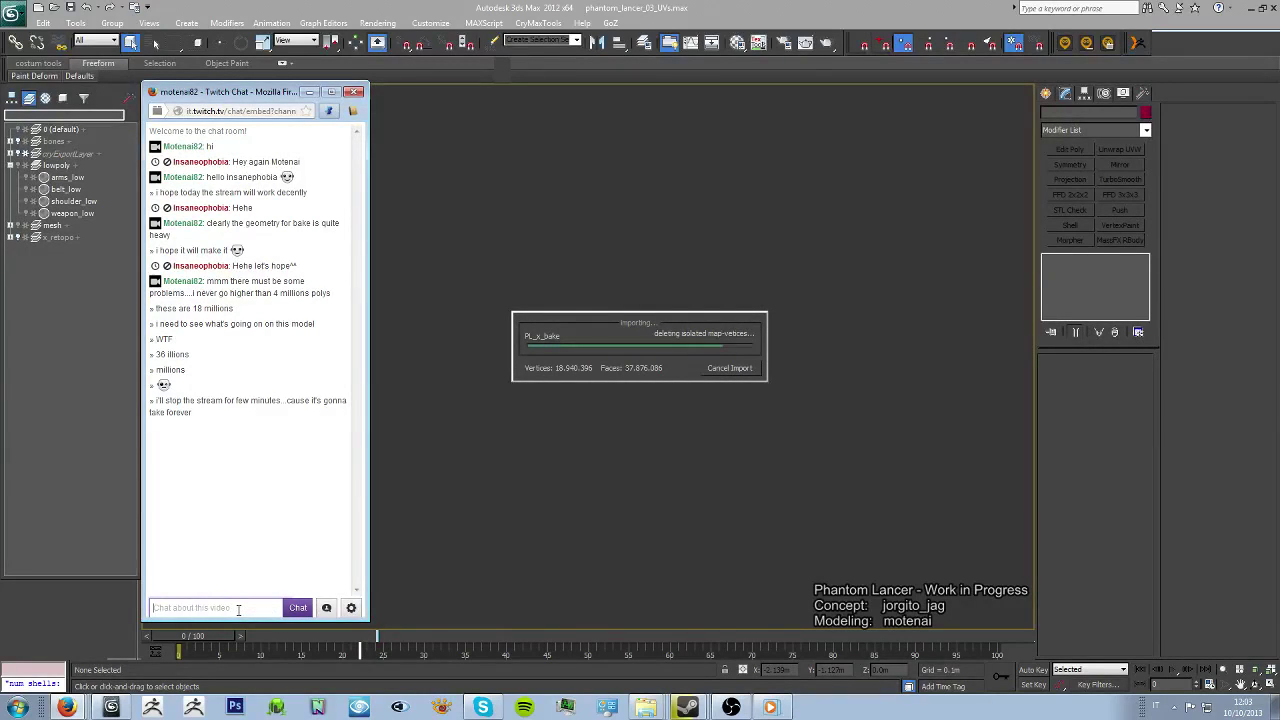
{"action": "type", "text": "i'll b"}
{"action": "type", "text": "e right back"}
{"action": "key", "text": "Return"}
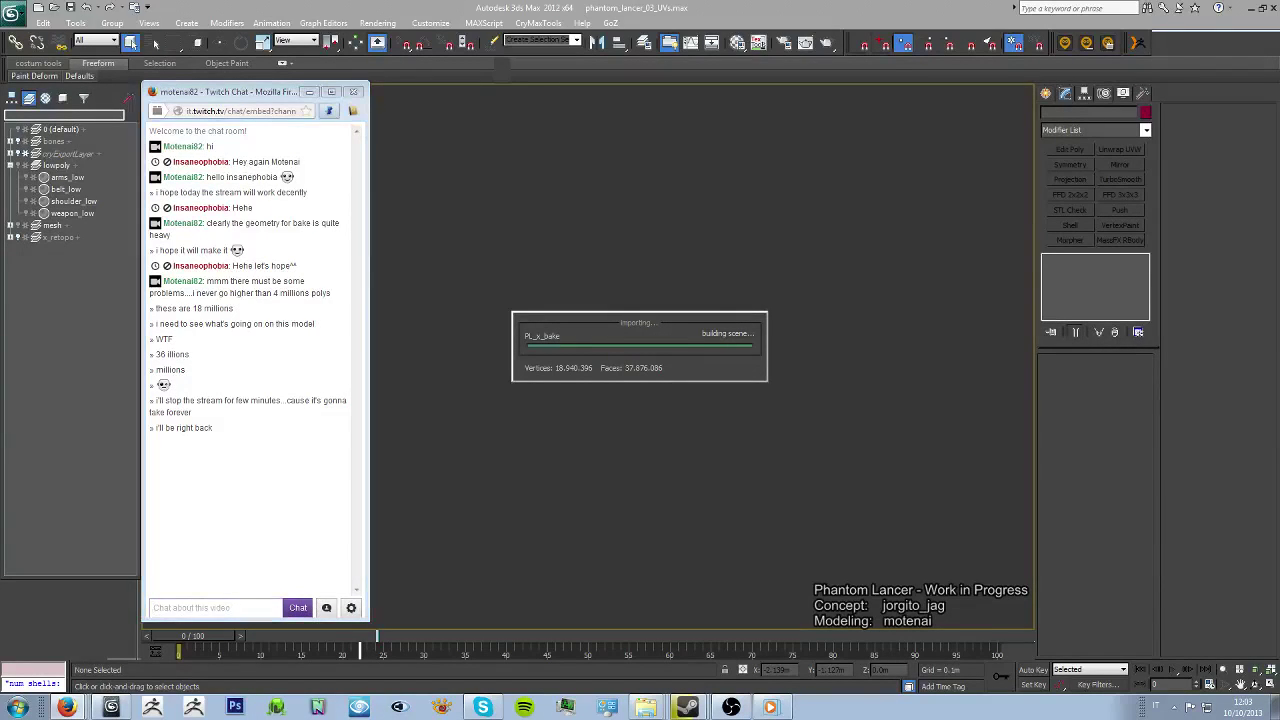